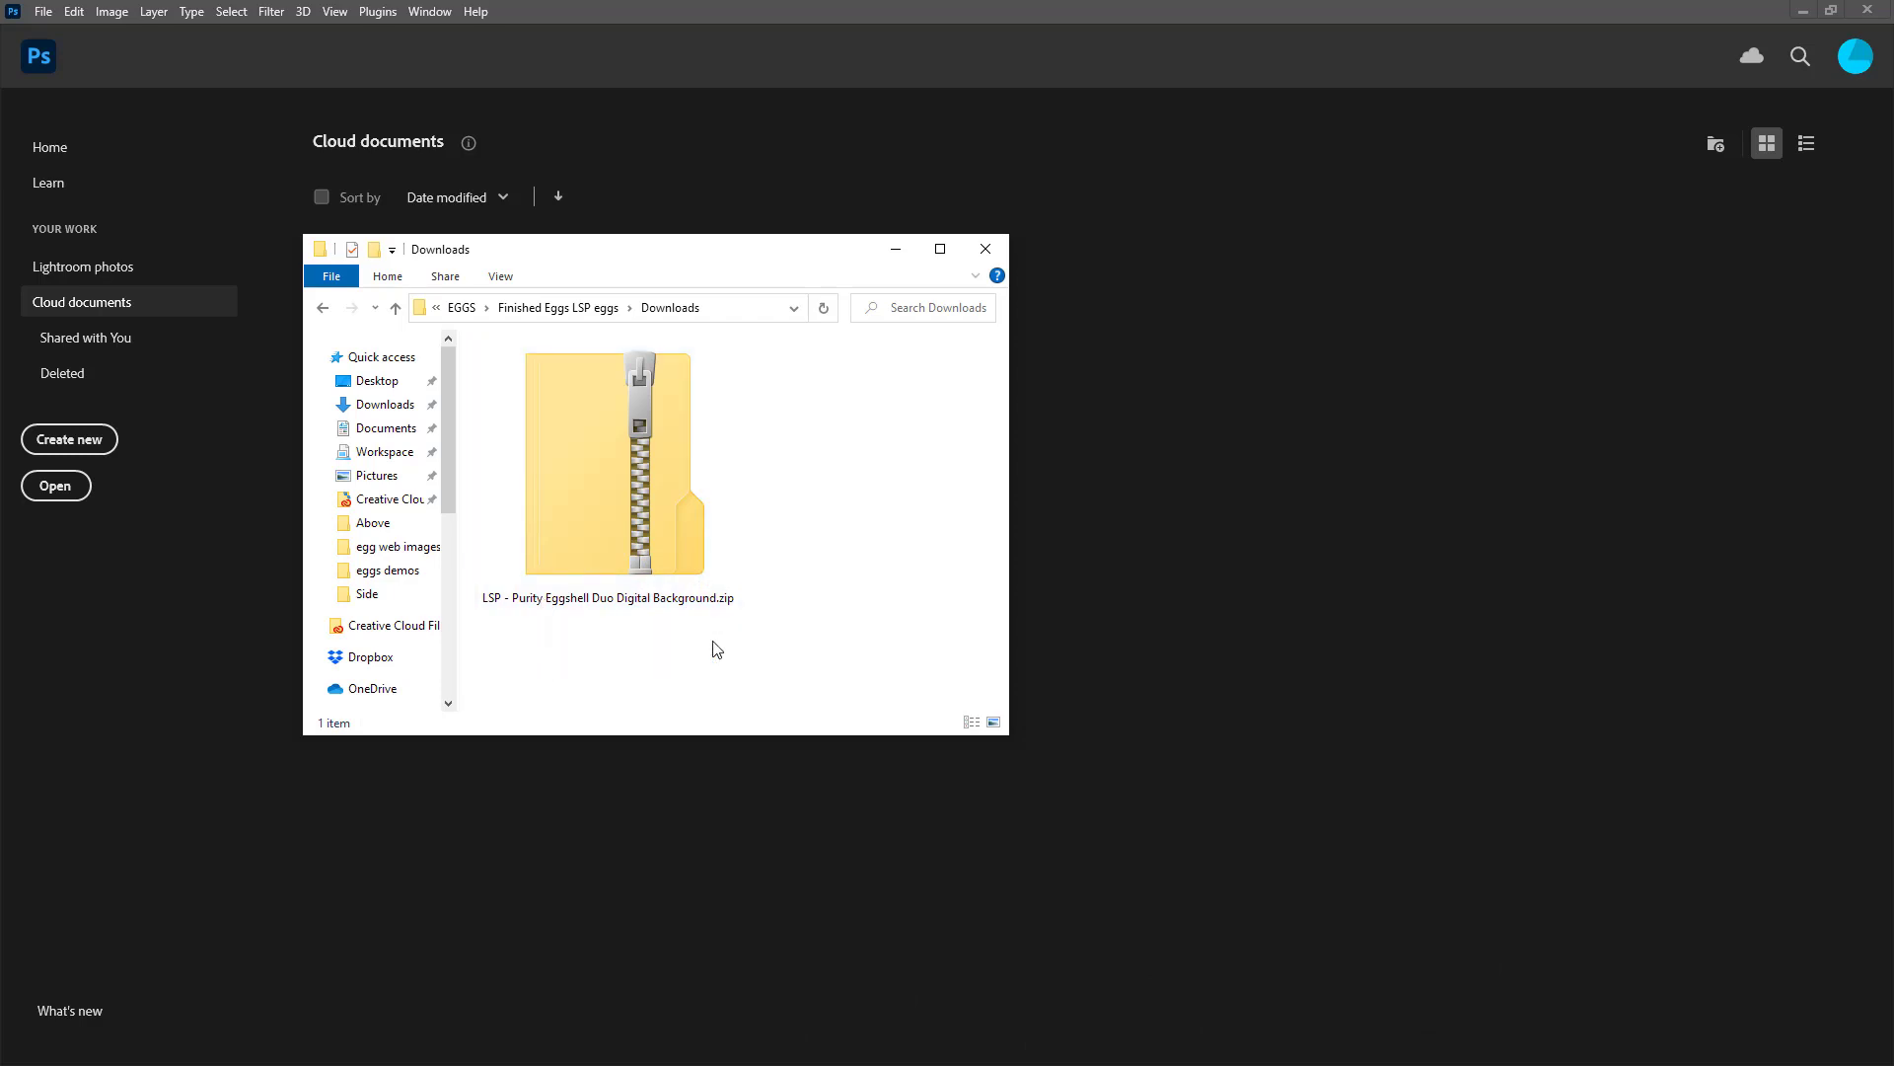
Extract all files from LSP - Purity Eggshell Duo Digital Background.zip into the suggested folder
{"action": "right_click", "coordinate": [662, 439]}
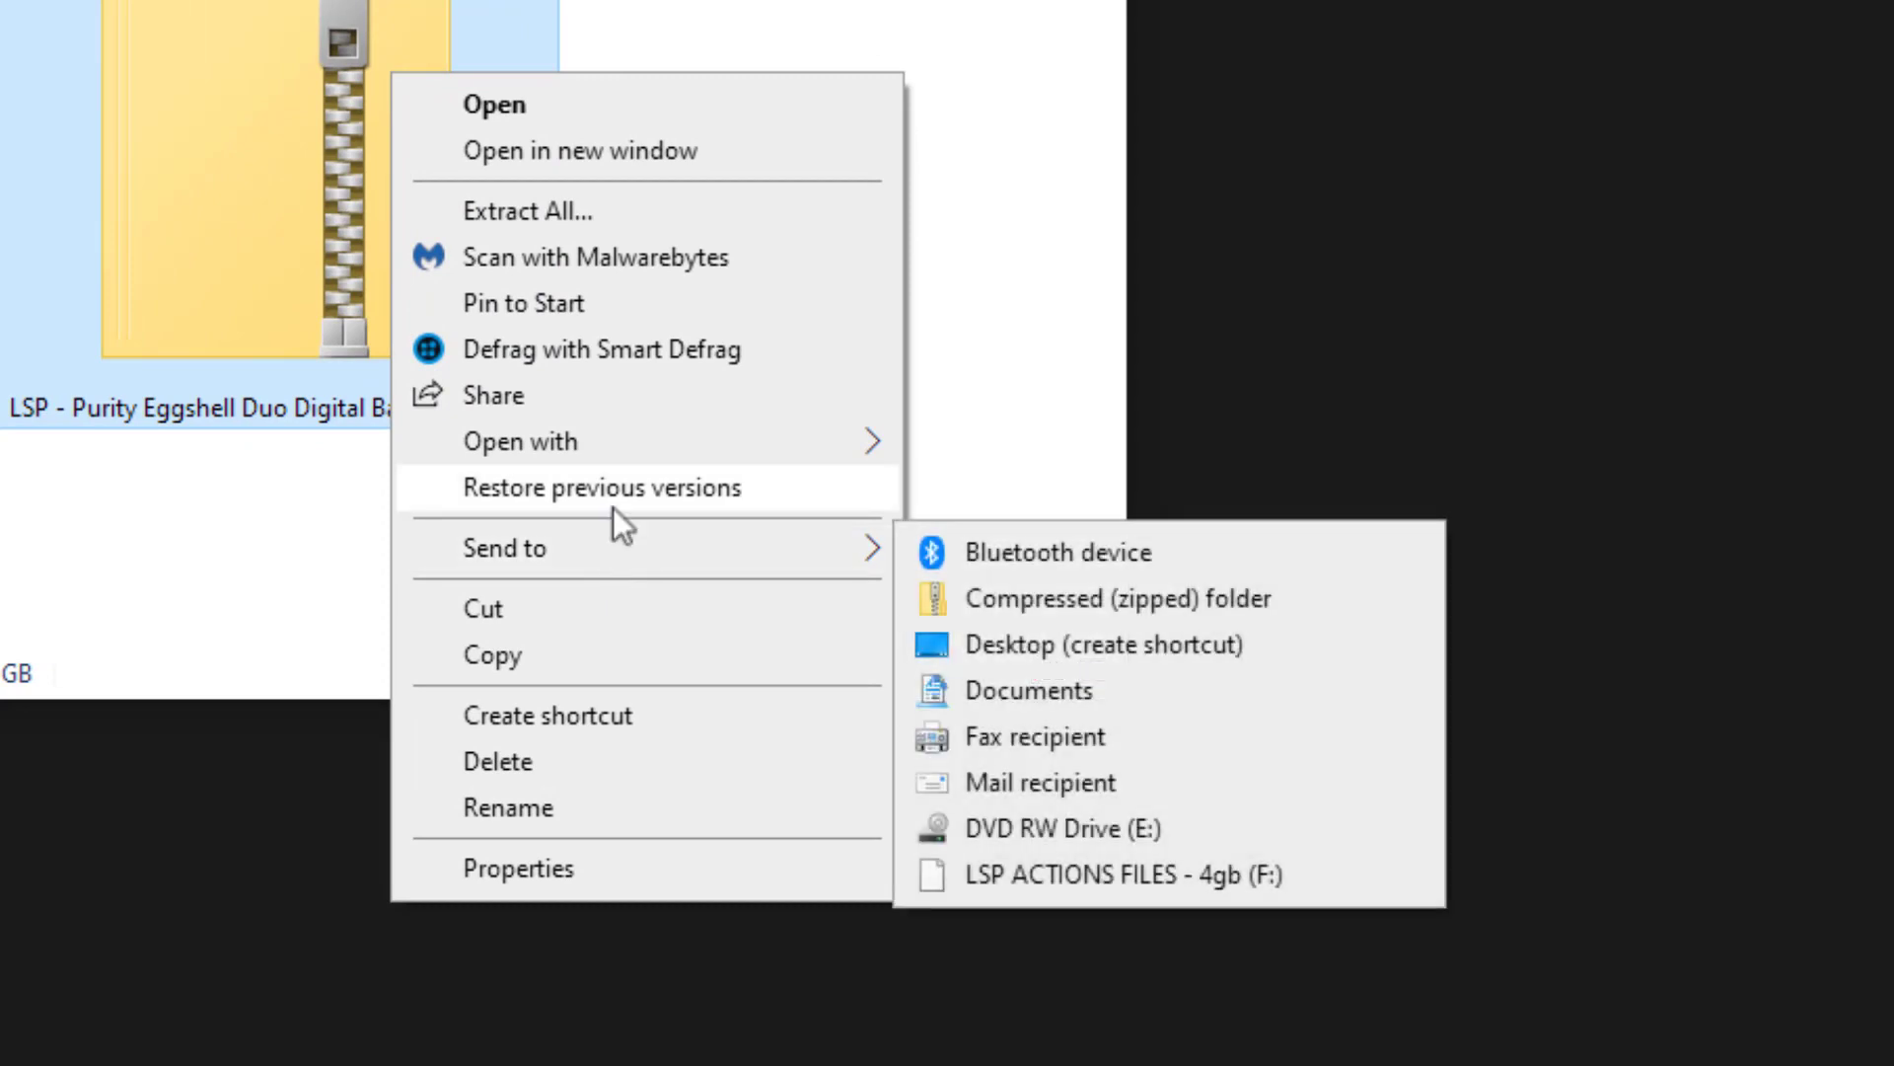
{"action": "left_click", "coordinate": [643, 214]}
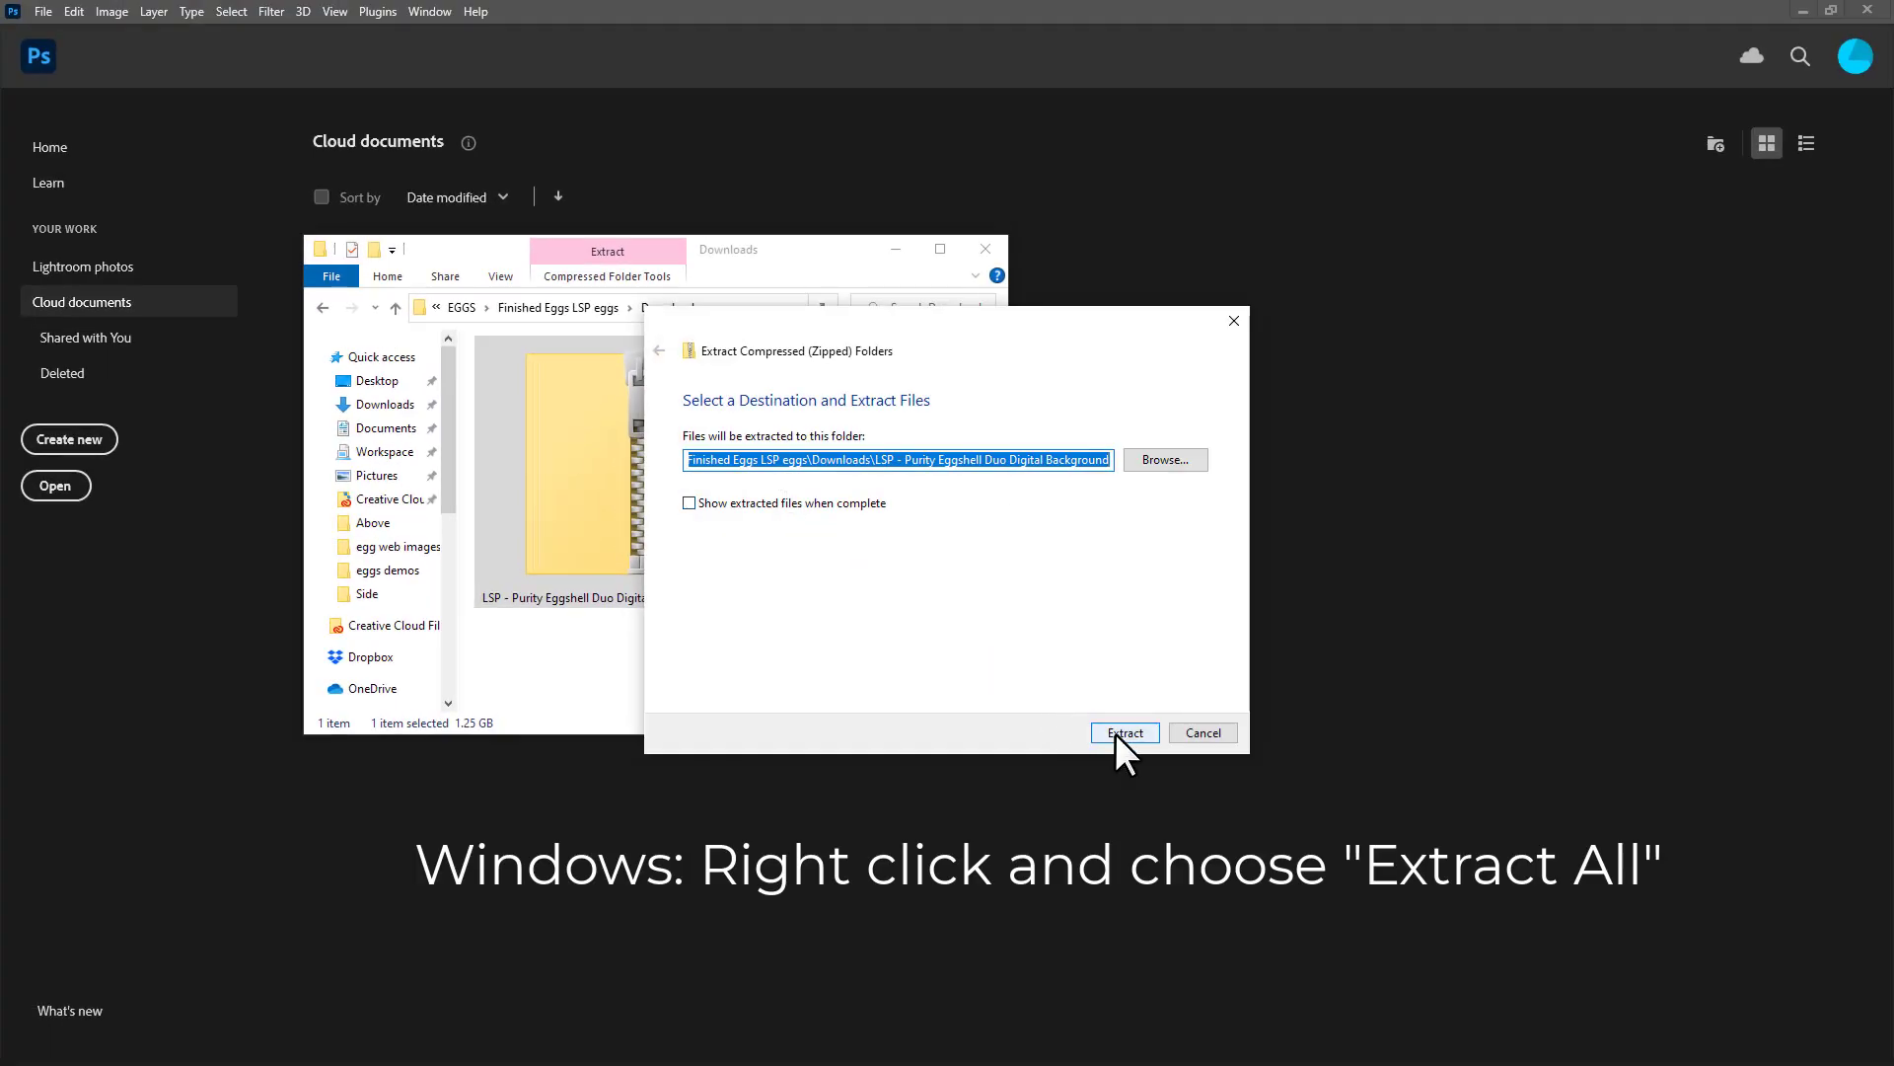
{"action": "left_click", "coordinate": [1116, 733]}
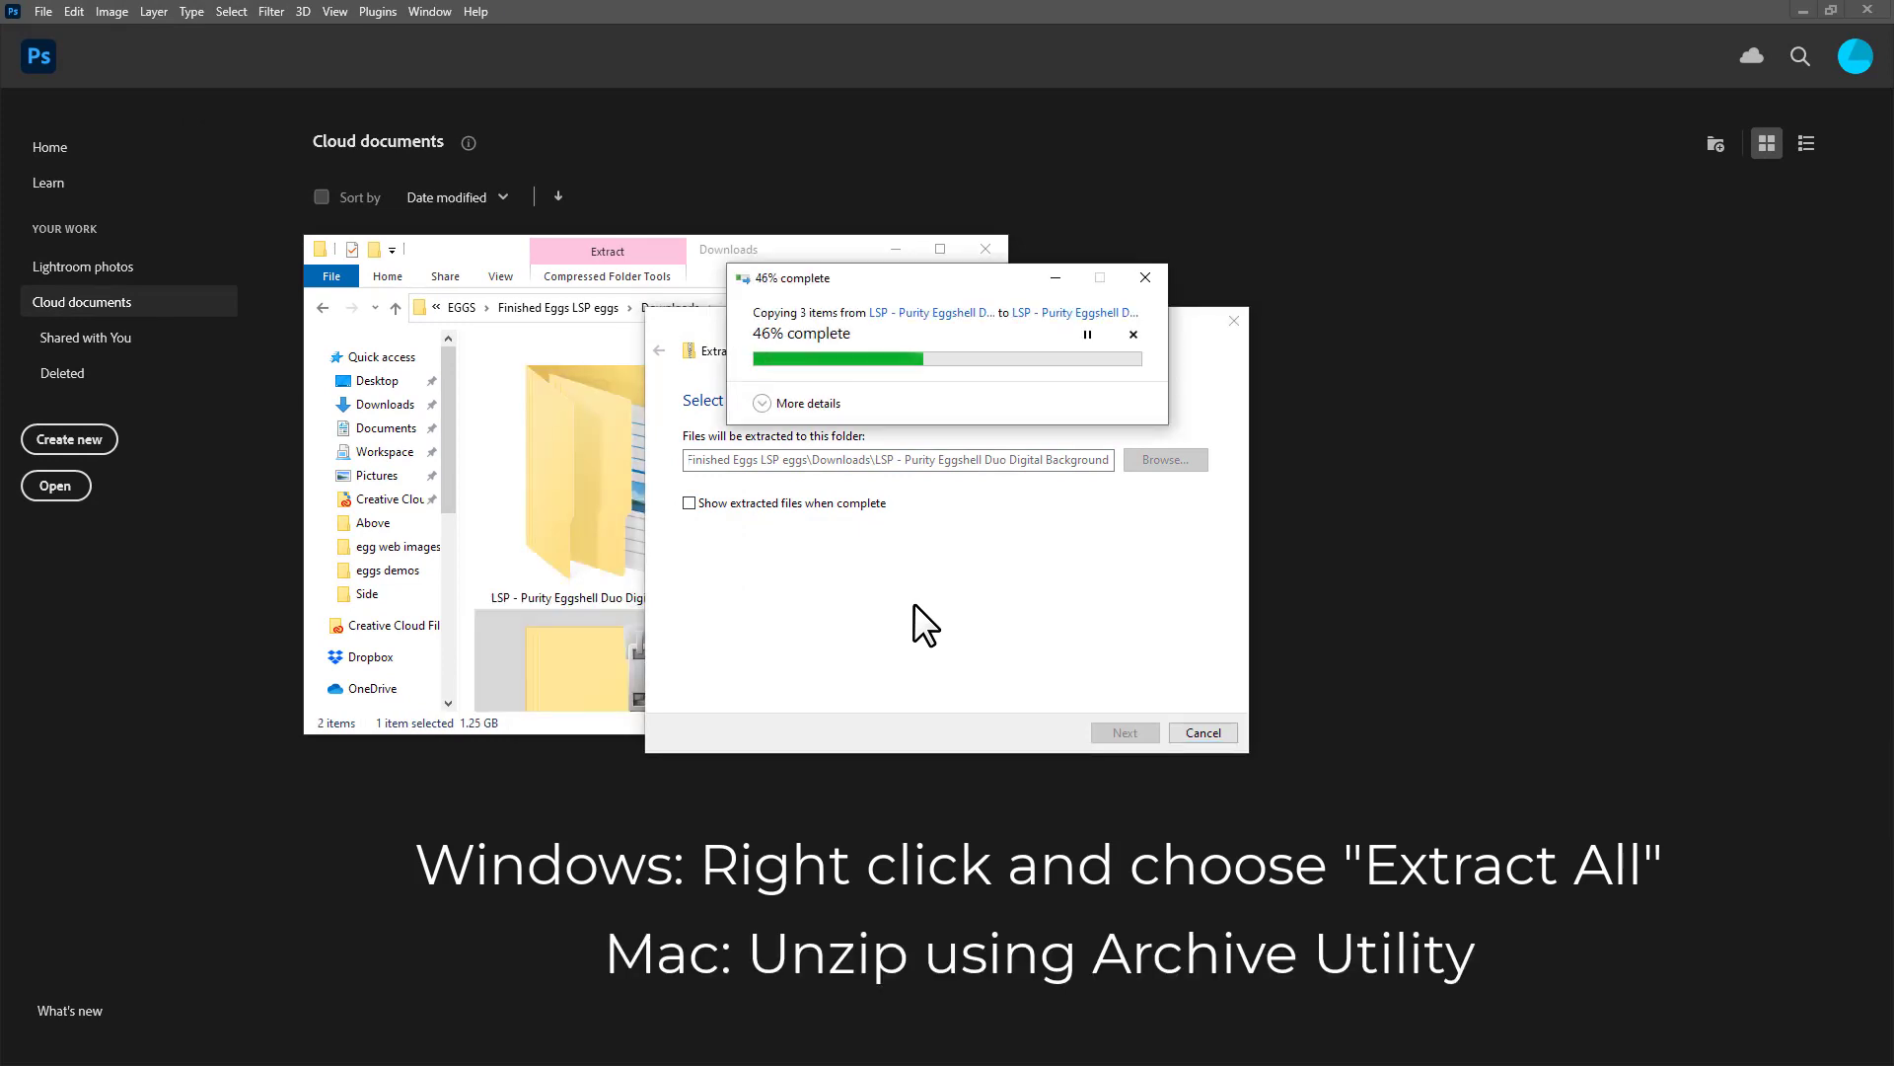
Open the extracted LSP - Purity Eggshell Duo Digital Background folder down to its PSD files and show them as large thumbnails in a bigger window
{"action": "double_click", "coordinate": [632, 428]}
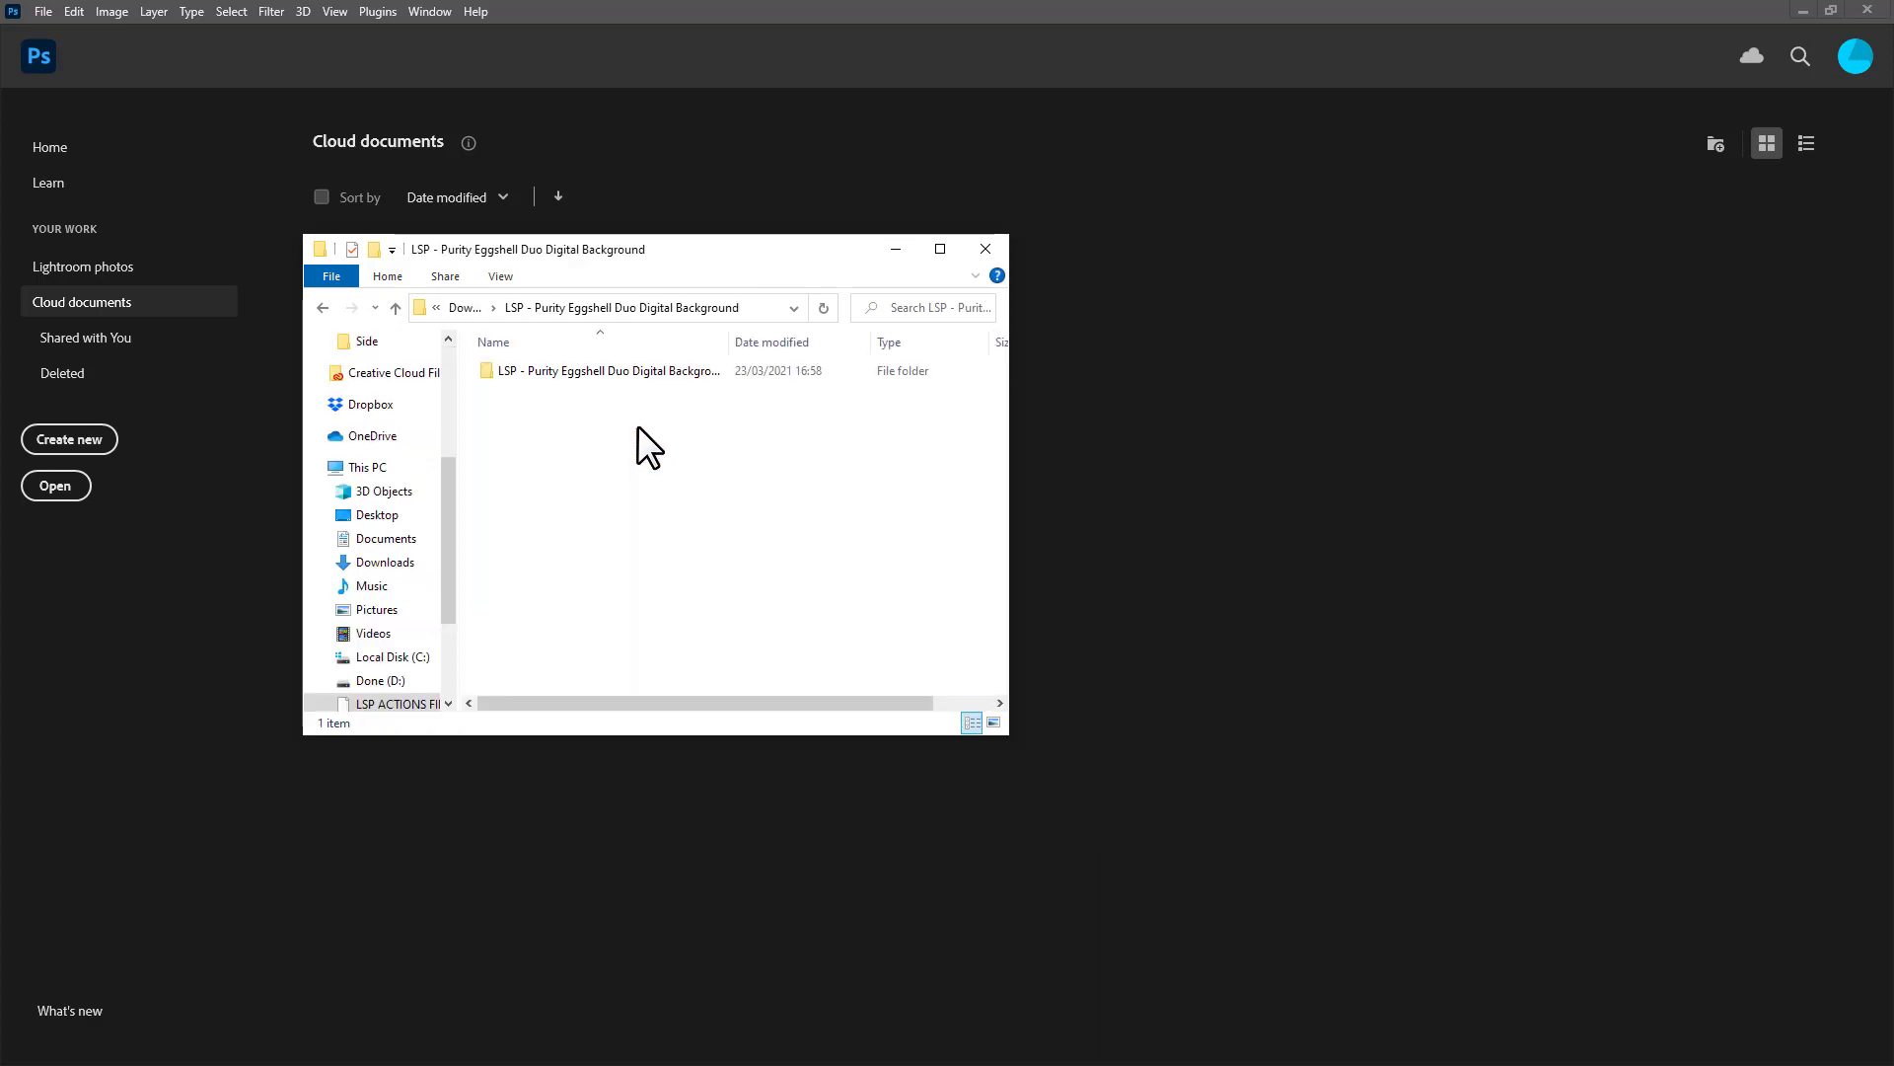
{"action": "double_click", "coordinate": [590, 365]}
{"action": "right_click", "coordinate": [738, 476]}
{"action": "mouse_move", "coordinate": [791, 490]}
{"action": "left_click", "coordinate": [1008, 494]}
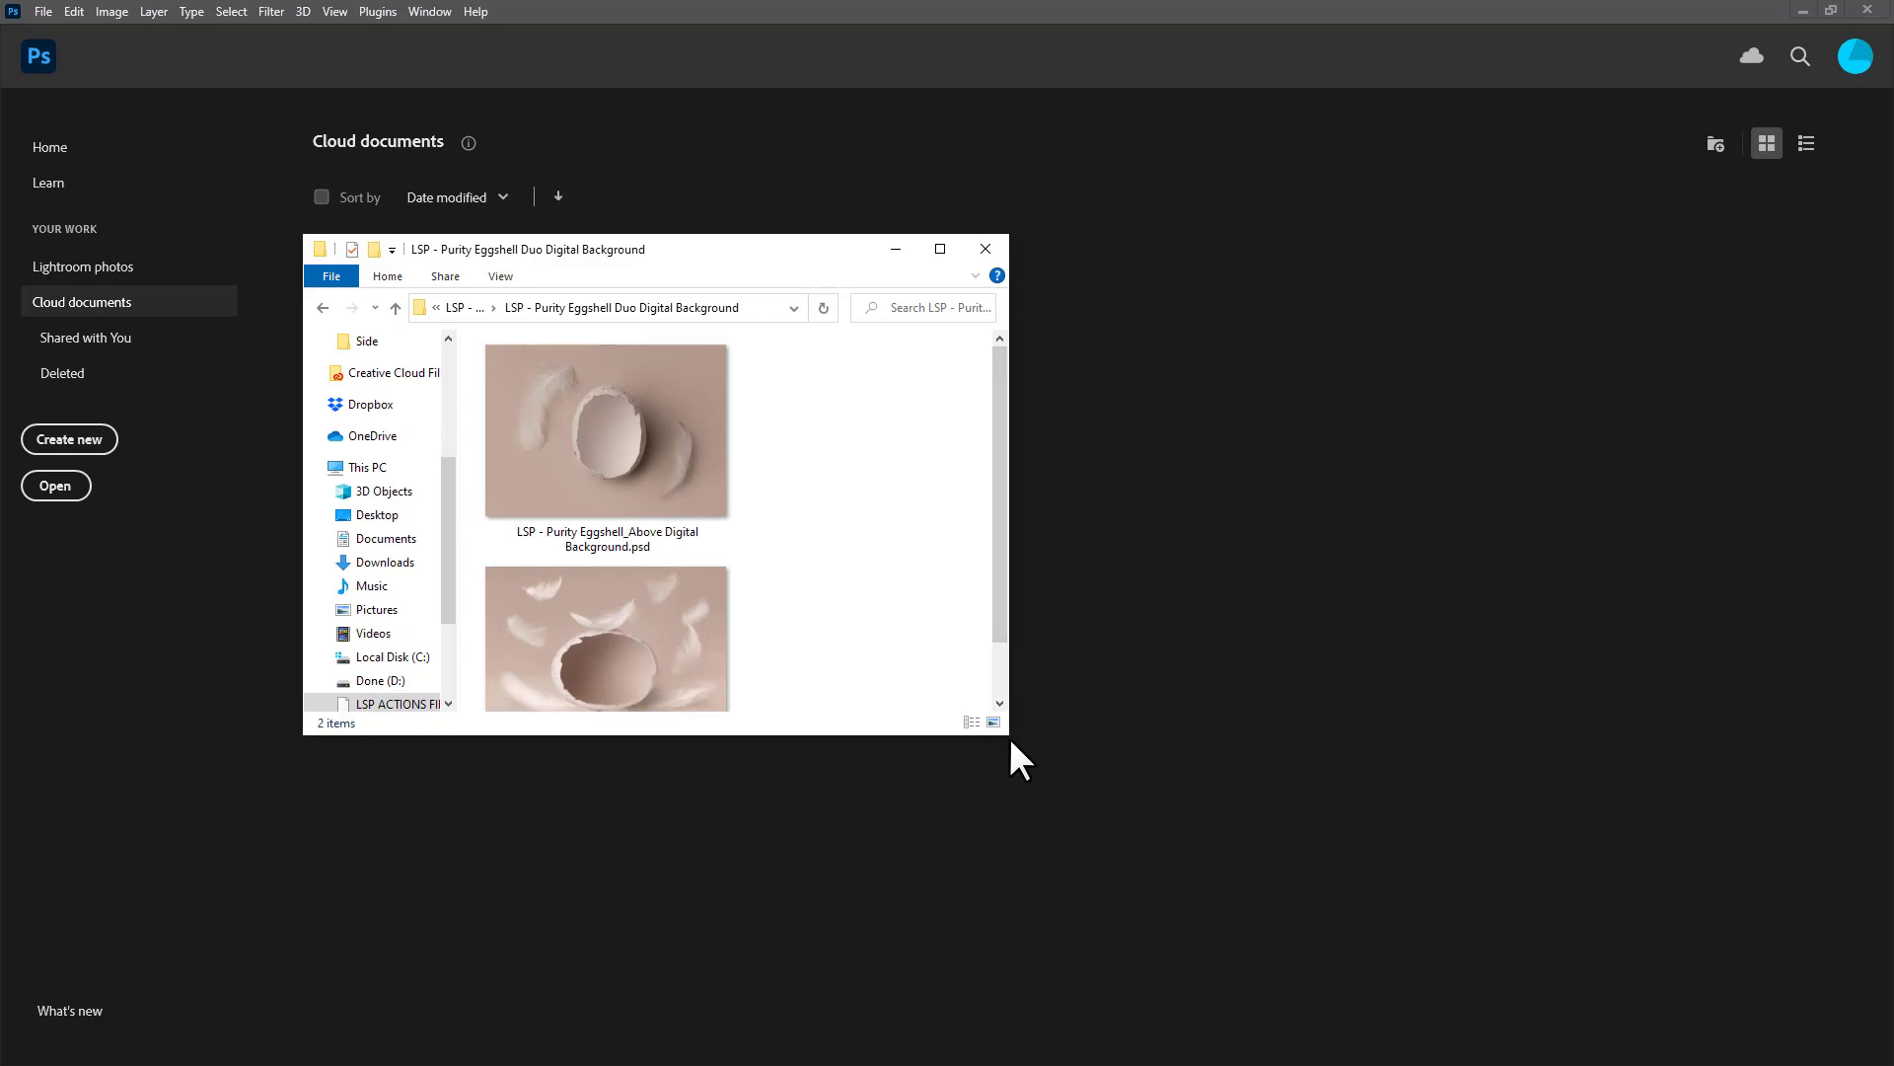
{"action": "left_click_drag", "start_coordinate": [1011, 738], "coordinate": [1138, 780]}
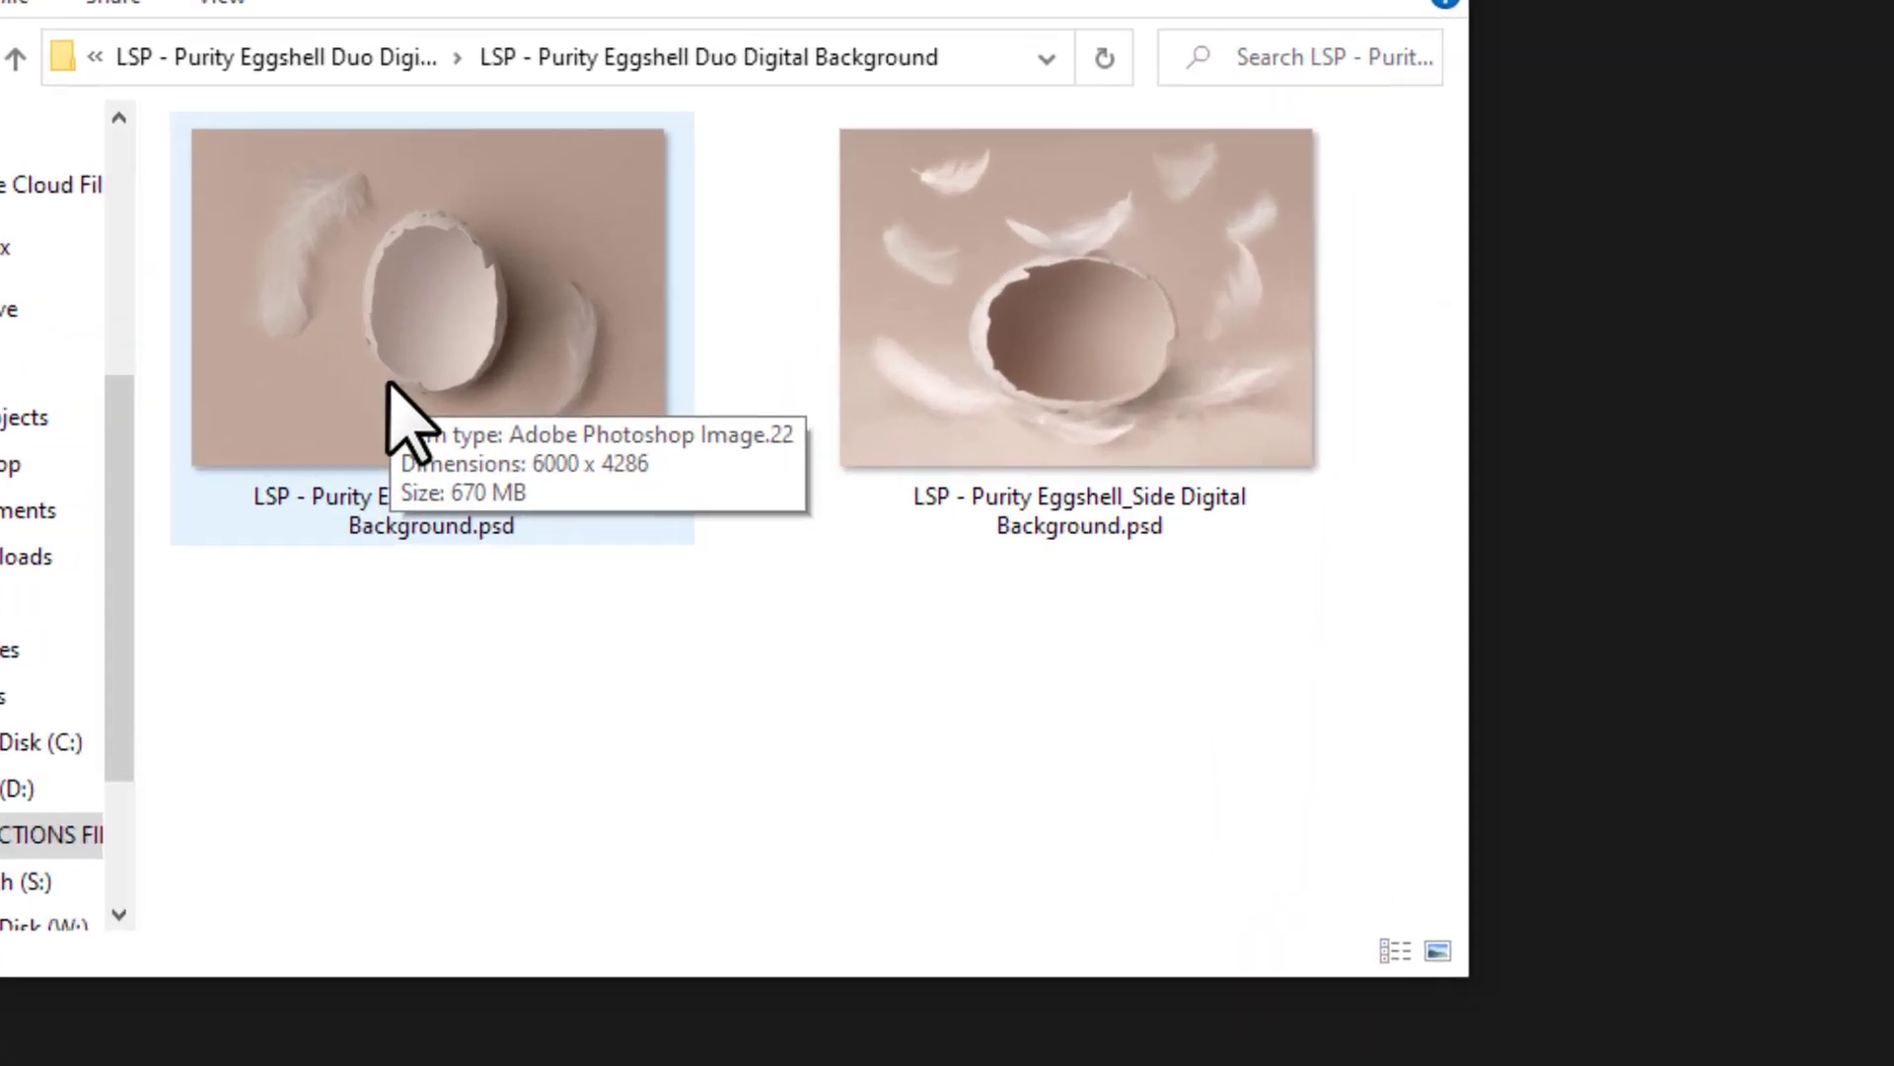
Select LSP - Purity Eggshell_Above Digital Background.psd and look at its file details
{"action": "left_click", "coordinate": [584, 483]}
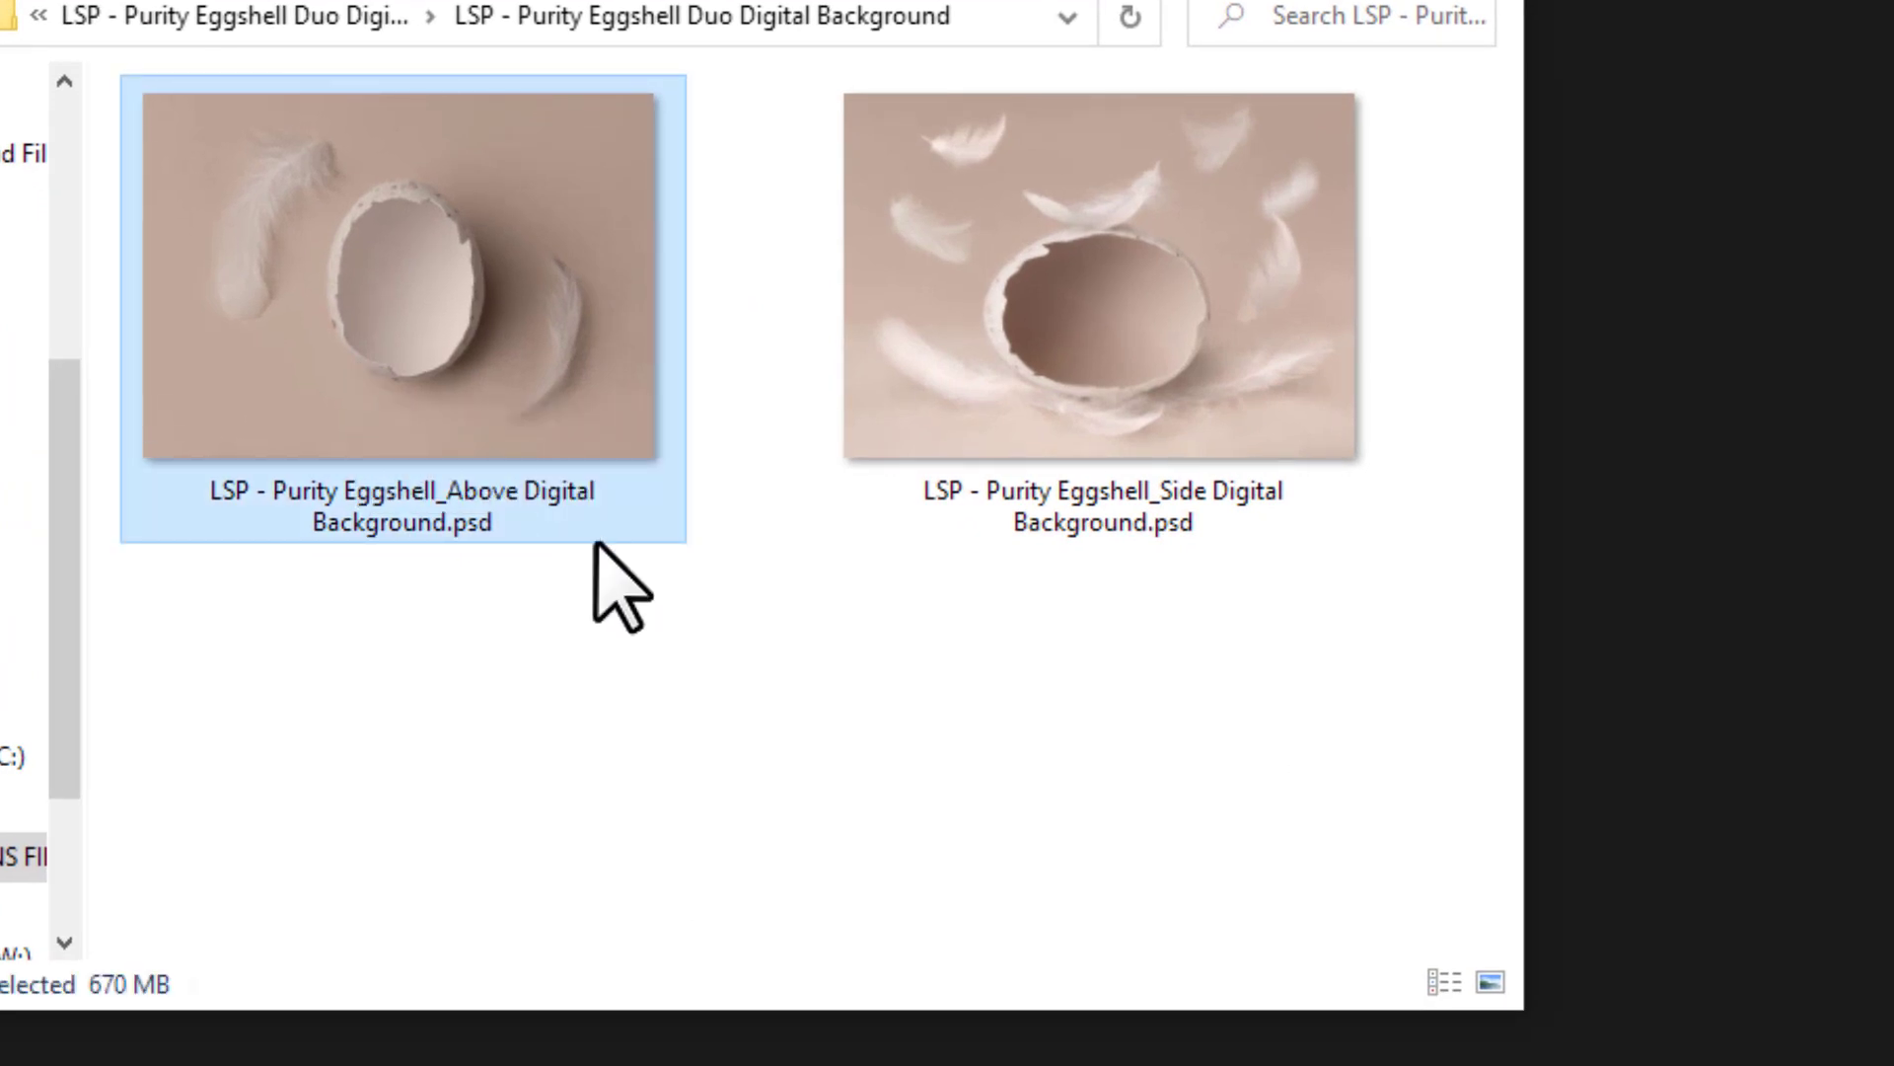
{"action": "mouse_move", "coordinate": [595, 542]}
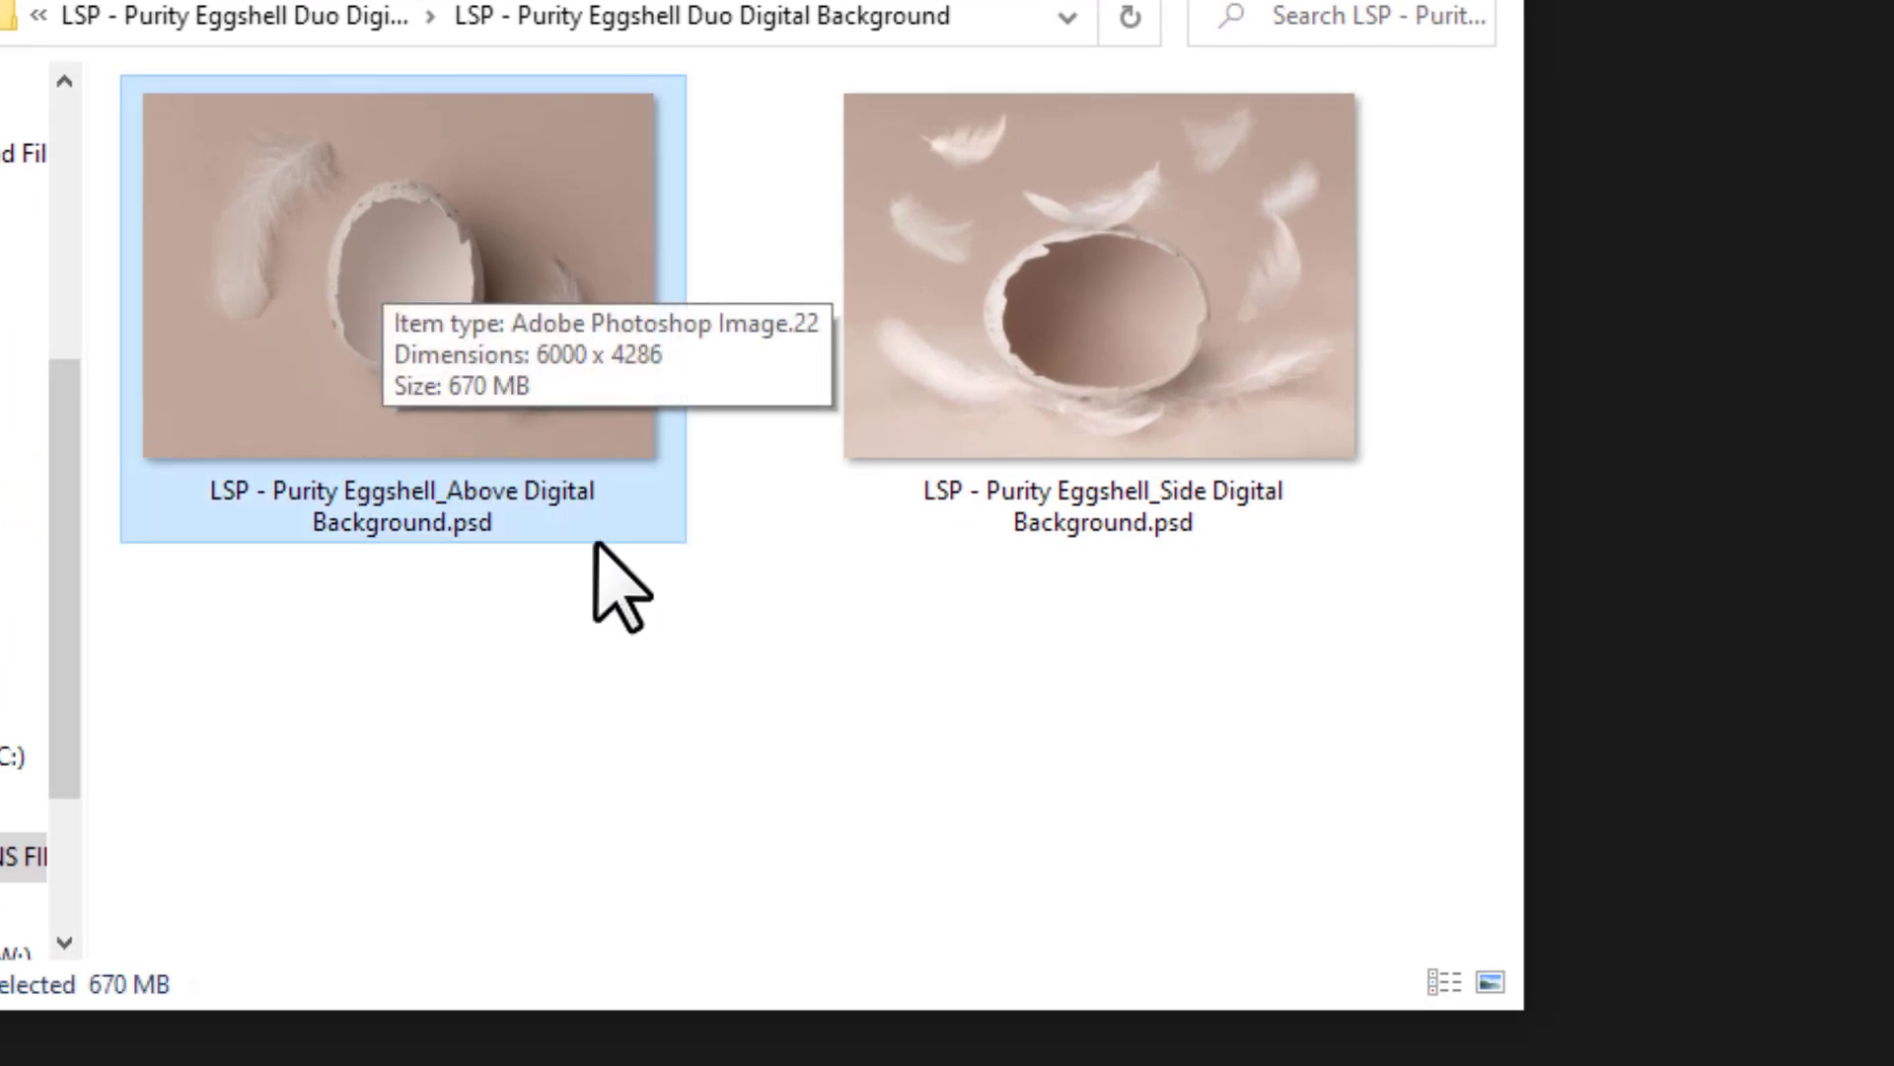
{"action": "mouse_move", "coordinate": [935, 286]}
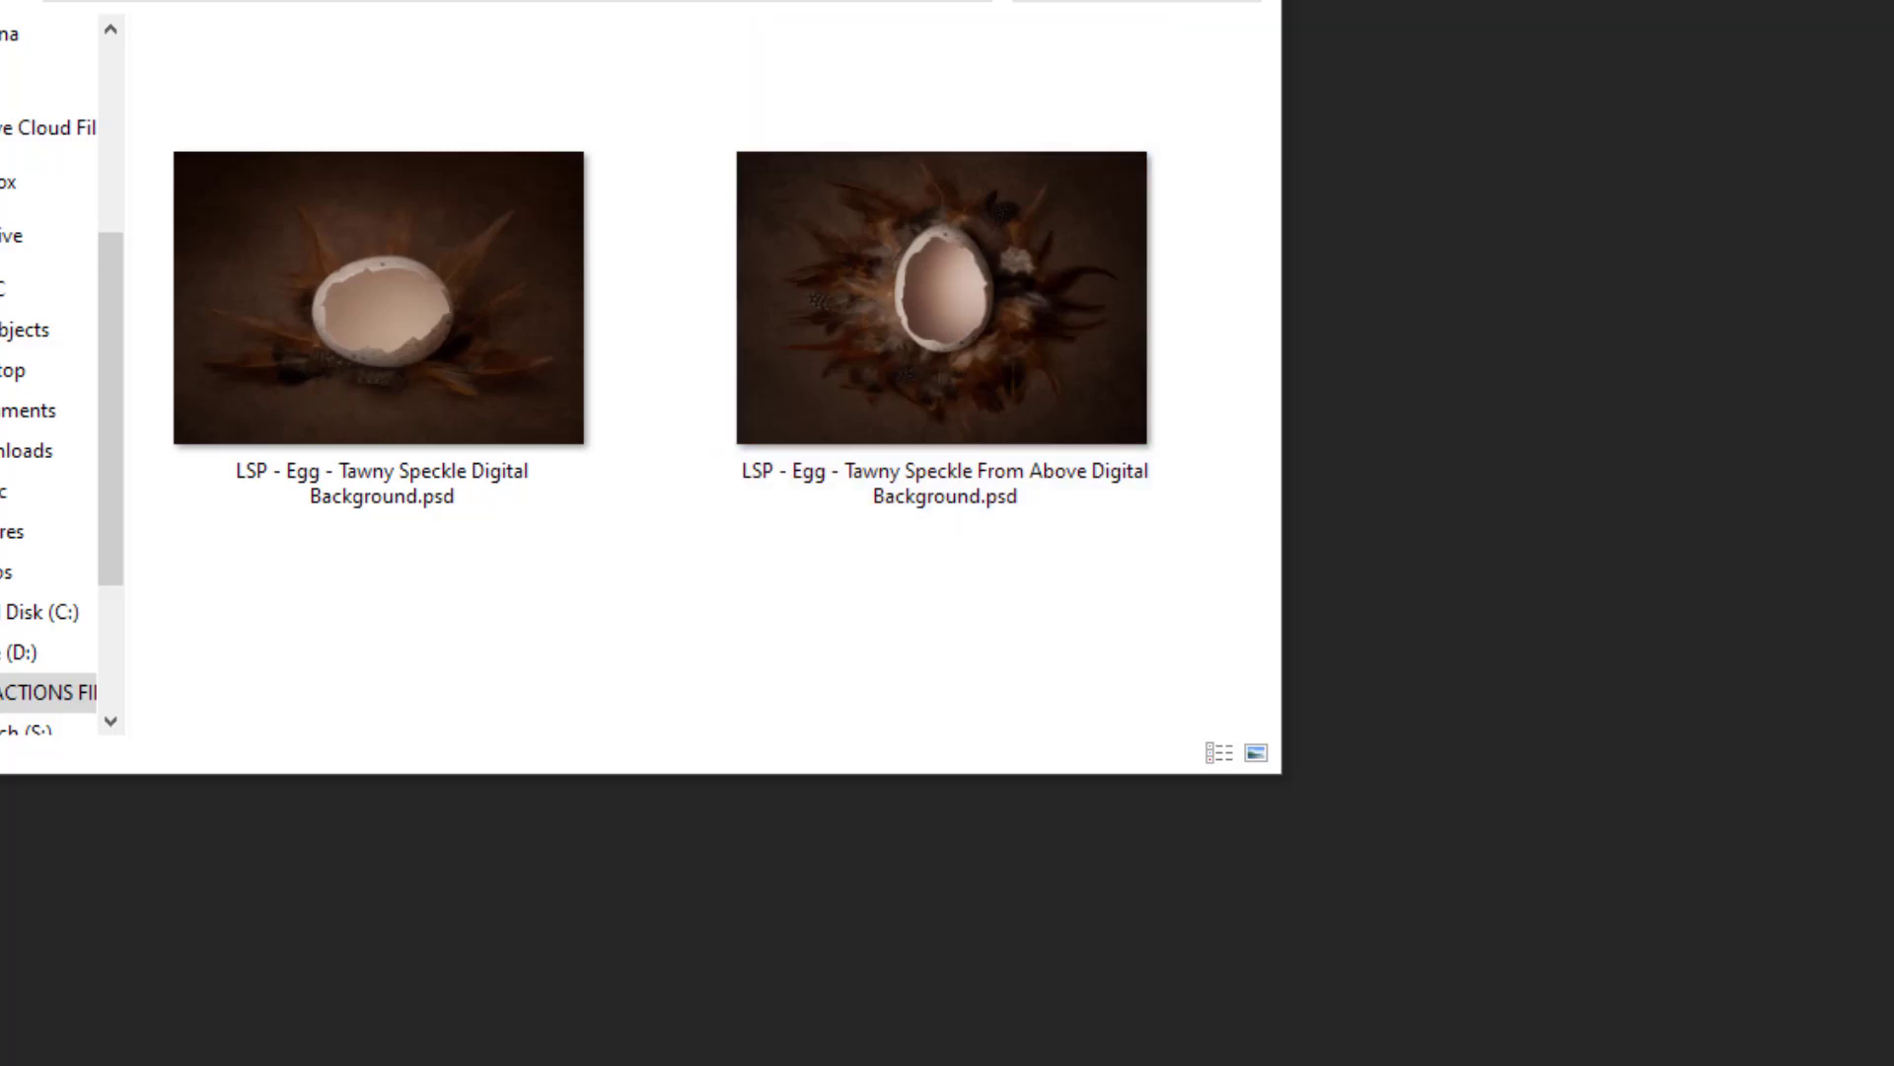
In Photoshop, open LSP - Egg - Tawny Speckle From Above Digital Background.psd from the Tawny Speckle Eggshell Duo folder
{"action": "left_click", "coordinate": [406, 313]}
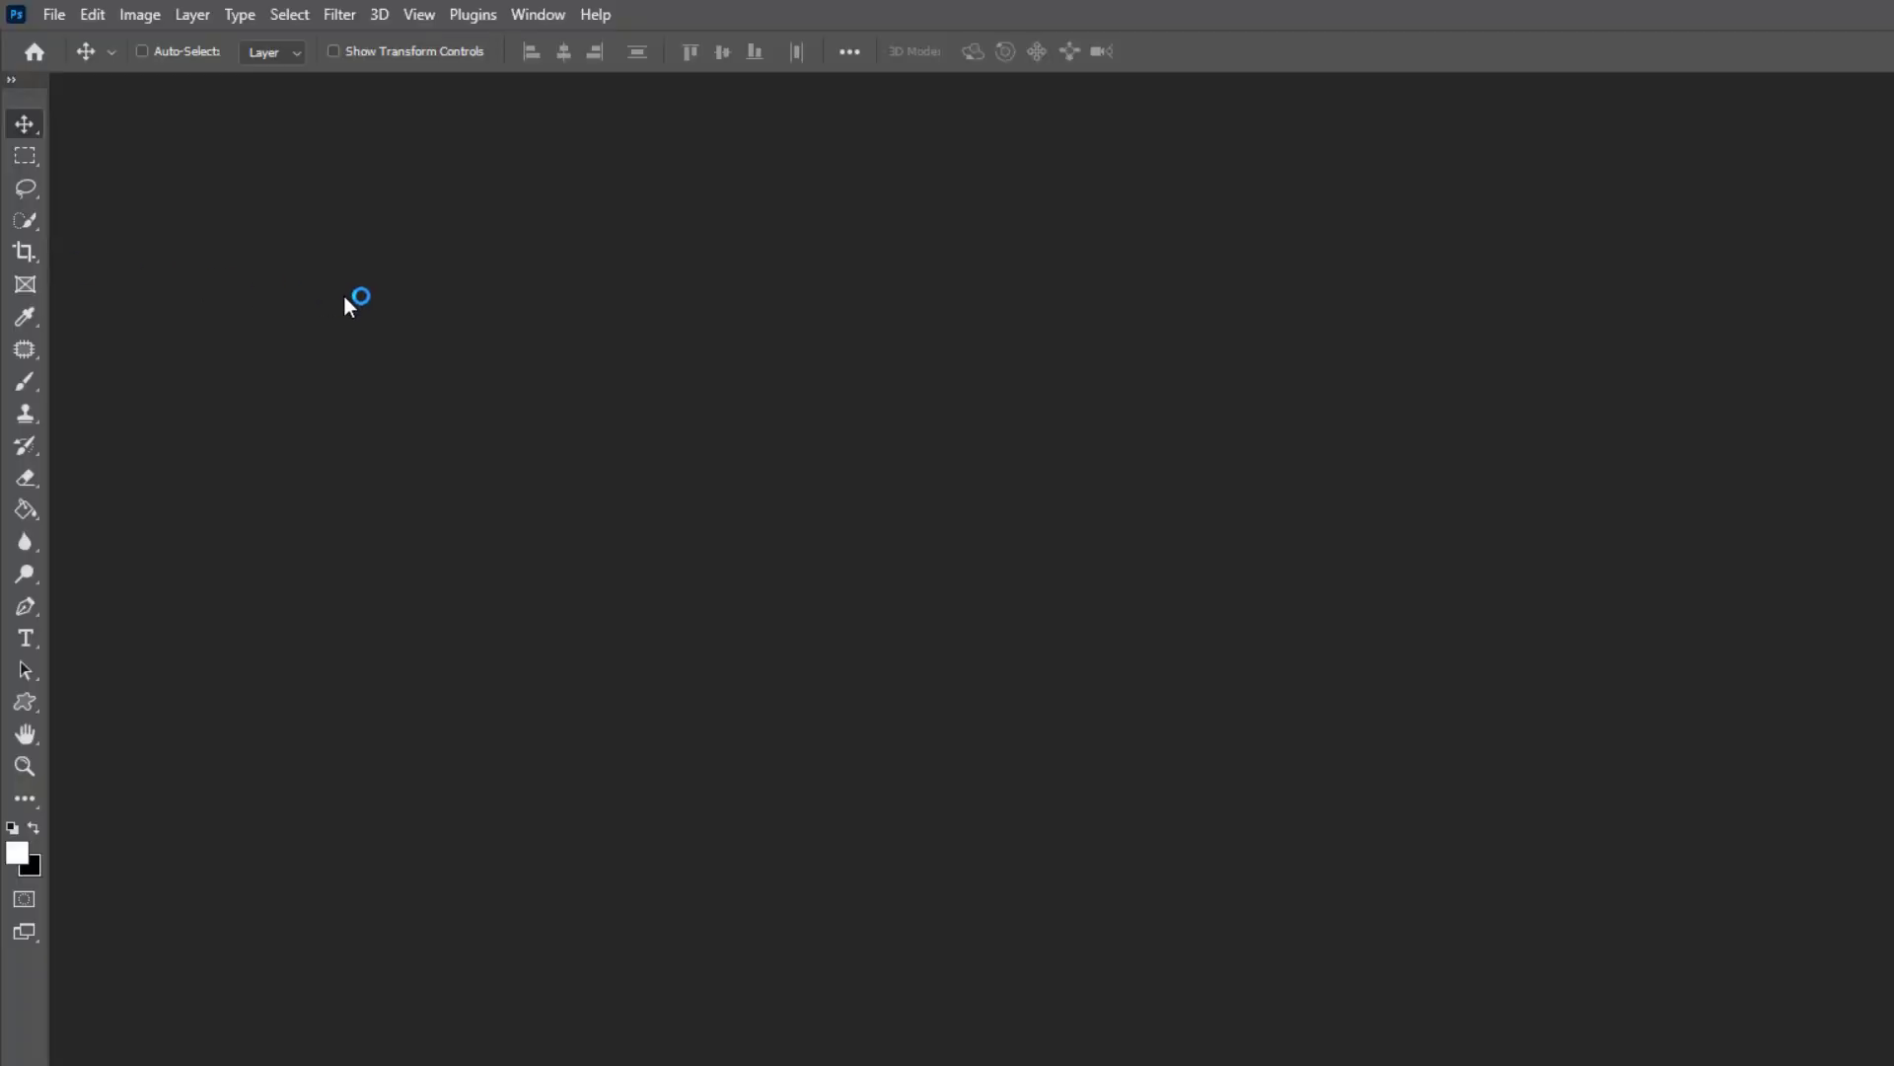
{"action": "left_click", "coordinate": [57, 21]}
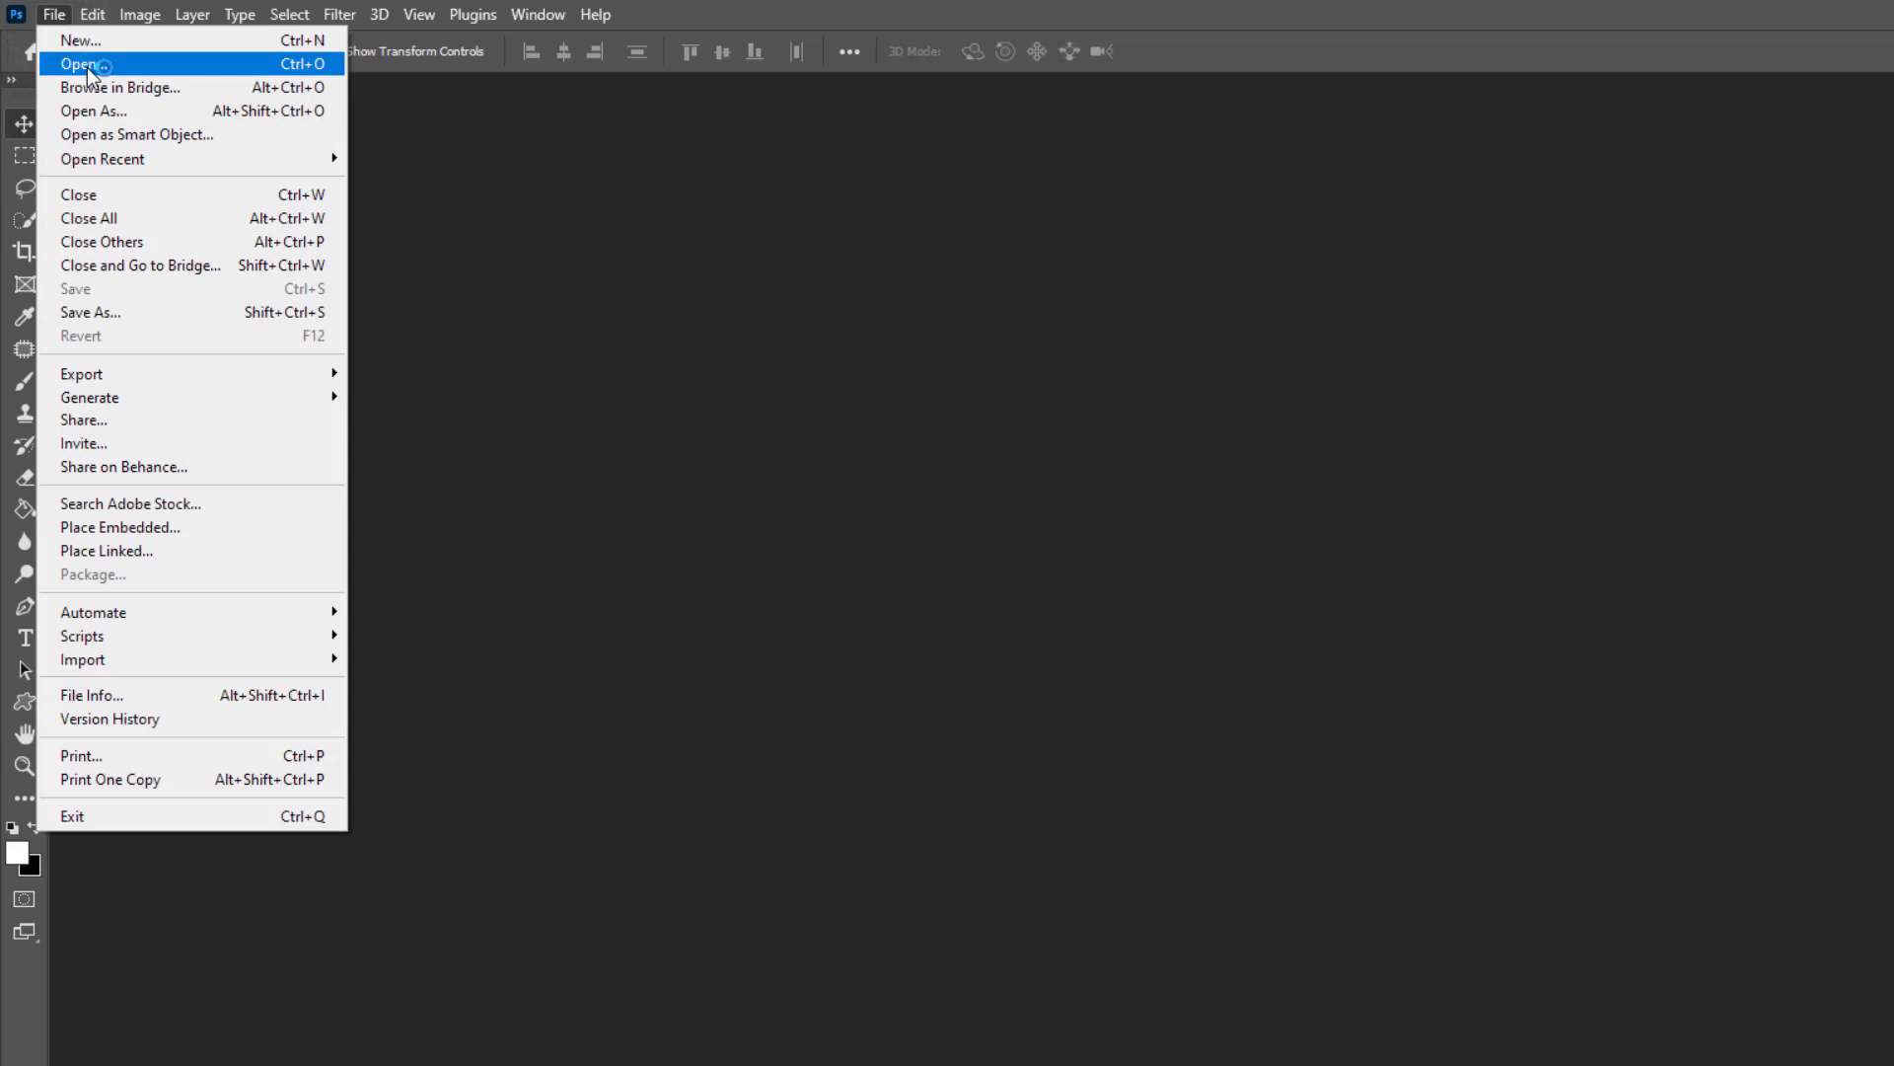
{"action": "left_click", "coordinate": [88, 67]}
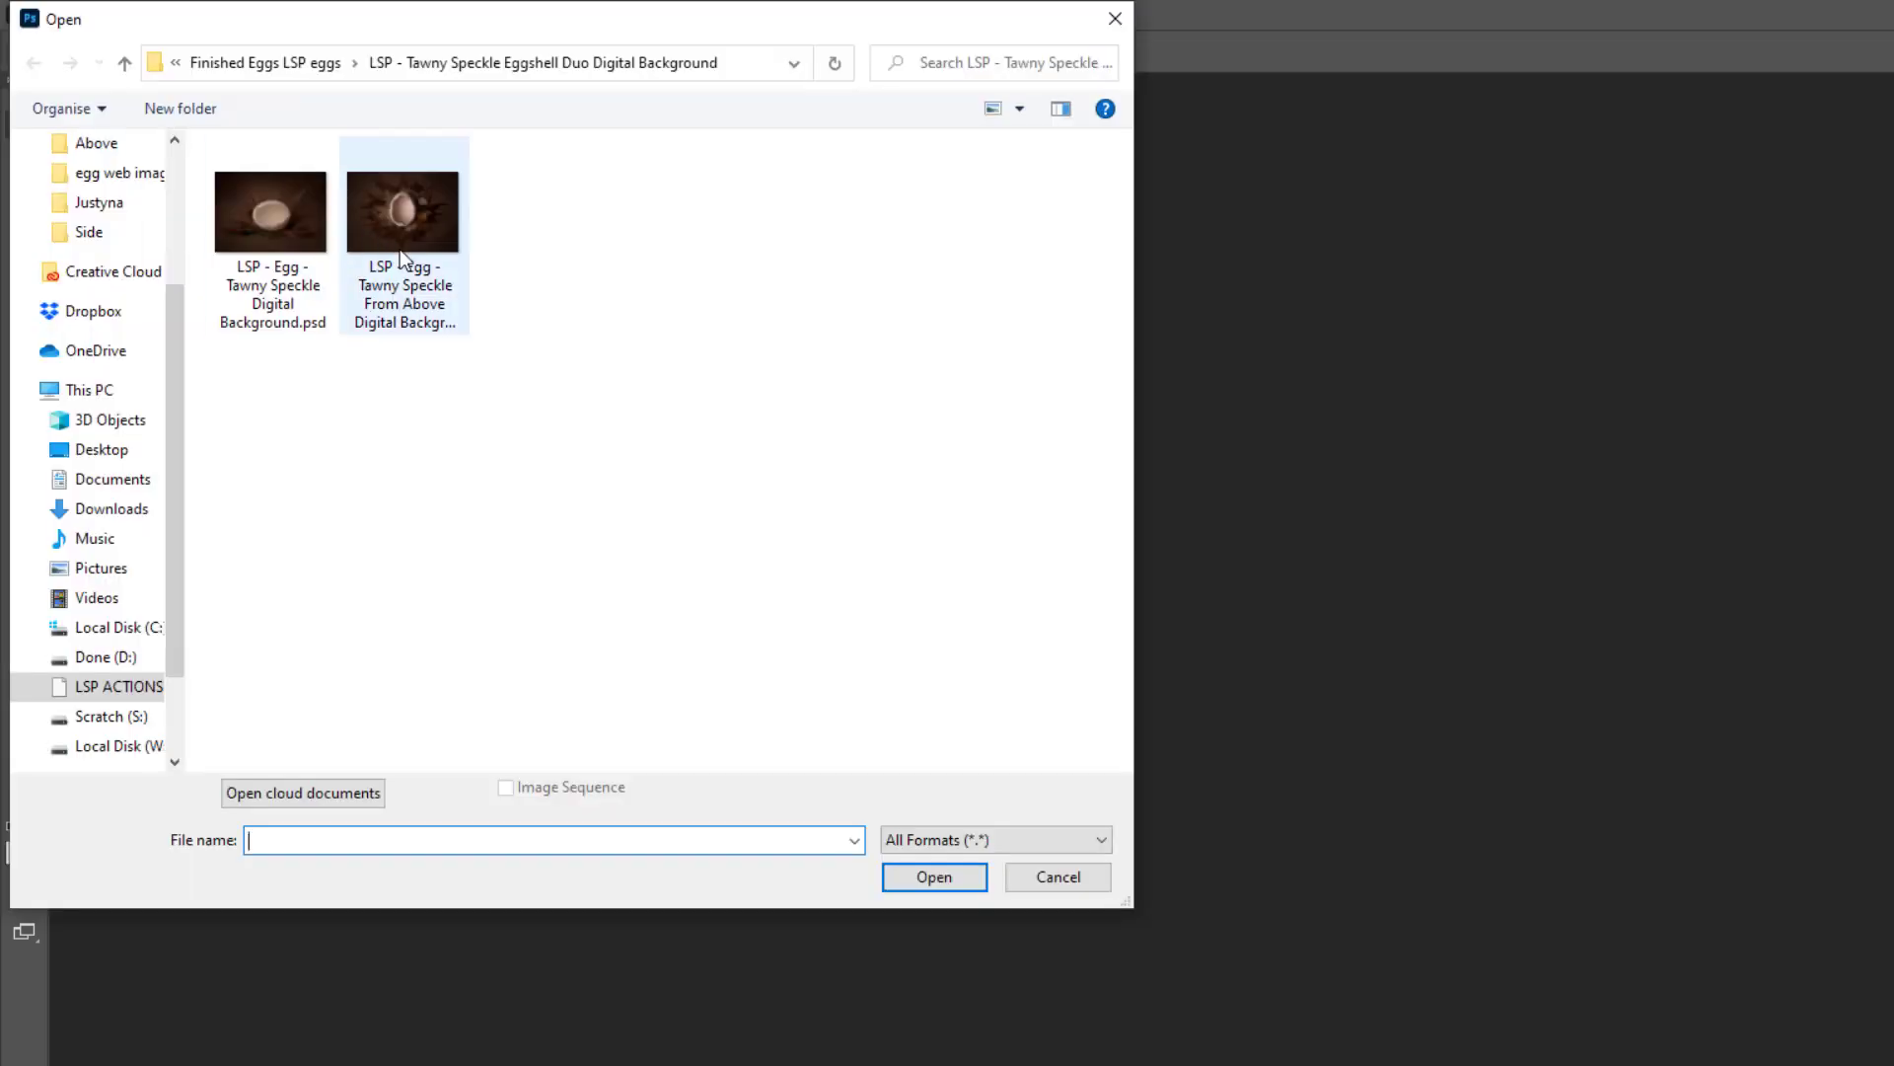
{"action": "left_click", "coordinate": [399, 248]}
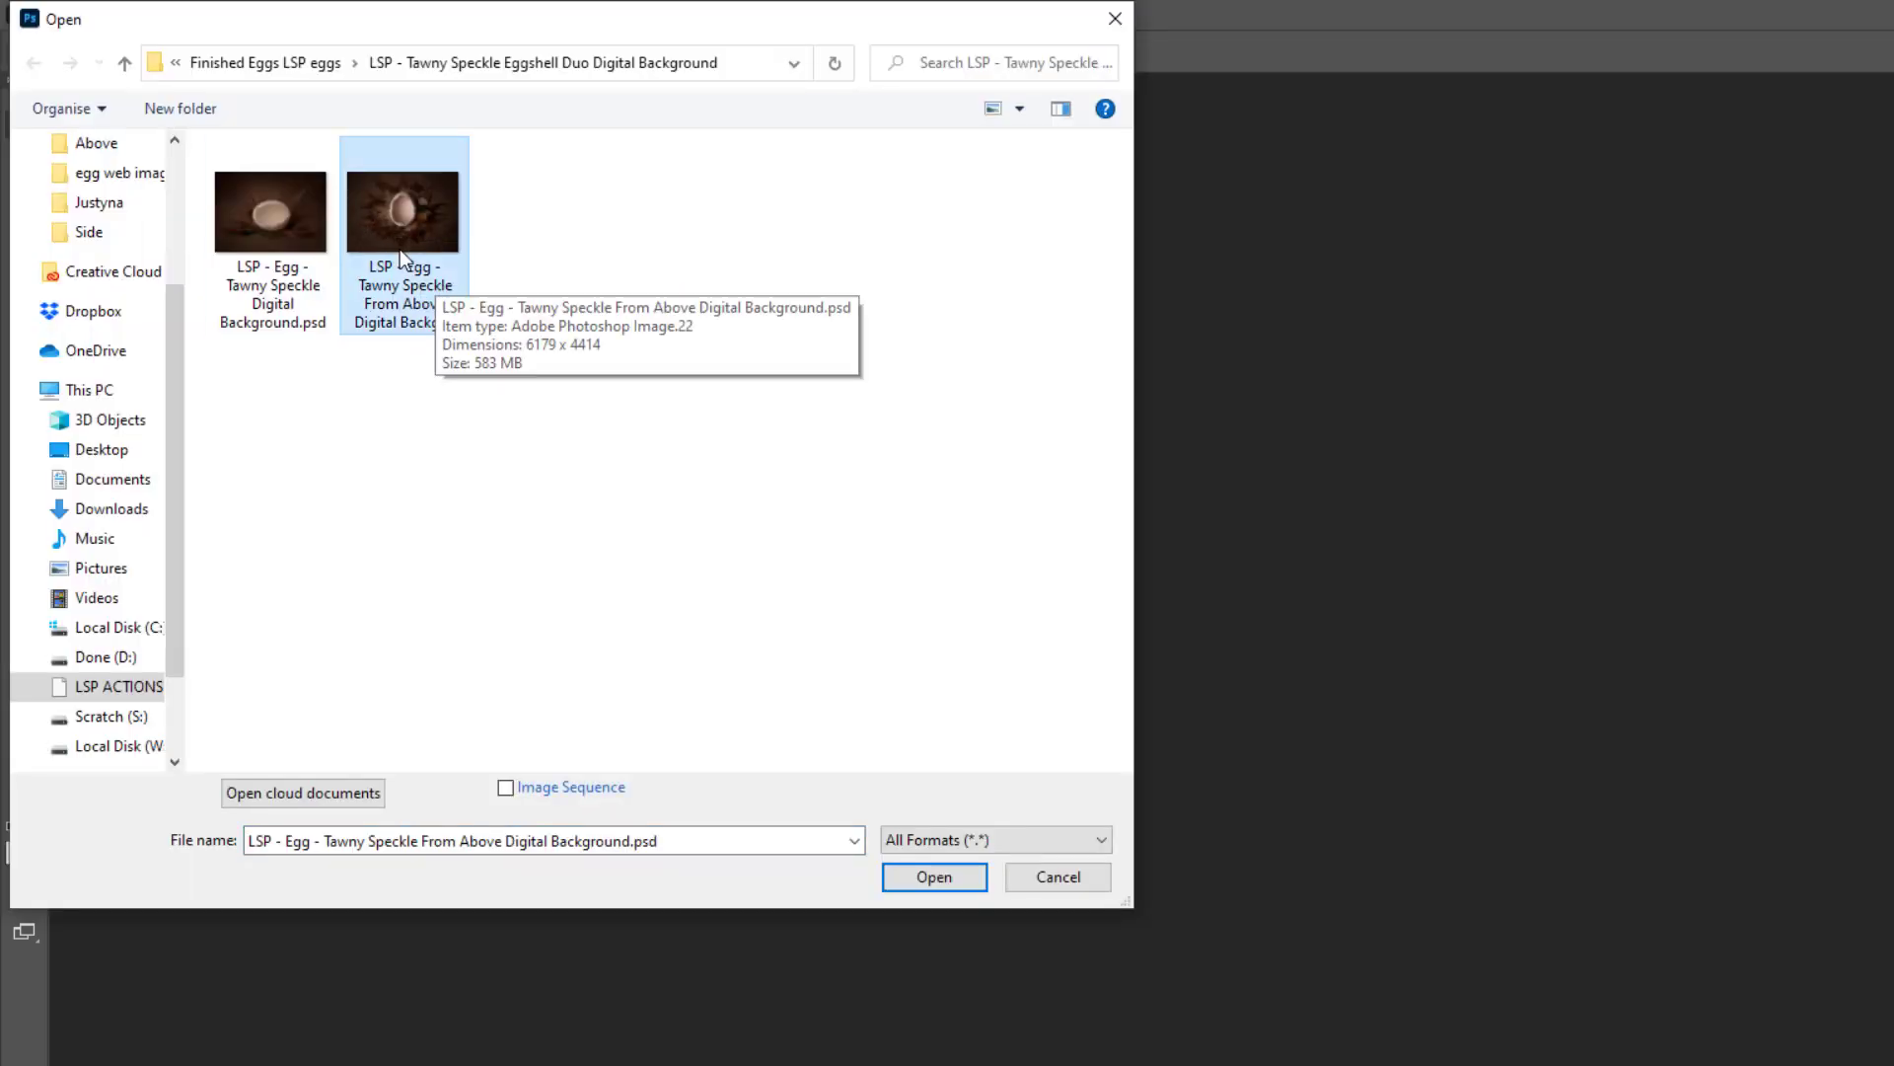
{"action": "left_click", "coordinate": [927, 876]}
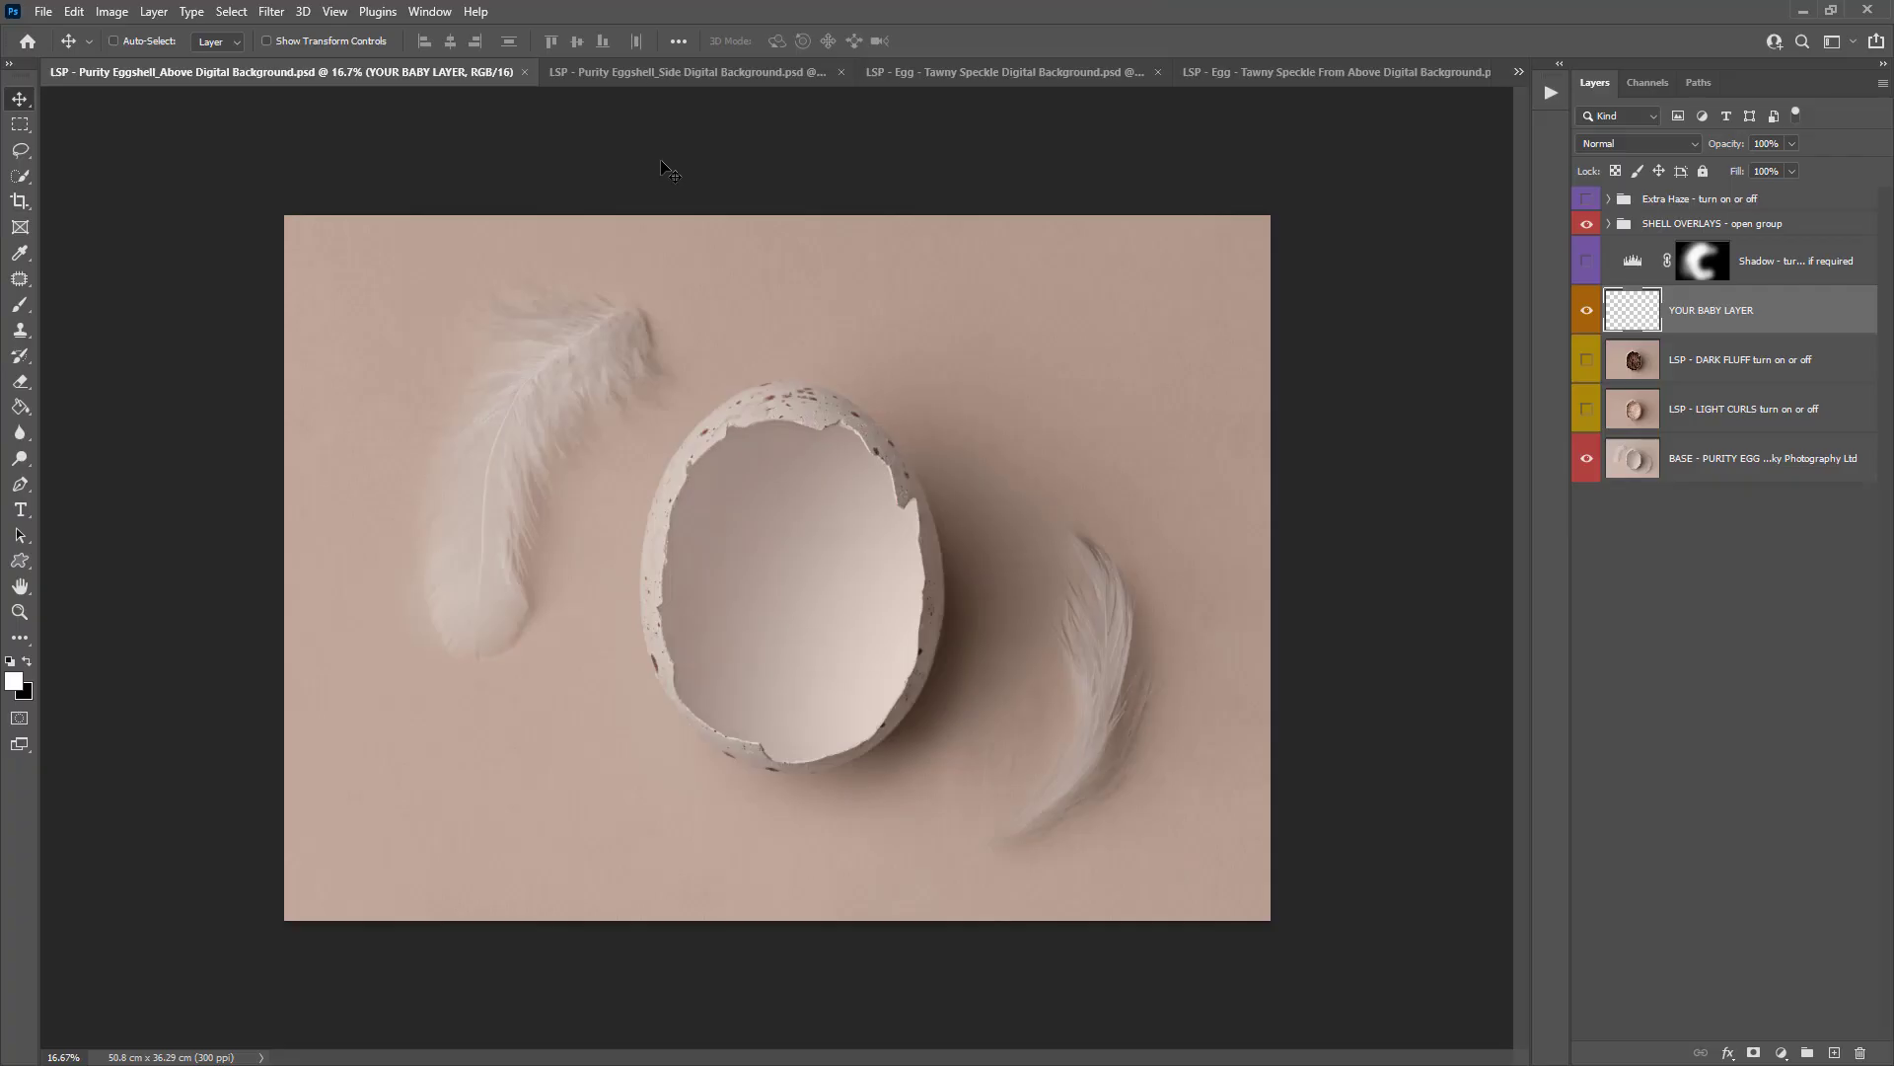
Look through the four open Purity and Tawny Speckle egg backgrounds, ending on the Purity Eggshell_Above document
{"action": "left_click", "coordinate": [679, 77]}
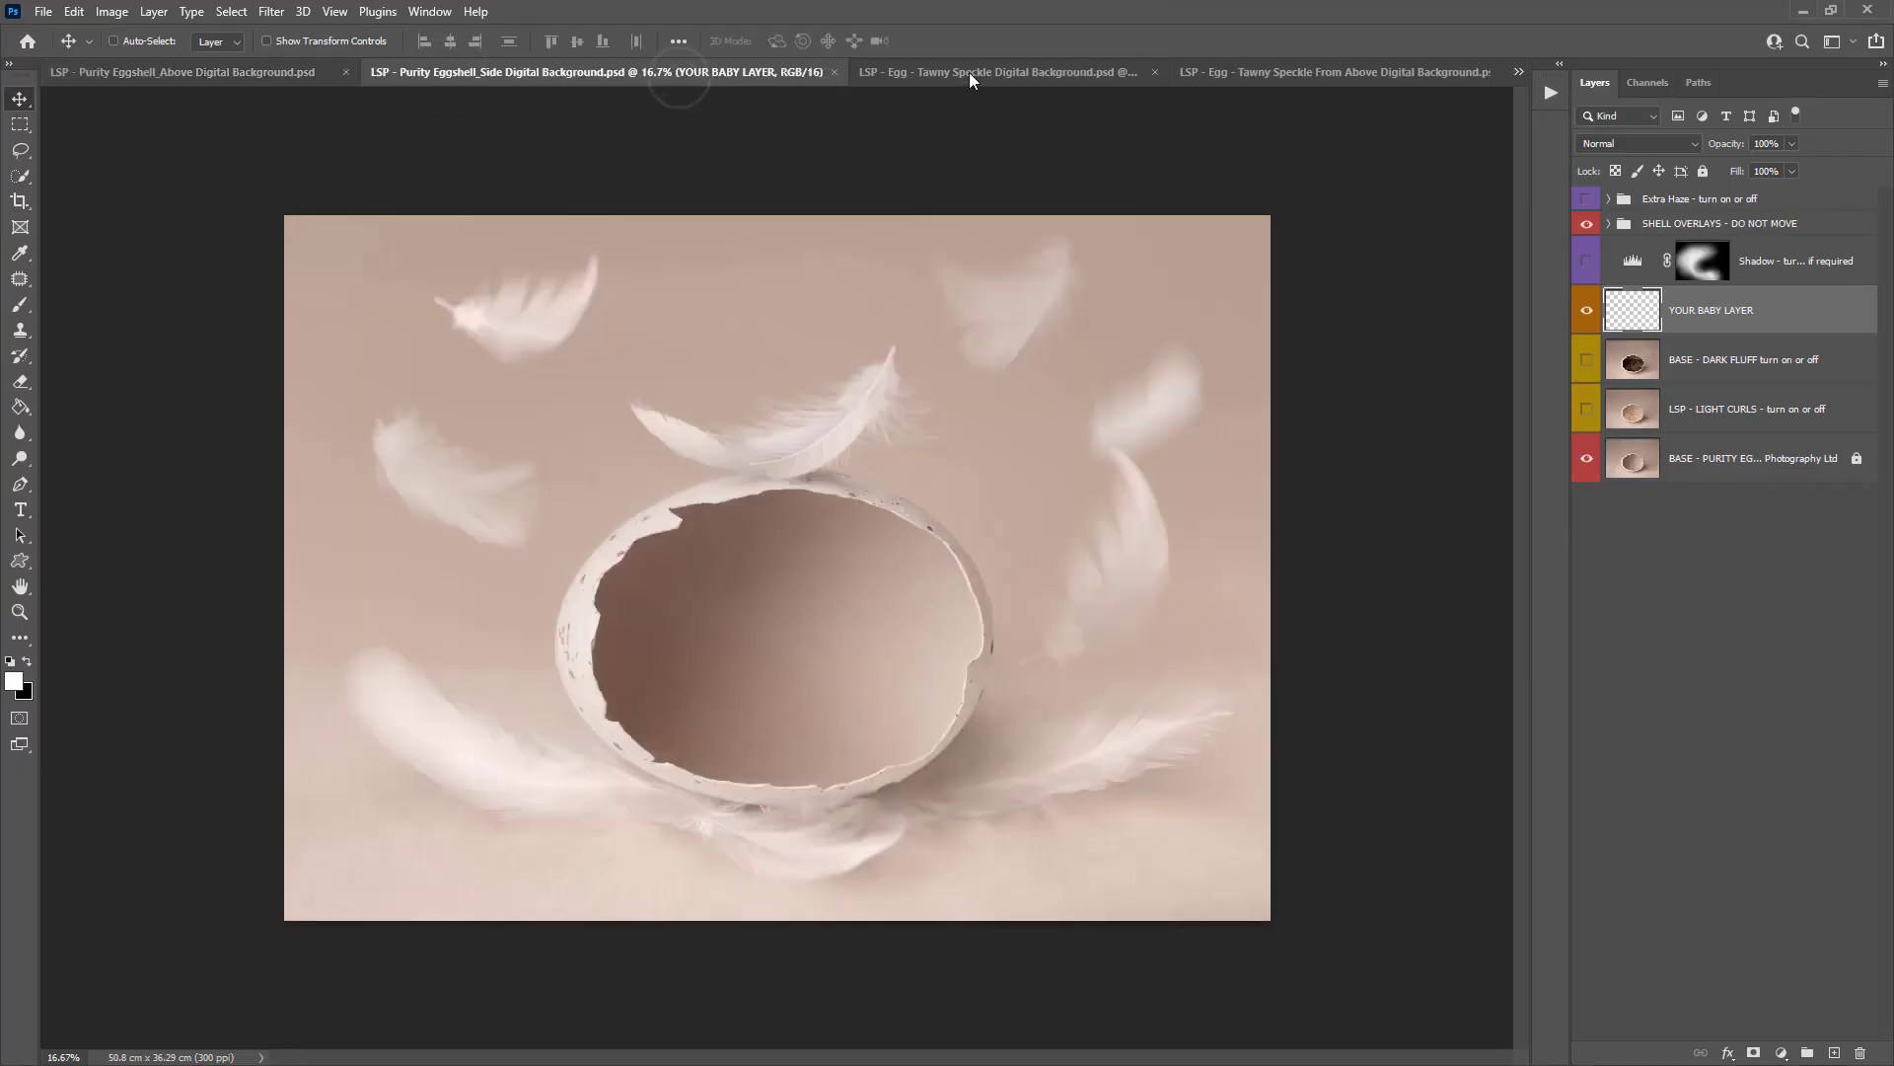
{"action": "left_click", "coordinate": [969, 73]}
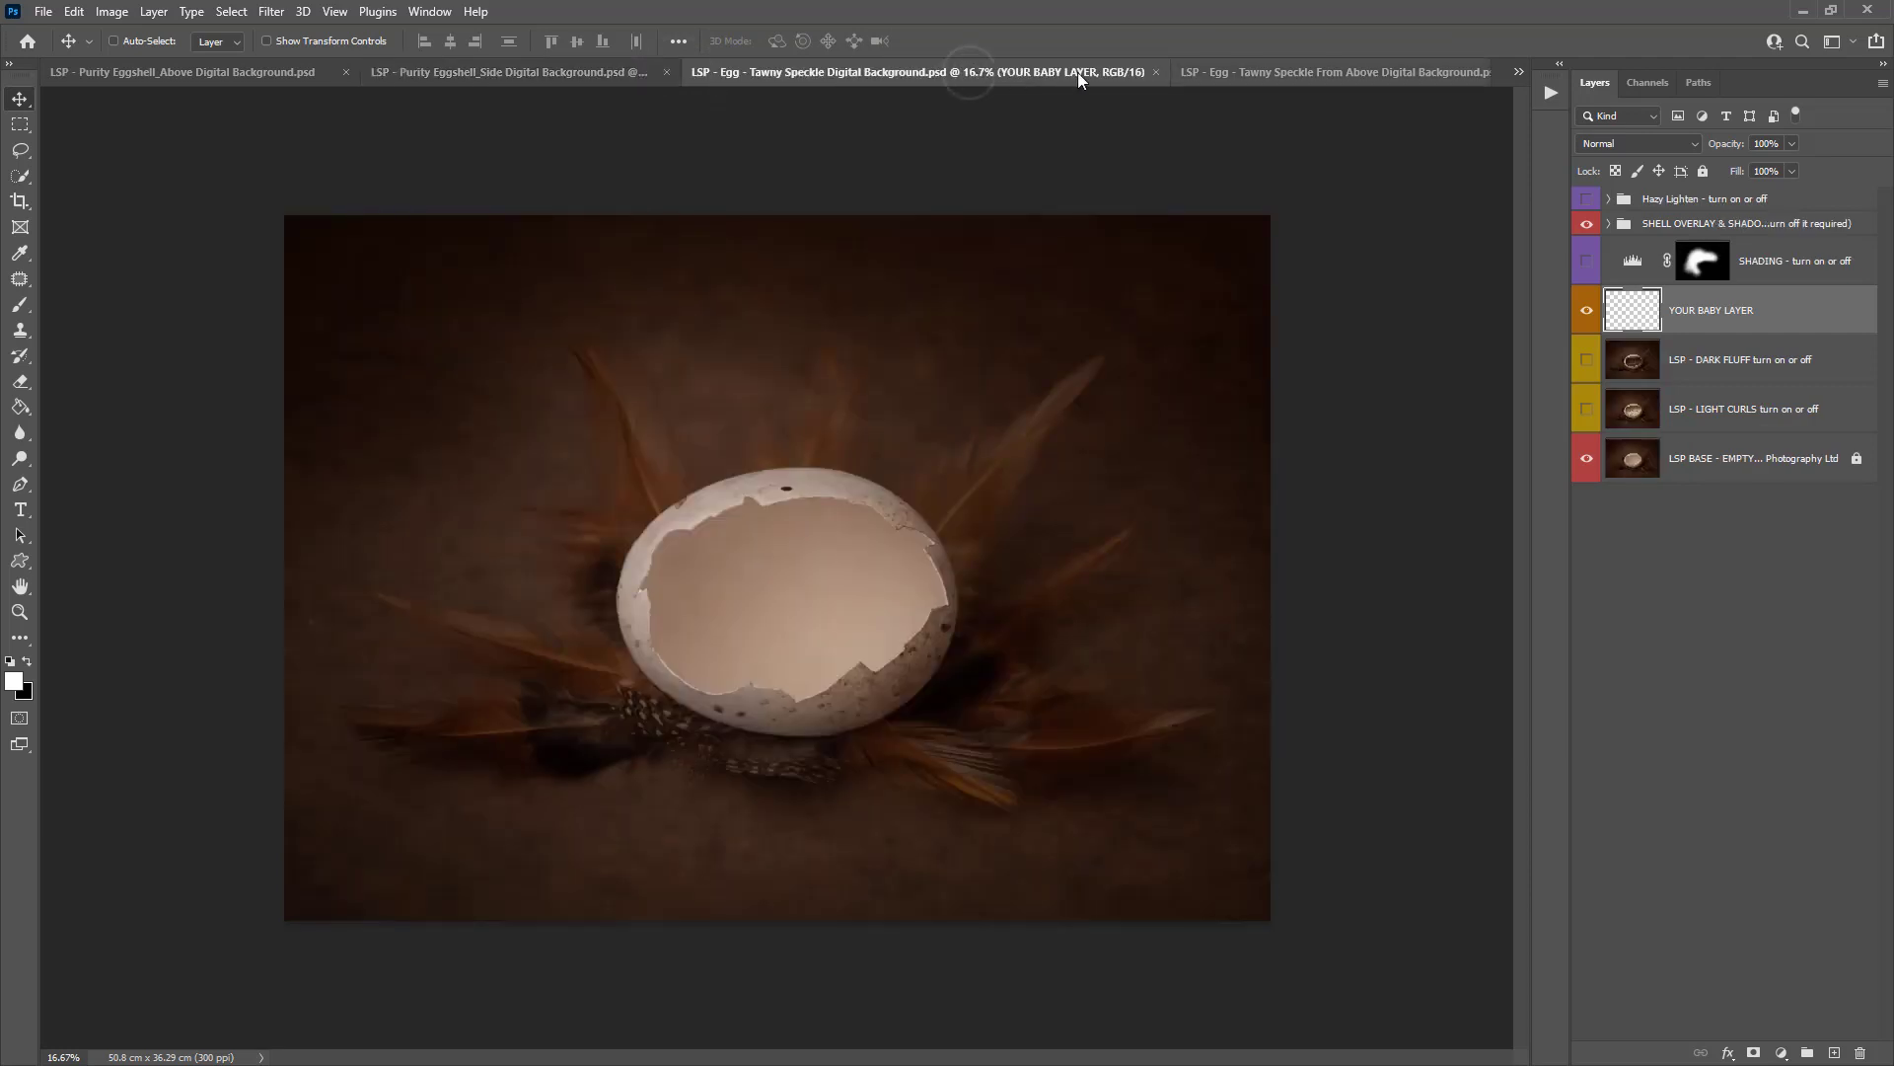
{"action": "left_click", "coordinate": [1227, 73]}
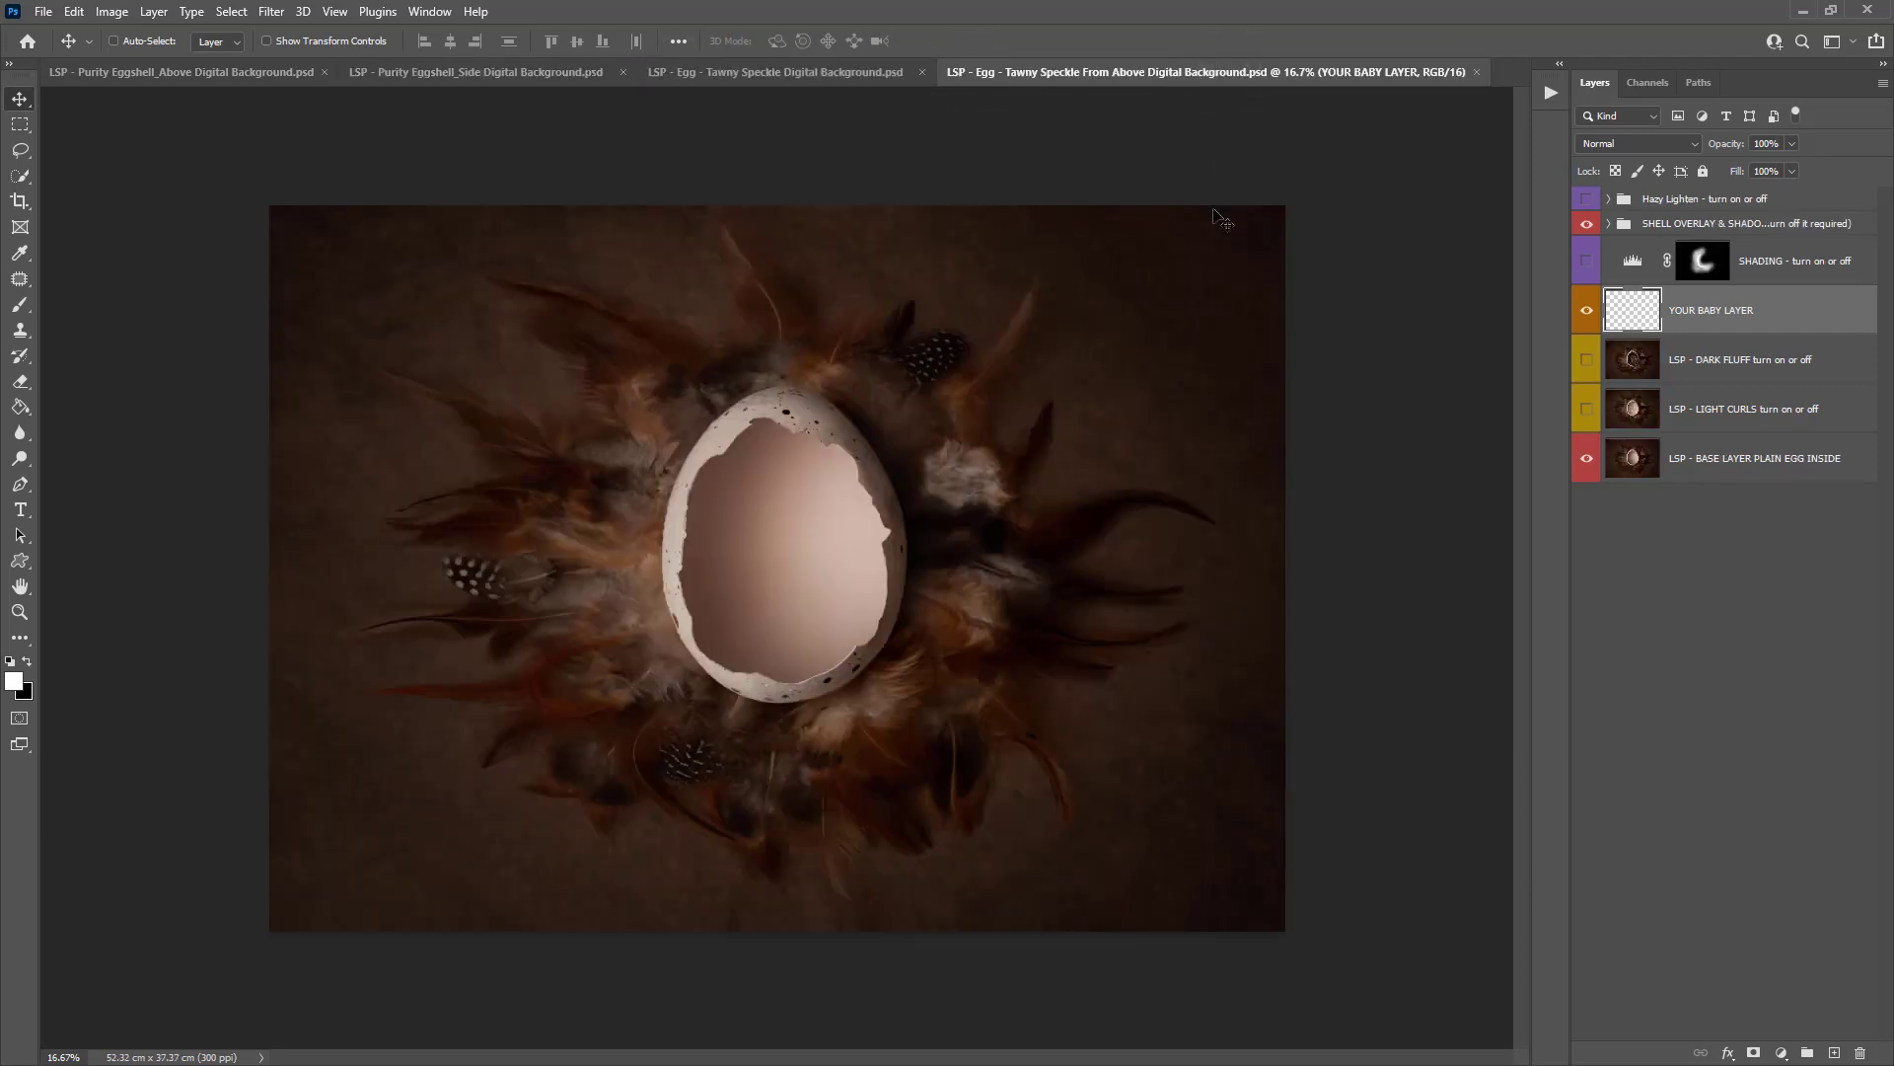
{"action": "left_click", "coordinate": [473, 71]}
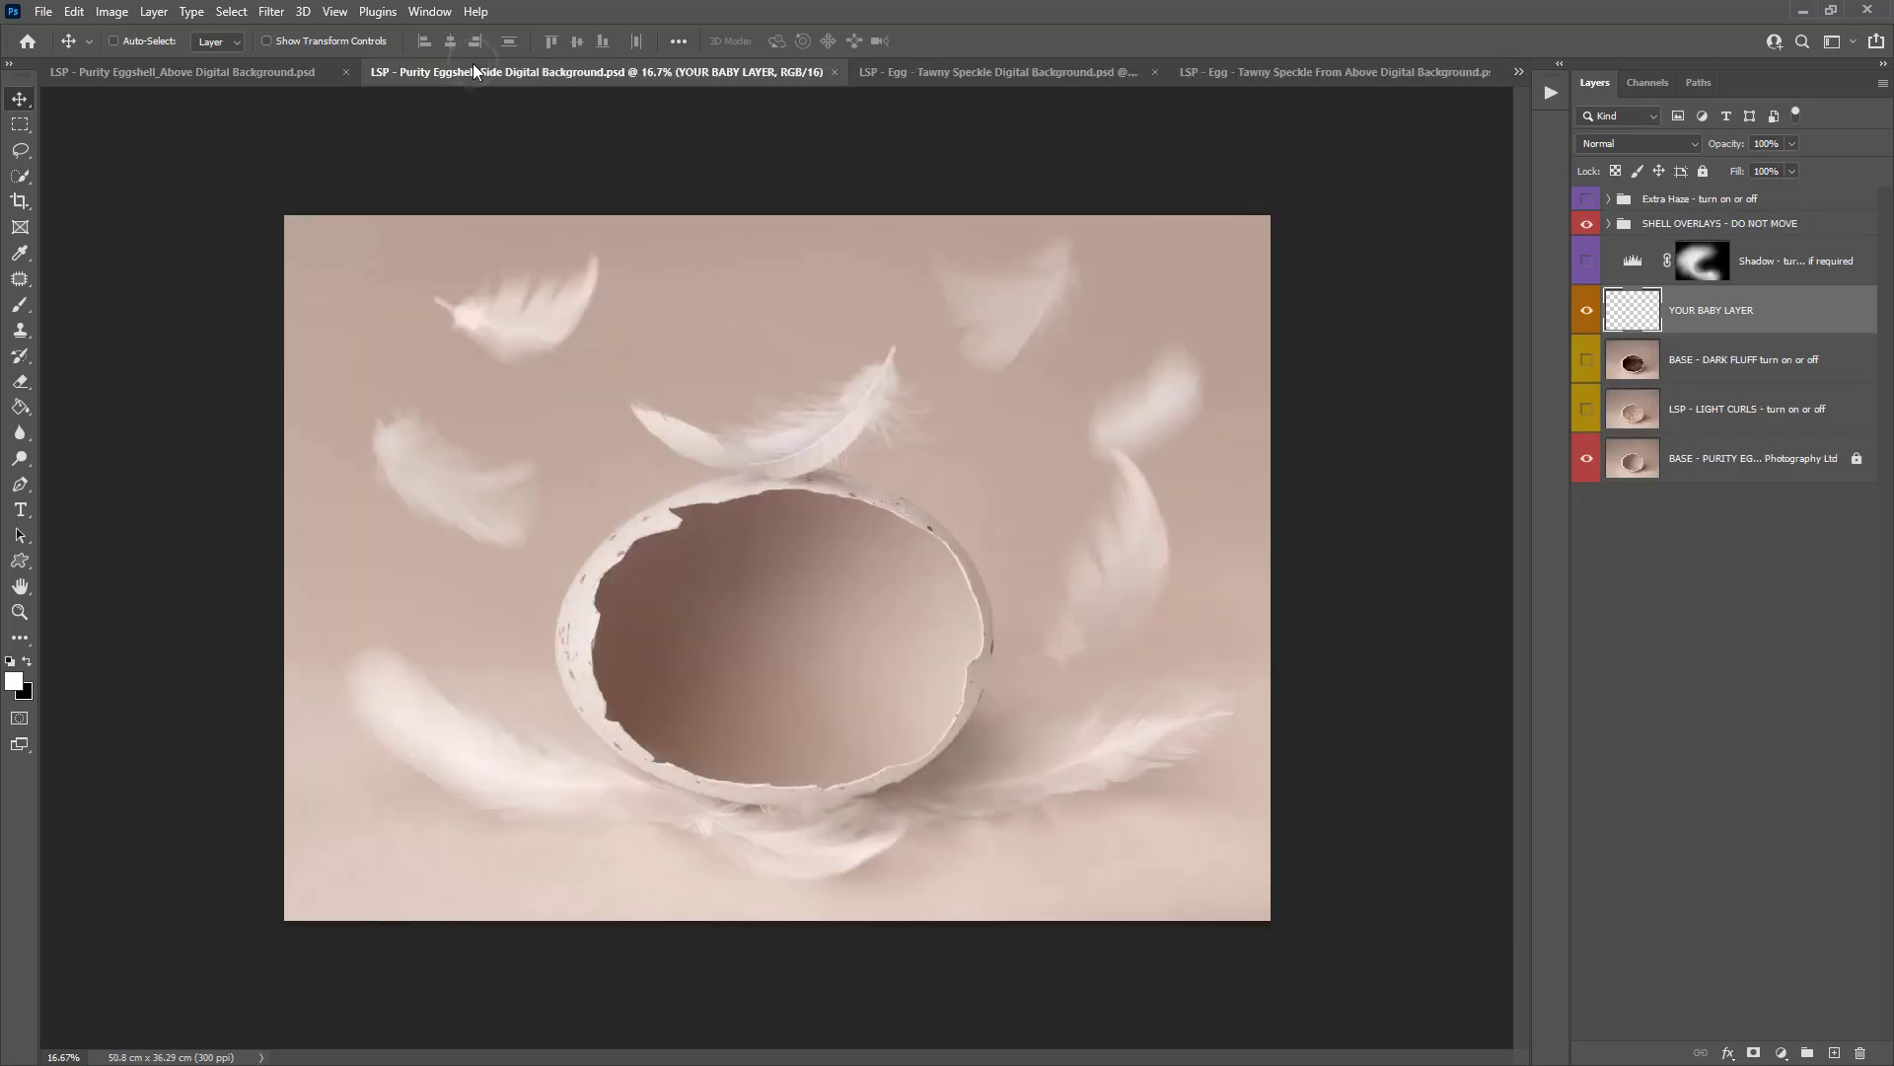
{"action": "left_click", "coordinate": [993, 80]}
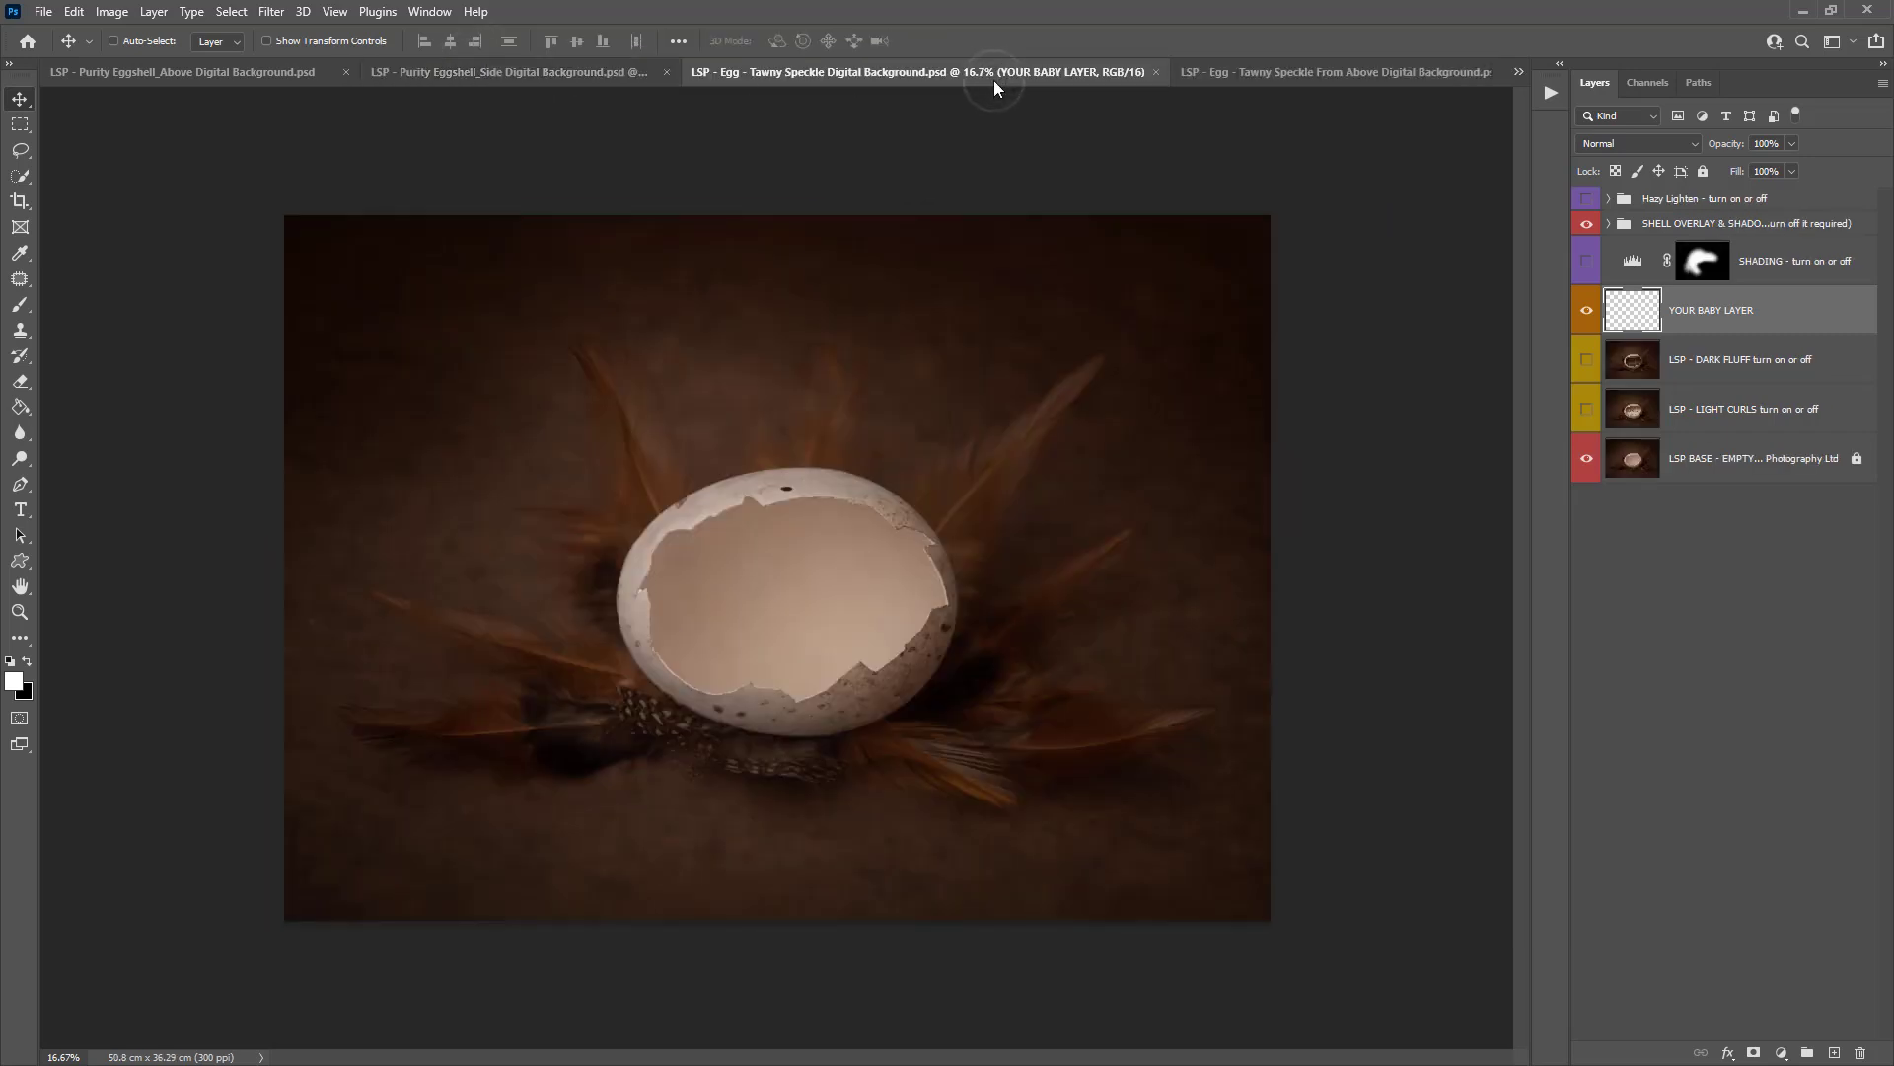
{"action": "key", "text": "ctrl+Tab"}
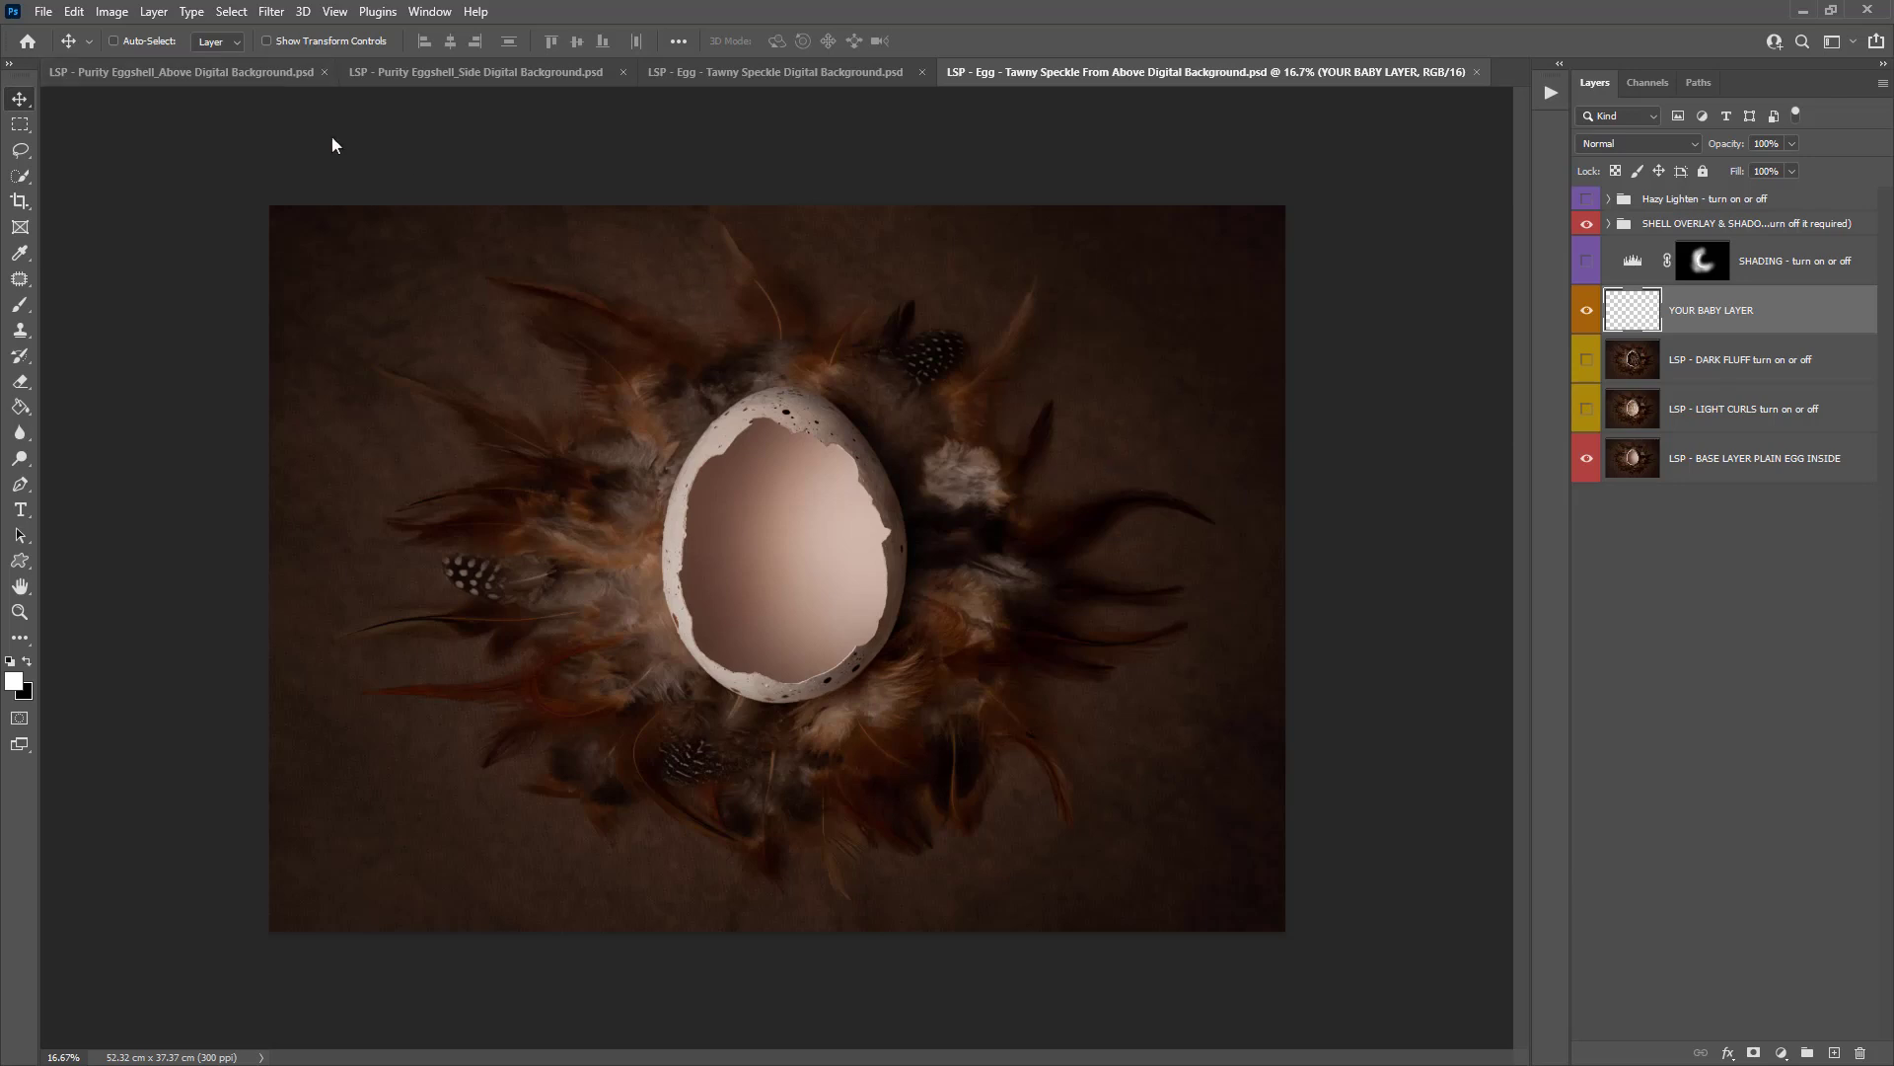
{"action": "left_click", "coordinate": [164, 69]}
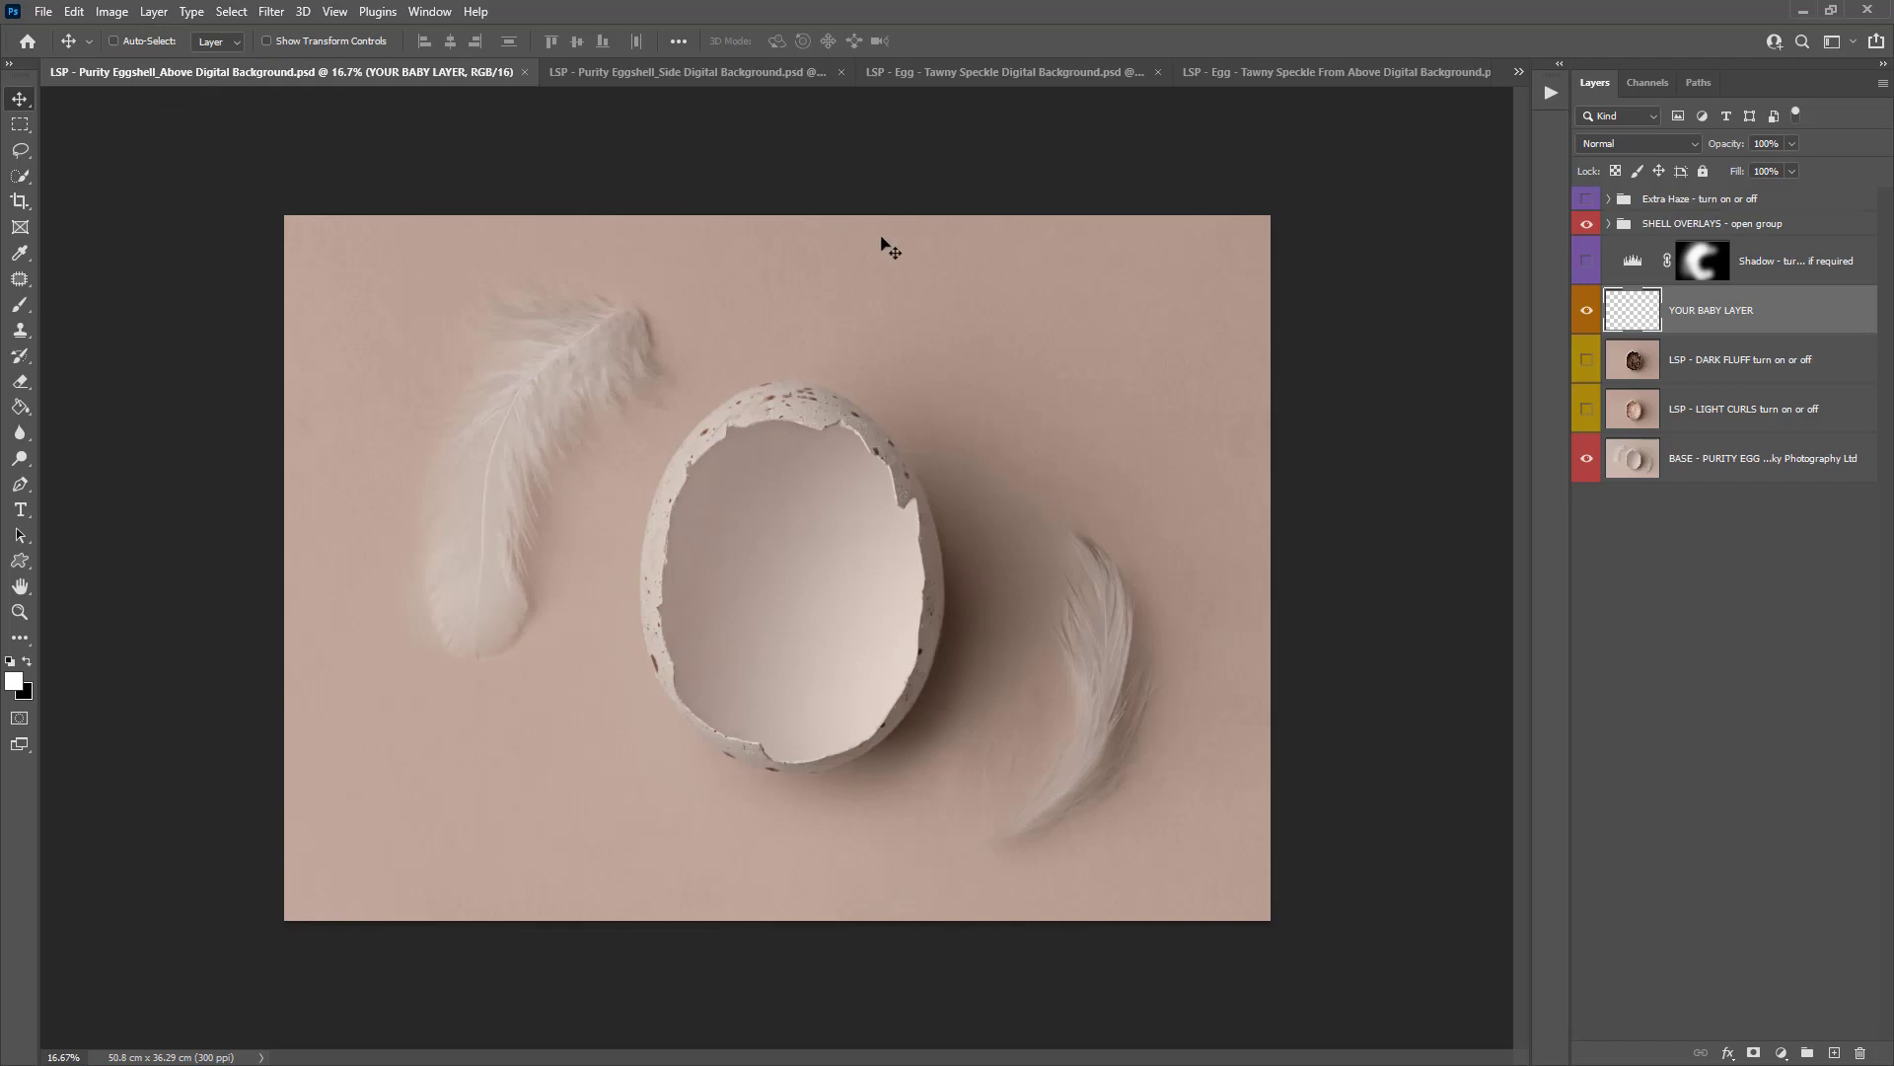
{"action": "left_click", "coordinate": [944, 71]}
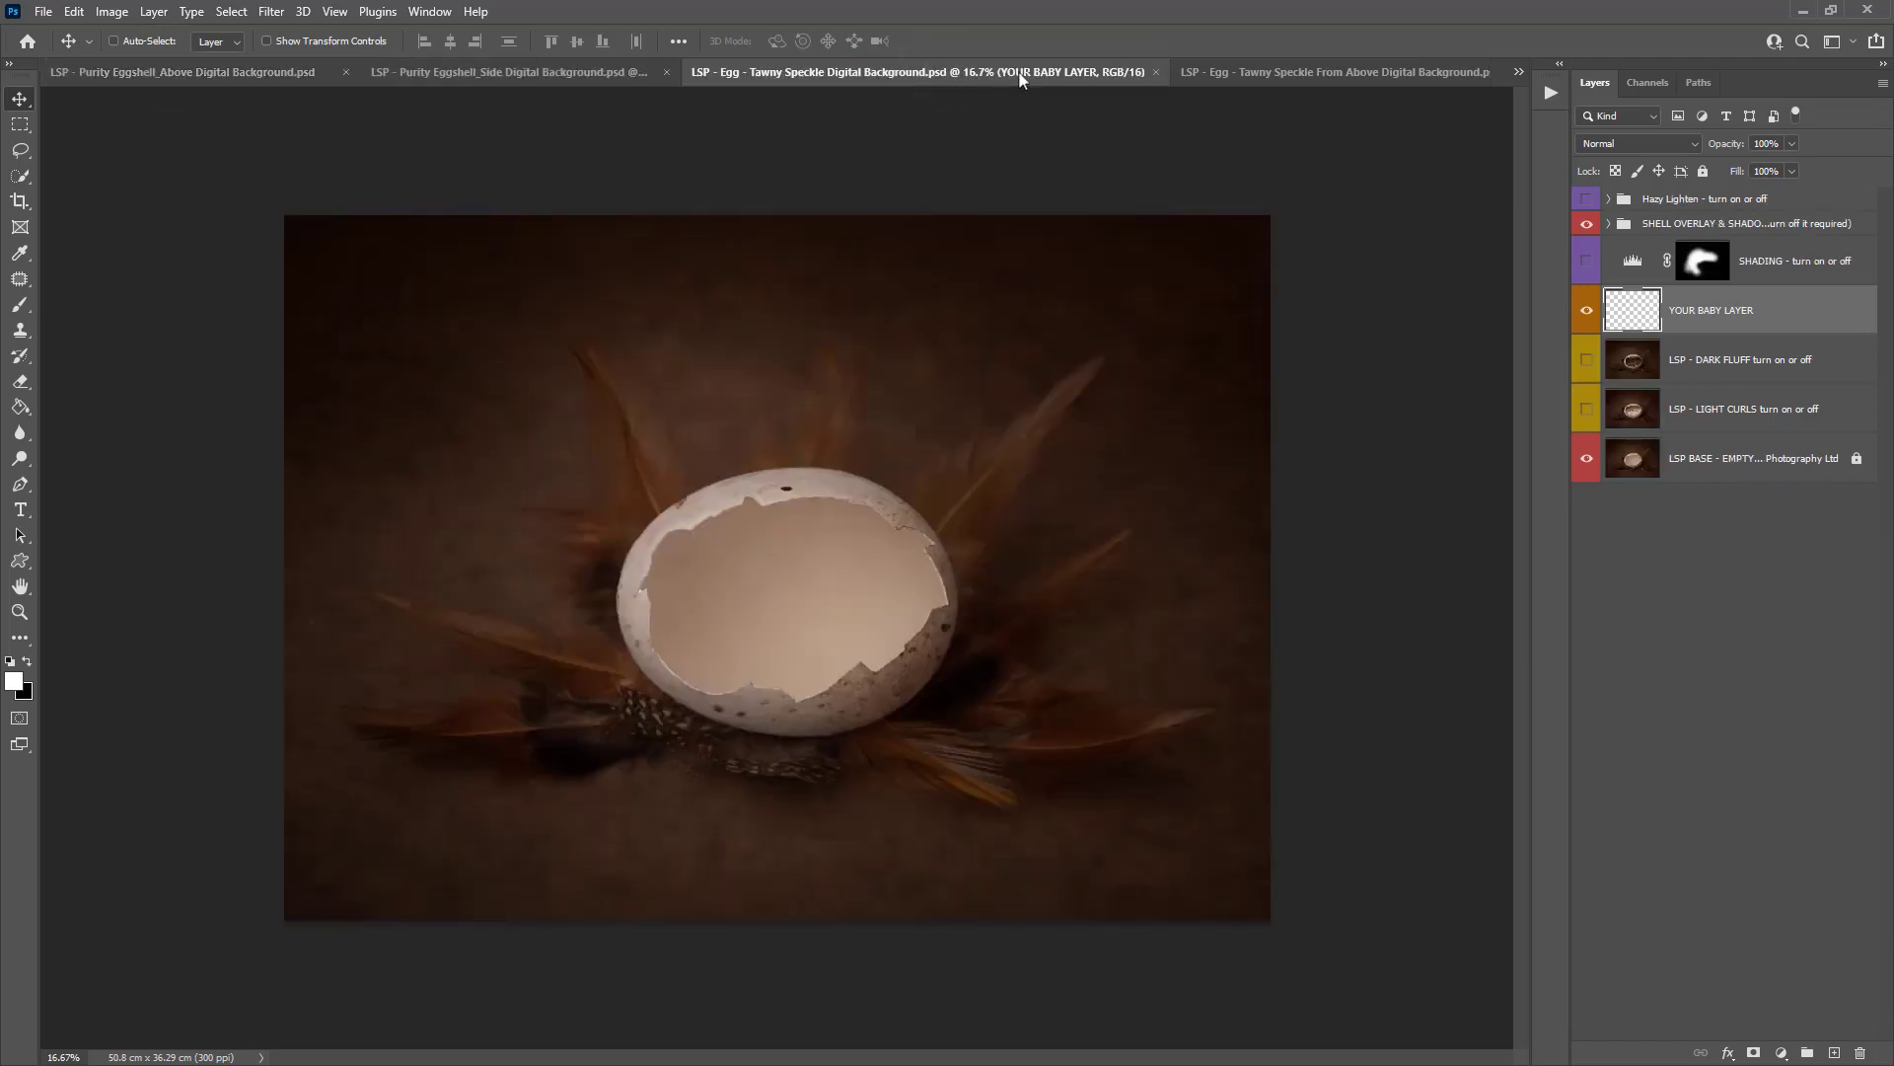
{"action": "left_click", "coordinate": [1204, 75]}
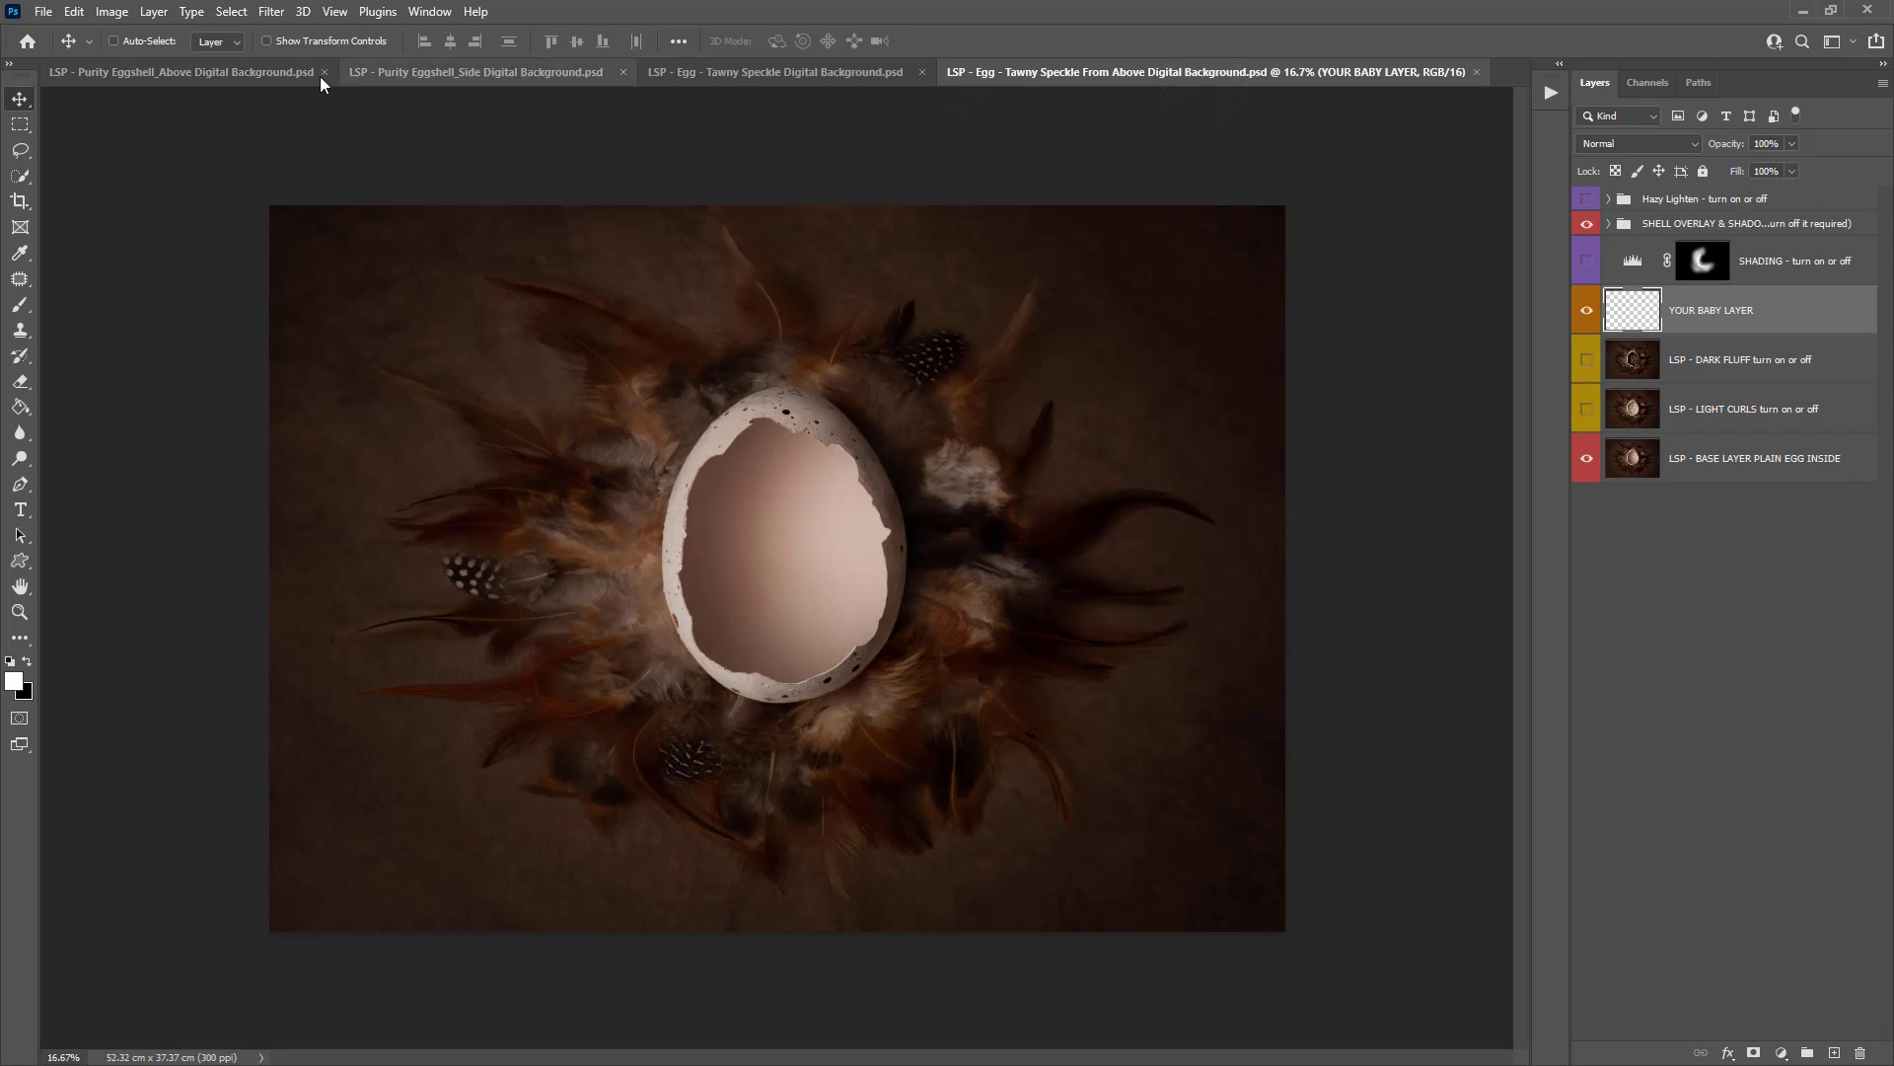
{"action": "left_click", "coordinate": [287, 73]}
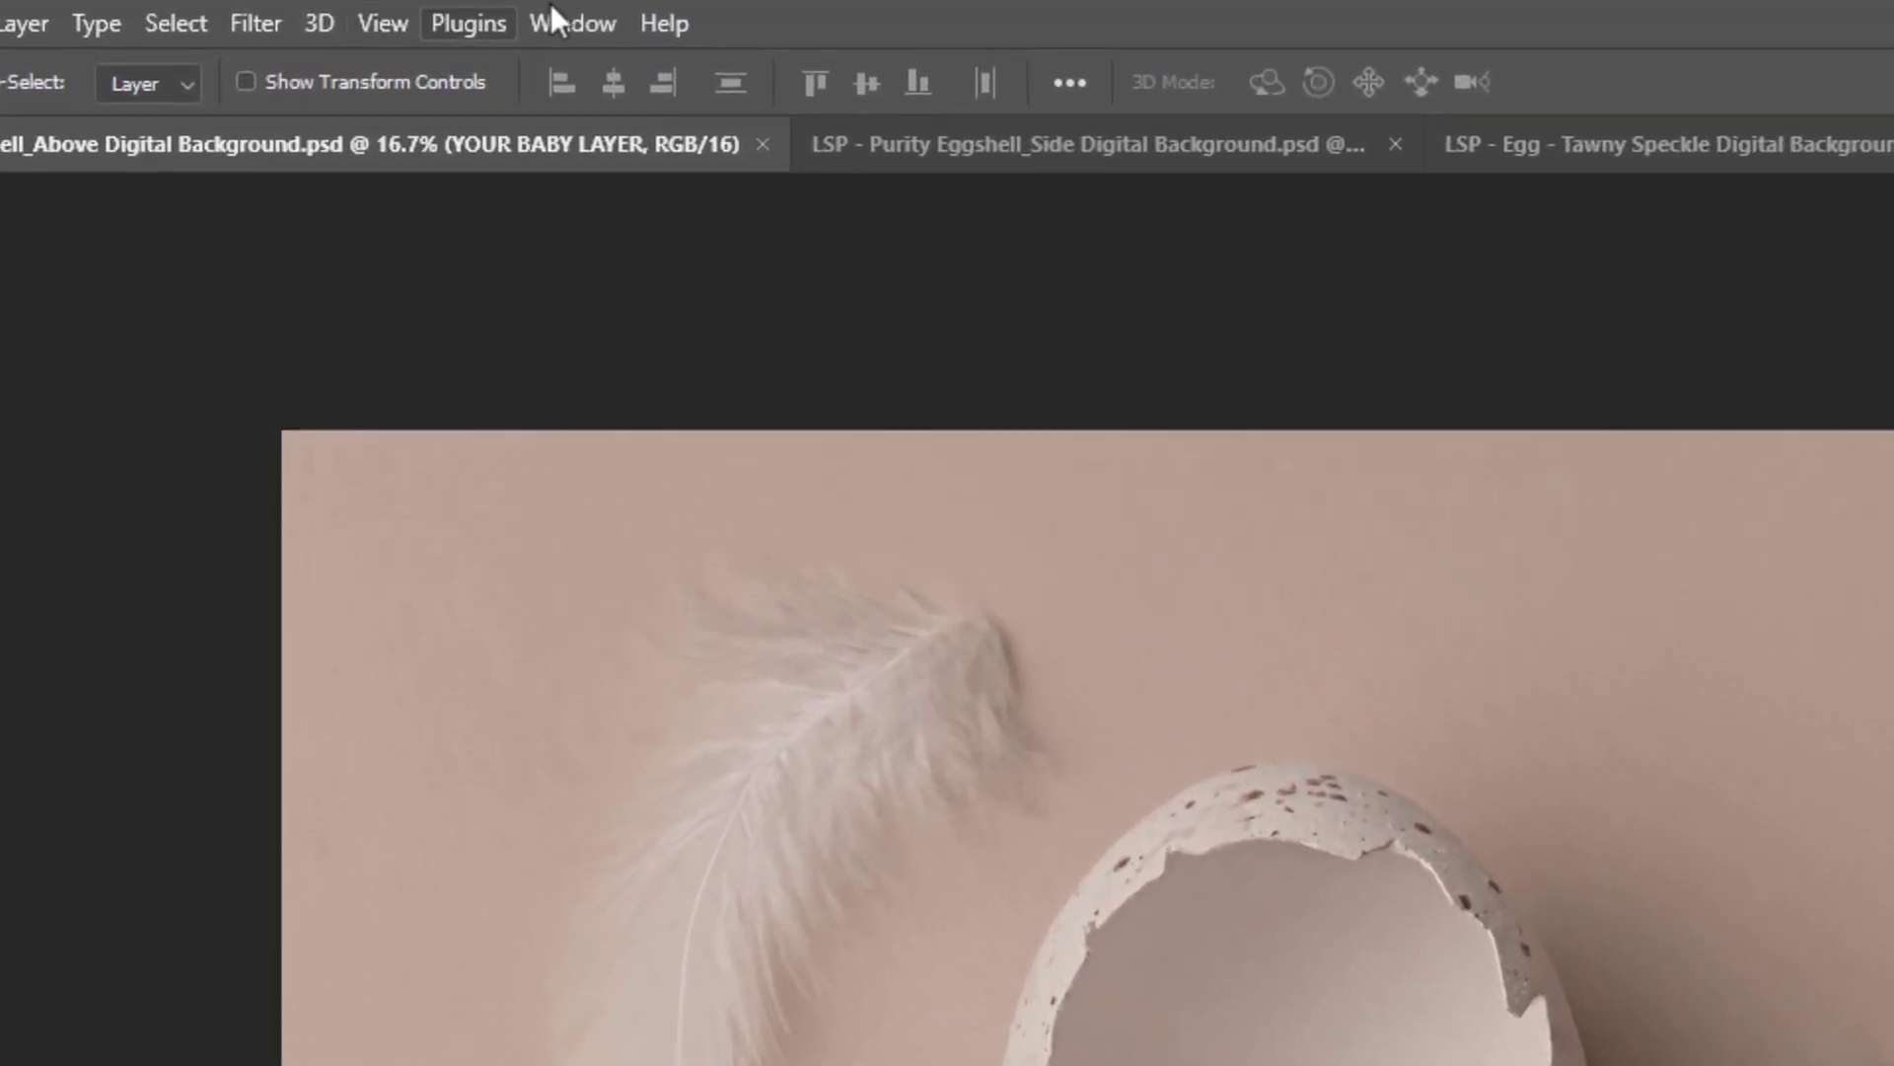
Check that layer display is enabled, and examine the base egg, light curls and dark fluff layers one by one
{"action": "left_click", "coordinate": [416, 5]}
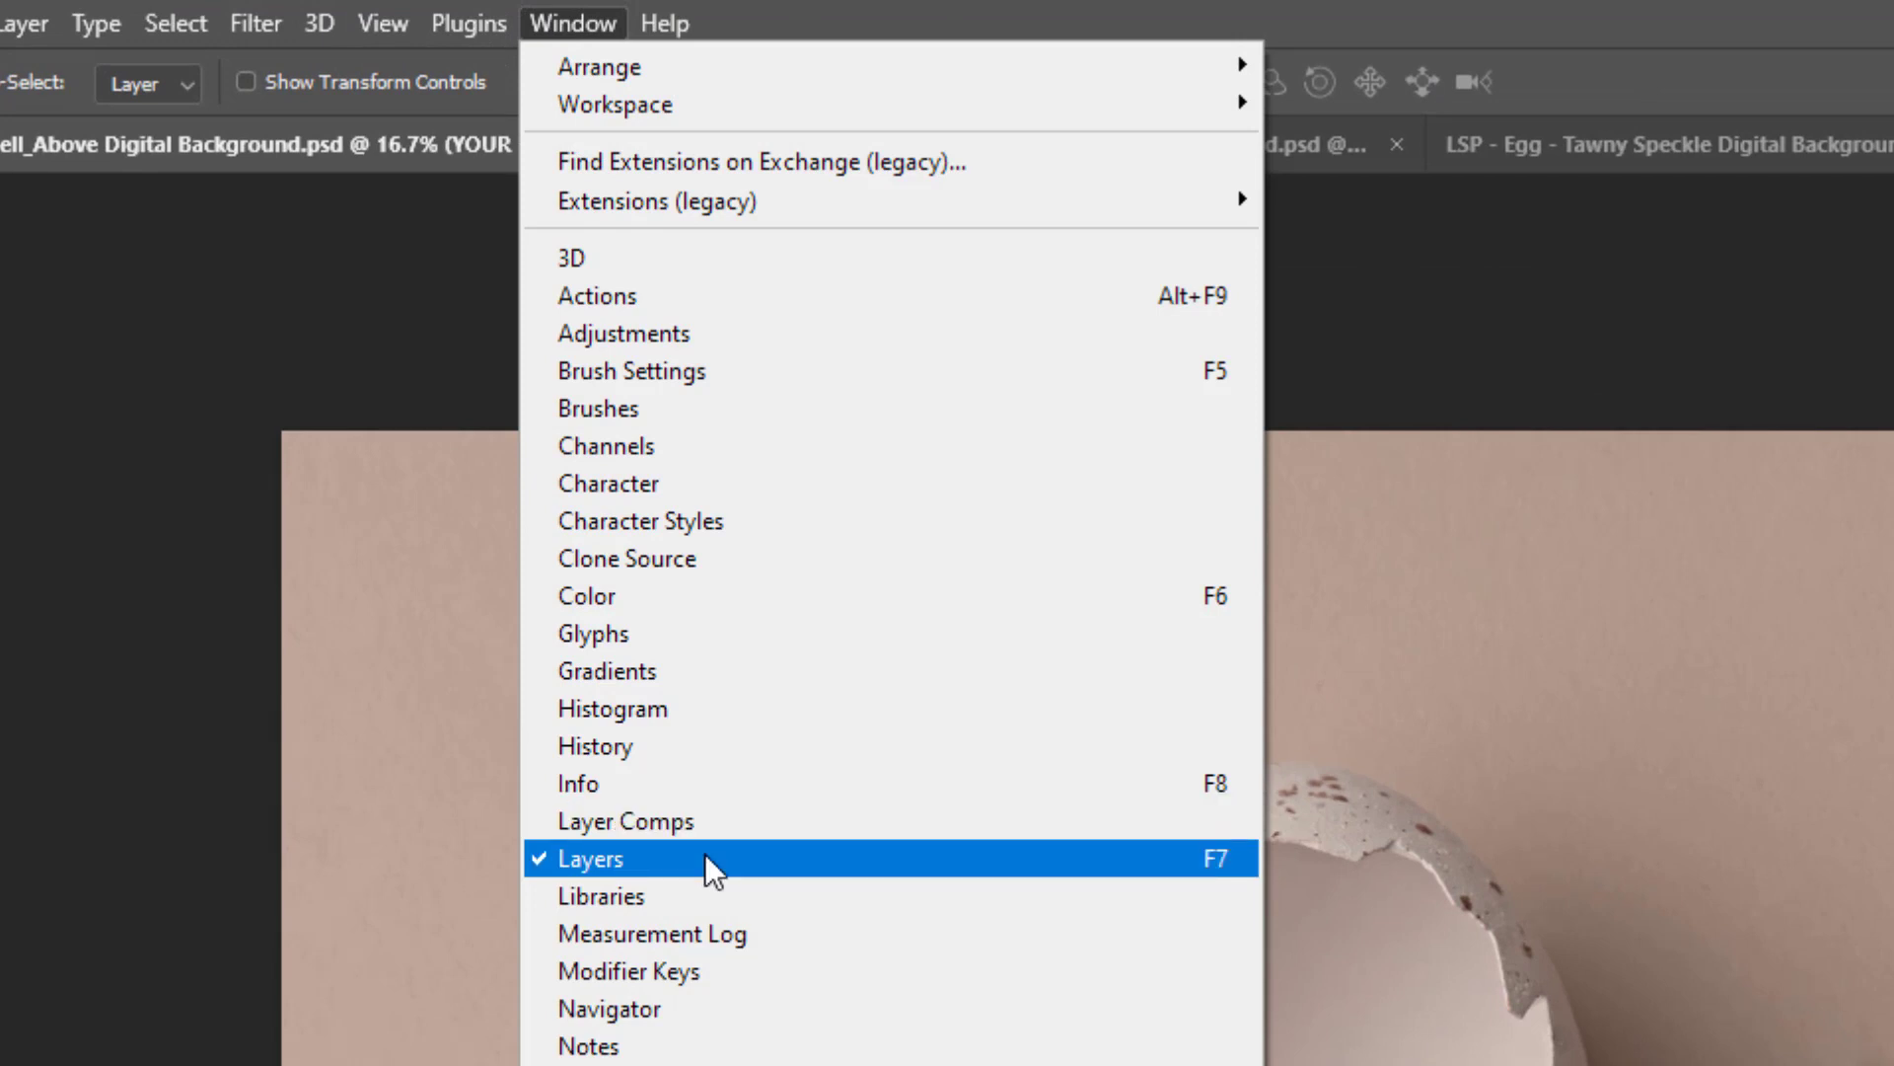
{"action": "left_click", "coordinate": [574, 6]}
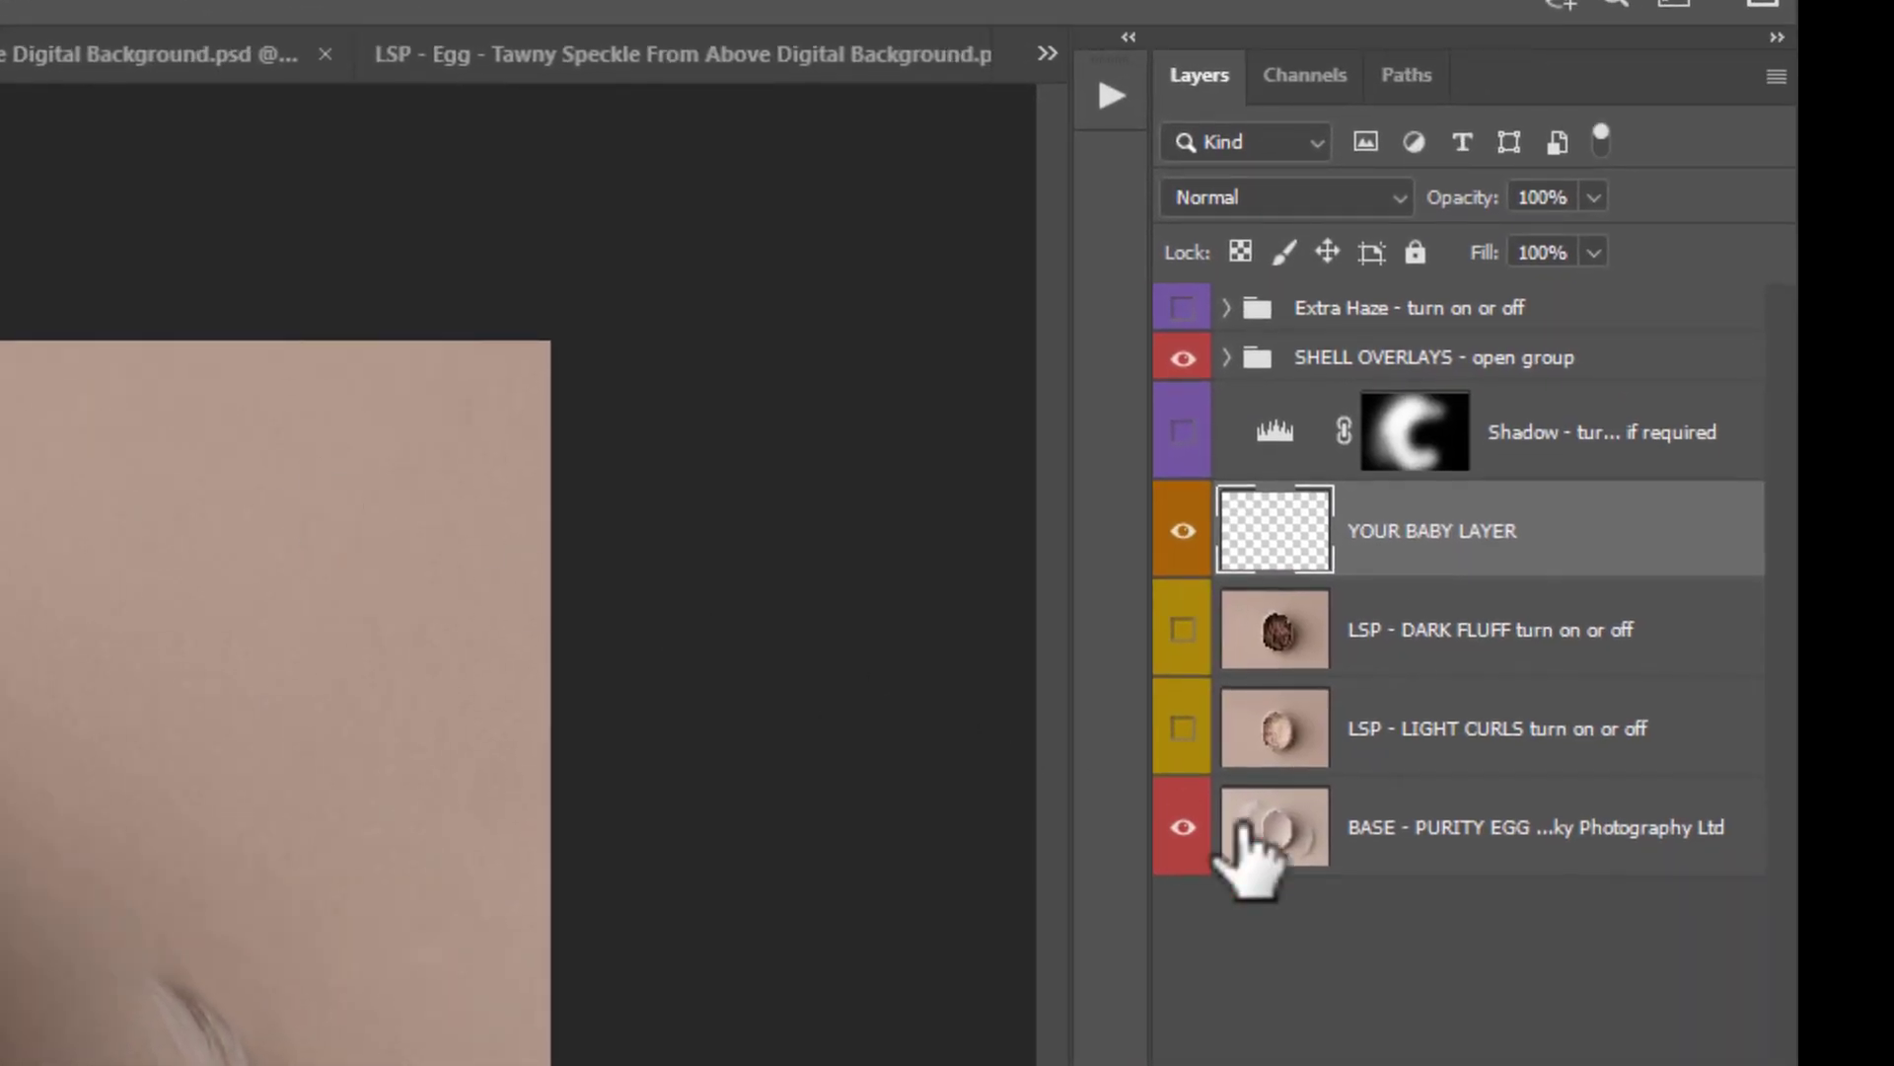
{"action": "left_click", "coordinate": [1242, 827]}
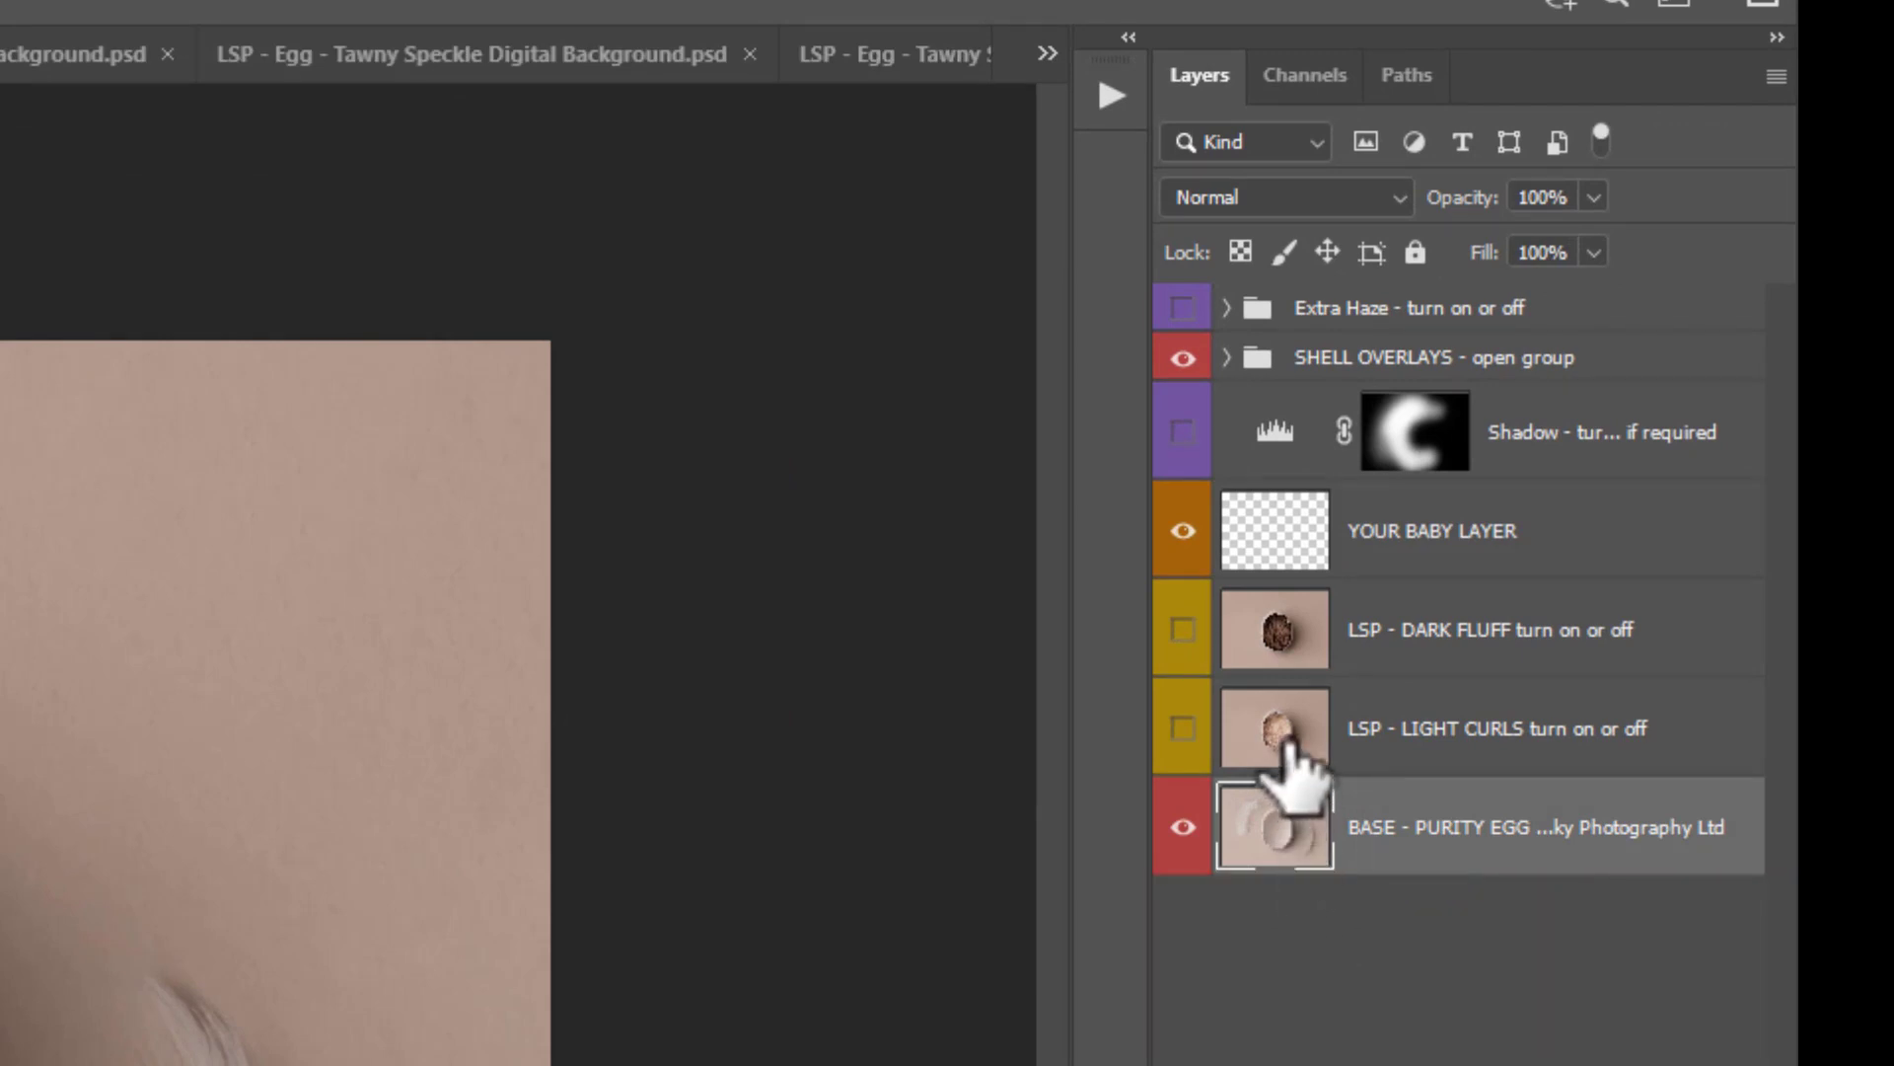
{"action": "left_click", "coordinate": [1285, 740]}
{"action": "left_click", "coordinate": [1272, 631]}
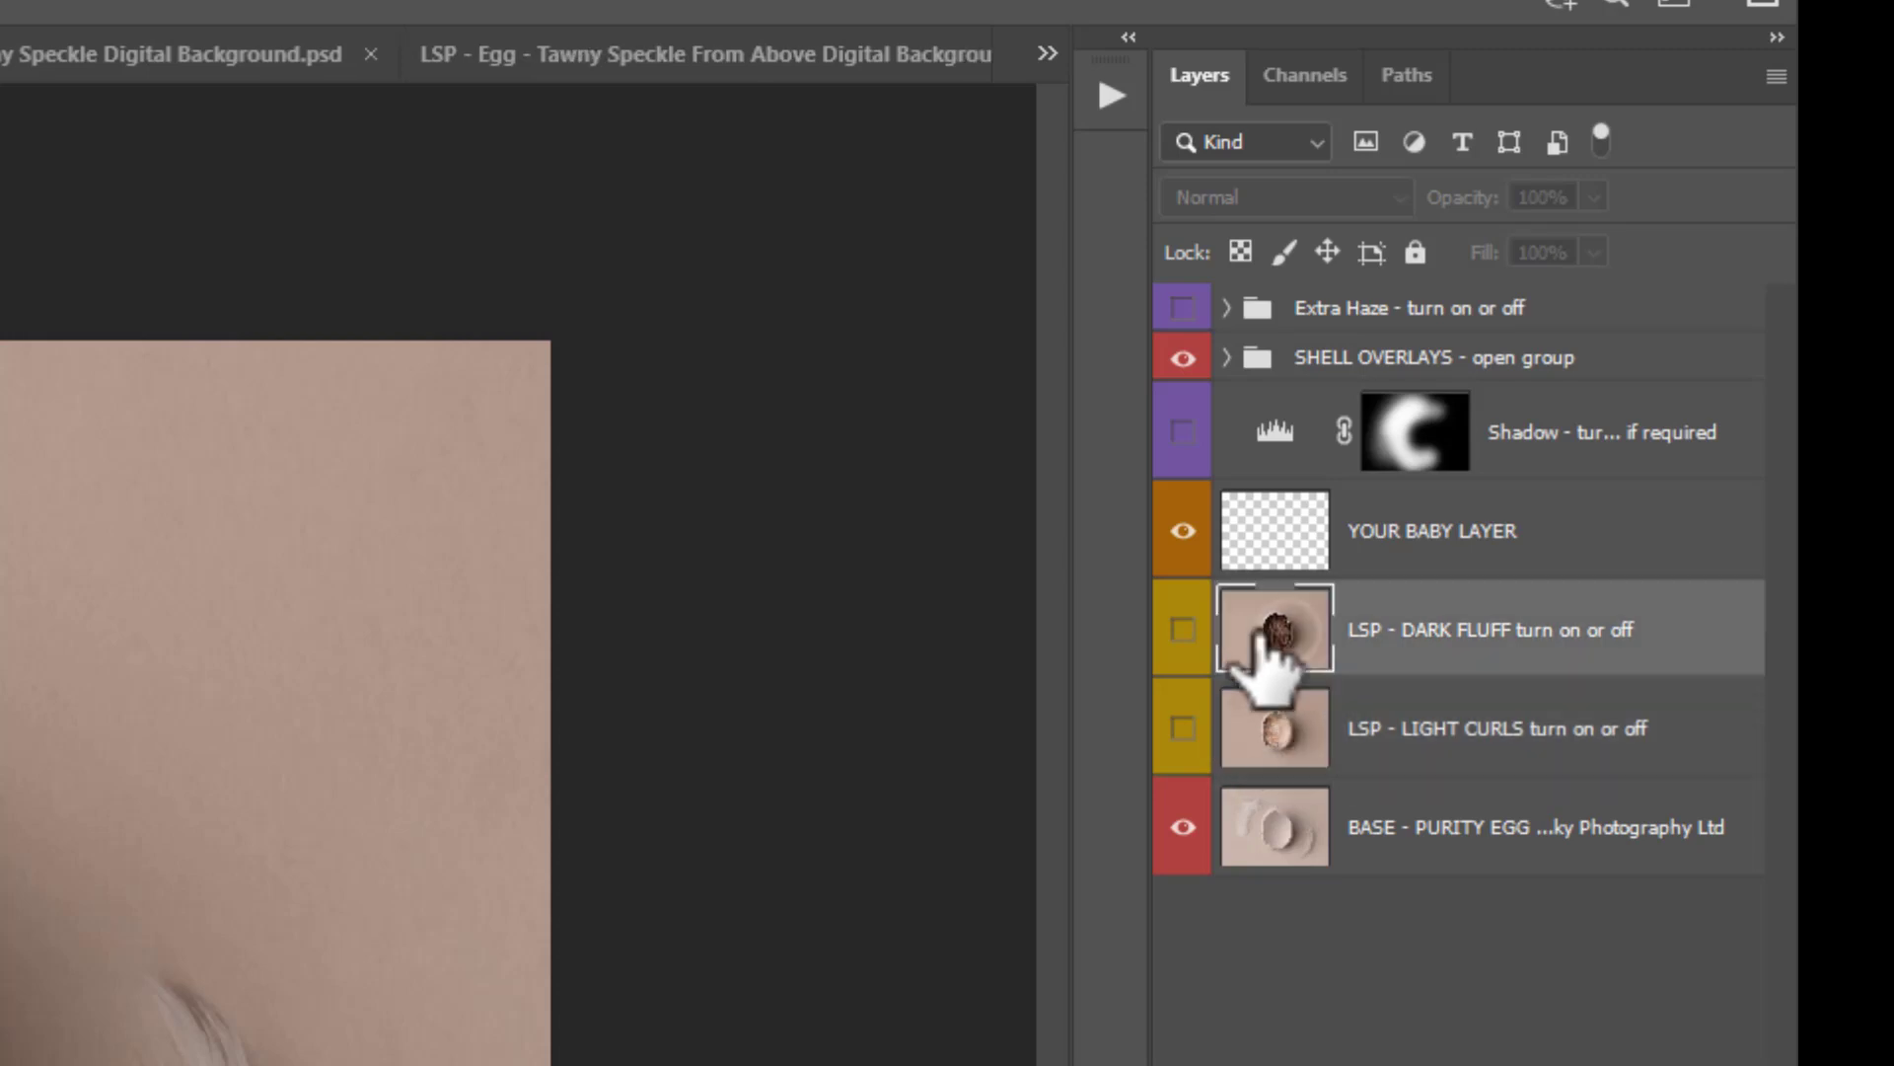
Preview the optional dark fluff and light curls layers, leaving both hidden
{"action": "left_click", "coordinate": [1183, 631]}
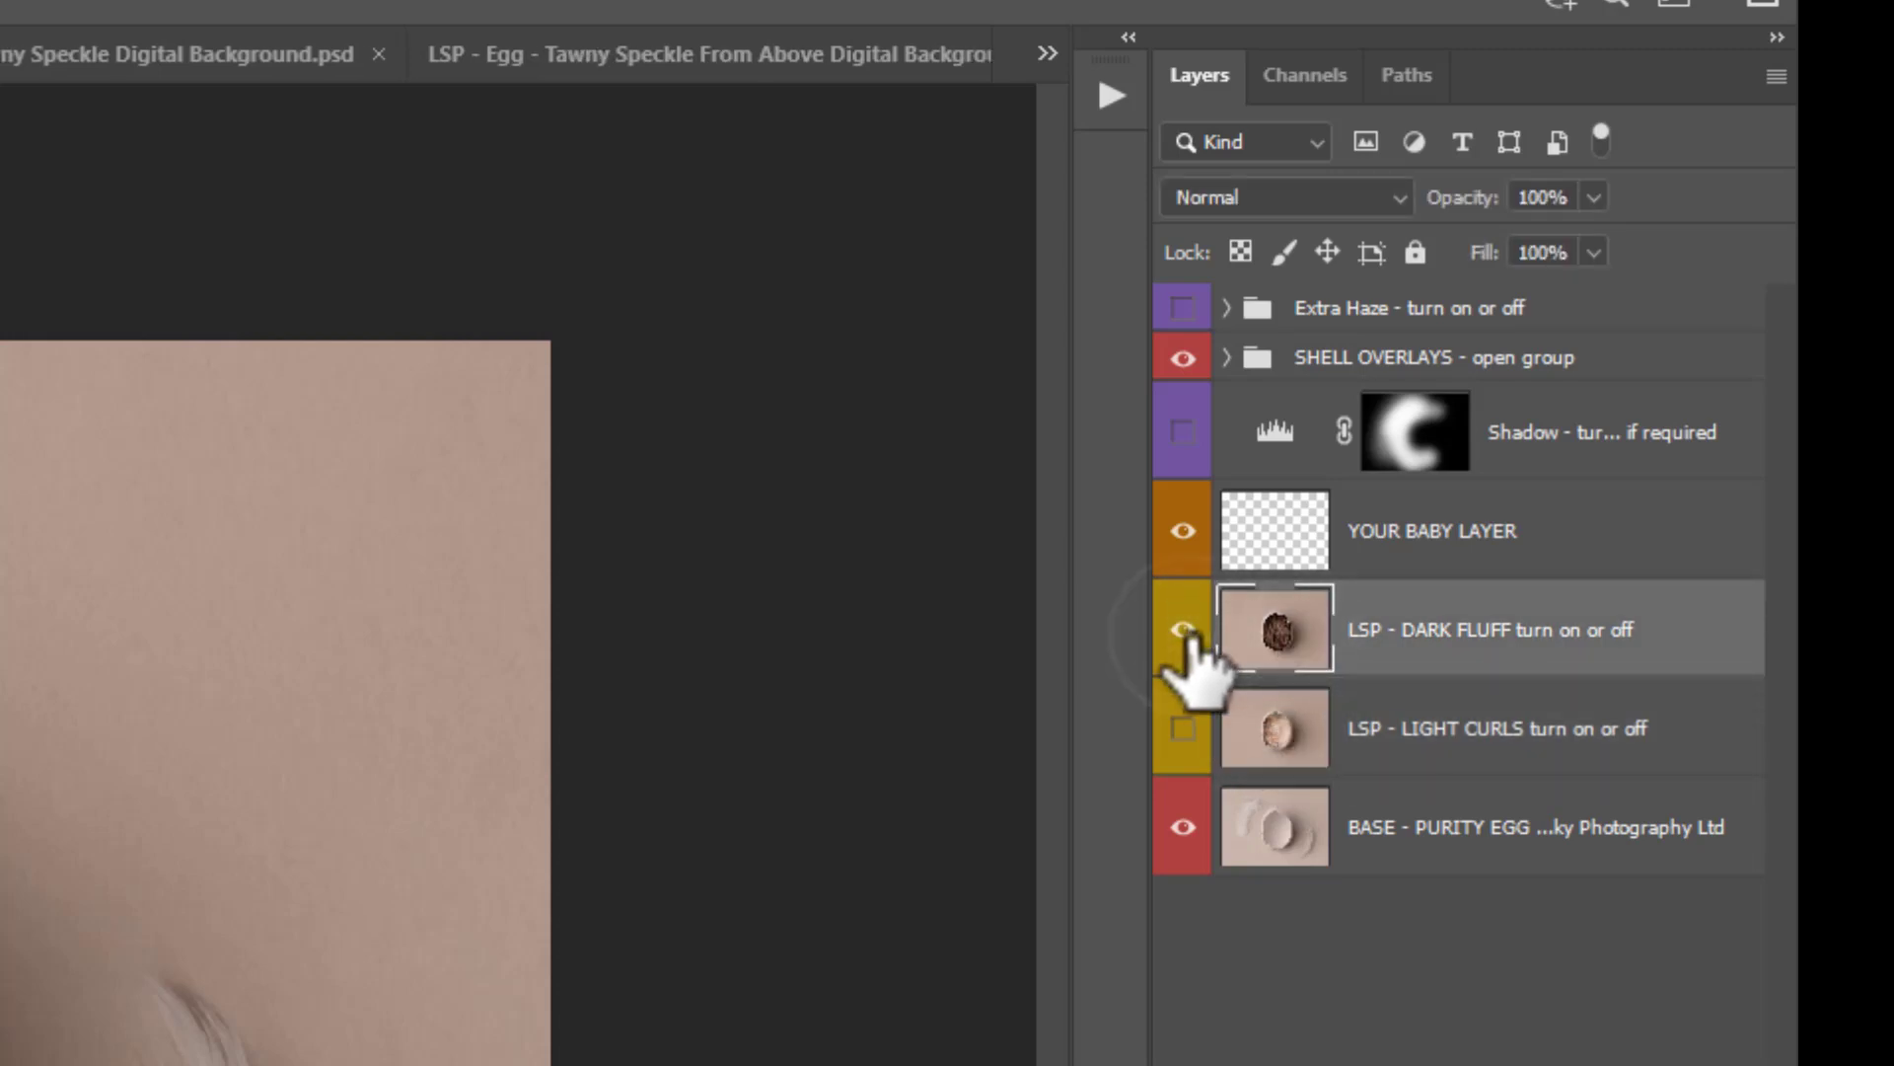
{"action": "left_click", "coordinate": [1182, 631]}
{"action": "left_click", "coordinate": [1183, 731]}
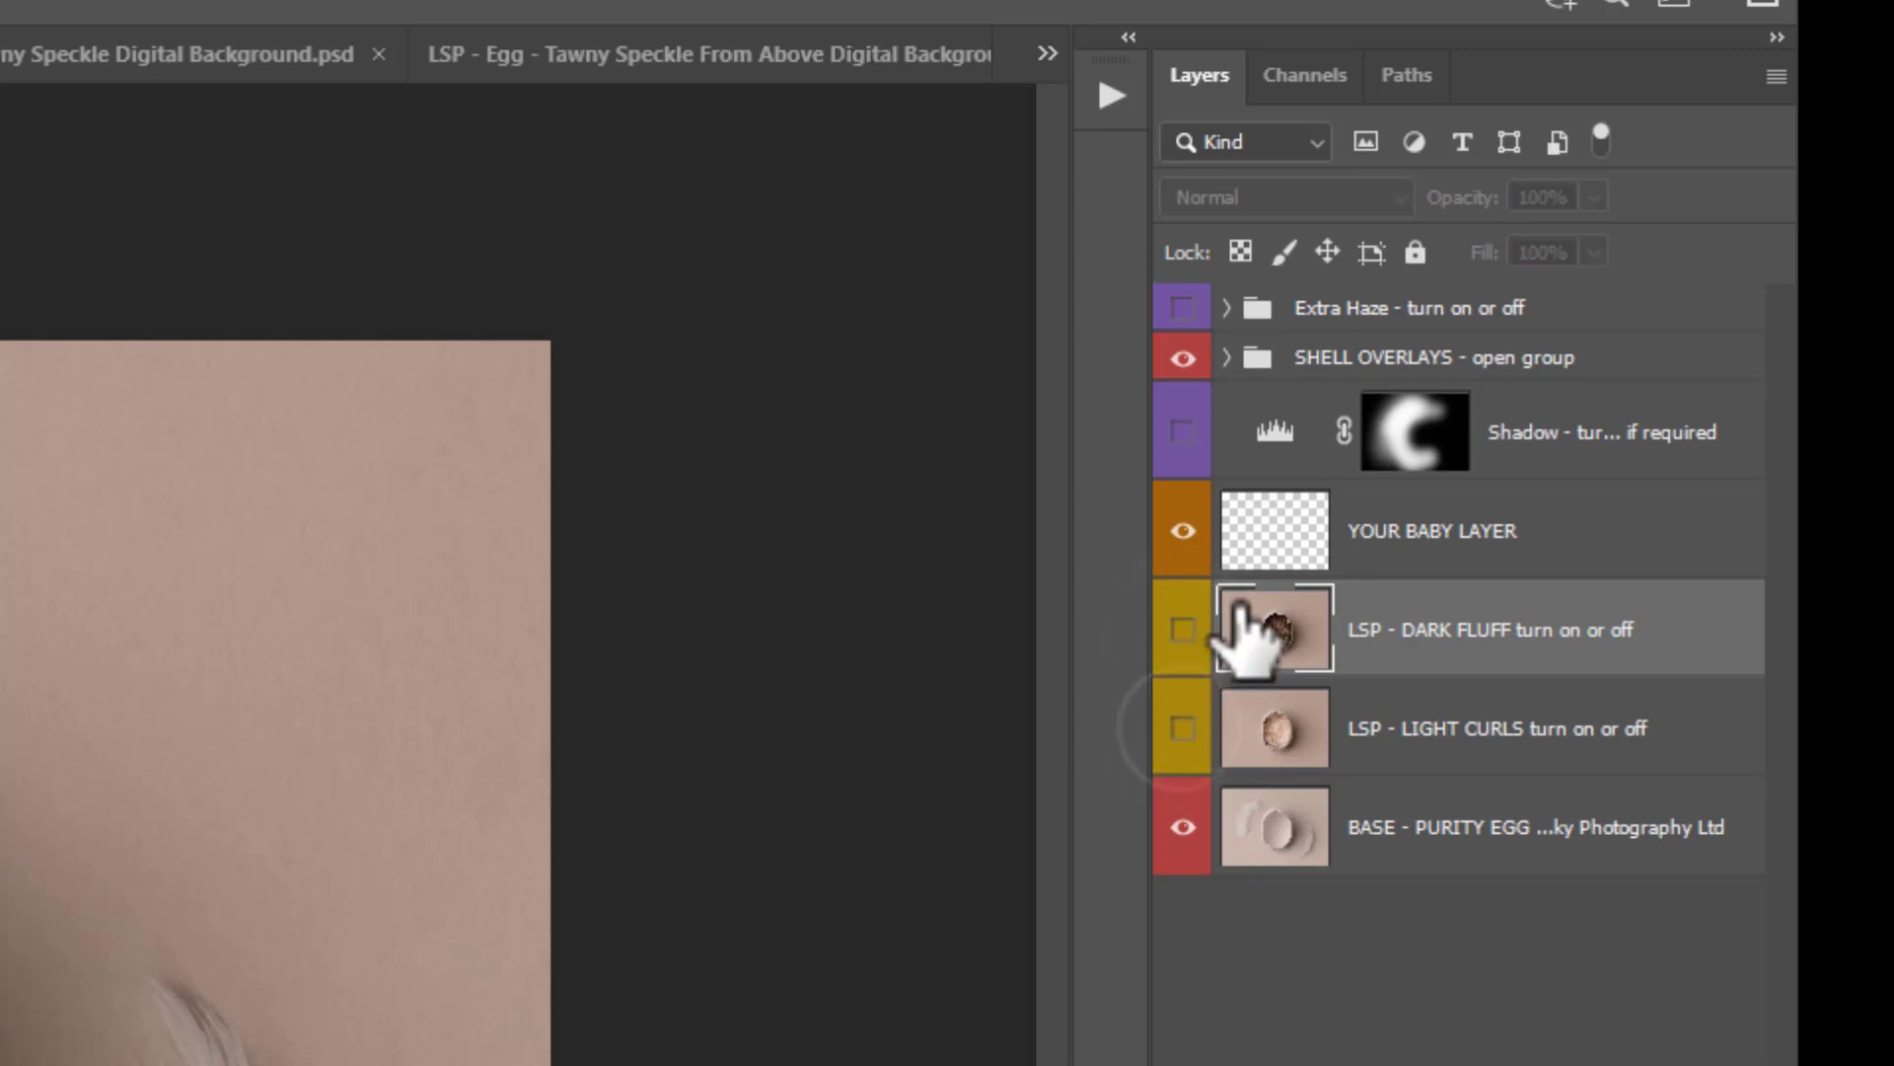
Select YOUR BABY LAYER, then preview the Shadow layer and the Extra Haze group by showing and hiding each
{"action": "left_click", "coordinate": [1275, 538]}
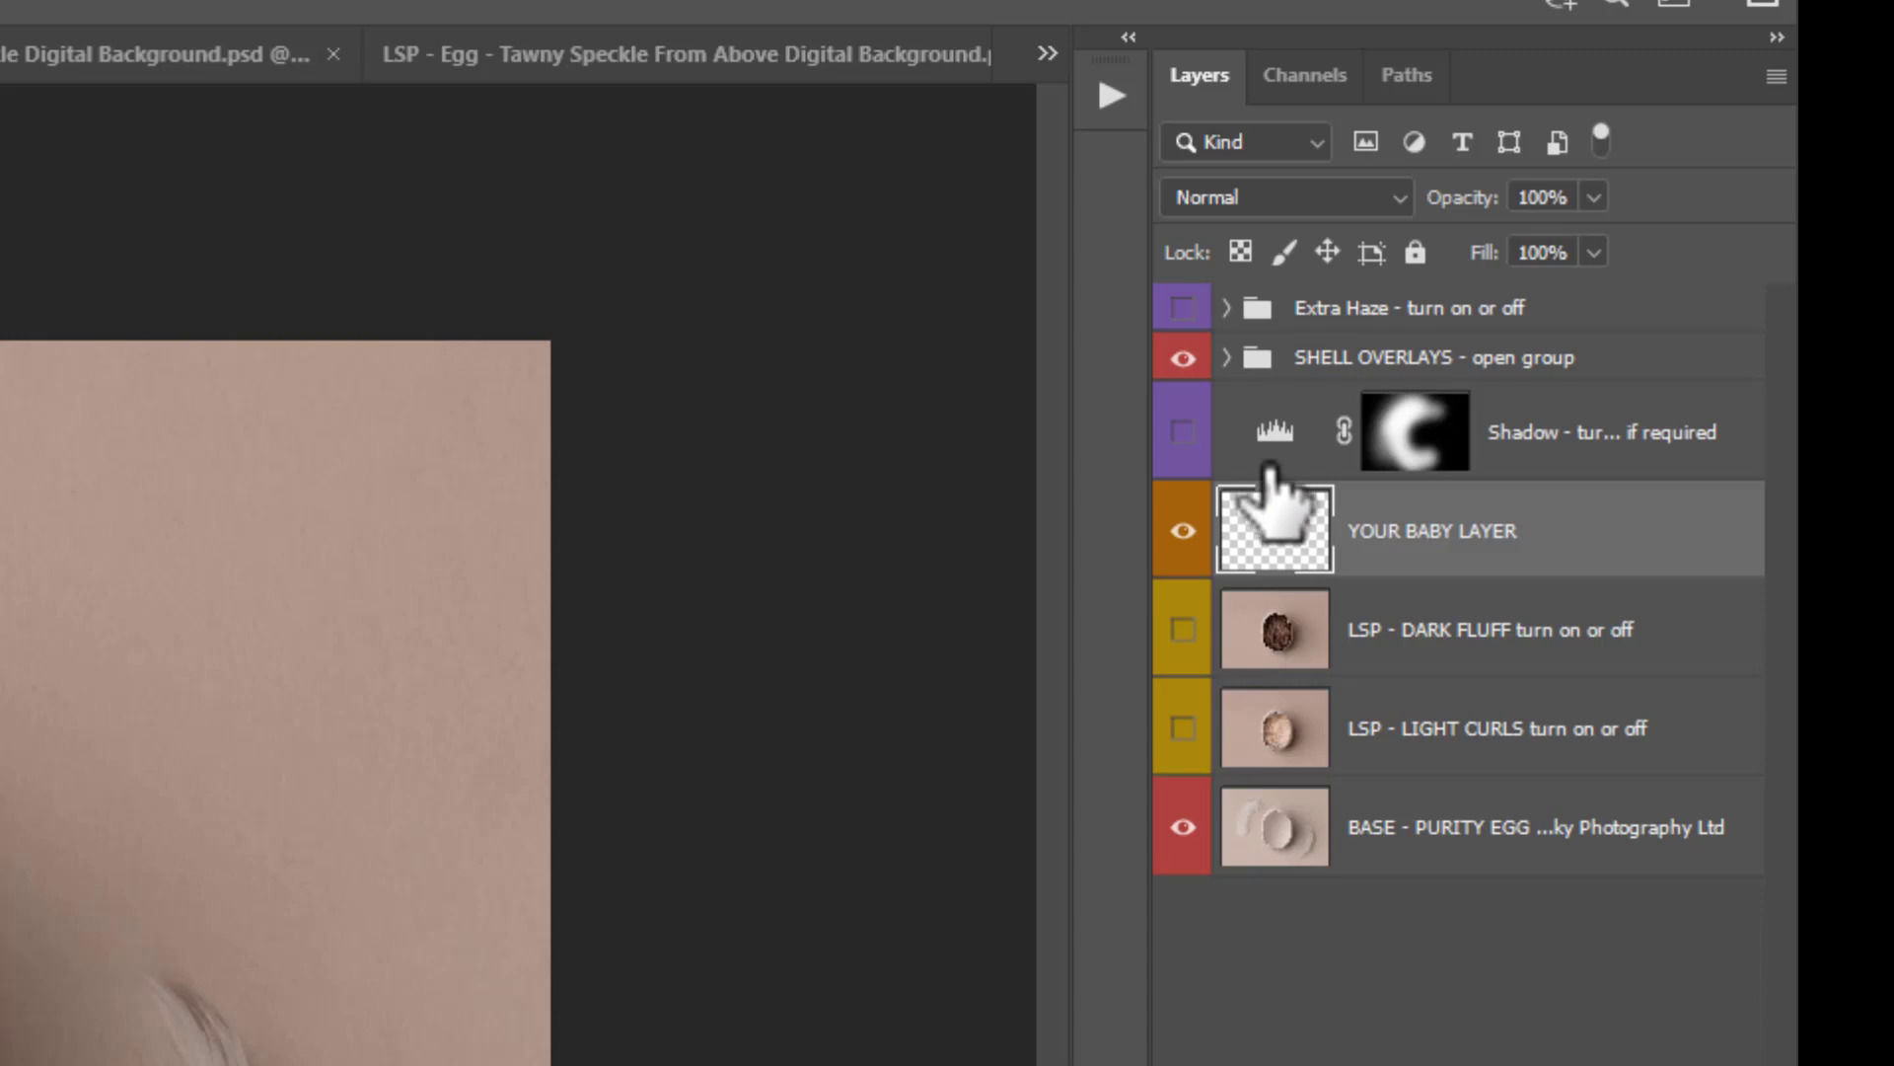
{"action": "left_click", "coordinate": [1188, 439]}
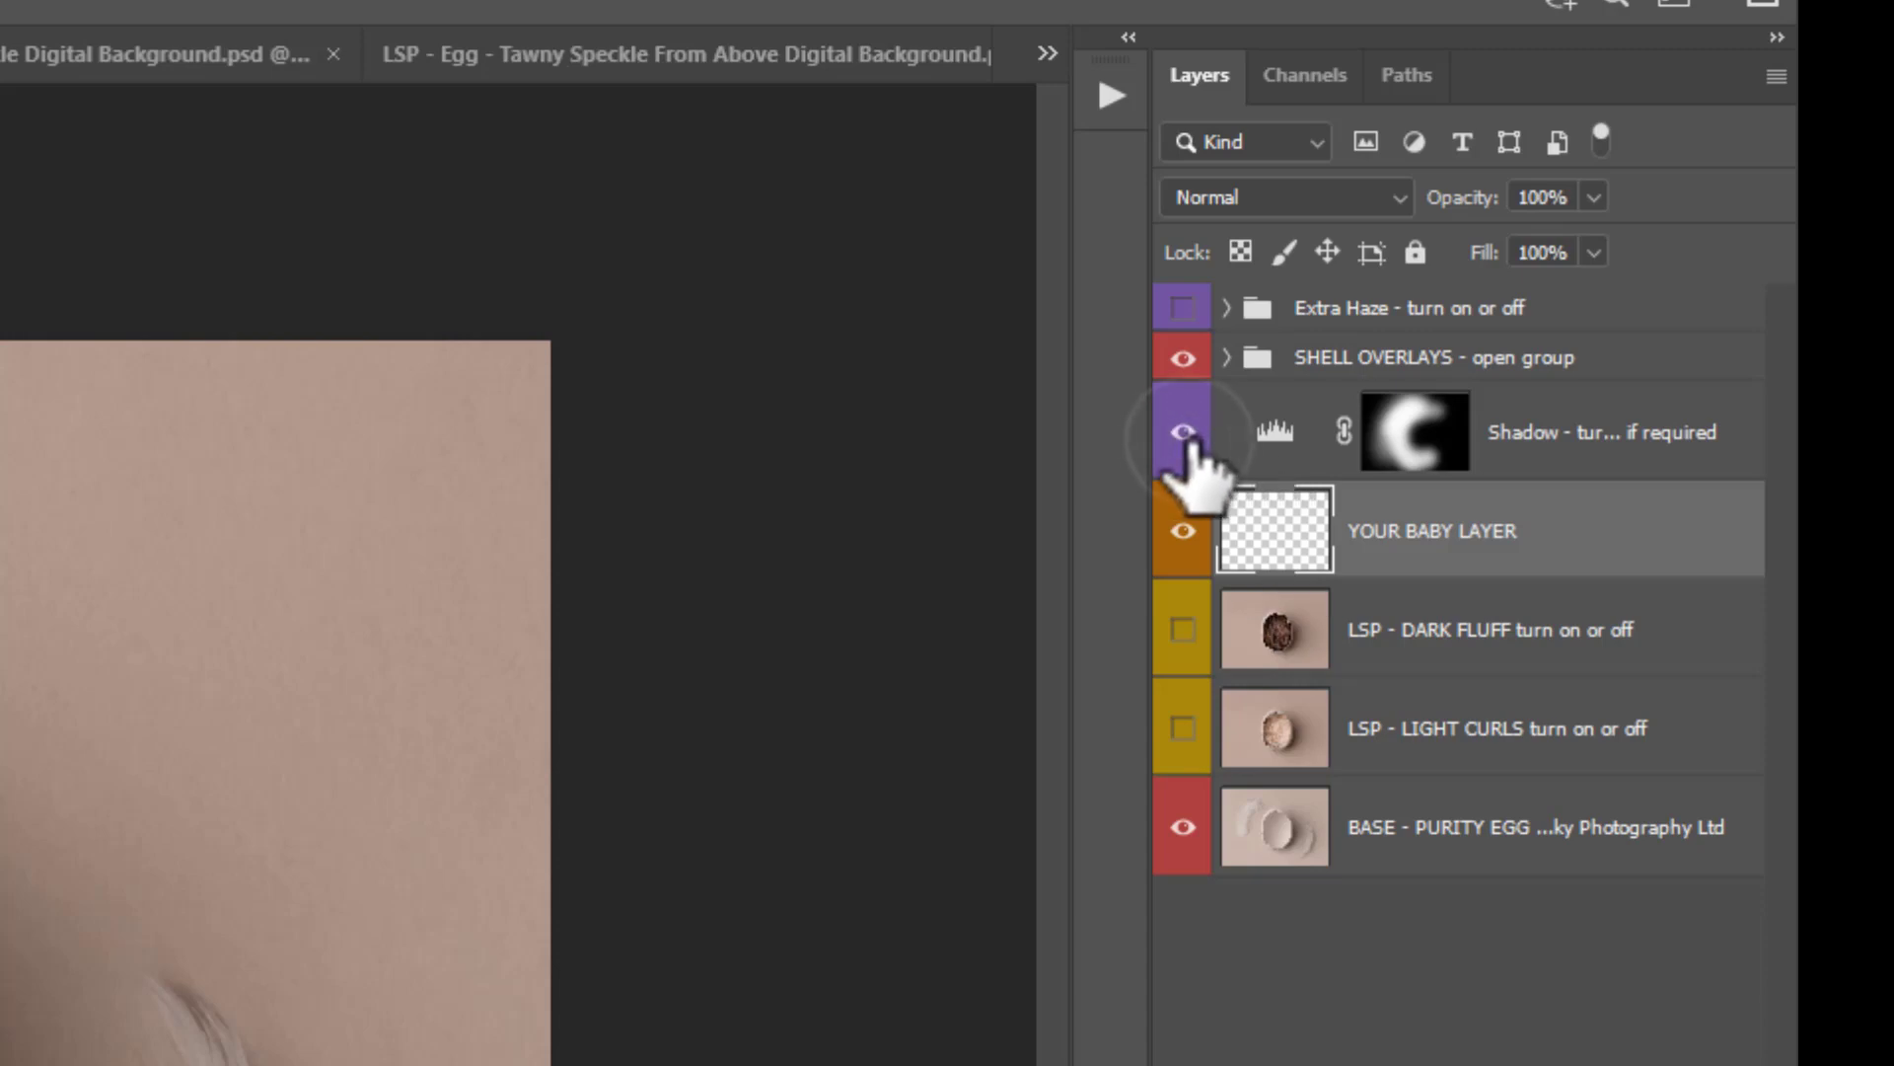
{"action": "left_click", "coordinate": [1189, 439]}
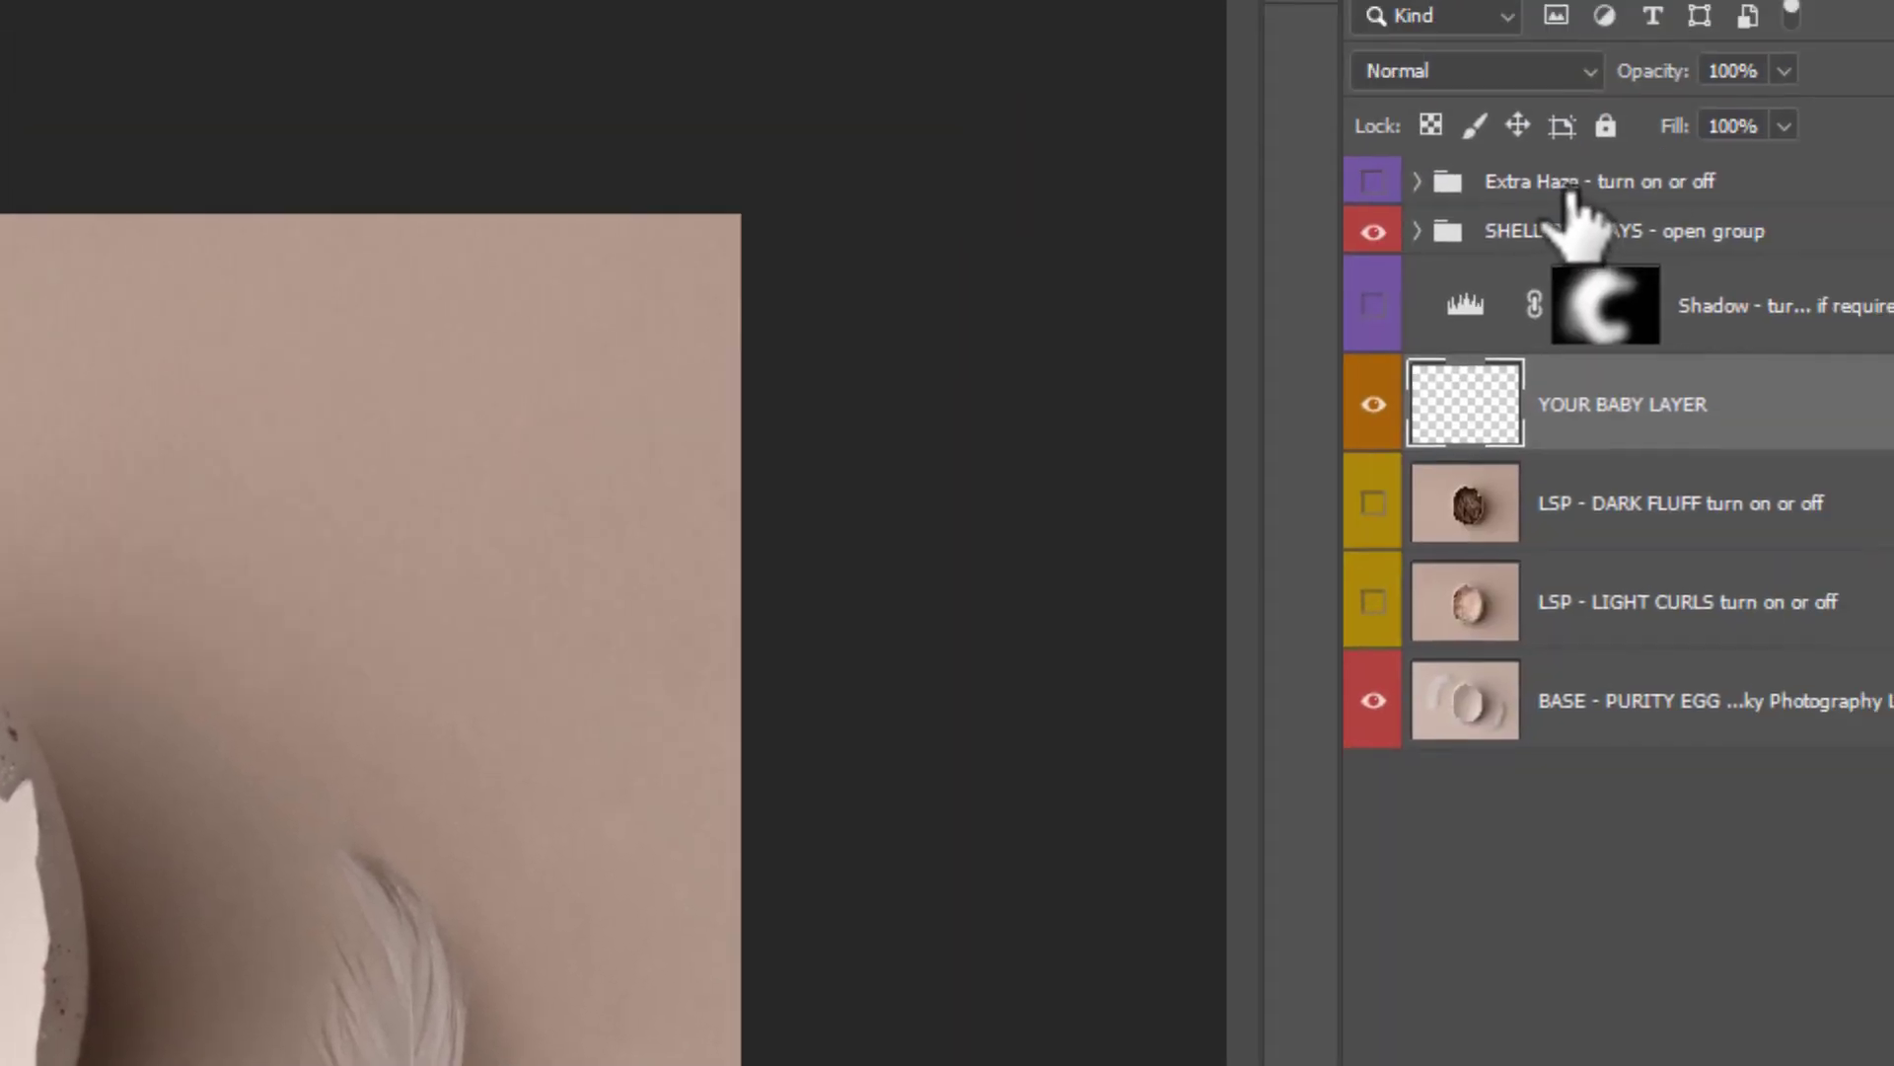
{"action": "left_click", "coordinate": [1373, 182]}
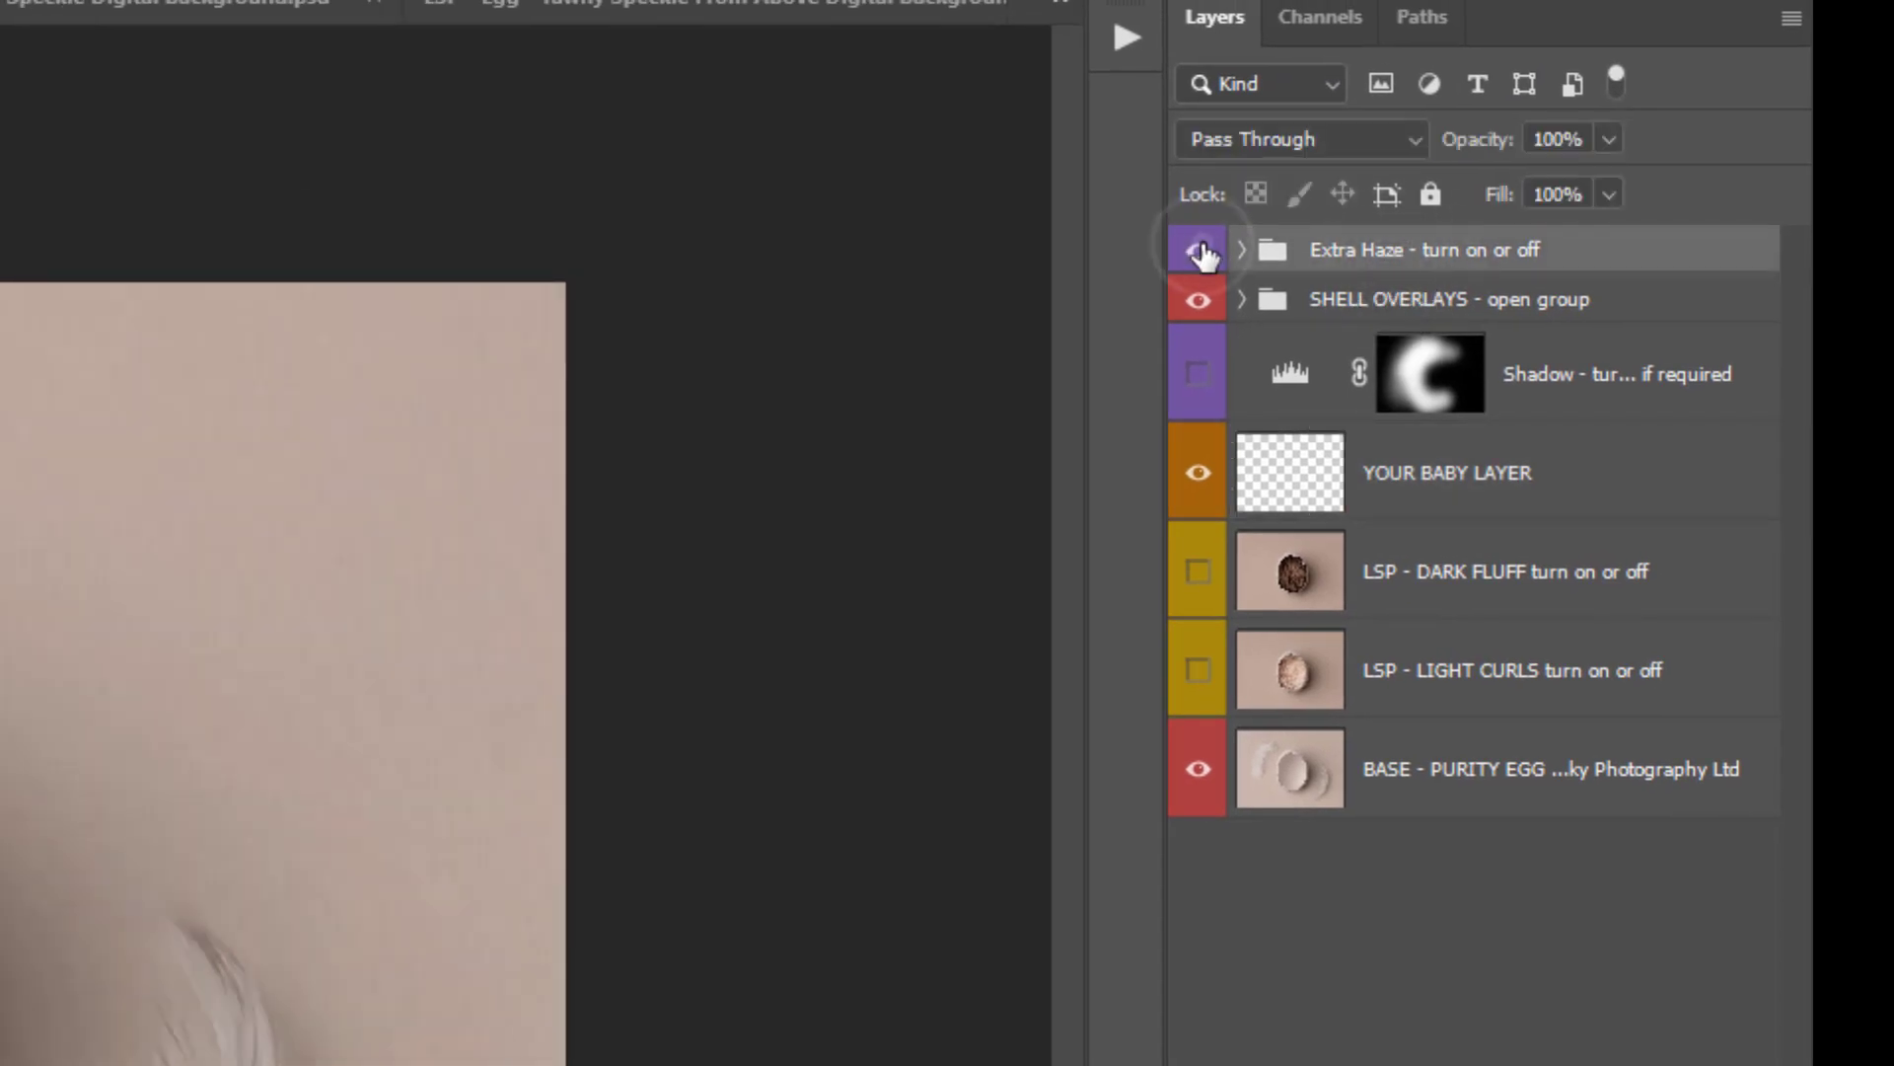
{"action": "left_click", "coordinate": [1199, 251]}
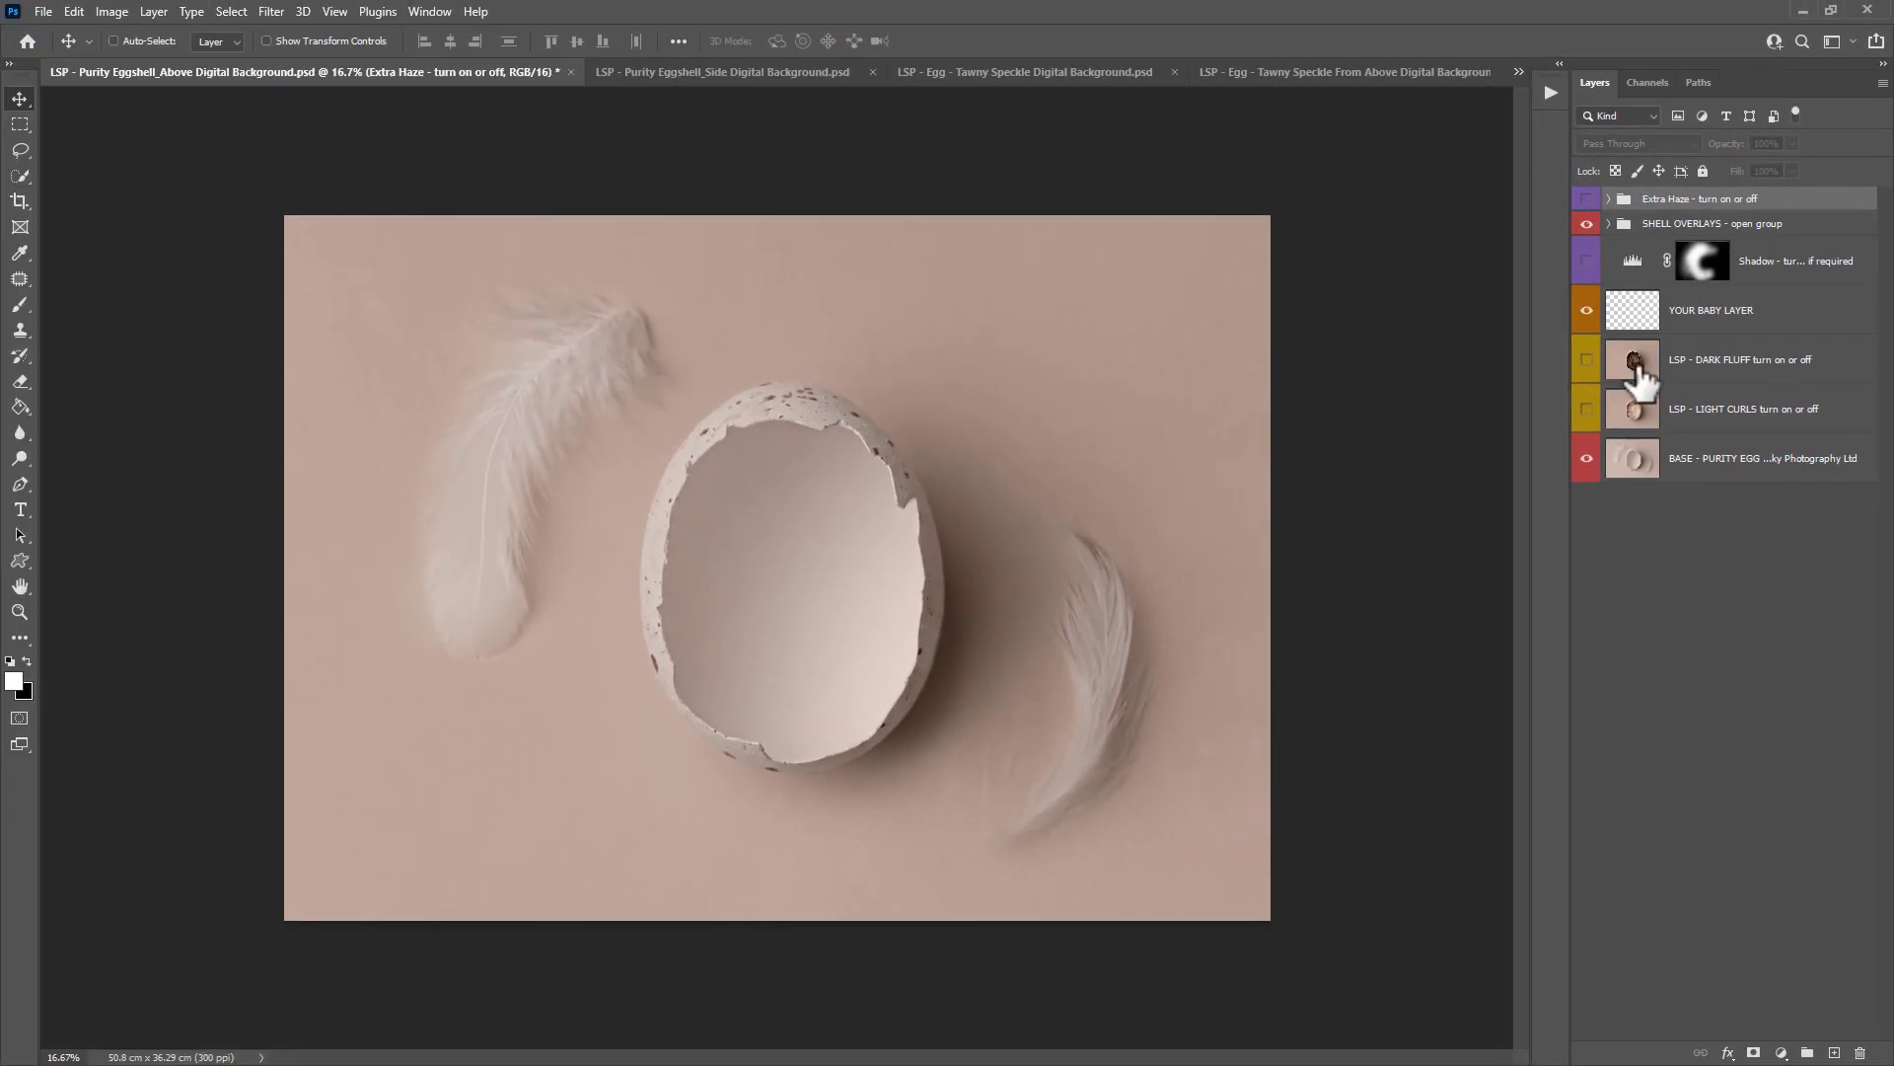
Select YOUR BABY LAYER and place the wrapped-baby photo _N9A7764.jpg above it as an embedded image
{"action": "left_click", "coordinate": [1636, 318]}
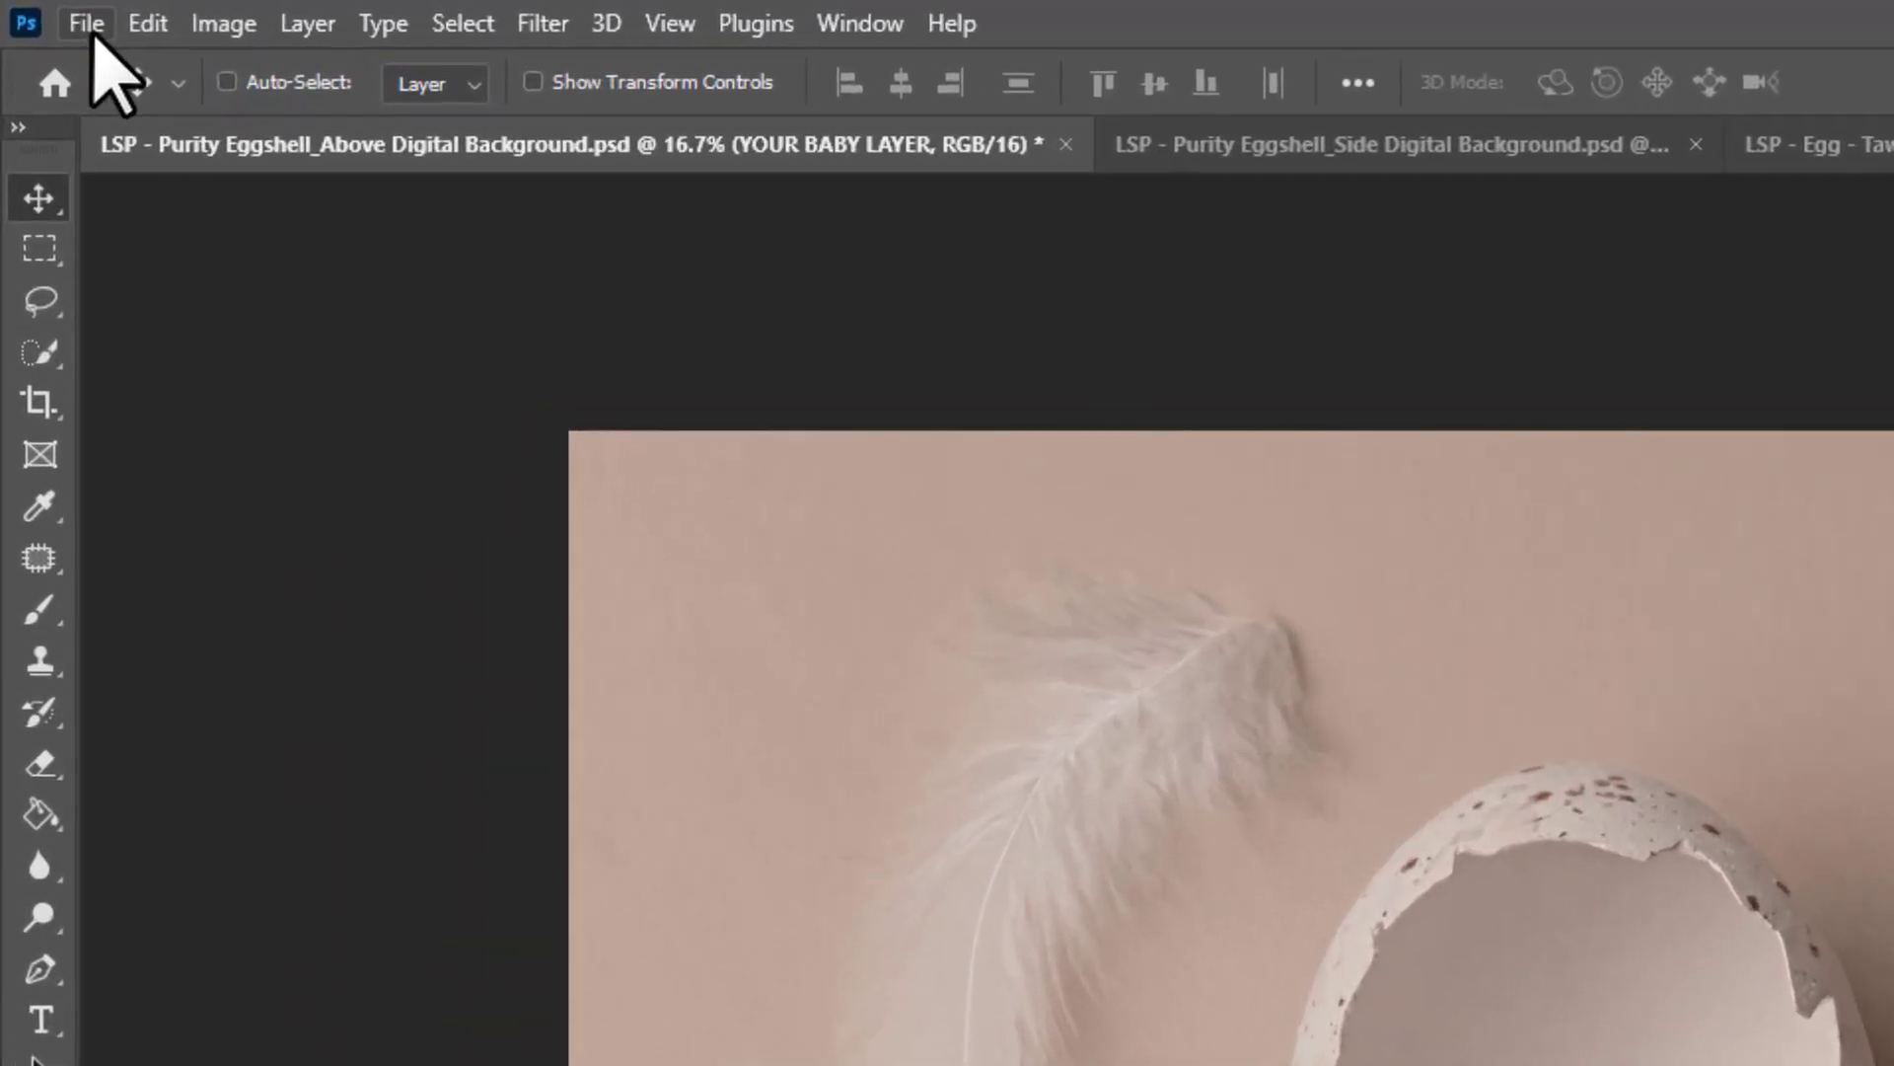
{"action": "left_click", "coordinate": [89, 28]}
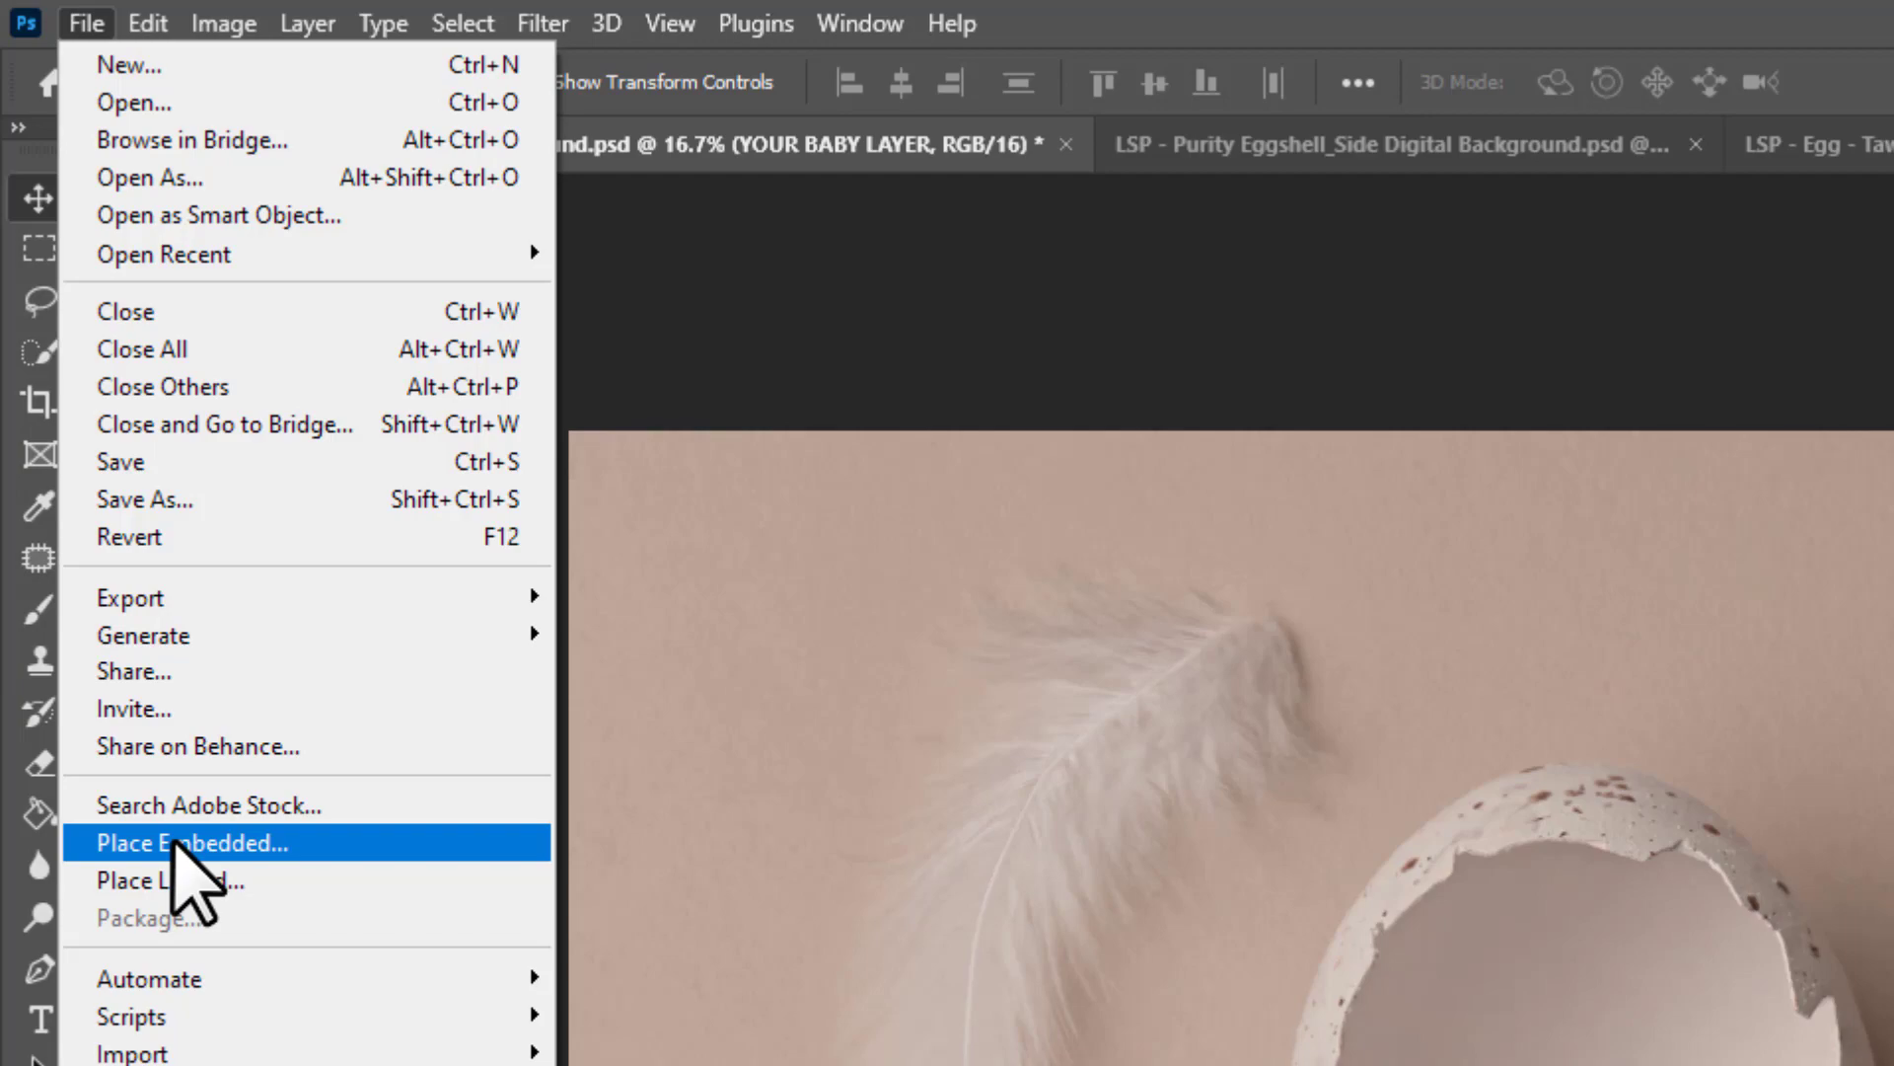
{"action": "left_click", "coordinate": [187, 843]}
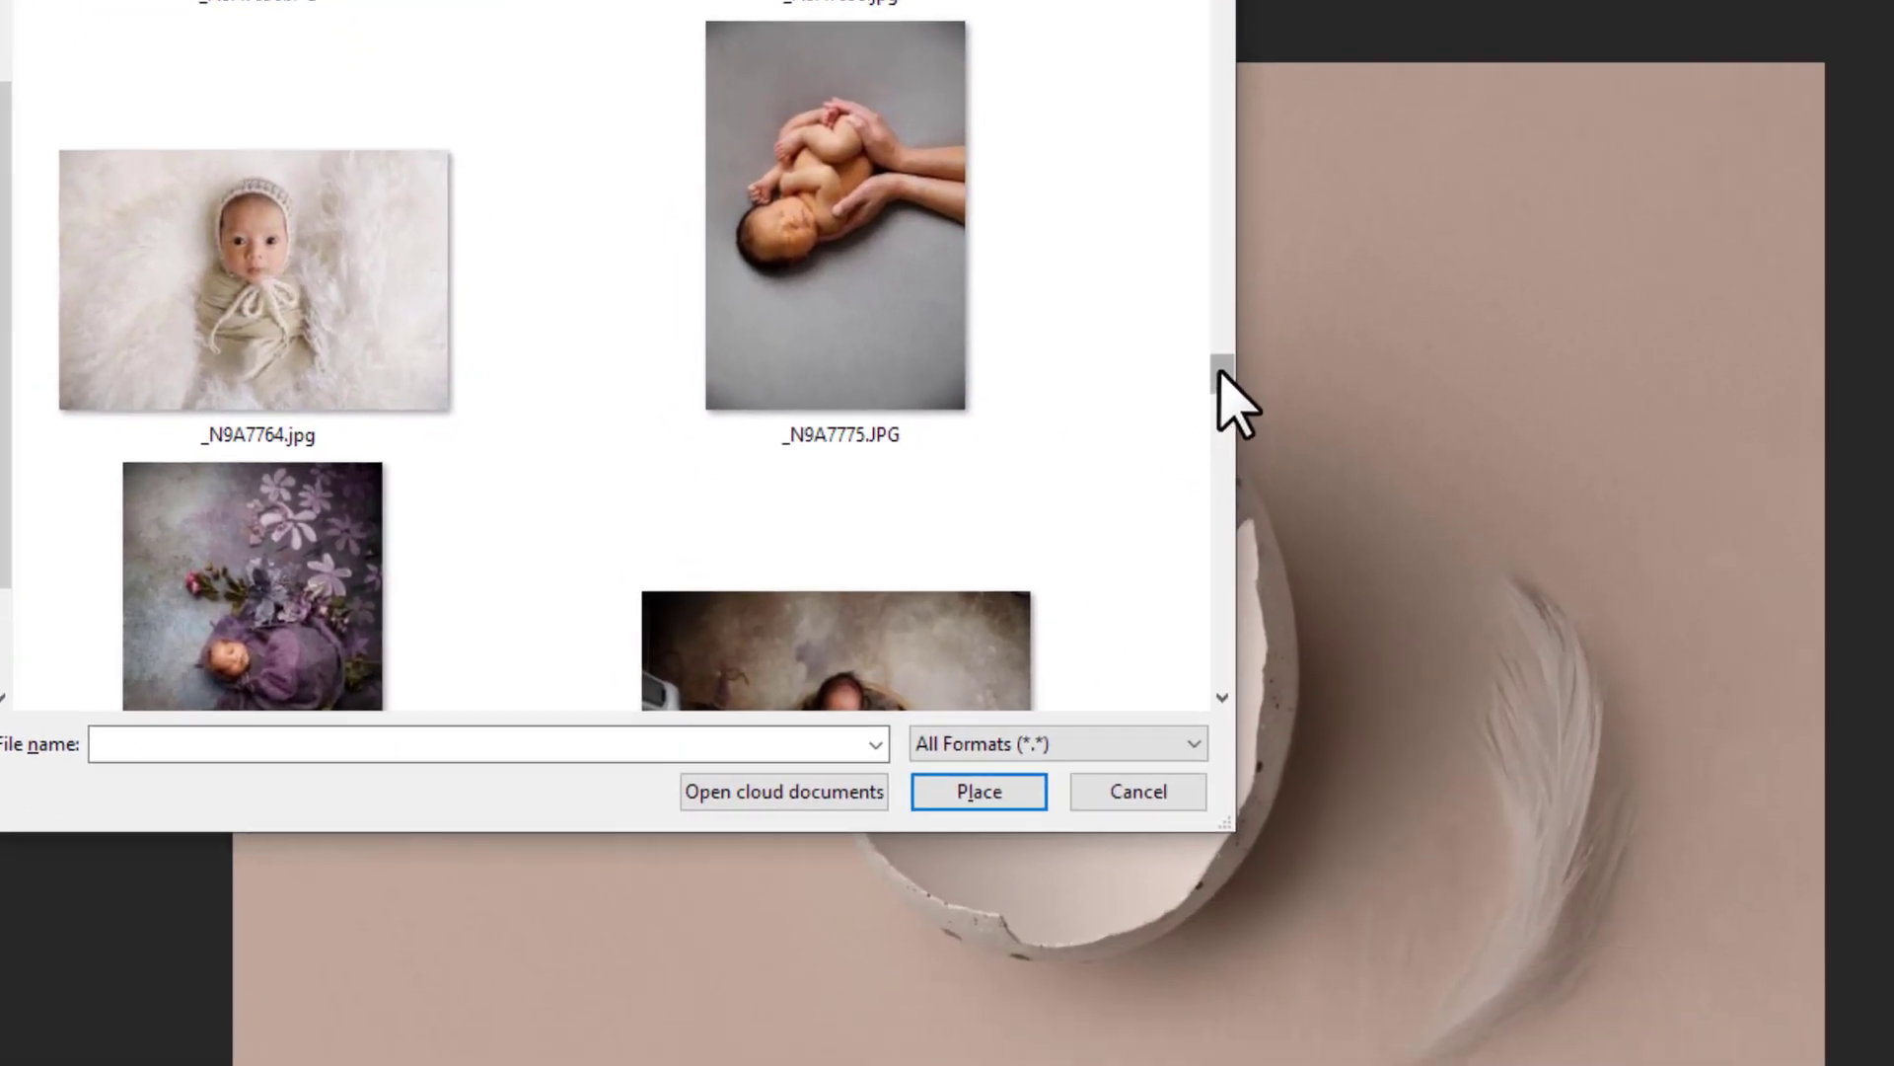
{"action": "scroll", "coordinate": [1220, 375], "scroll_direction": "down", "scroll_amount": 5}
{"action": "scroll", "coordinate": [1213, 361], "scroll_direction": "up", "scroll_amount": 6}
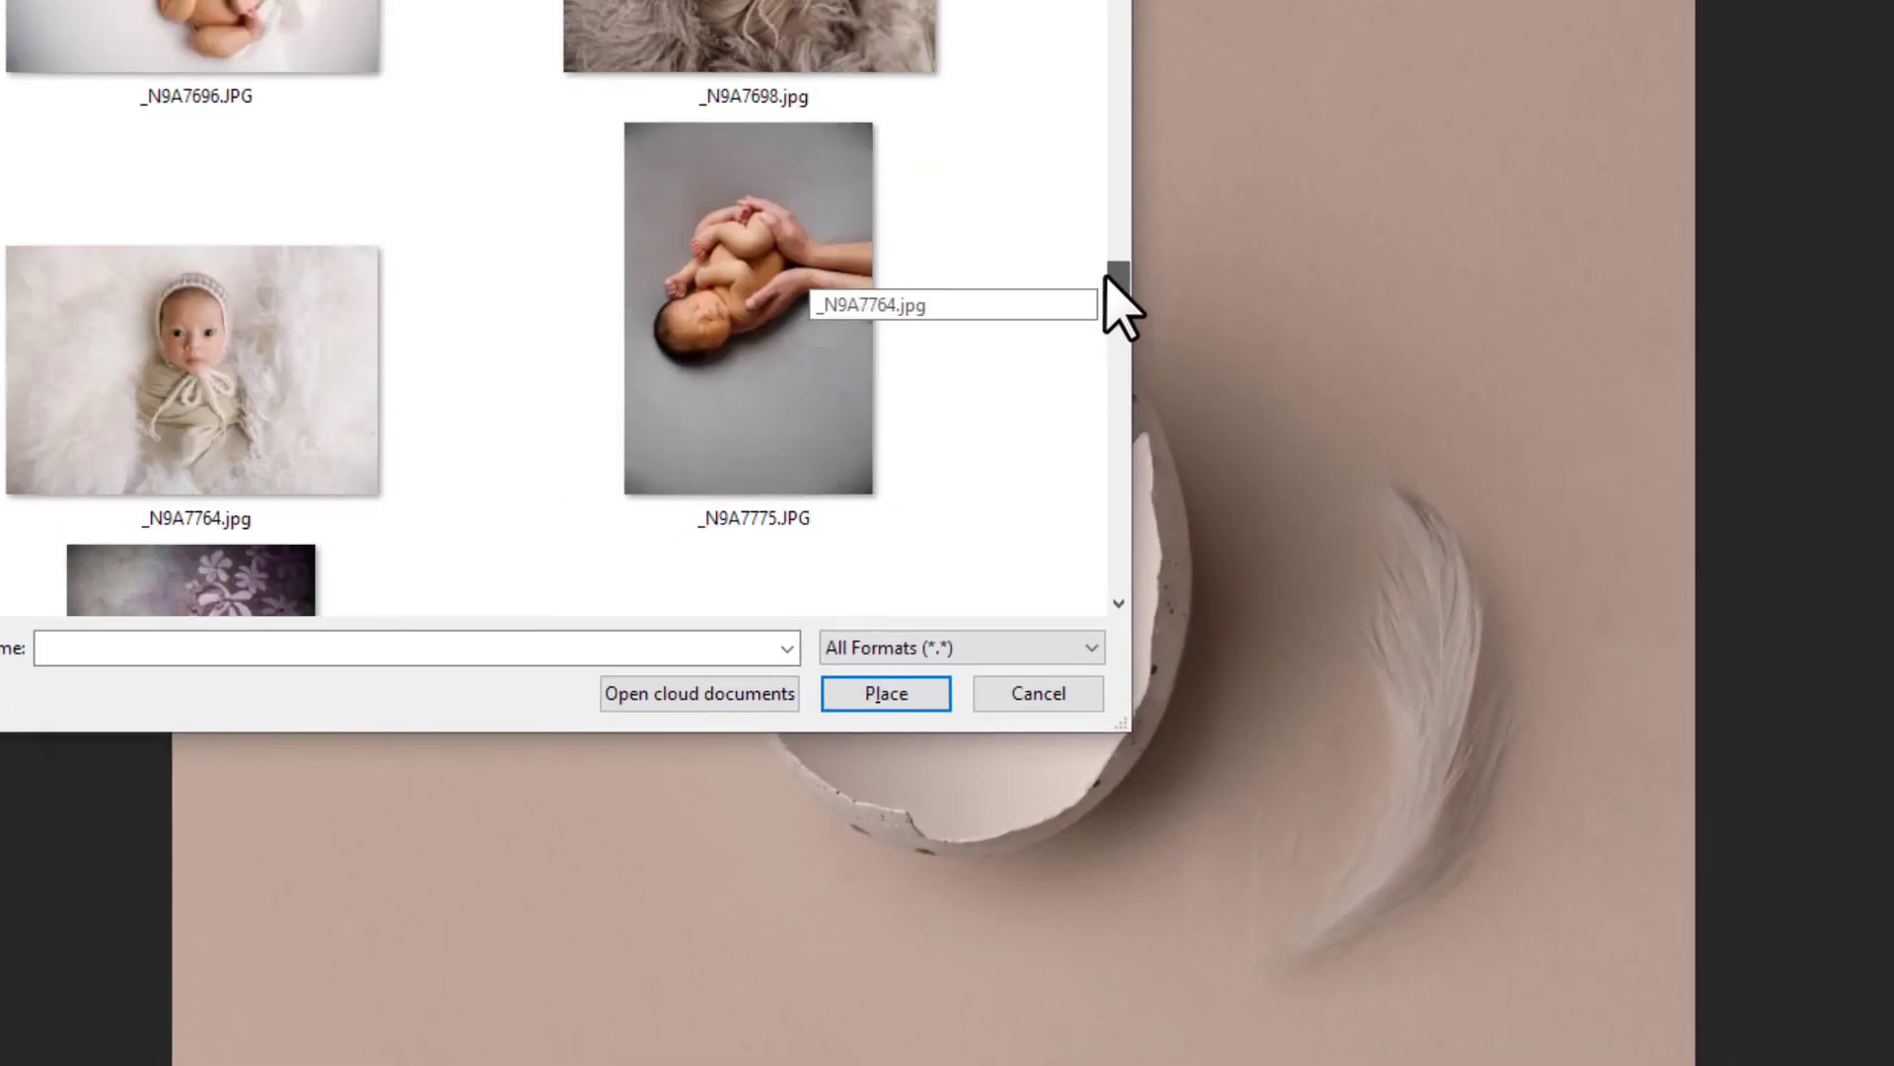
{"action": "double_click", "coordinate": [275, 323]}
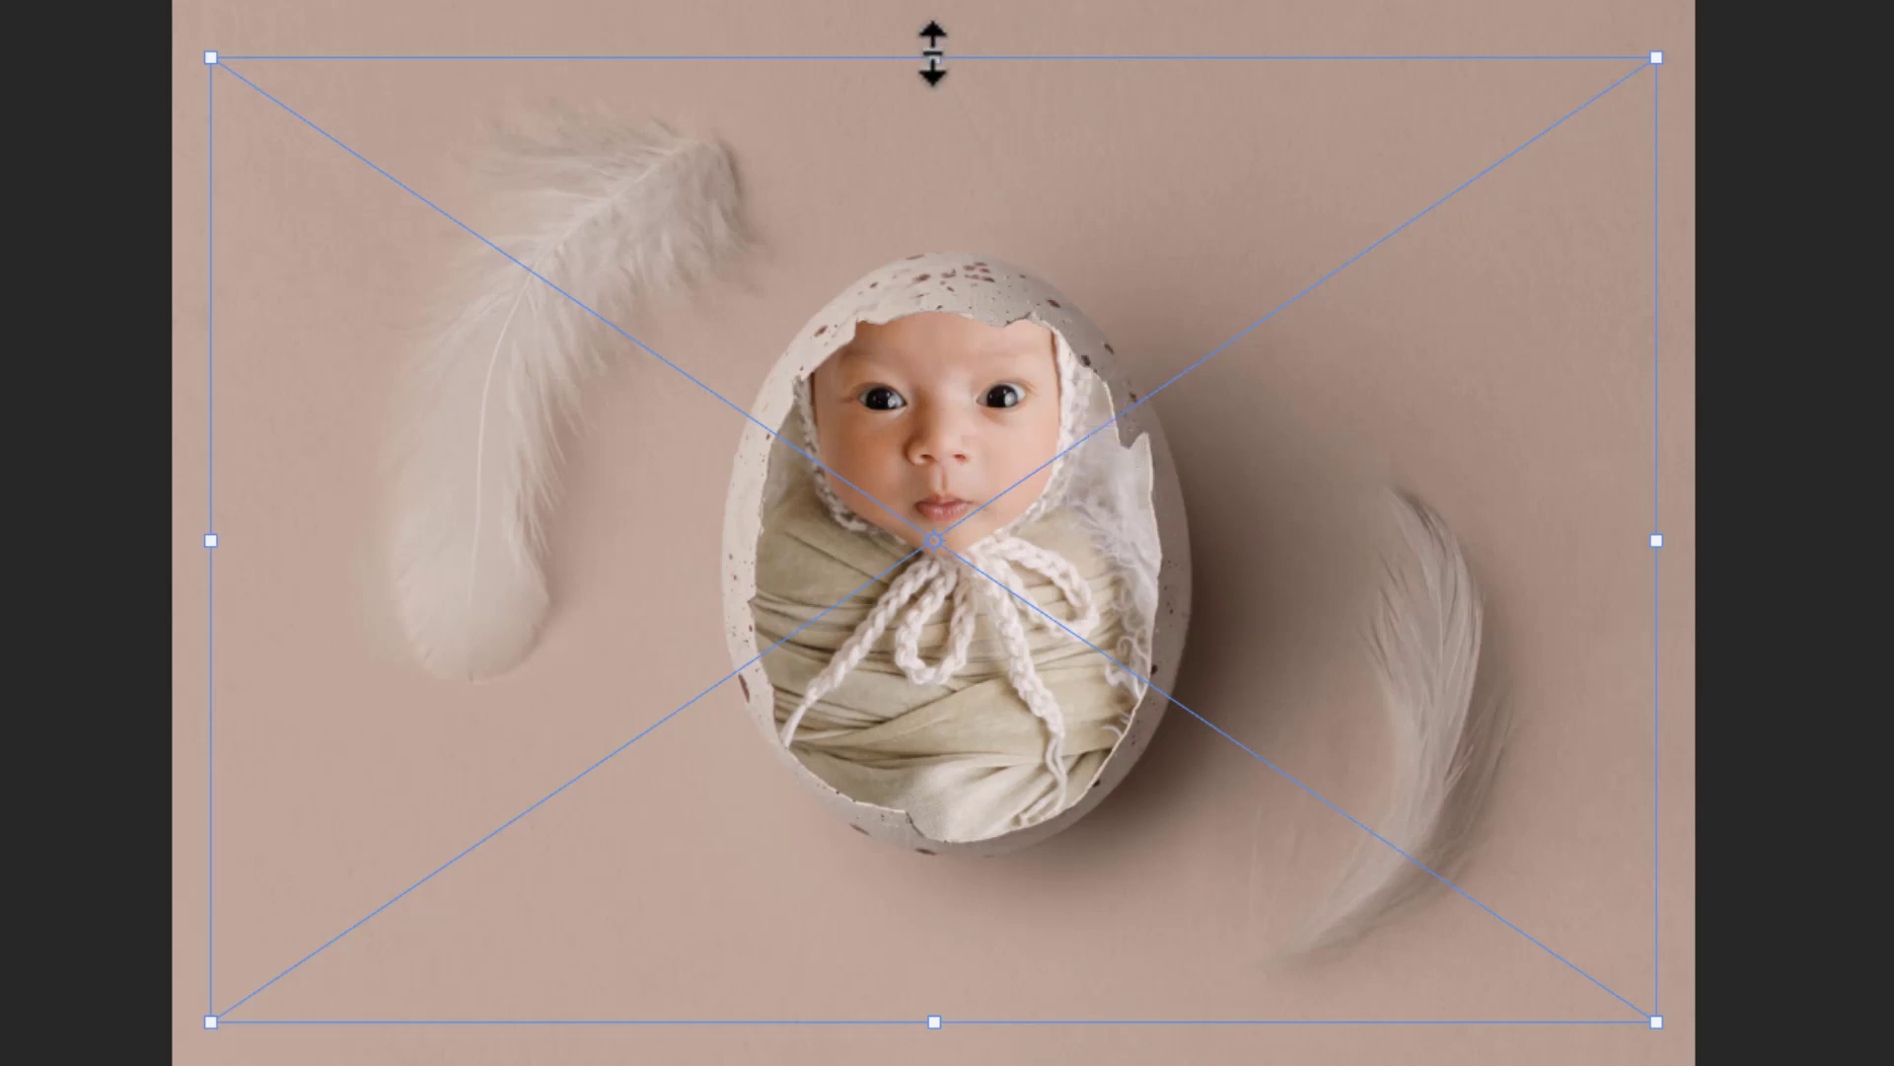
Scale the placed baby photo down to about 30 by 20 cm and position the baby inside the eggshell opening
{"action": "left_click_drag", "start_coordinate": [935, 57], "coordinate": [942, 217]}
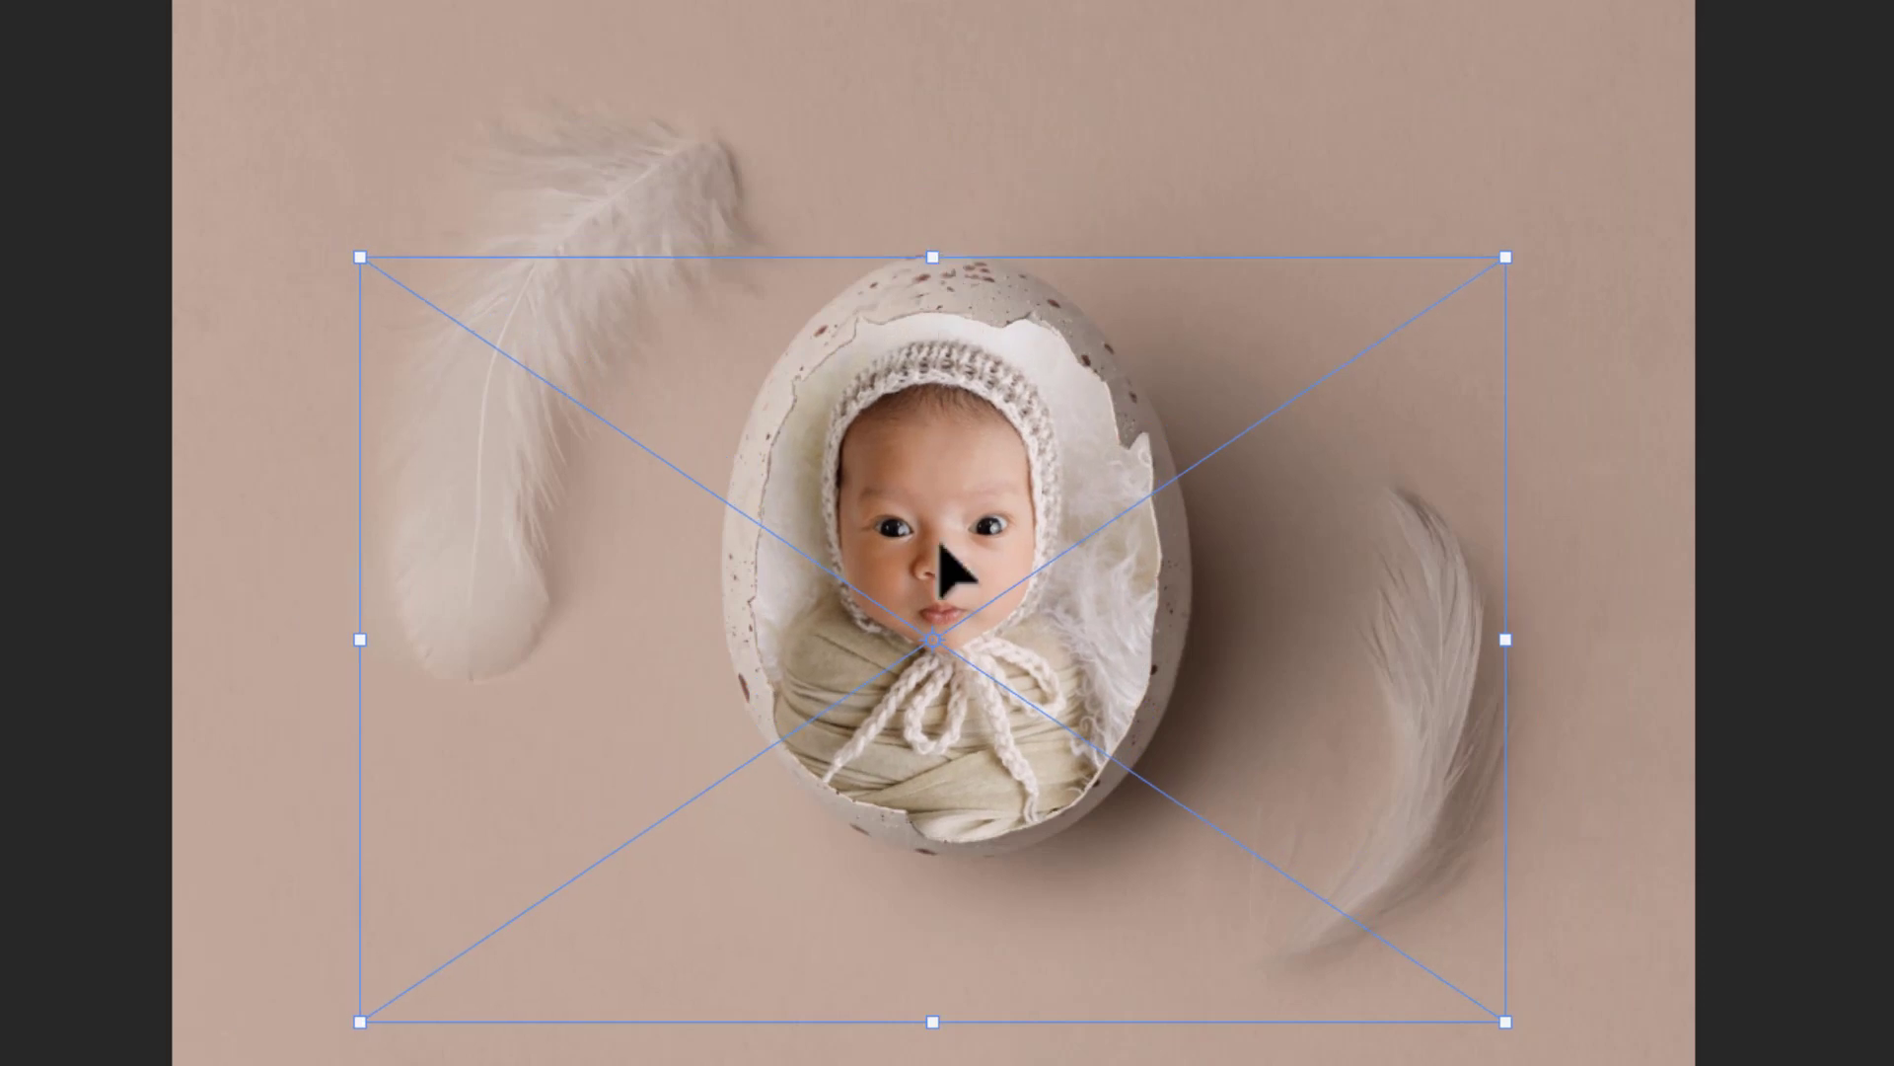
{"action": "left_click_drag", "start_coordinate": [938, 1015], "coordinate": [950, 850]}
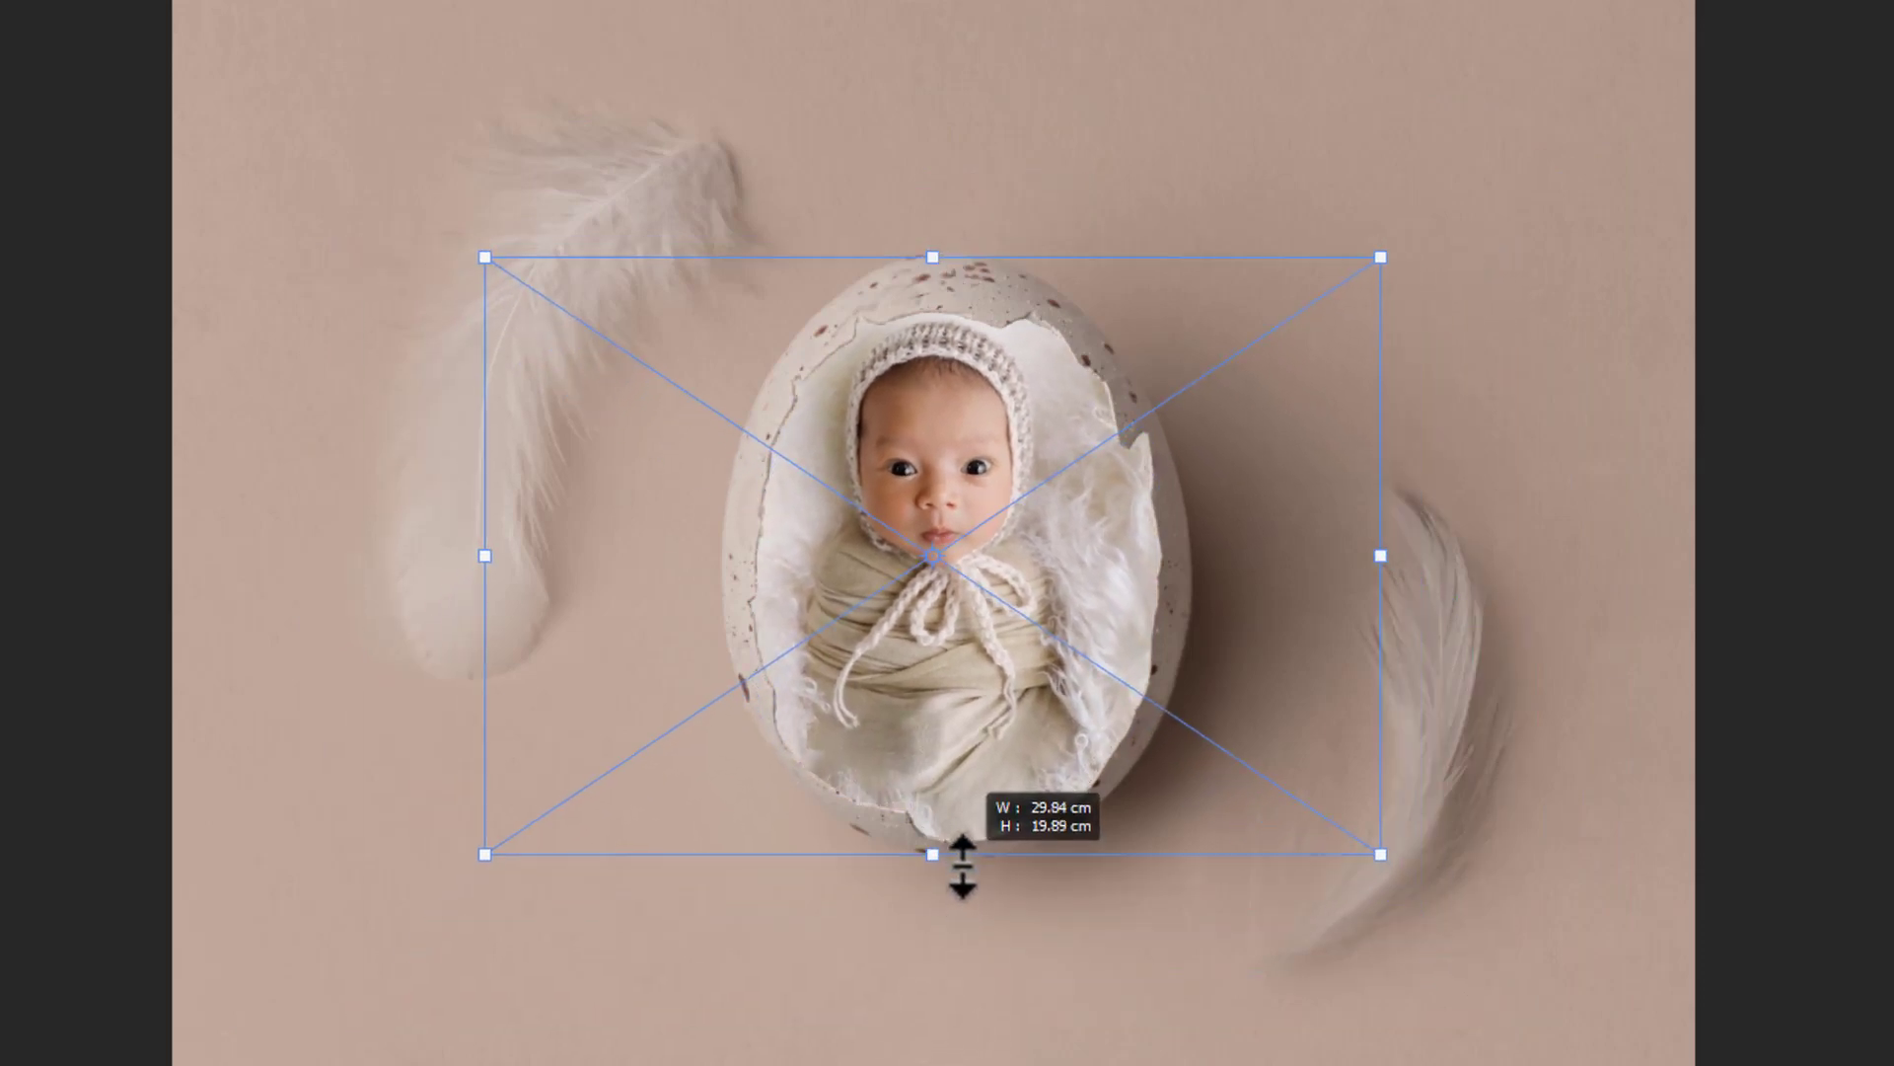
{"action": "left_click_drag", "start_coordinate": [1008, 633], "coordinate": [1027, 639]}
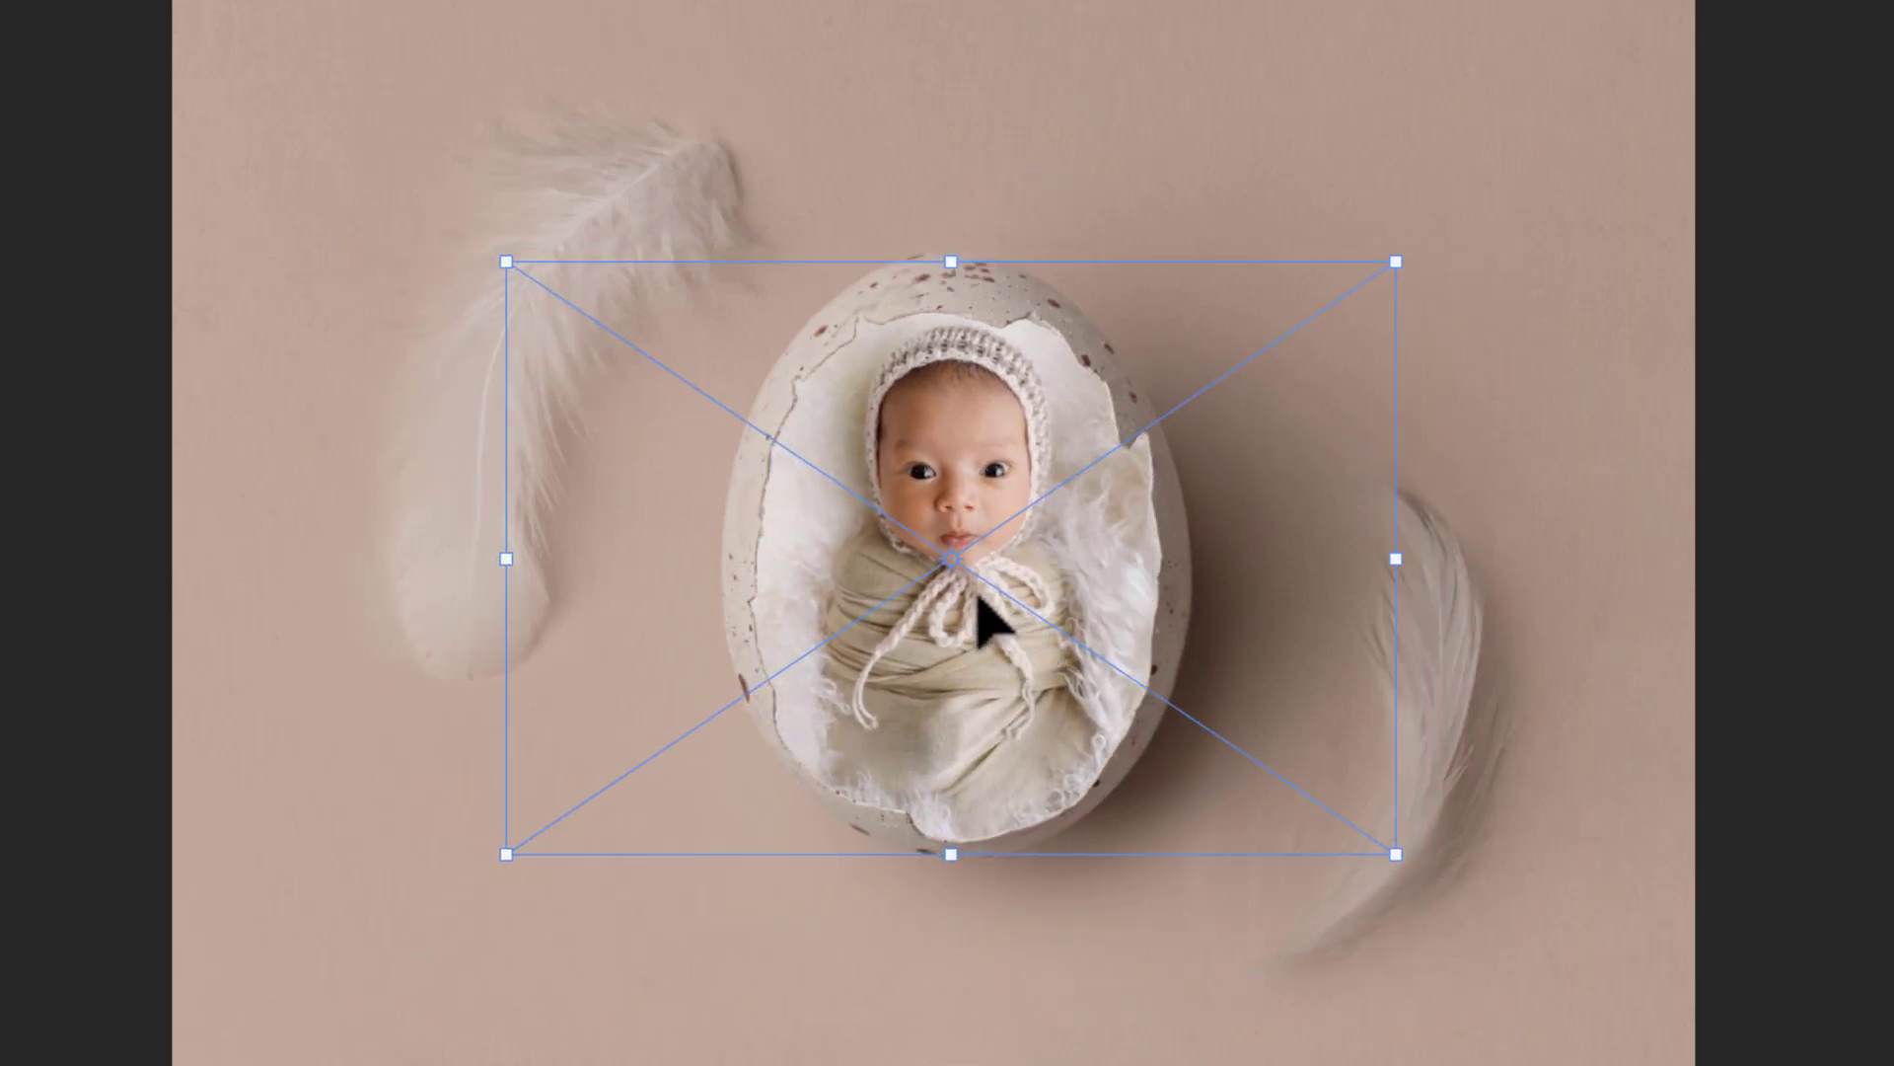
{"action": "left_click_drag", "start_coordinate": [506, 265], "coordinate": [519, 271]}
{"action": "left_click_drag", "start_coordinate": [1042, 578], "coordinate": [1034, 555]}
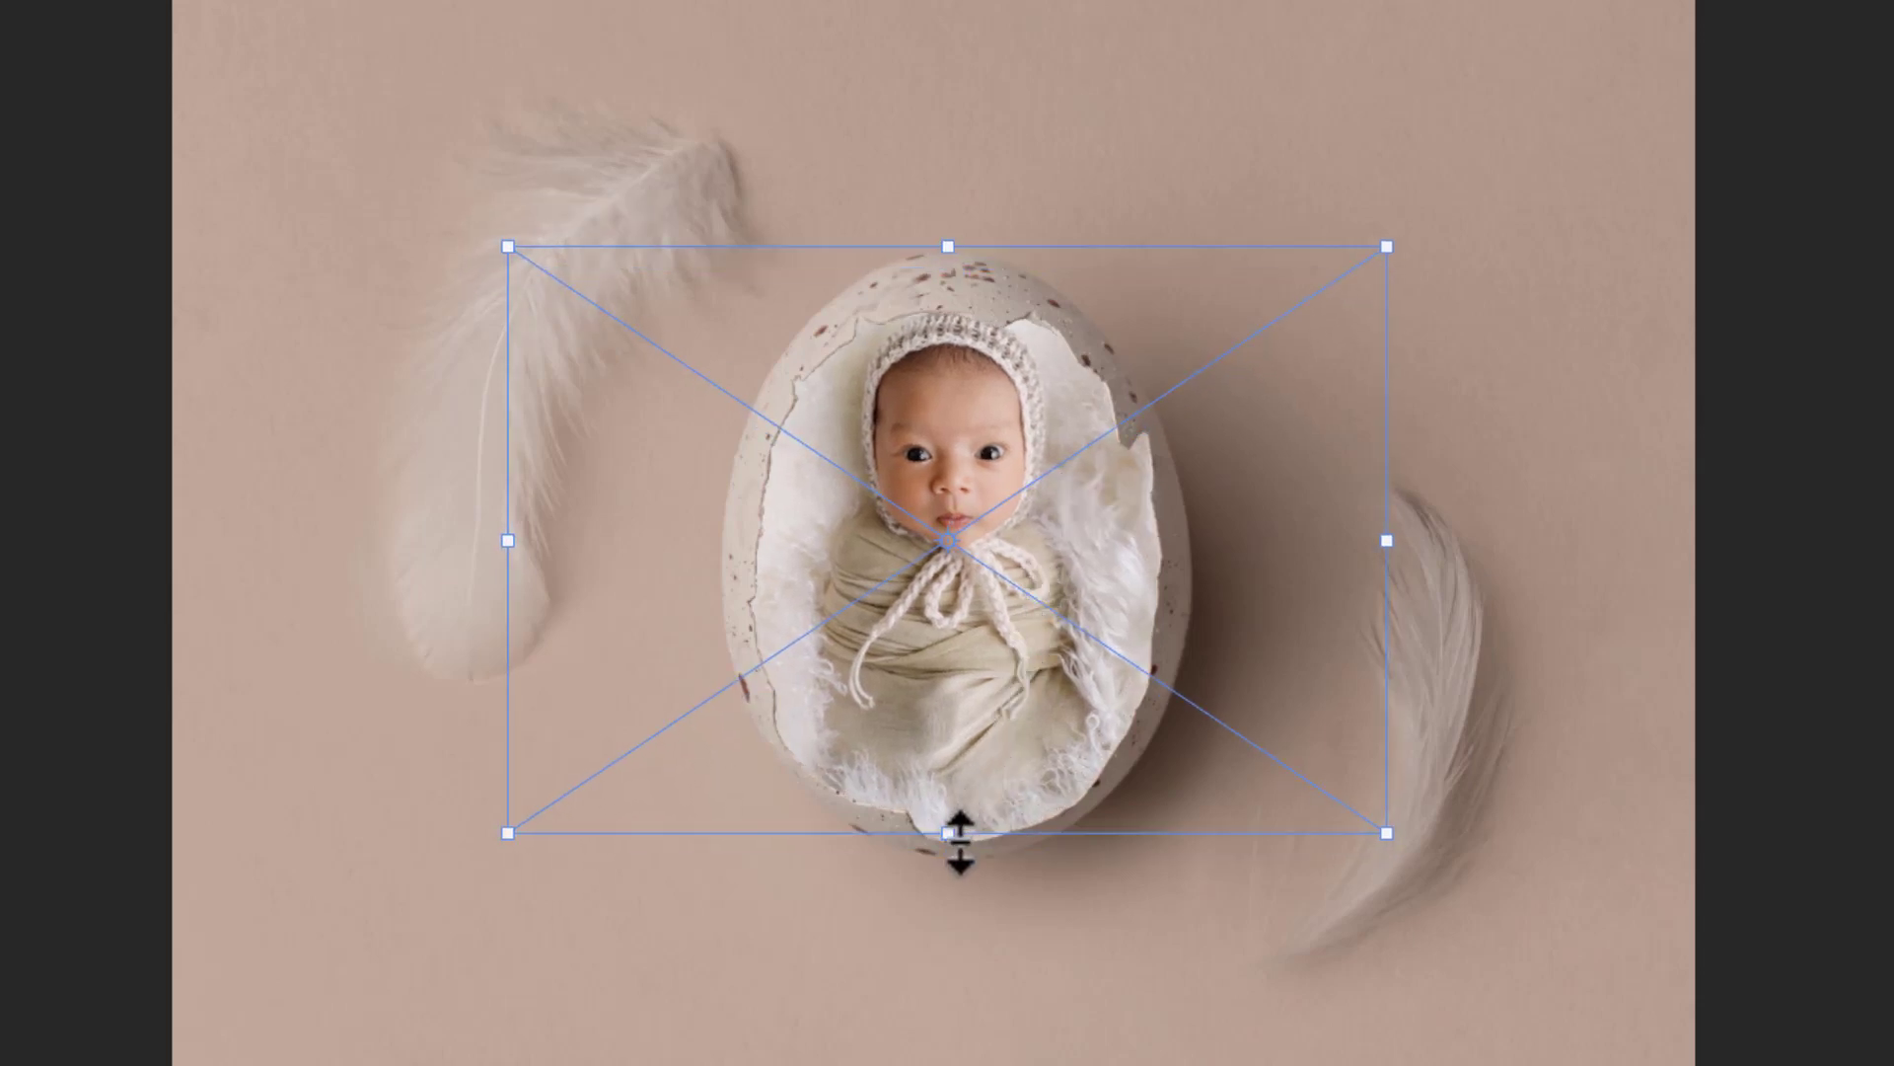
{"action": "left_click_drag", "start_coordinate": [959, 846], "coordinate": [957, 855]}
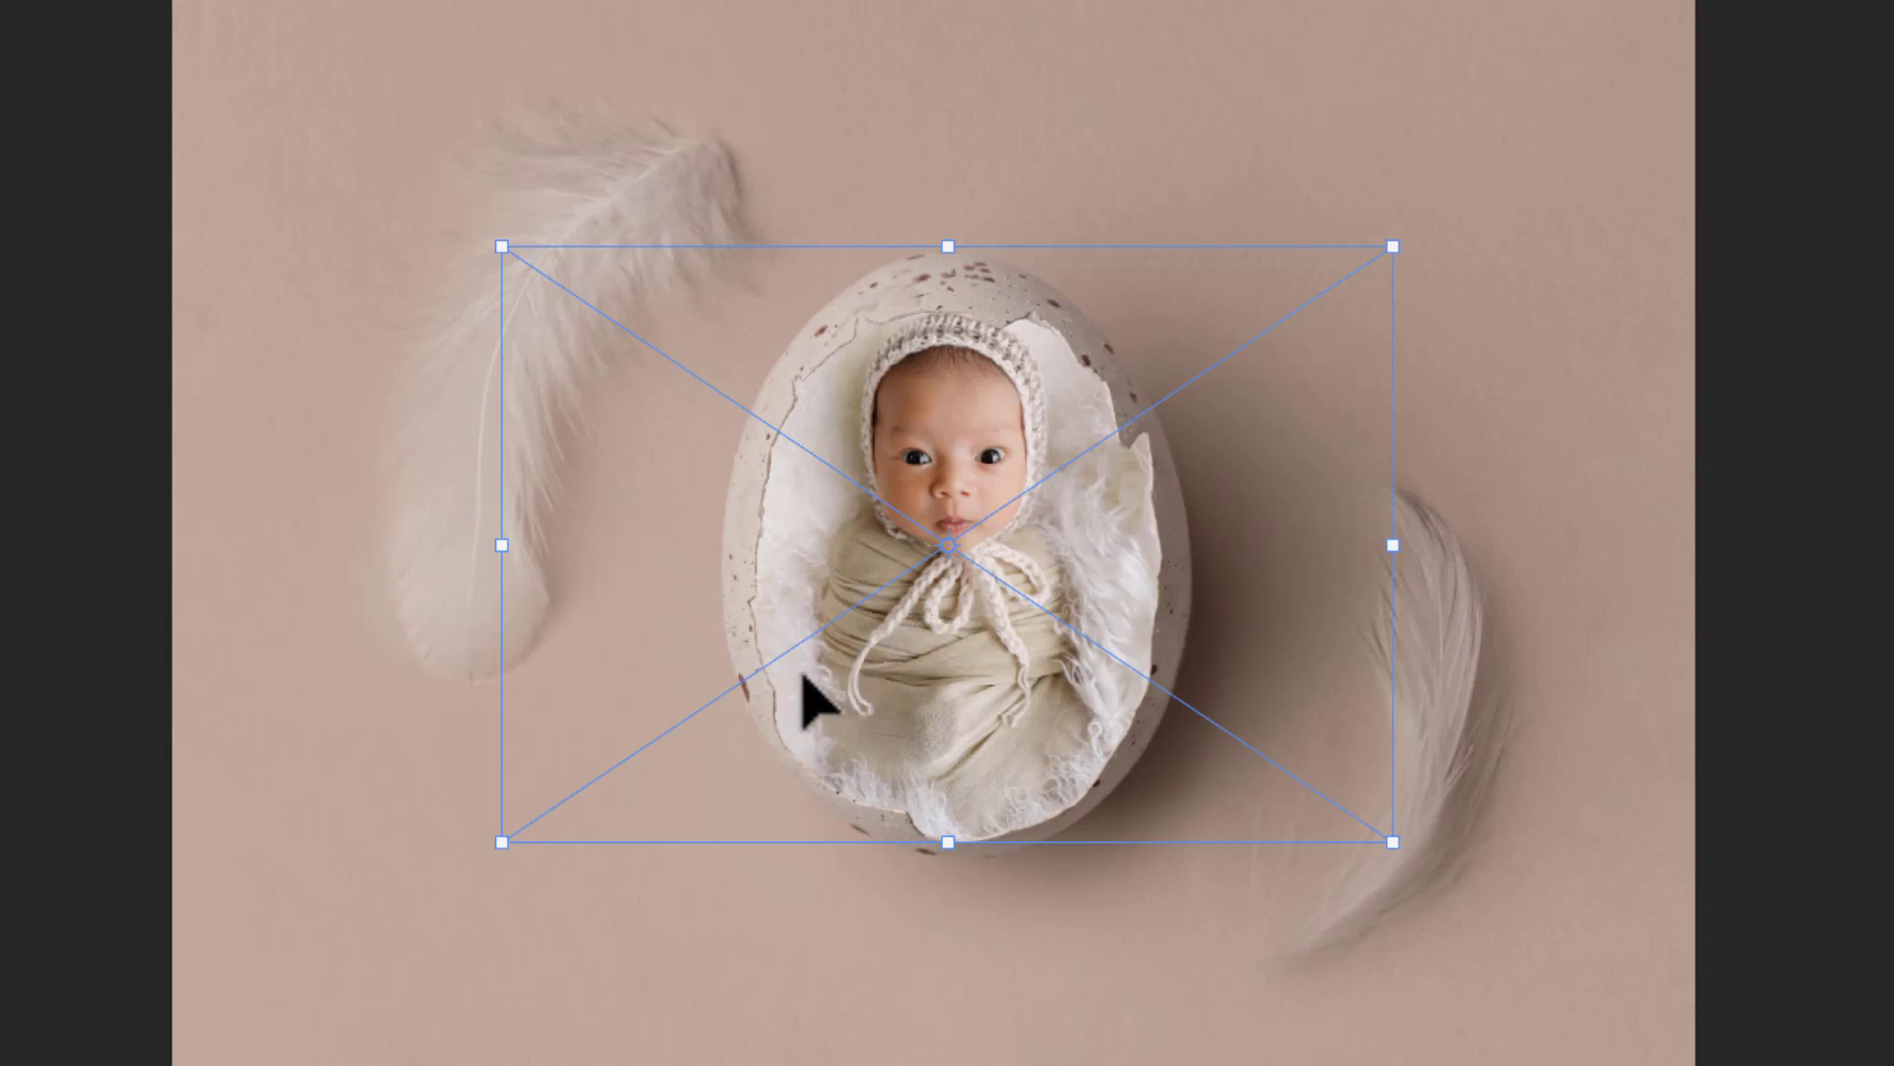
Flip the baby photo horizontally, recentre the baby within the eggshell, and commit the placement
{"action": "right_click", "coordinate": [1037, 472]}
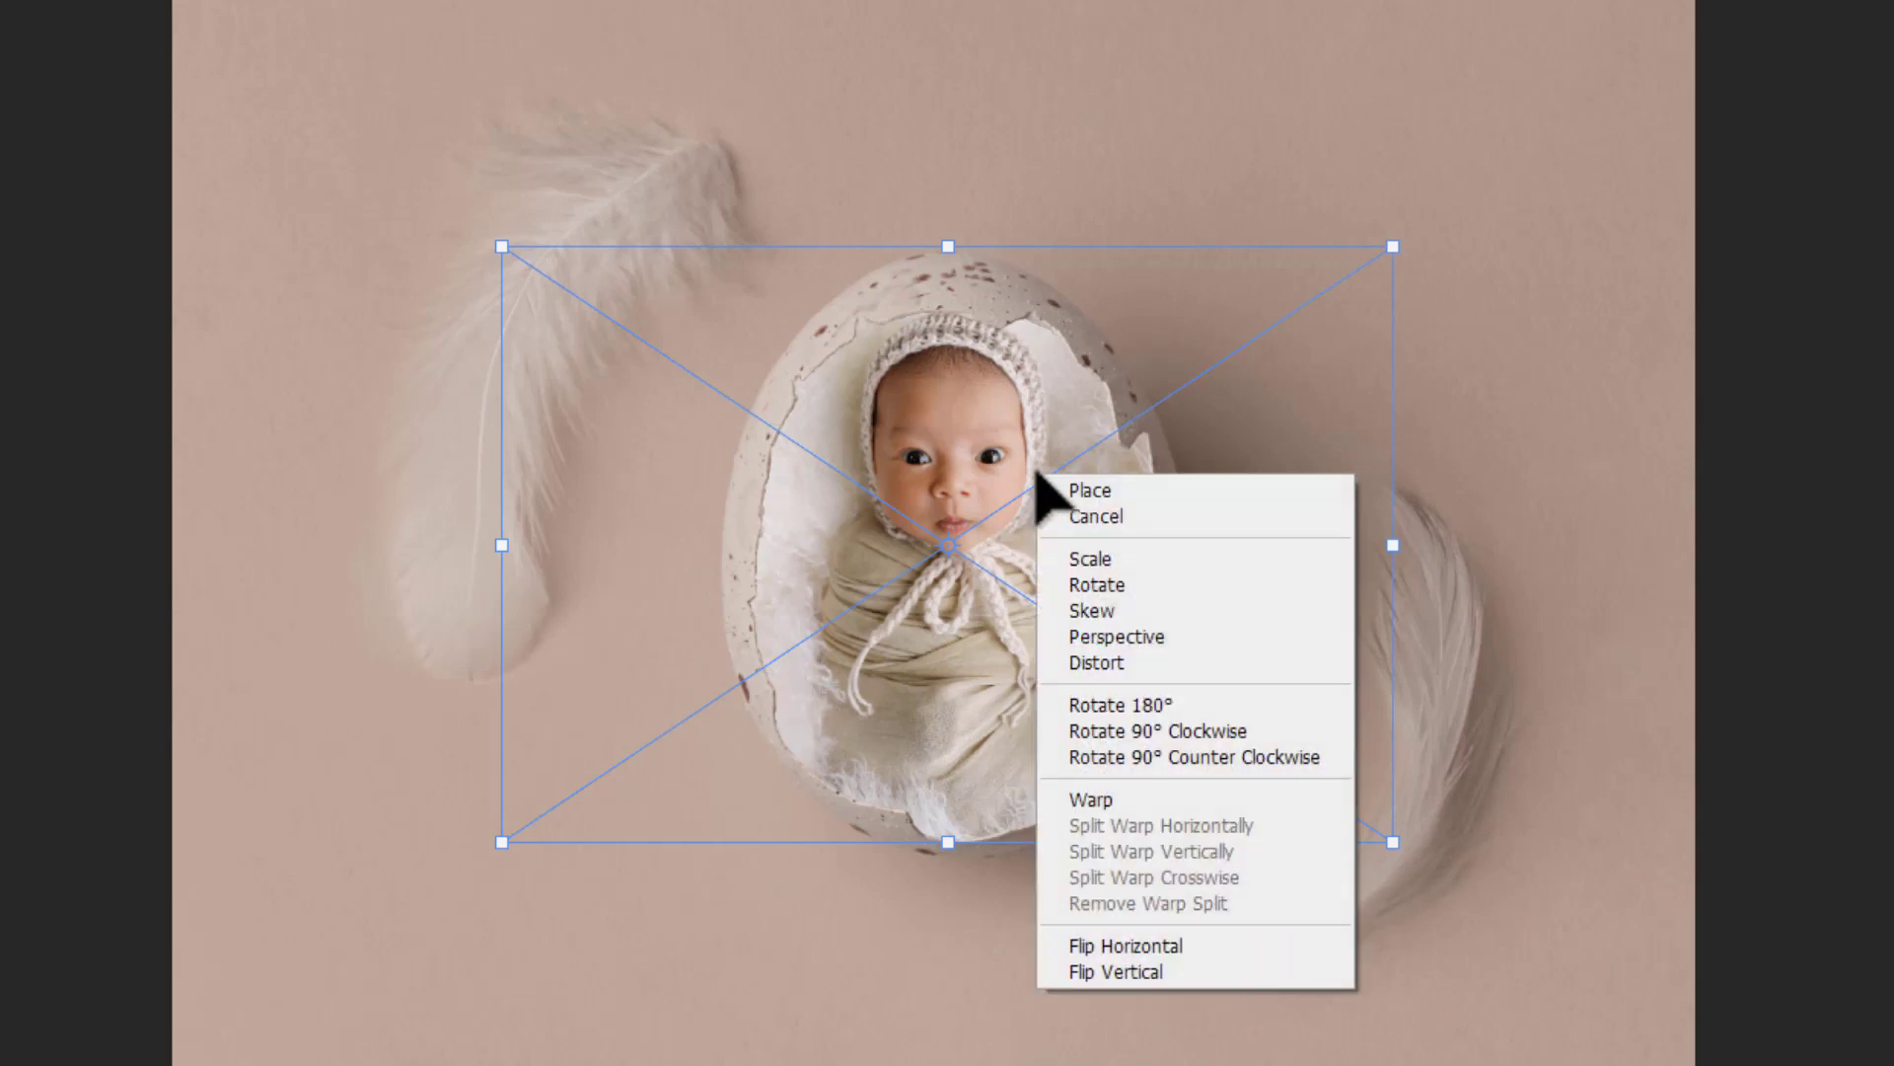
{"action": "left_click", "coordinate": [1134, 947]}
{"action": "left_click_drag", "start_coordinate": [1017, 671], "coordinate": [1033, 699]}
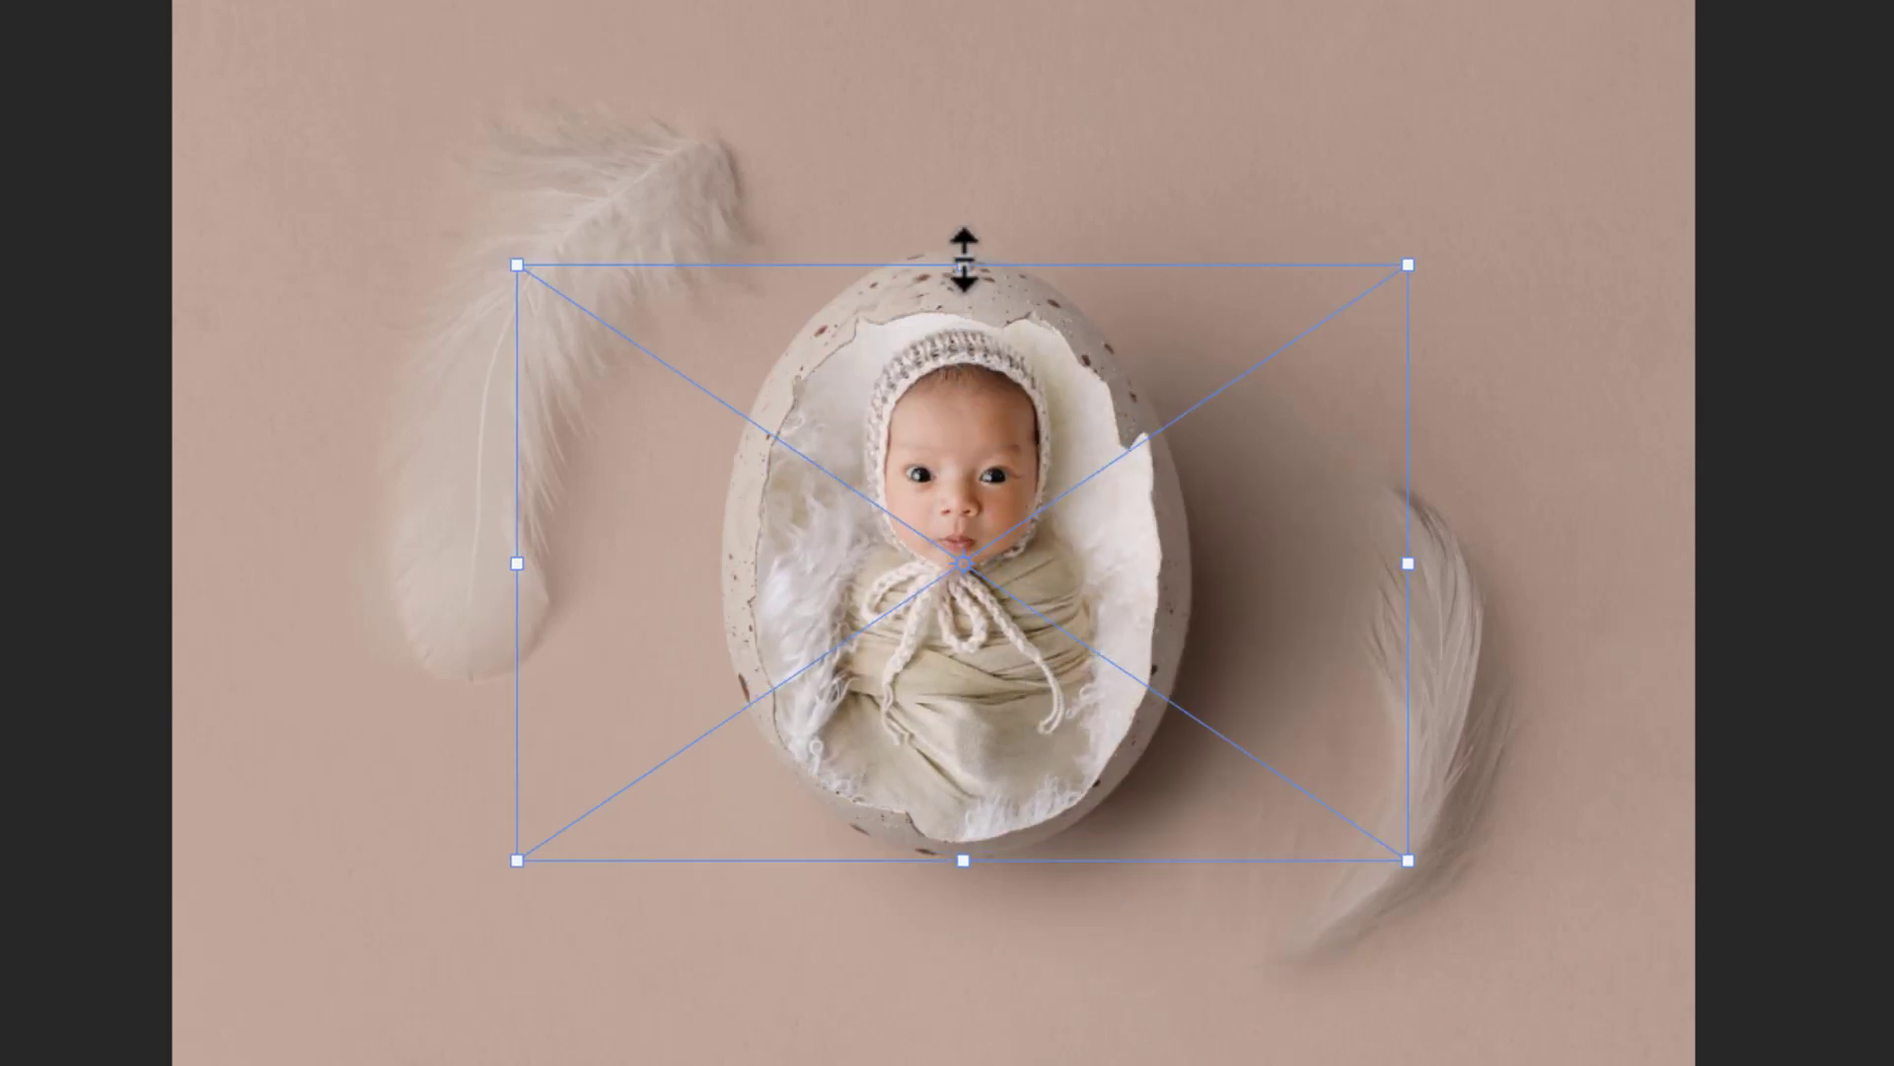
{"action": "mouse_move", "coordinate": [963, 262]}
{"action": "left_mouse_down"}
{"action": "mouse_move", "coordinate": [964, 241]}
{"action": "mouse_move", "coordinate": [968, 262]}
{"action": "left_mouse_up"}
{"action": "left_click_drag", "start_coordinate": [968, 401], "coordinate": [969, 358]}
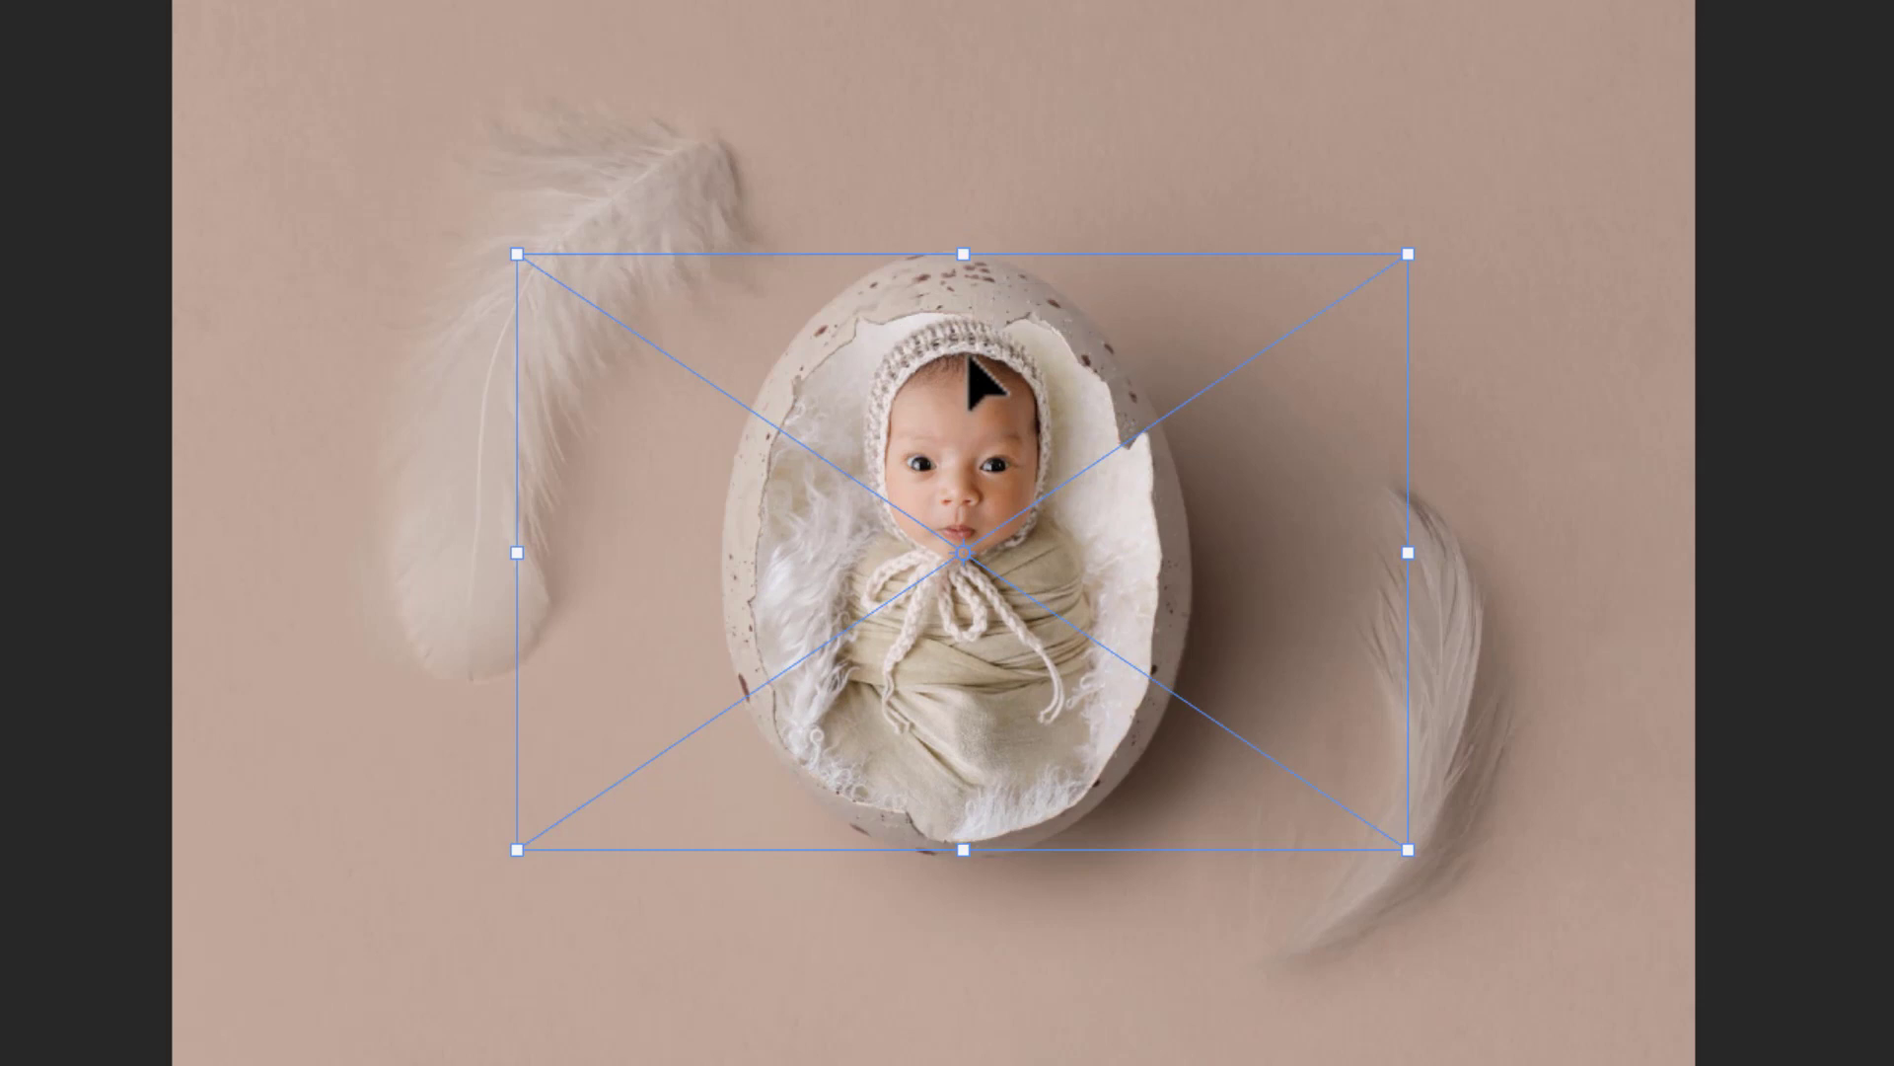
{"action": "key", "text": "Return"}
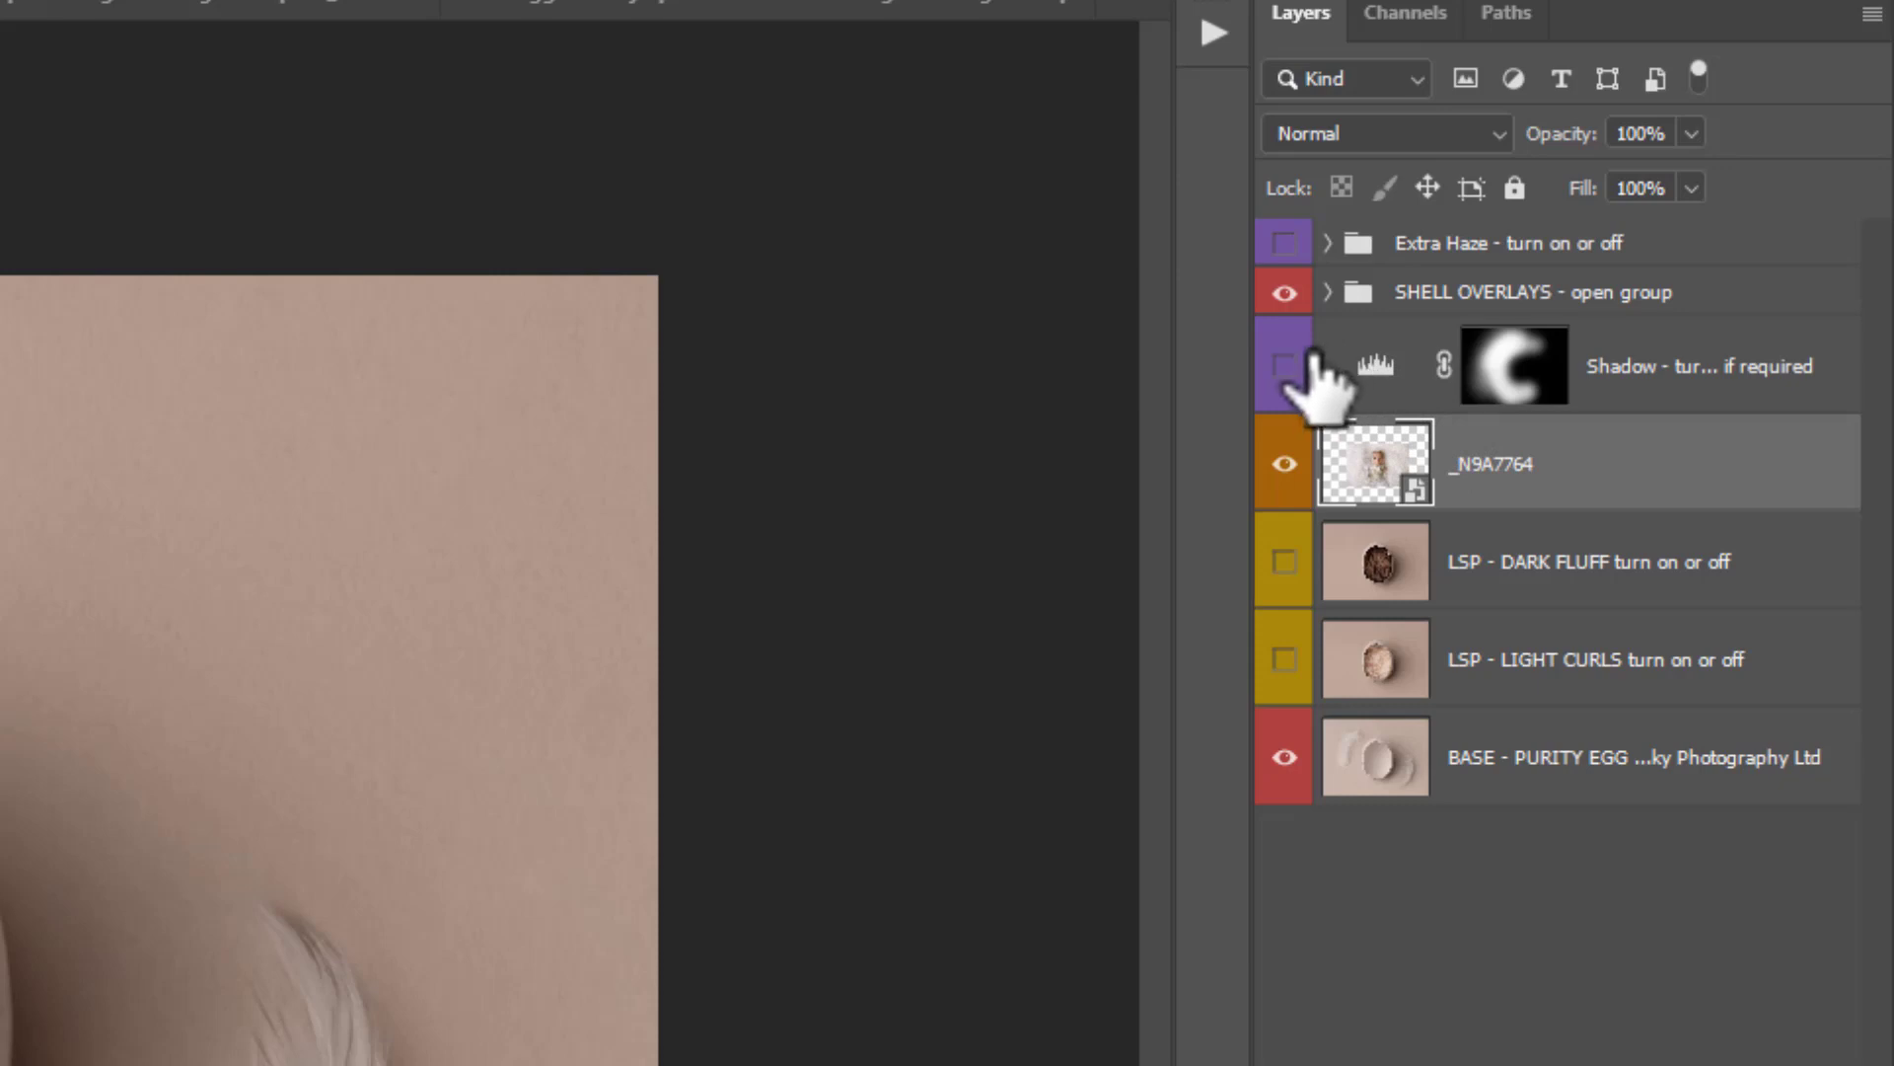
Compare the composite with the Shadow layer on and off, leaving the layer visible
{"action": "left_click", "coordinate": [1284, 365]}
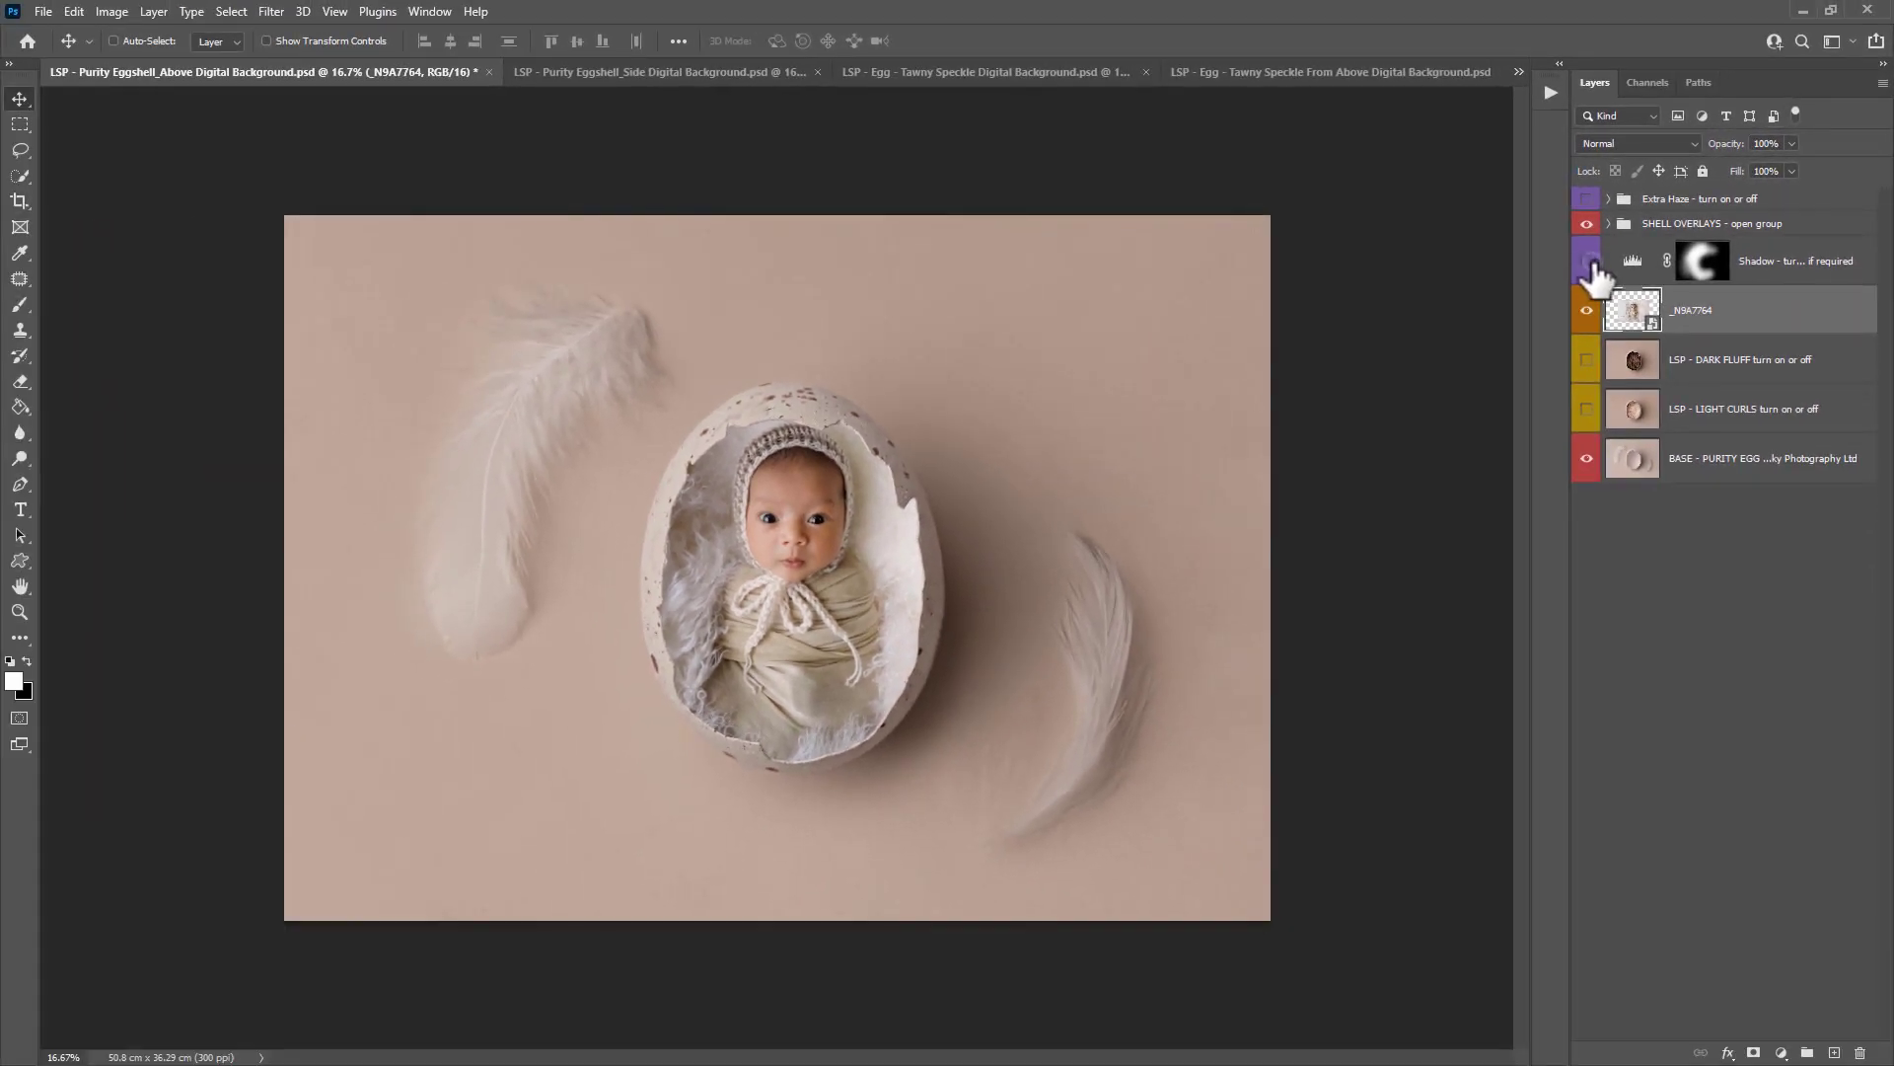
{"action": "left_click", "coordinate": [1587, 260]}
{"action": "left_click", "coordinate": [1587, 261]}
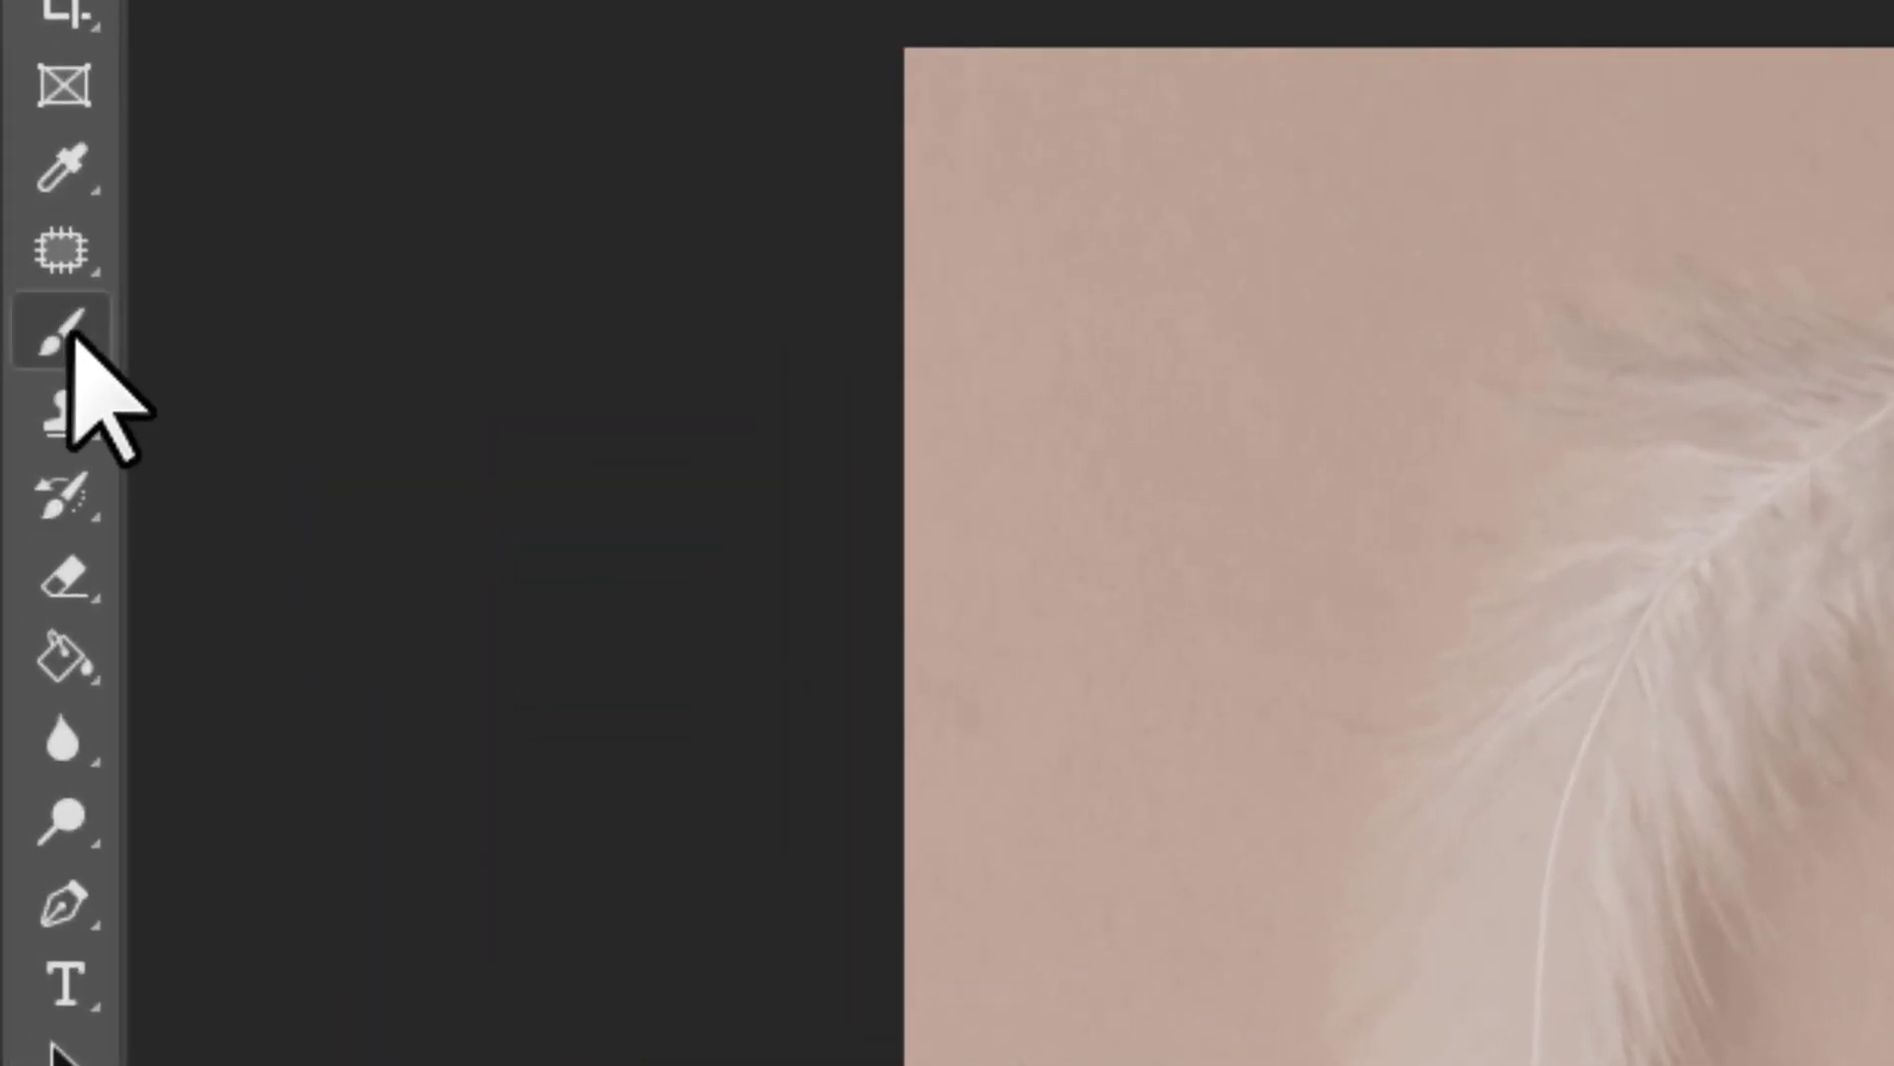
Choose the Brush tool with white as the foreground colour and target the Shadow layer's mask
{"action": "left_click", "coordinate": [71, 333]}
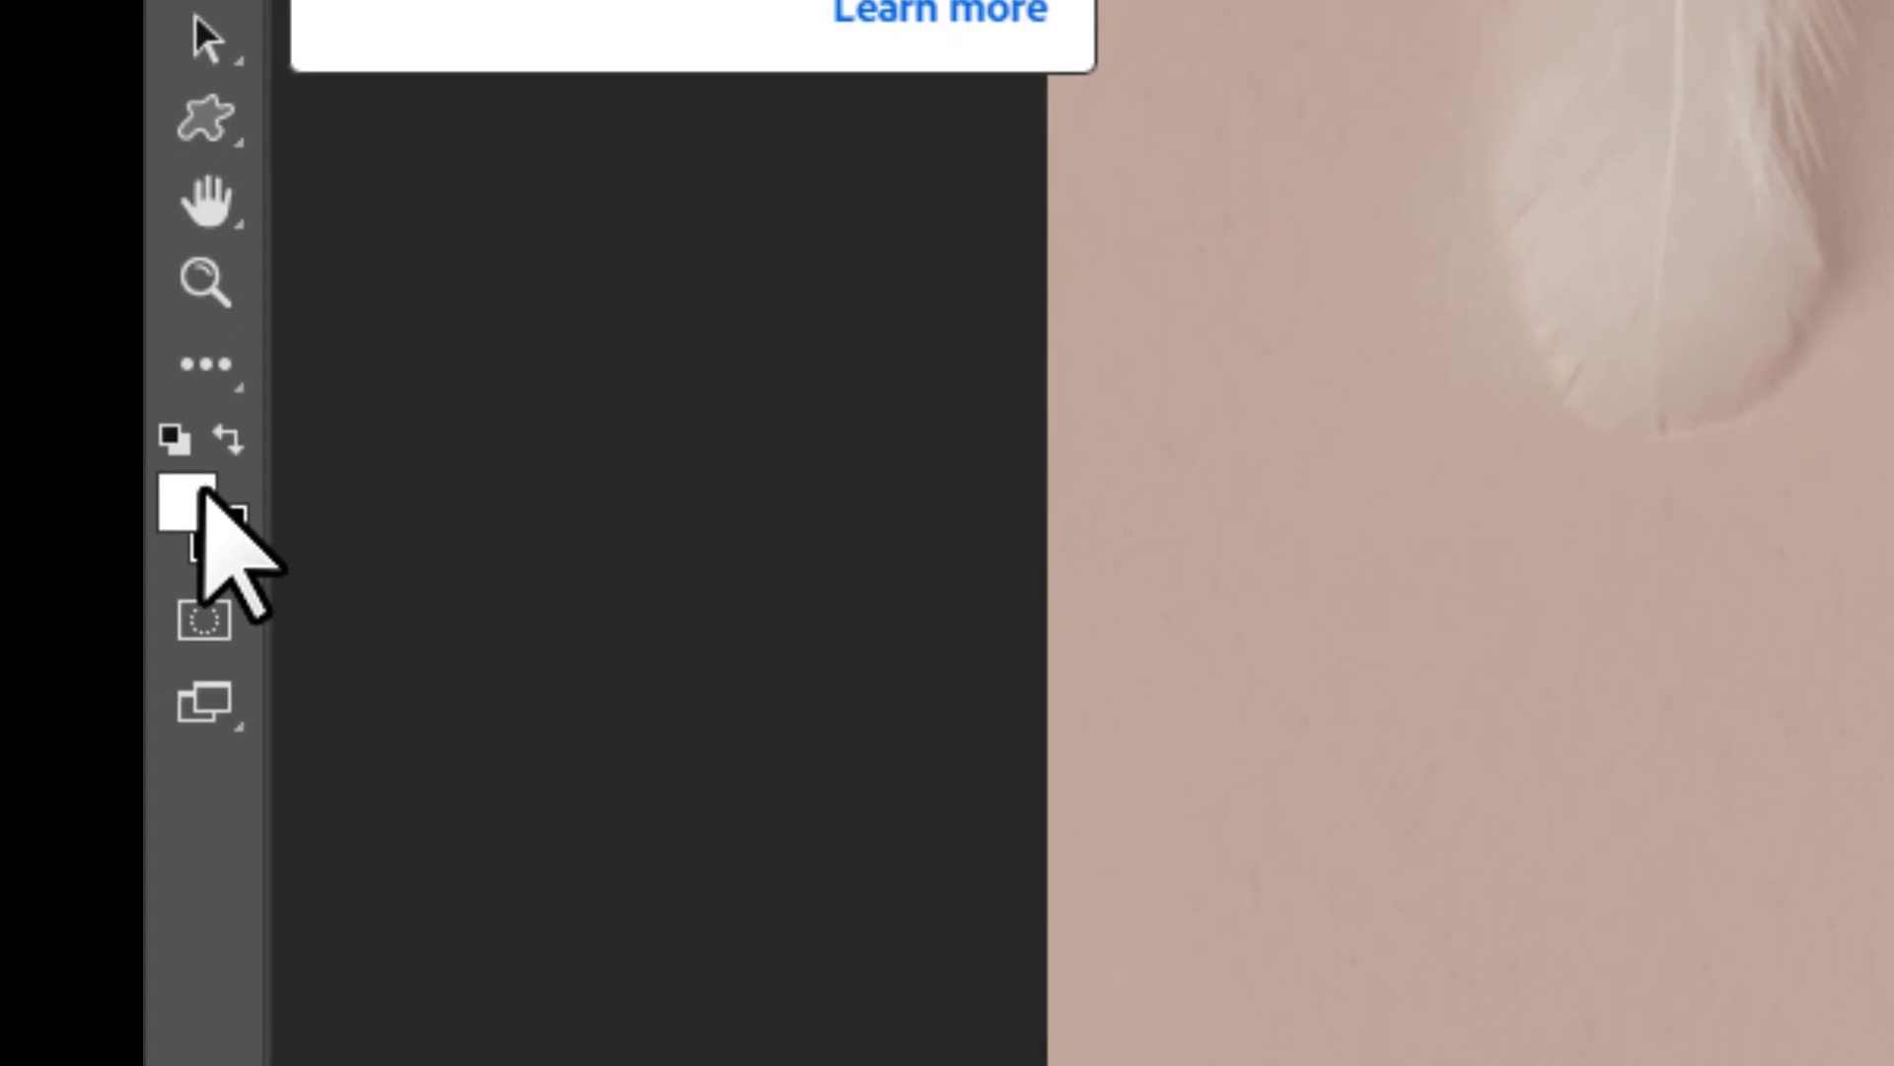
{"action": "left_click", "coordinate": [202, 498]}
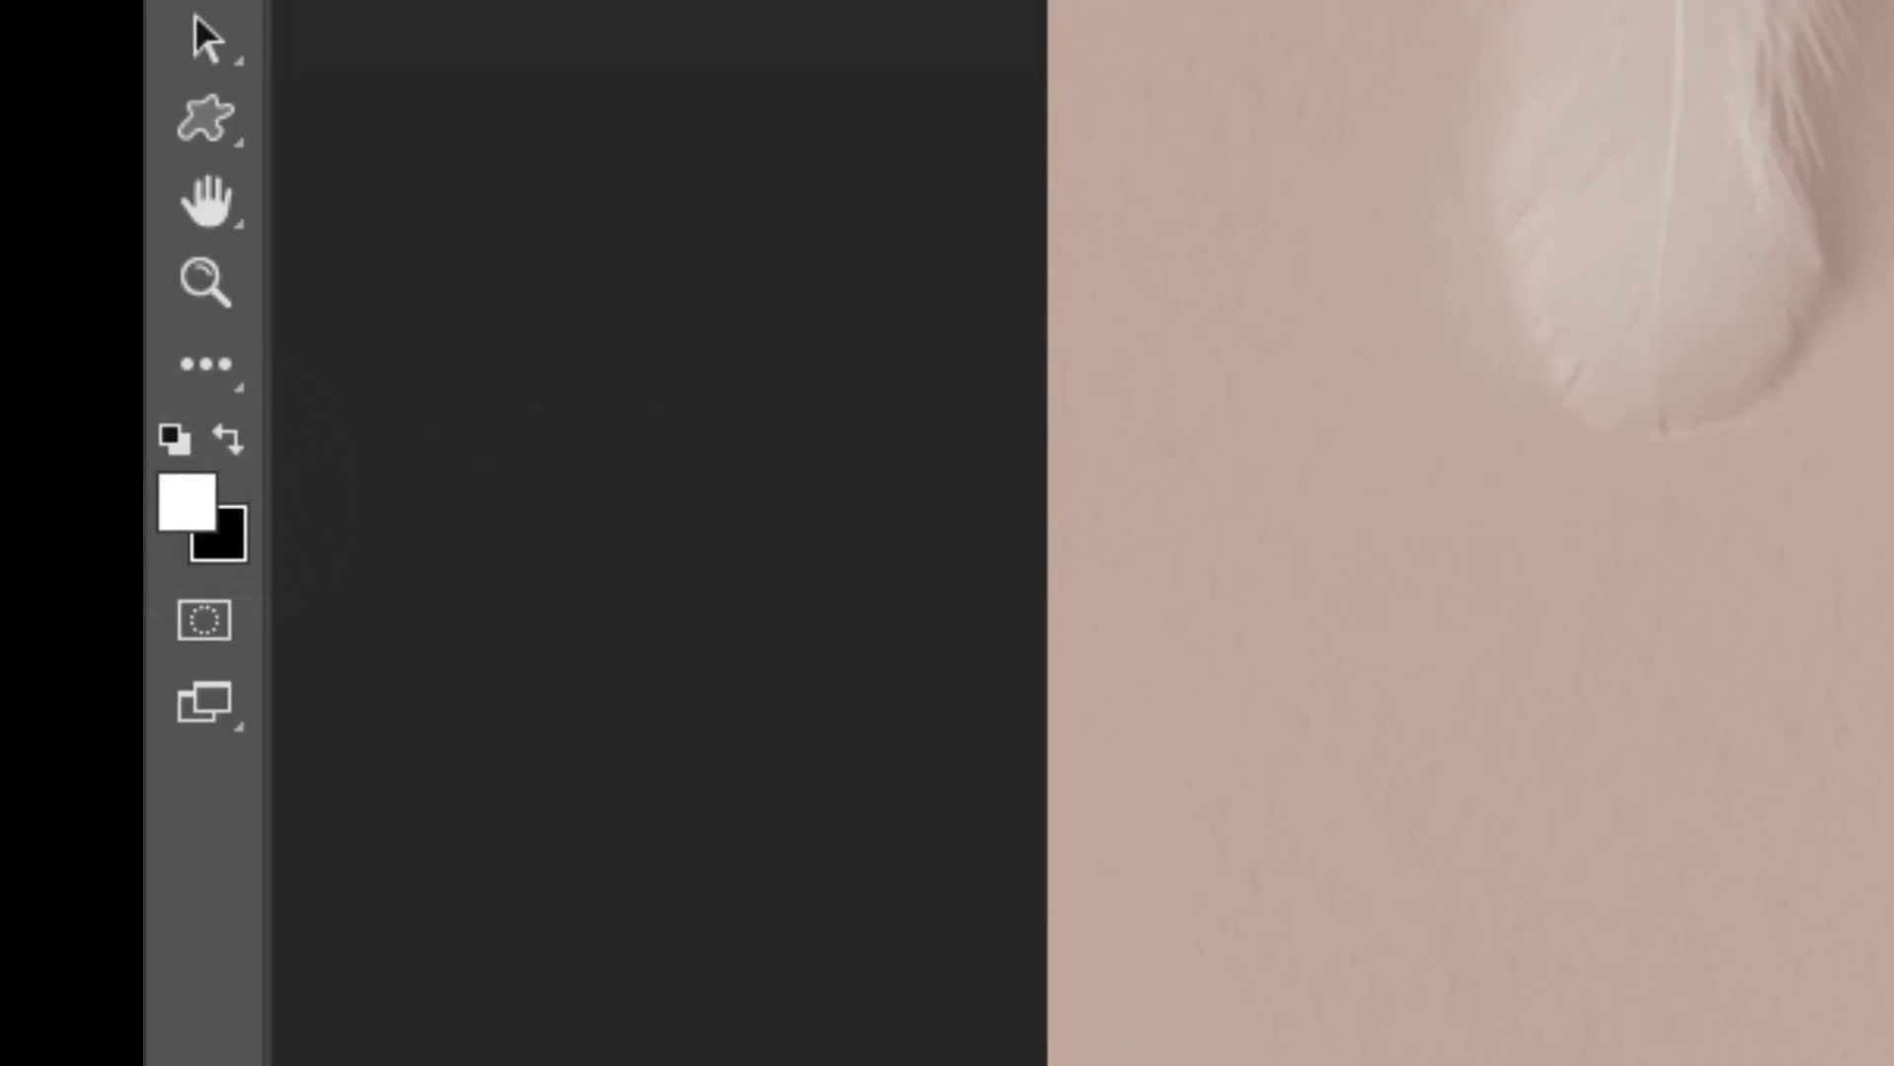
{"action": "left_click", "coordinate": [229, 439]}
{"action": "left_click", "coordinate": [229, 439]}
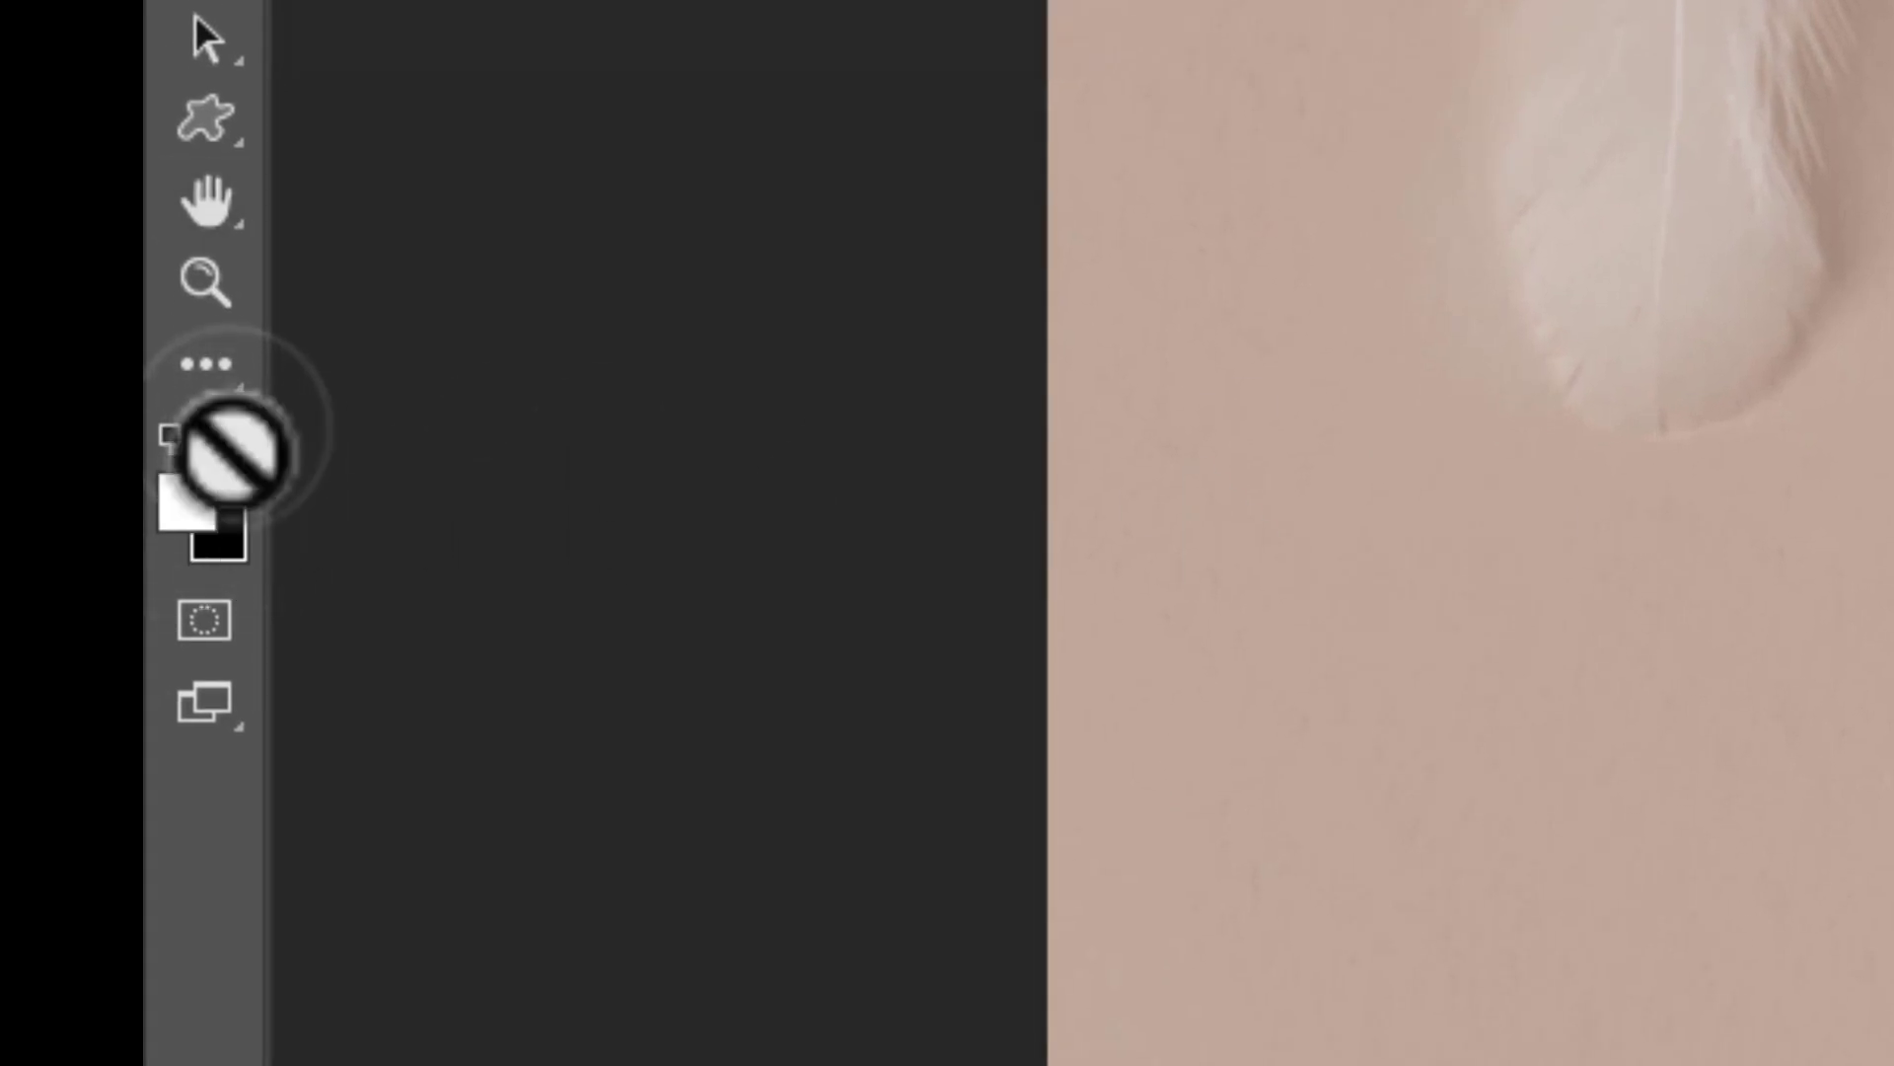
{"action": "key", "text": "x"}
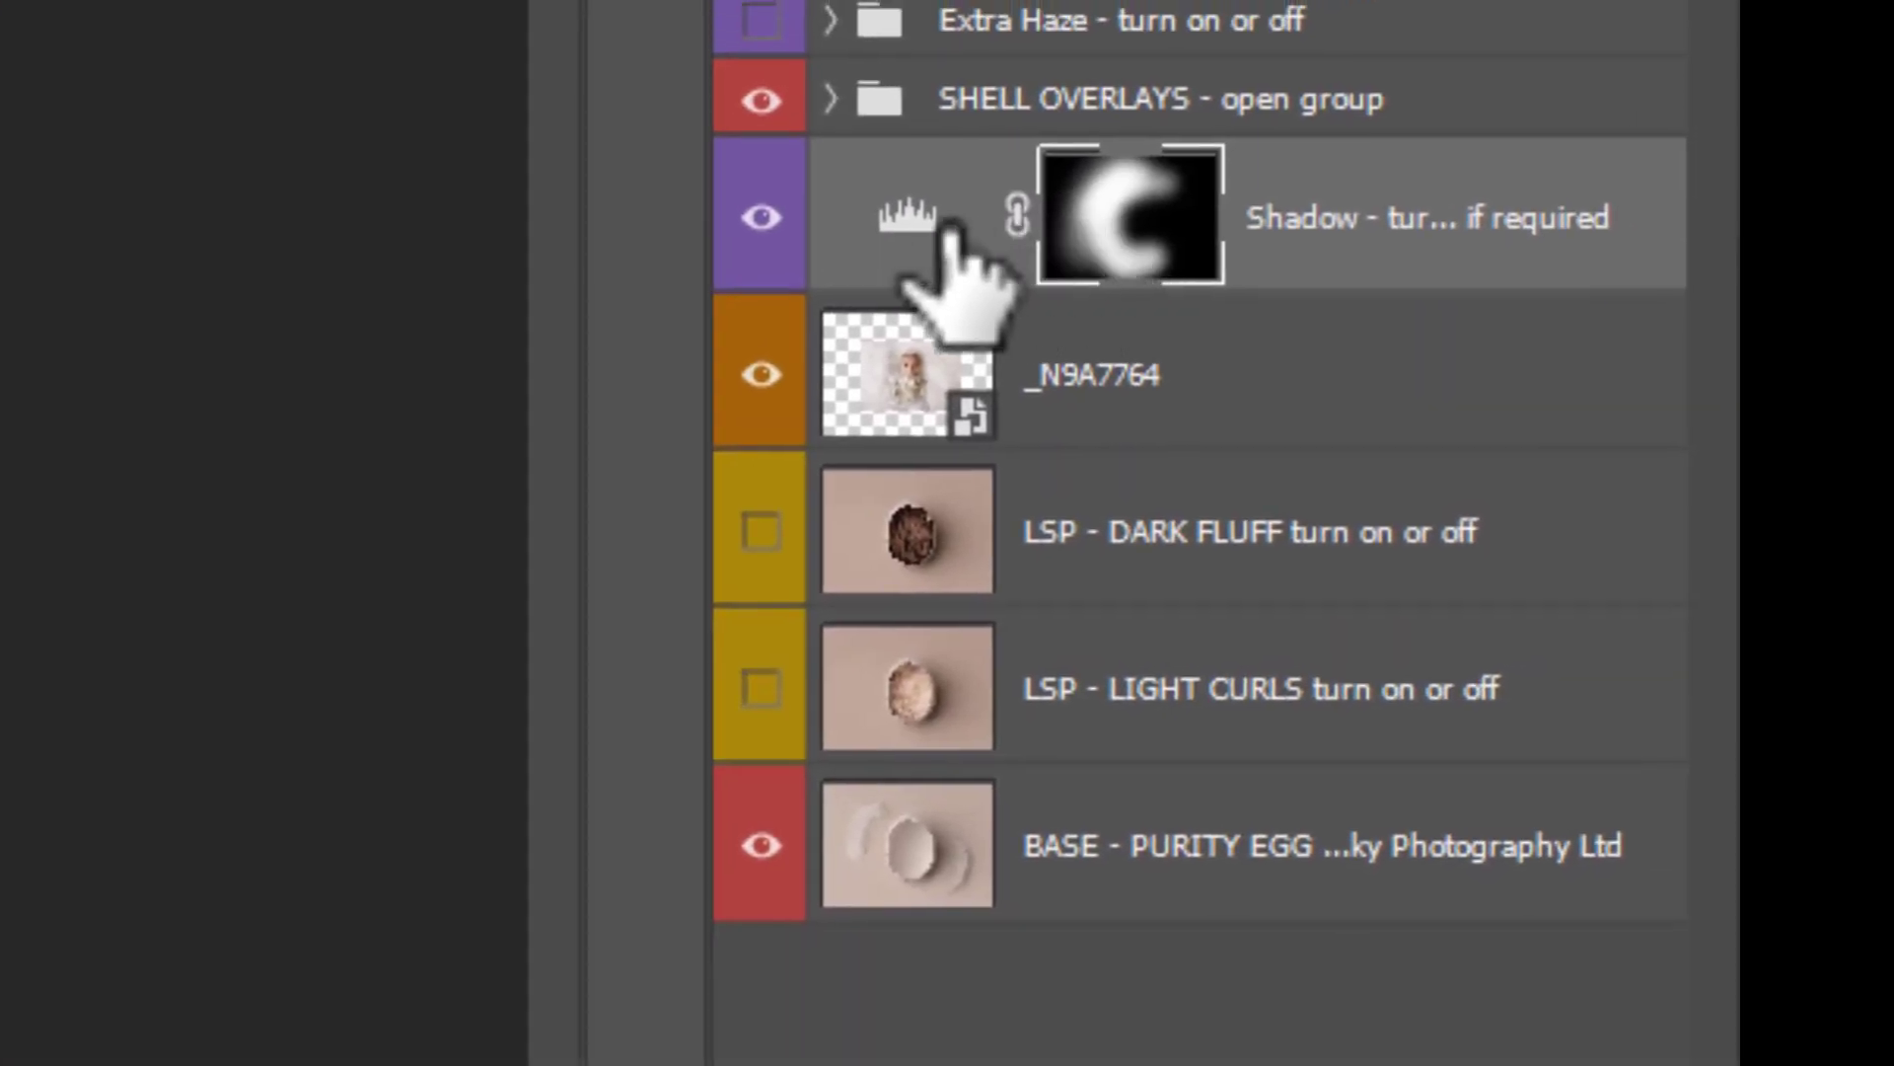
{"action": "left_click", "coordinate": [917, 219]}
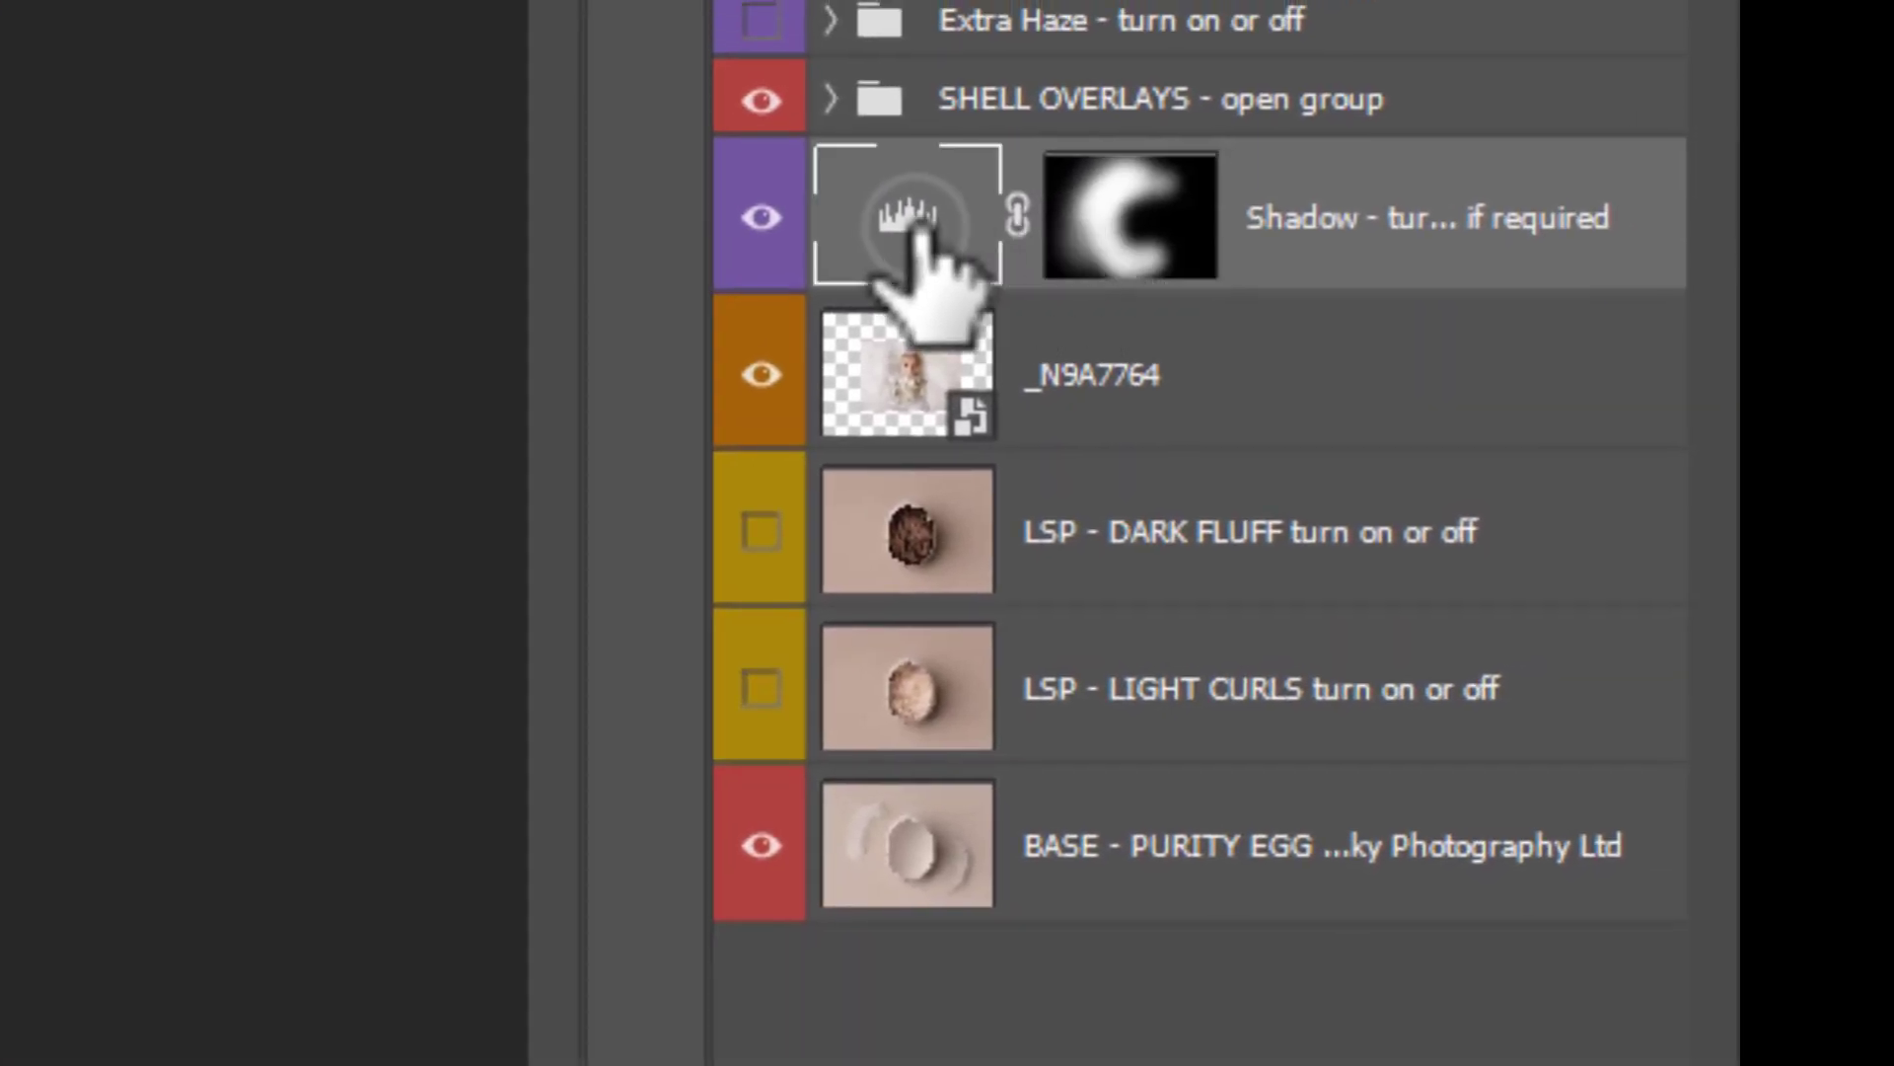
{"action": "left_click", "coordinate": [1100, 207]}
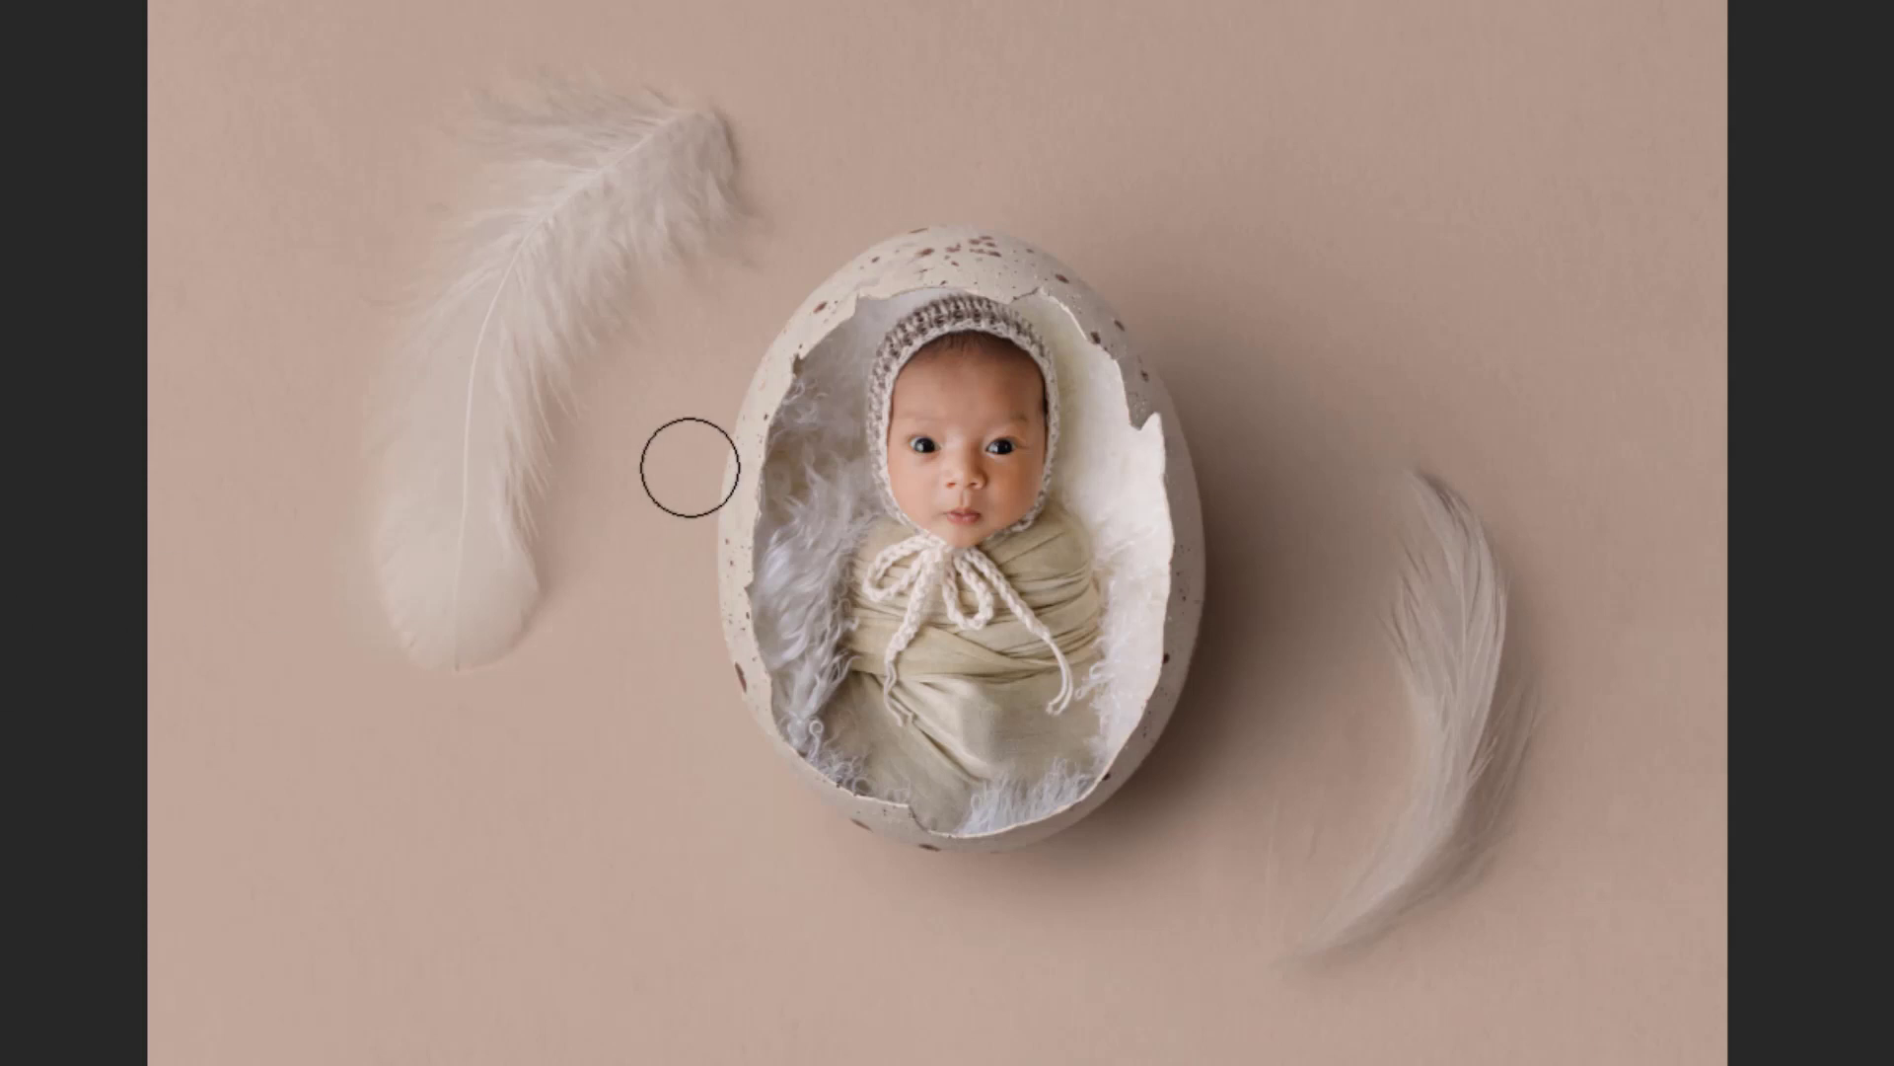
Enlarge the brush to 1500 and paint white on the Shadow mask down the egg's left side to extend the shading
{"action": "key", "text": "bracketright"}
{"action": "key", "text": "bracketright"}
{"action": "key", "text": "bracketright"}
{"action": "key", "text": "bracketright"}
{"action": "key", "text": "bracketright"}
{"action": "key", "text": "bracketright"}
{"action": "key", "text": "bracketright"}
{"action": "key", "text": "bracketright"}
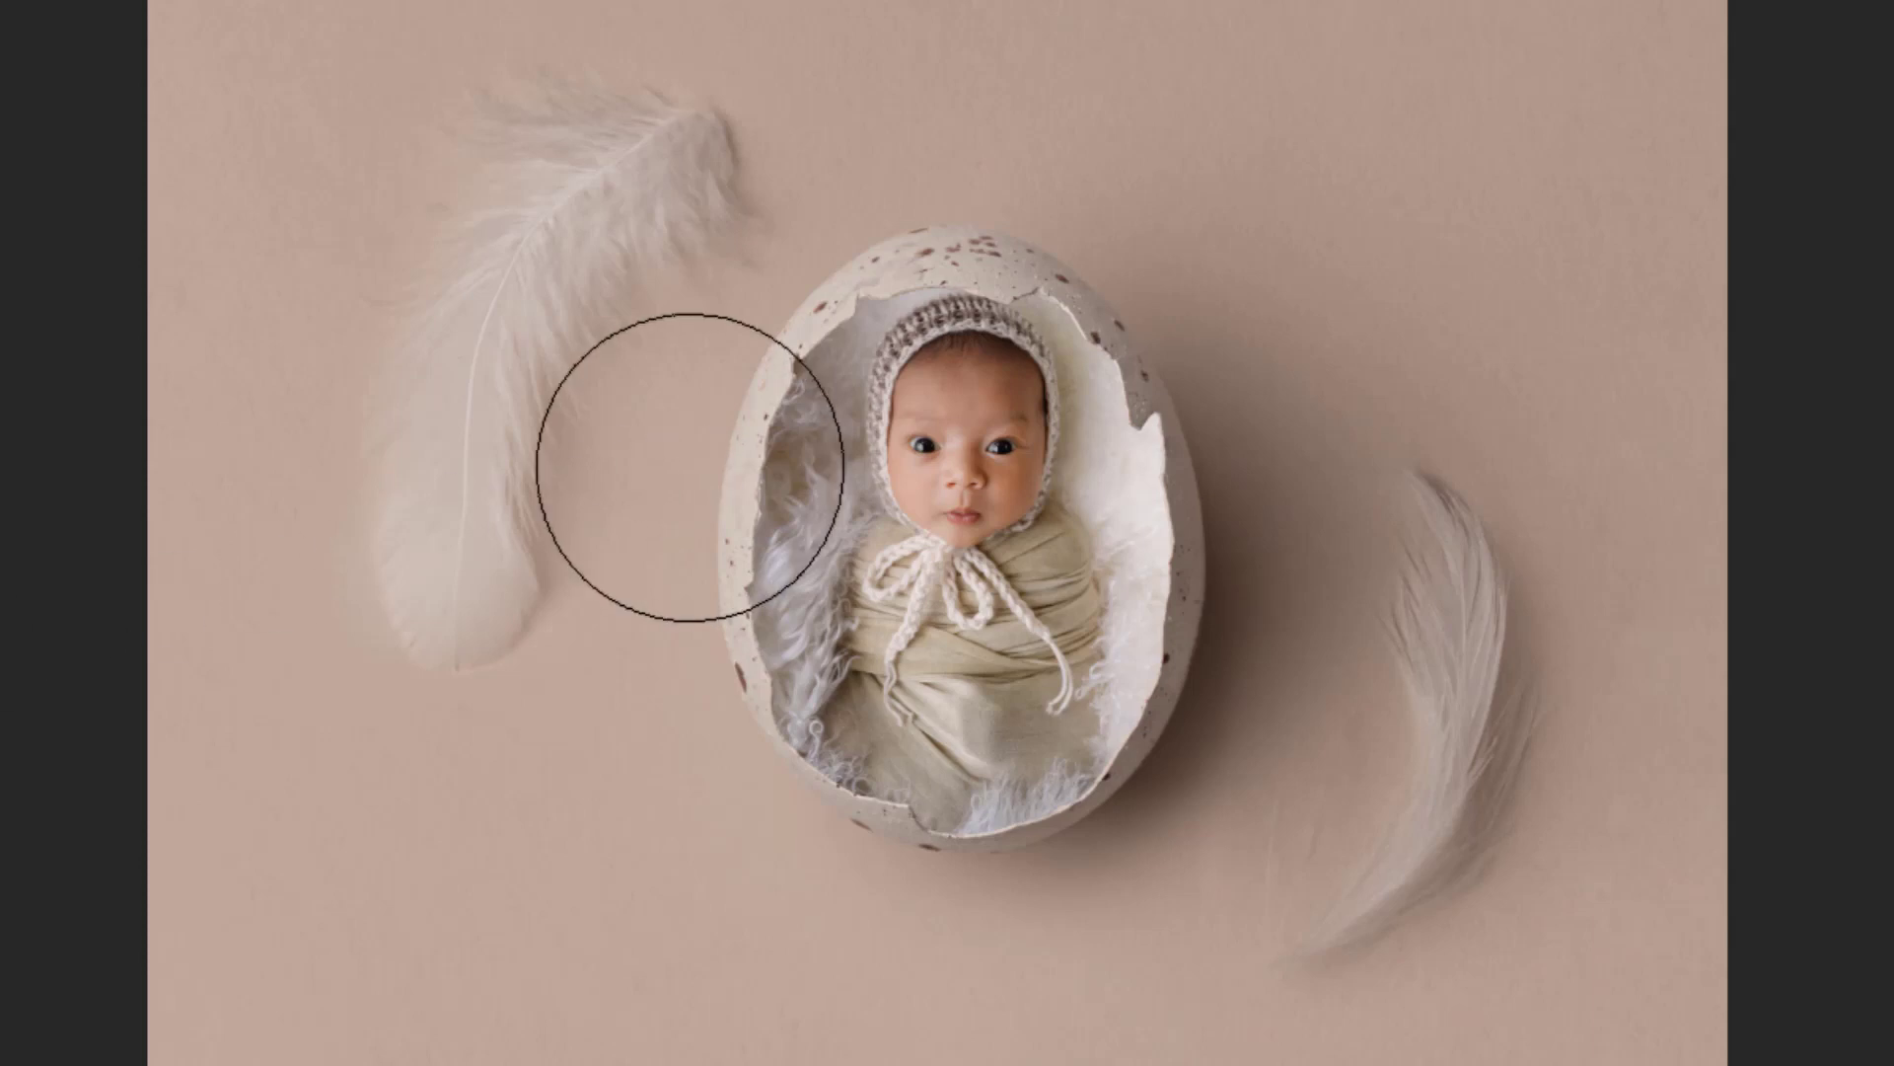
{"action": "left_click", "coordinate": [790, 205]}
{"action": "mouse_move", "coordinate": [799, 211]}
{"action": "left_mouse_down"}
{"action": "mouse_move", "coordinate": [749, 322]}
{"action": "mouse_move", "coordinate": [688, 638]}
{"action": "mouse_move", "coordinate": [751, 813]}
{"action": "left_mouse_up"}
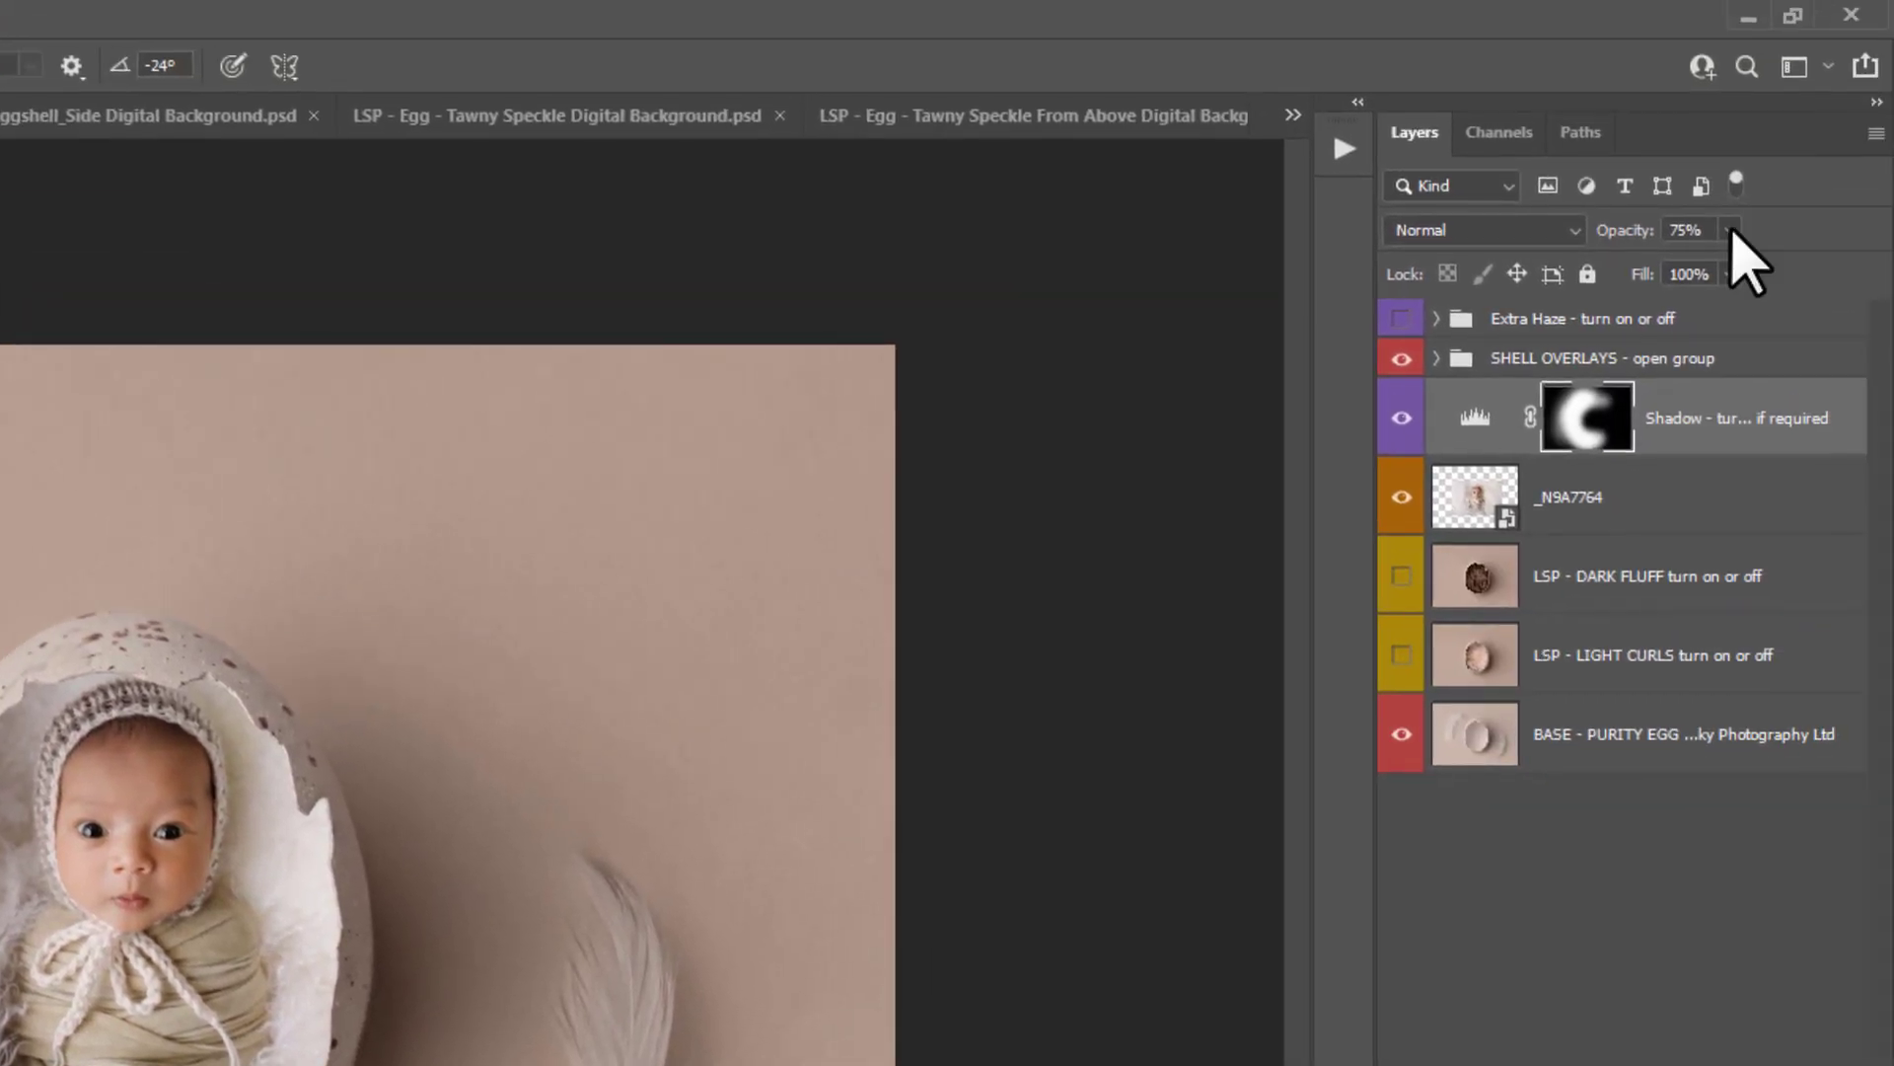
Lower the Shadow layer's opacity to 58%
{"action": "left_click", "coordinate": [1797, 199]}
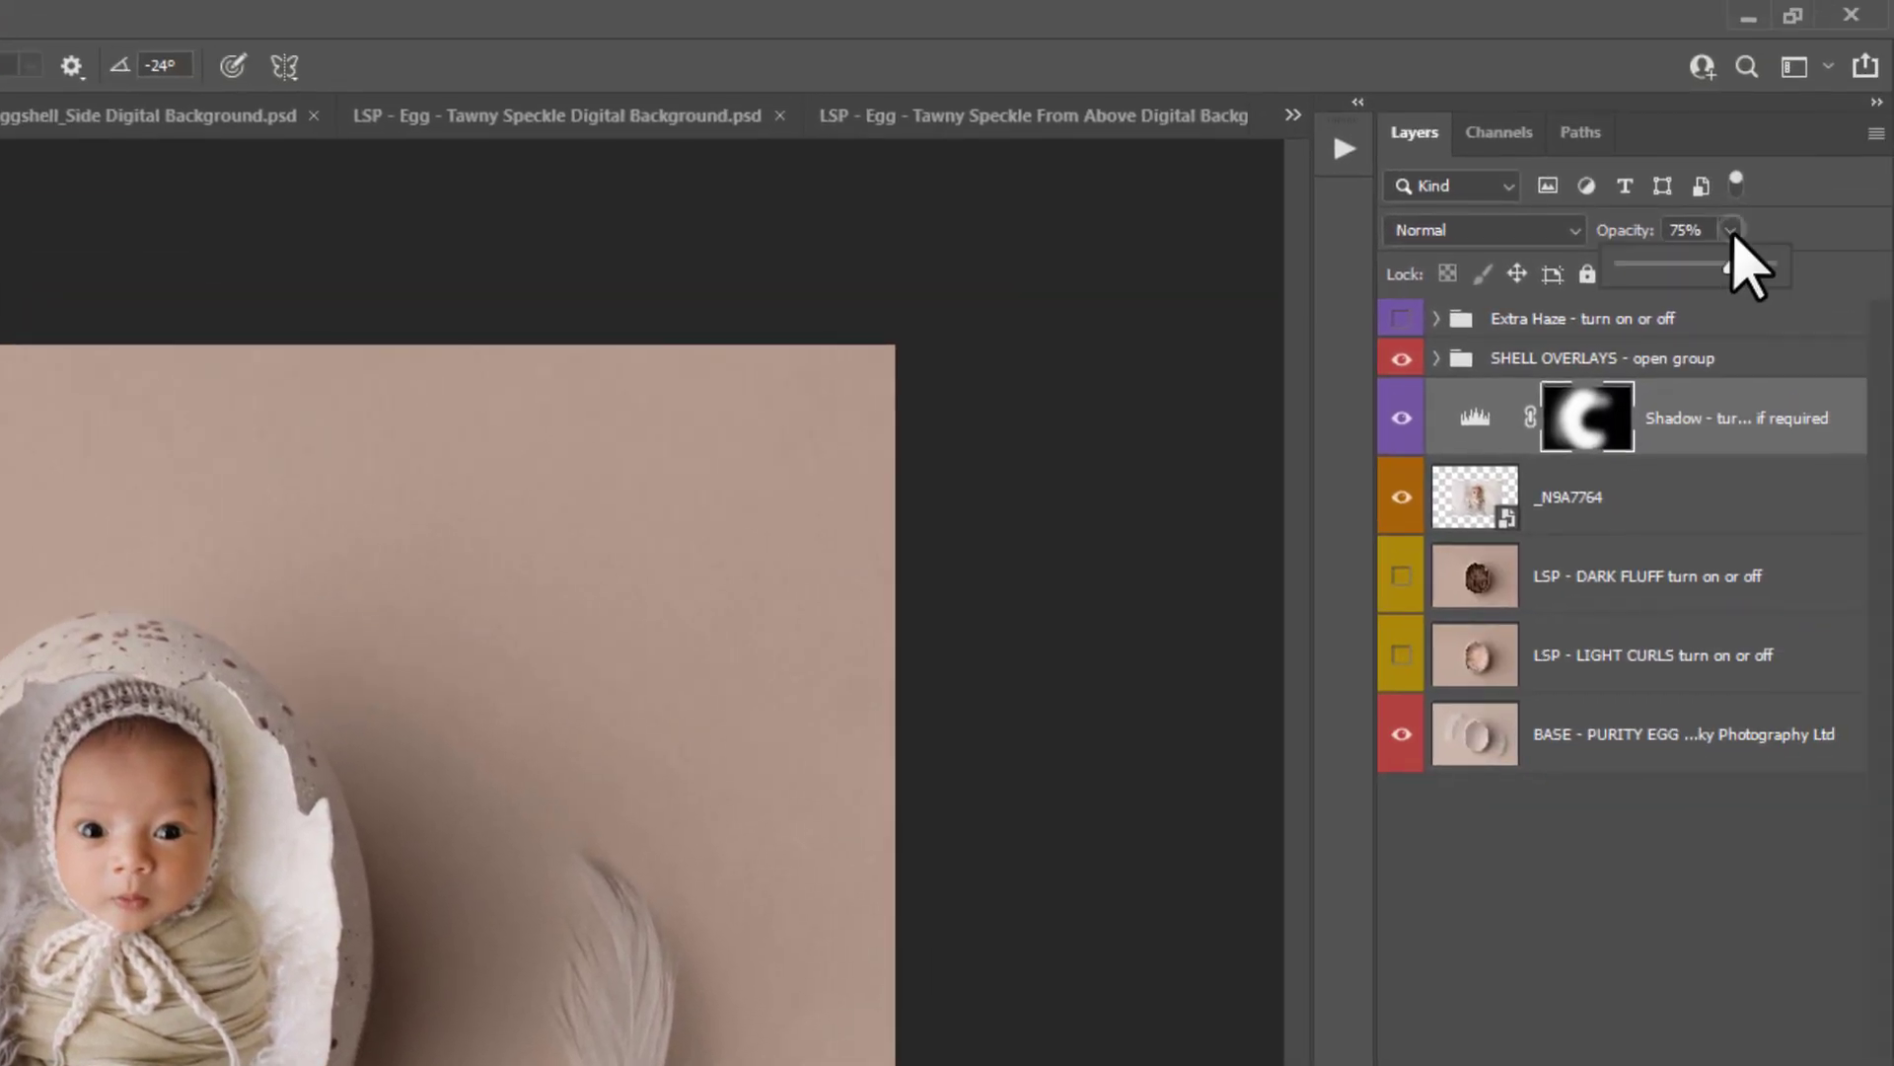
{"action": "left_click_drag", "start_coordinate": [1793, 223], "coordinate": [1713, 244]}
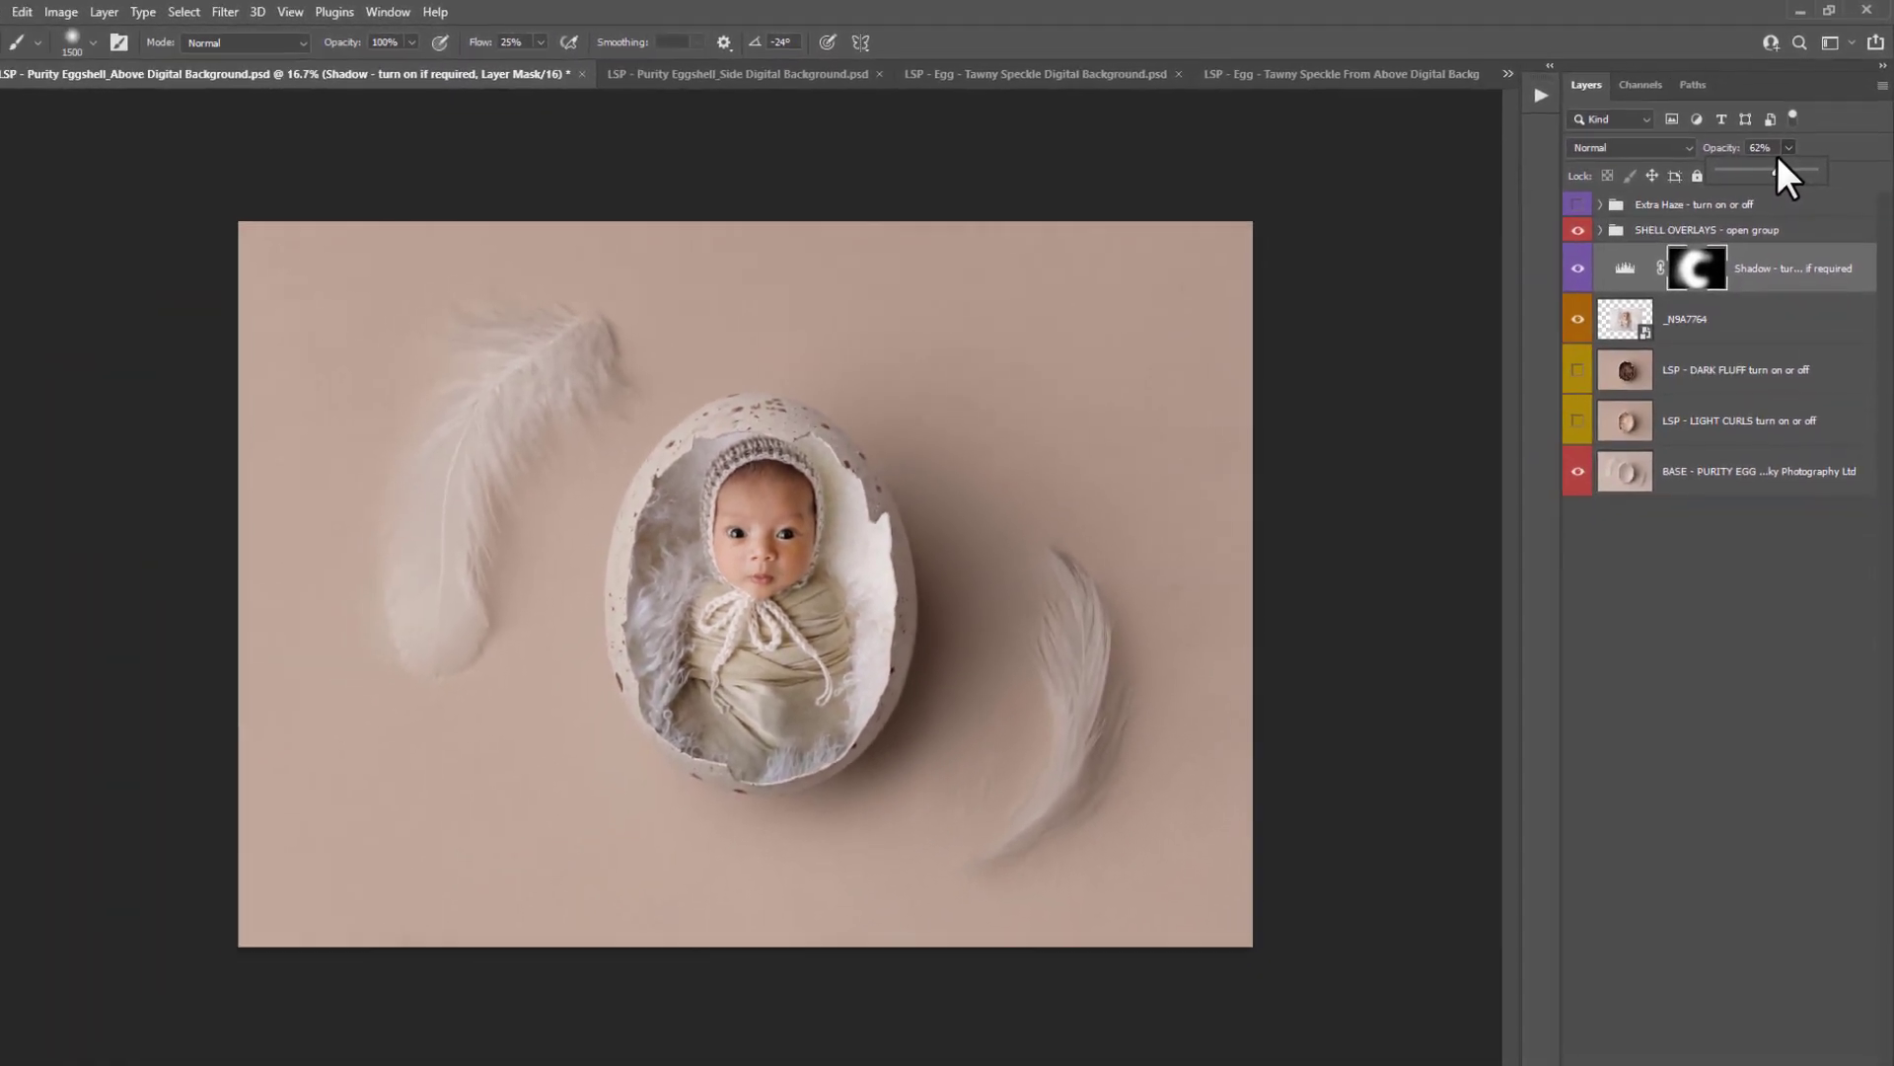
{"action": "left_click_drag", "start_coordinate": [1776, 158], "coordinate": [1774, 150]}
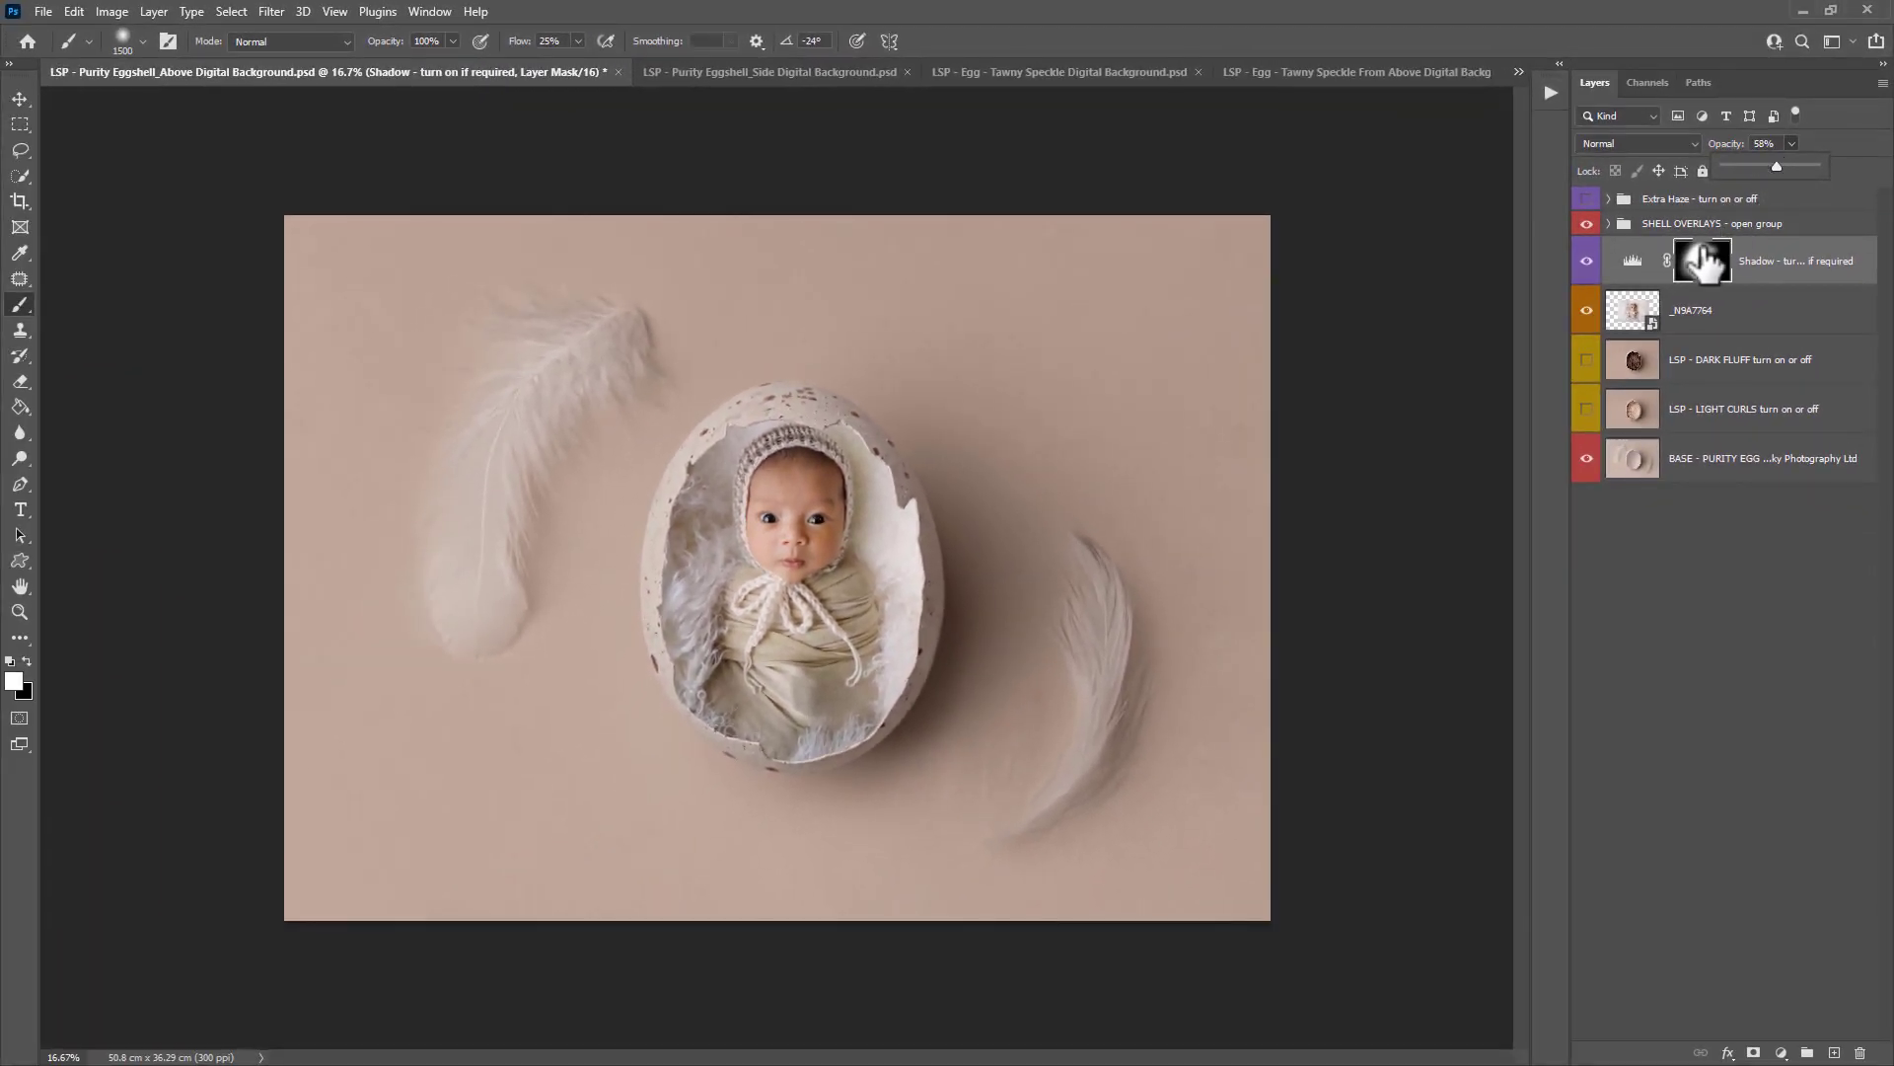
Adjust the Shadow layer's Levels to input black 65, midtone about 0.36 and output white 242, closing the settings when done
{"action": "left_click", "coordinate": [1634, 261]}
{"action": "left_click", "coordinate": [1634, 262]}
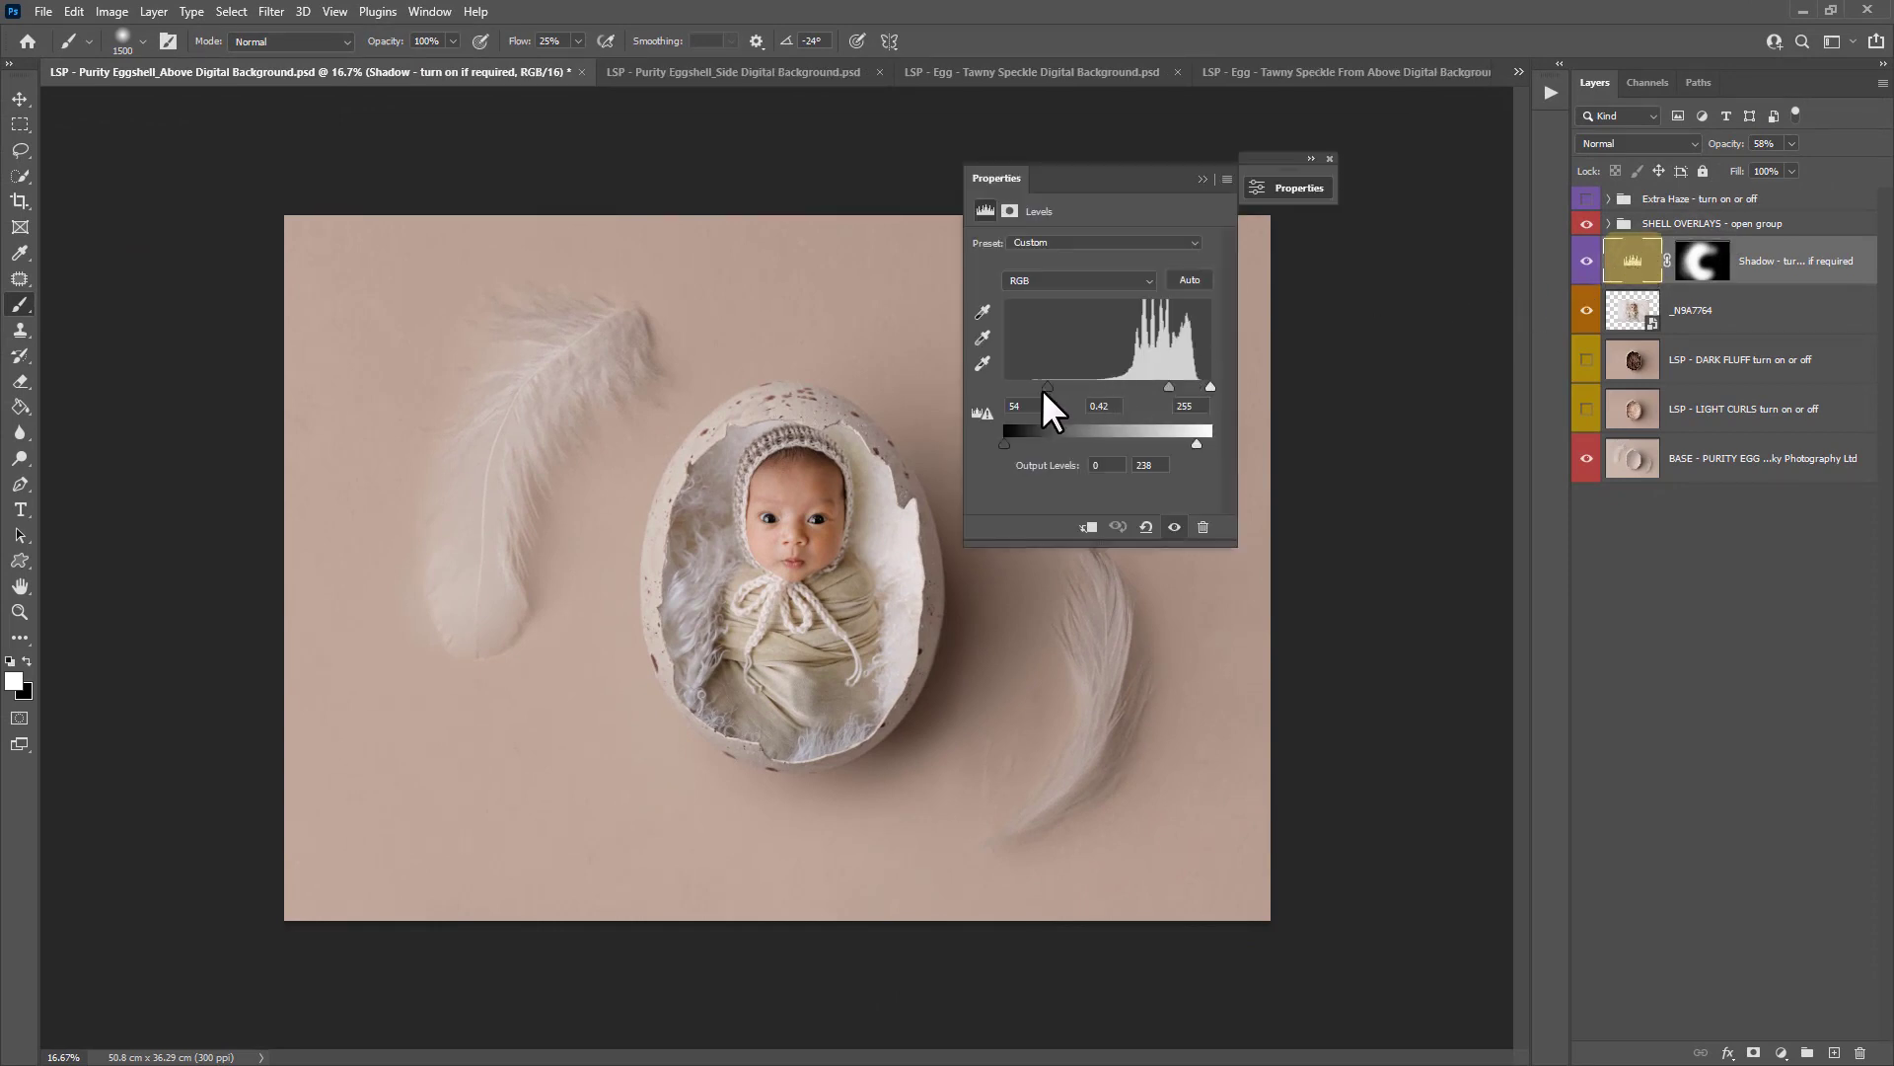
{"action": "mouse_move", "coordinate": [1043, 387]}
{"action": "left_mouse_down"}
{"action": "mouse_move", "coordinate": [1021, 387]}
{"action": "mouse_move", "coordinate": [1081, 381]}
{"action": "mouse_move", "coordinate": [1028, 377]}
{"action": "mouse_move", "coordinate": [1052, 378]}
{"action": "left_mouse_up"}
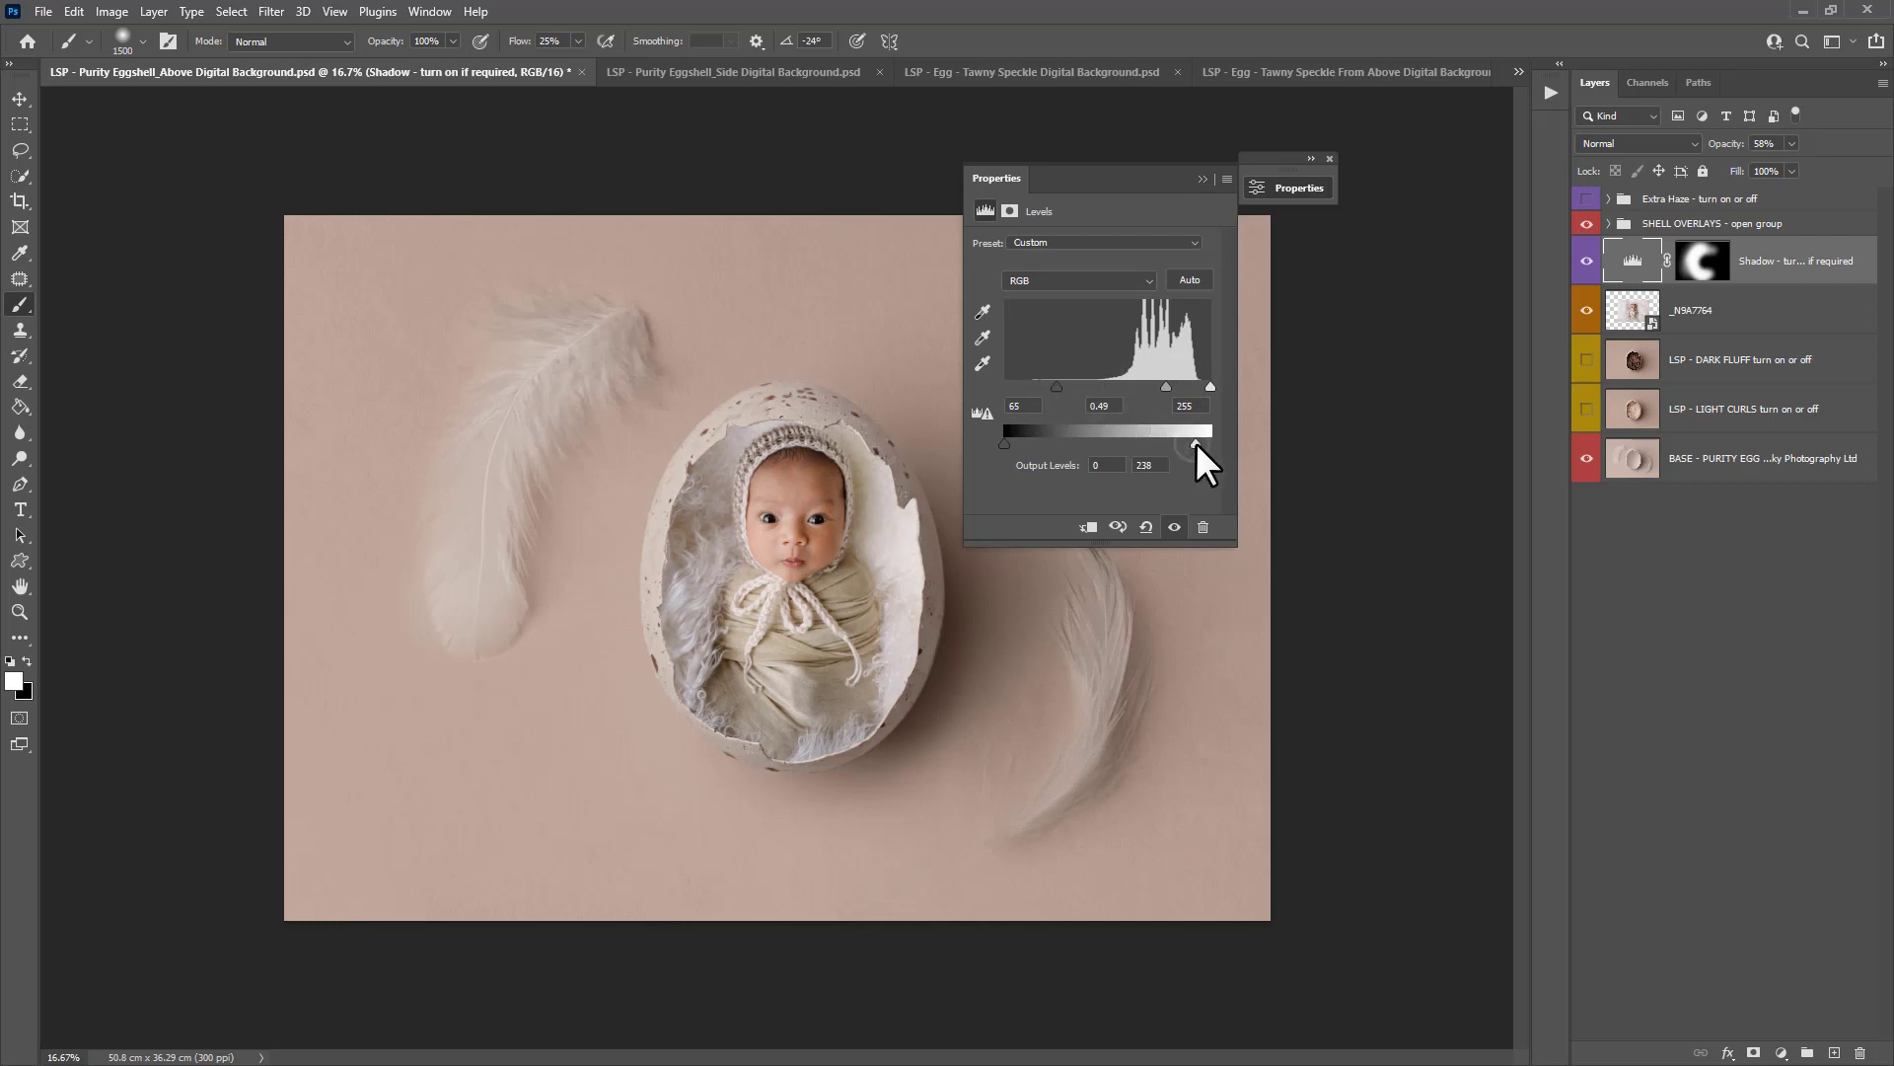
{"action": "left_click_drag", "start_coordinate": [1196, 444], "coordinate": [1175, 385]}
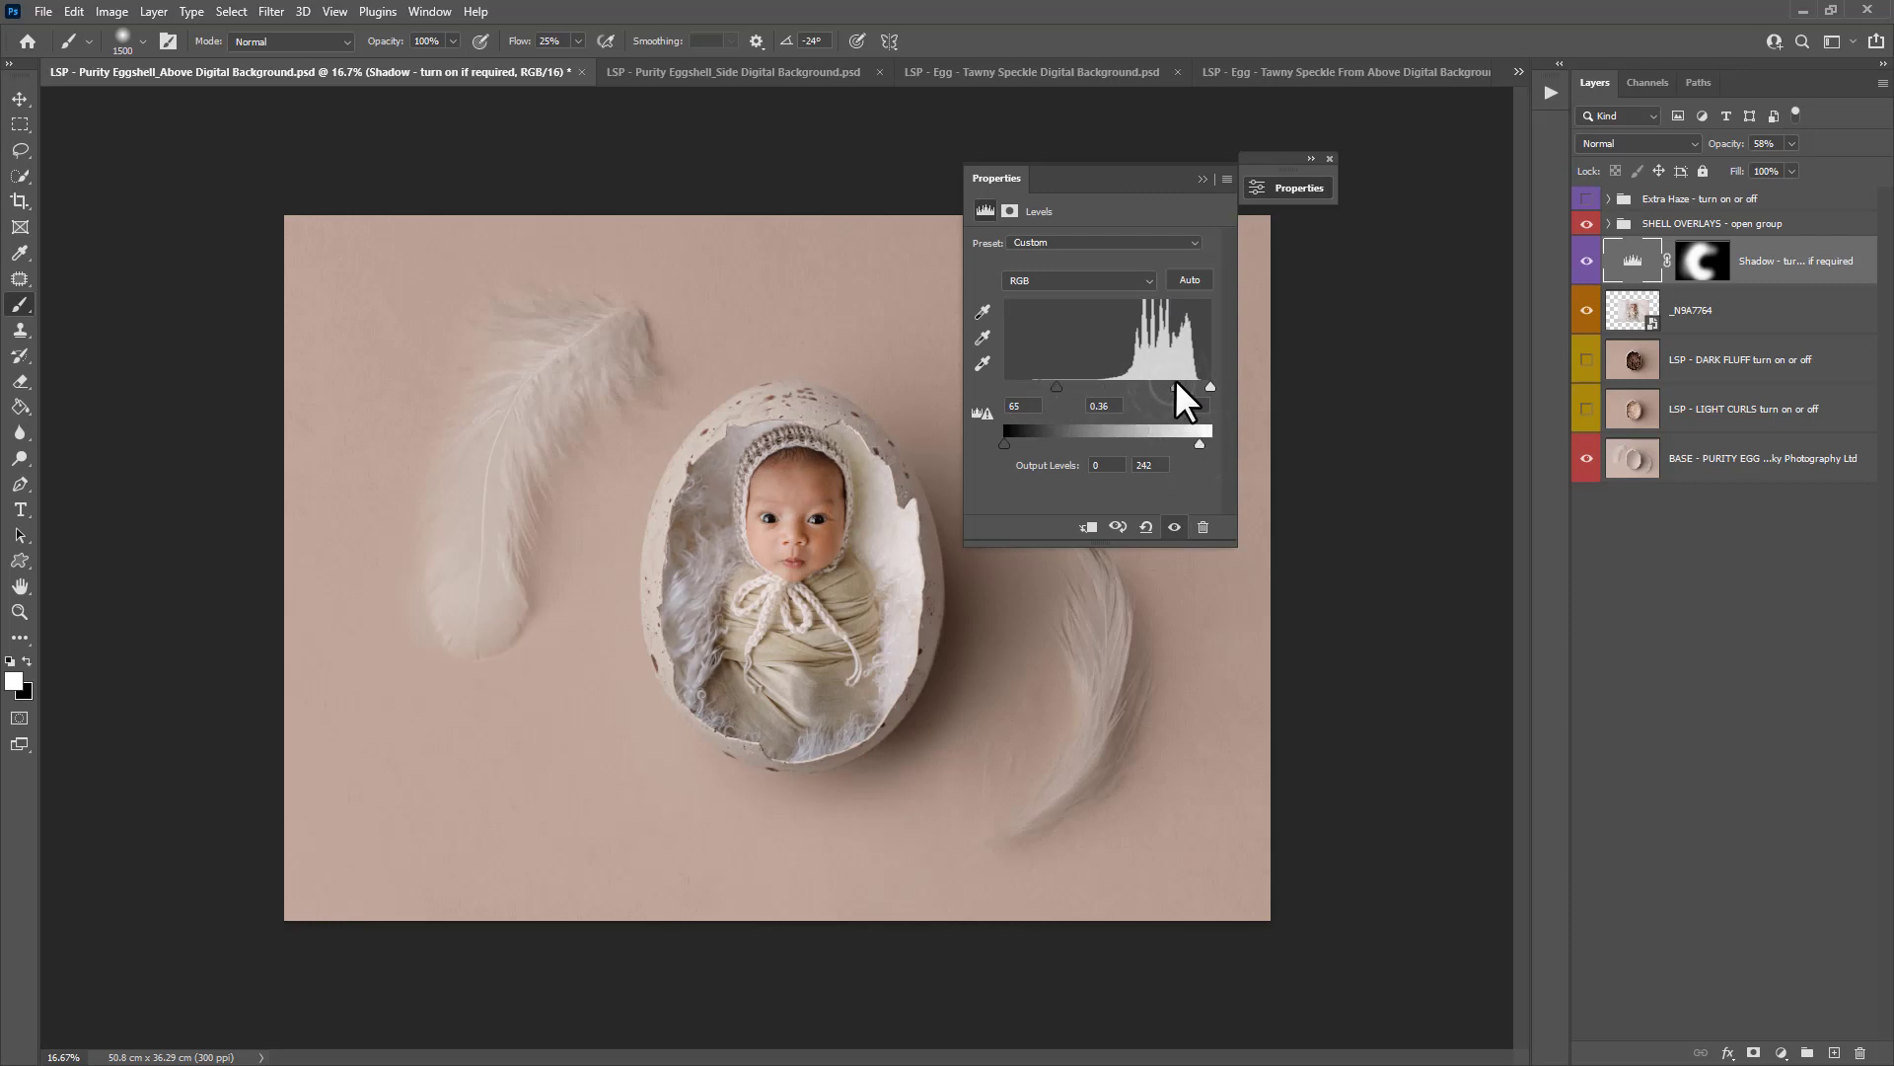
{"action": "left_click", "coordinate": [1202, 179]}
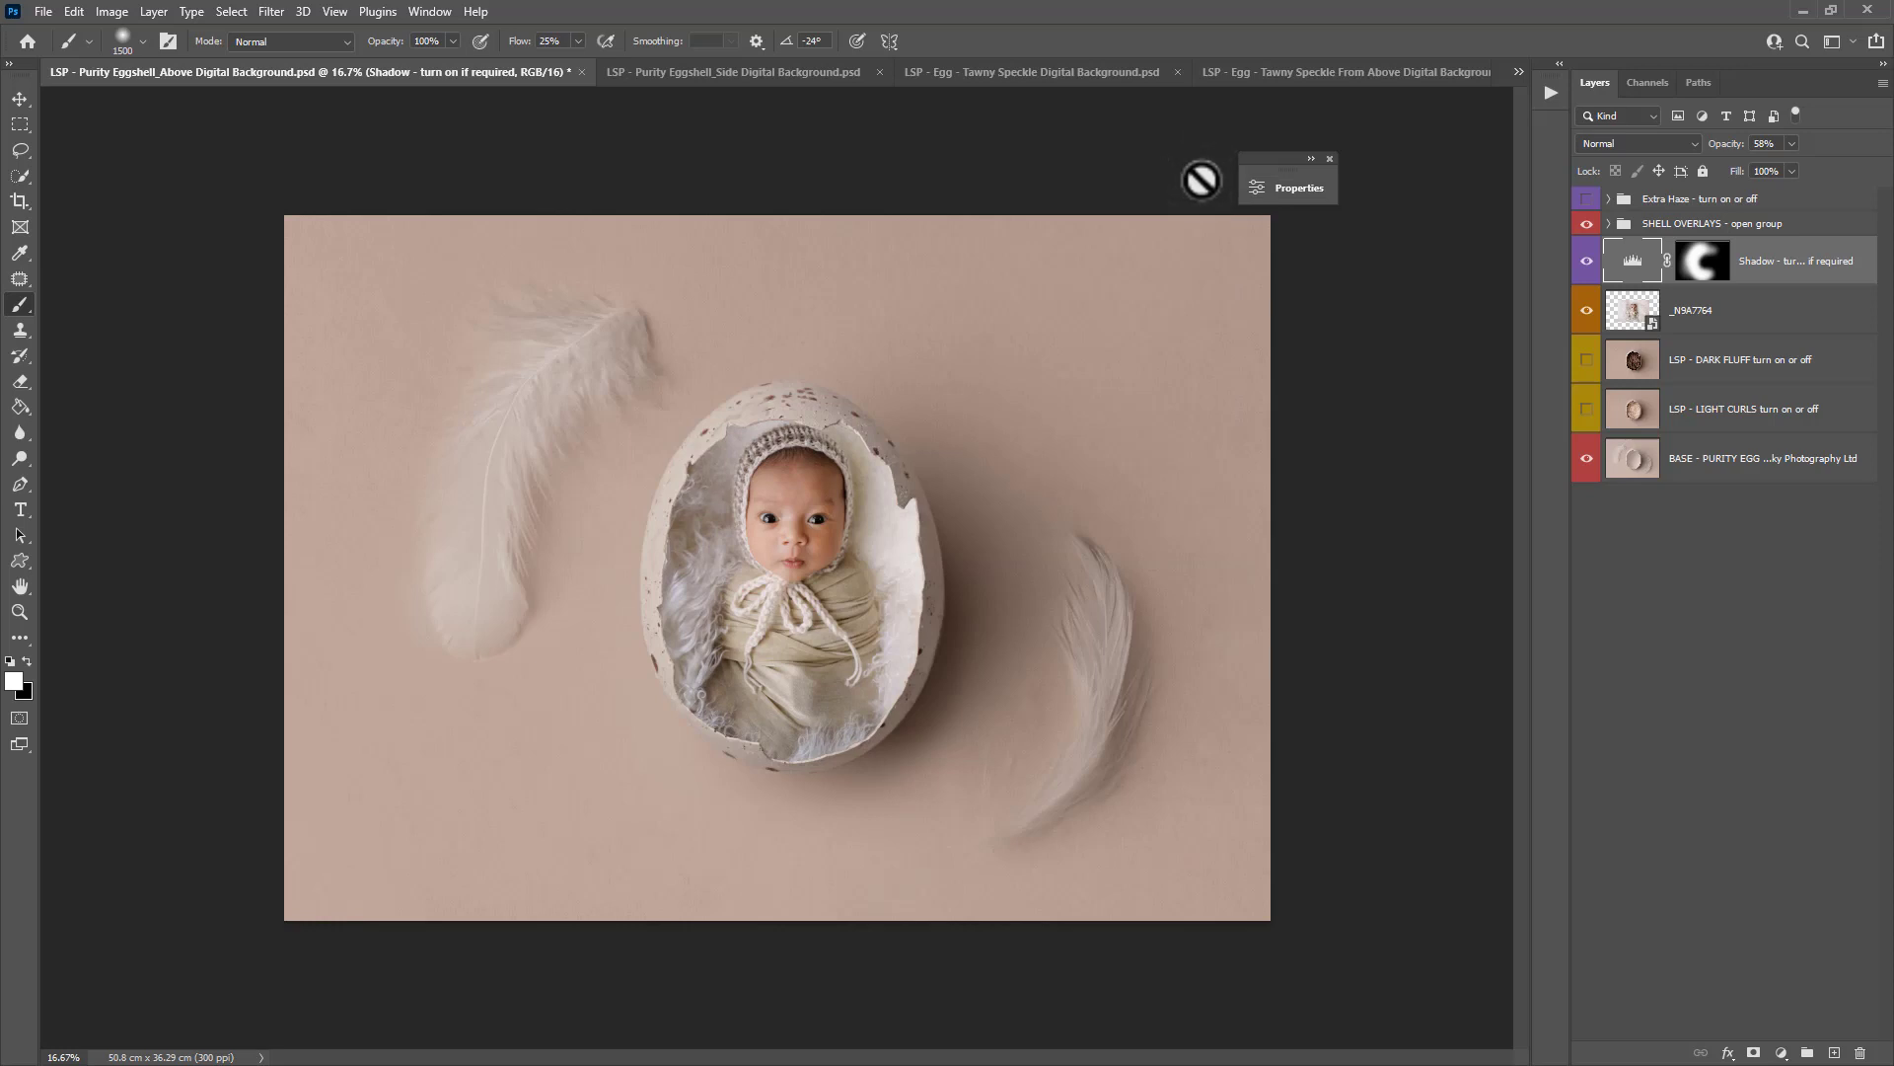
Add a Photo Filter adjustment above the baby photo layer, using Warming Filter (85) at 10% density, and close its settings
{"action": "left_click", "coordinate": [1746, 315]}
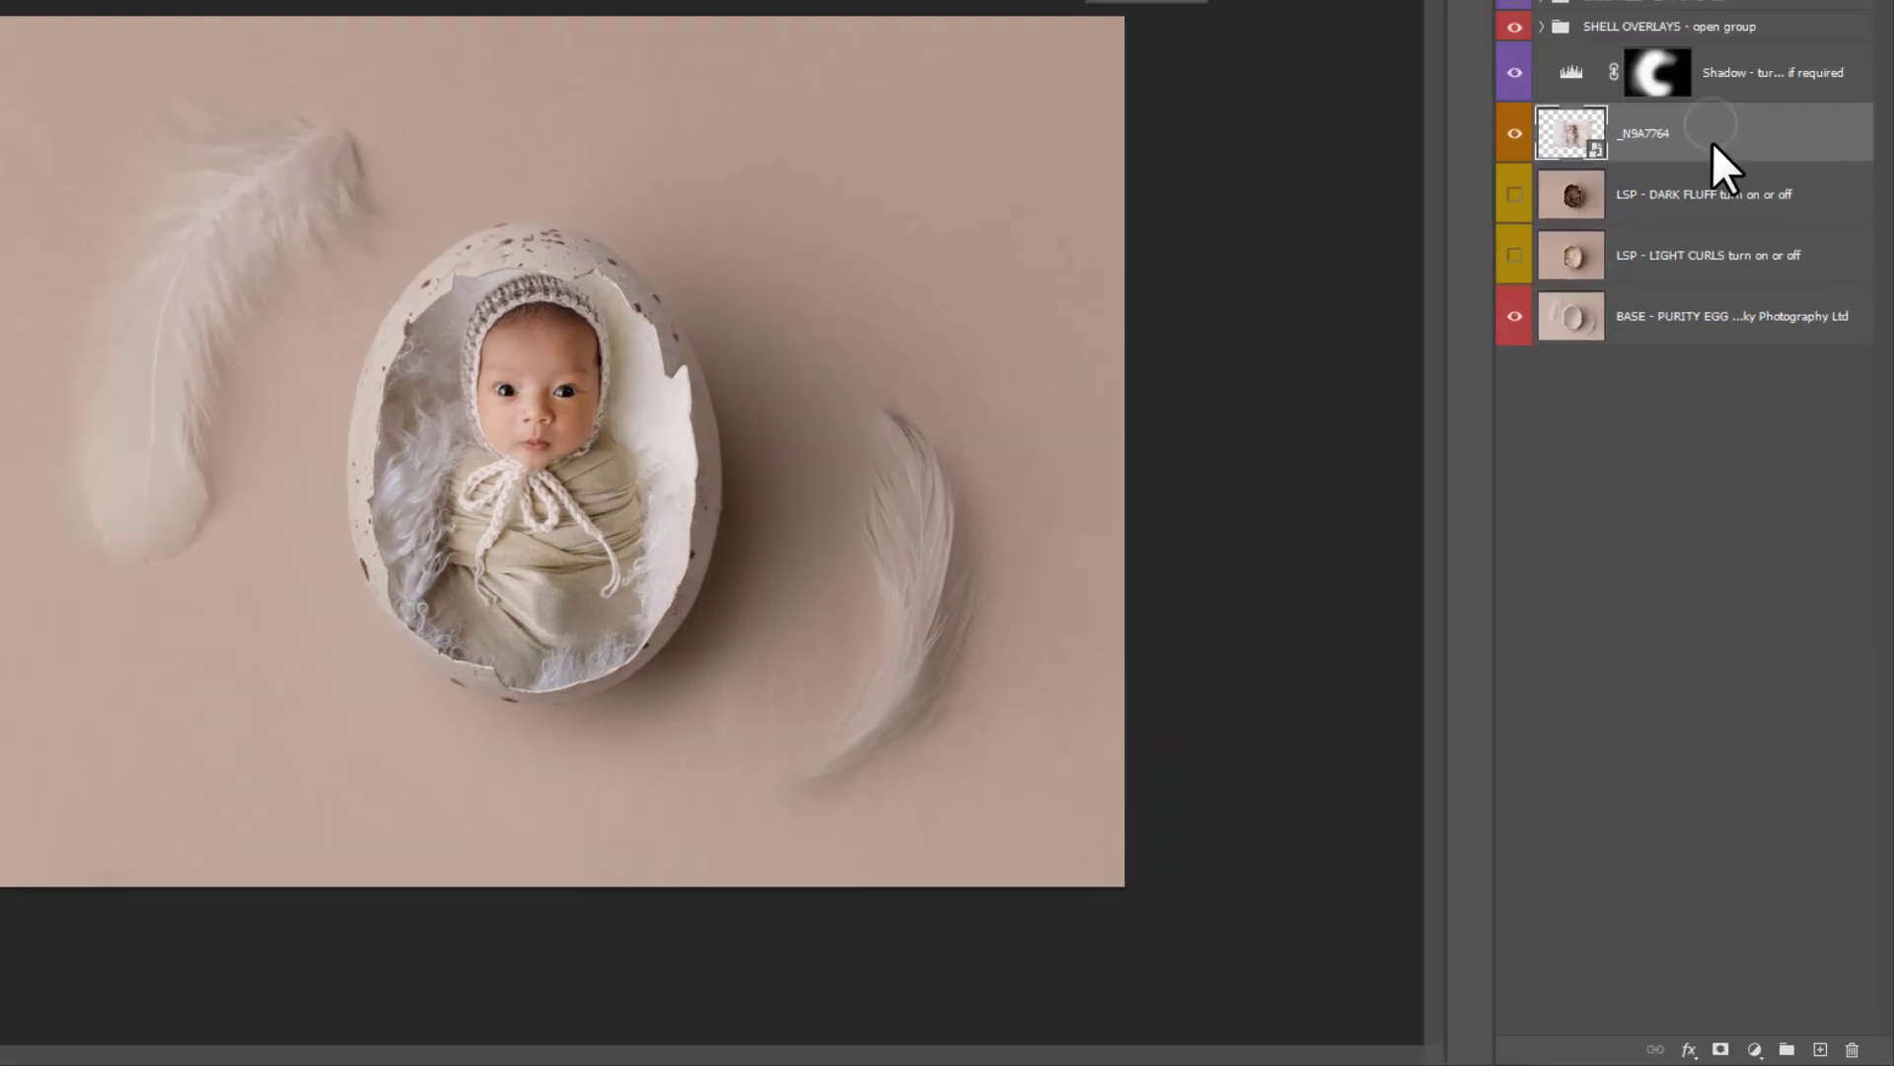
{"action": "left_click", "coordinate": [1754, 1048]}
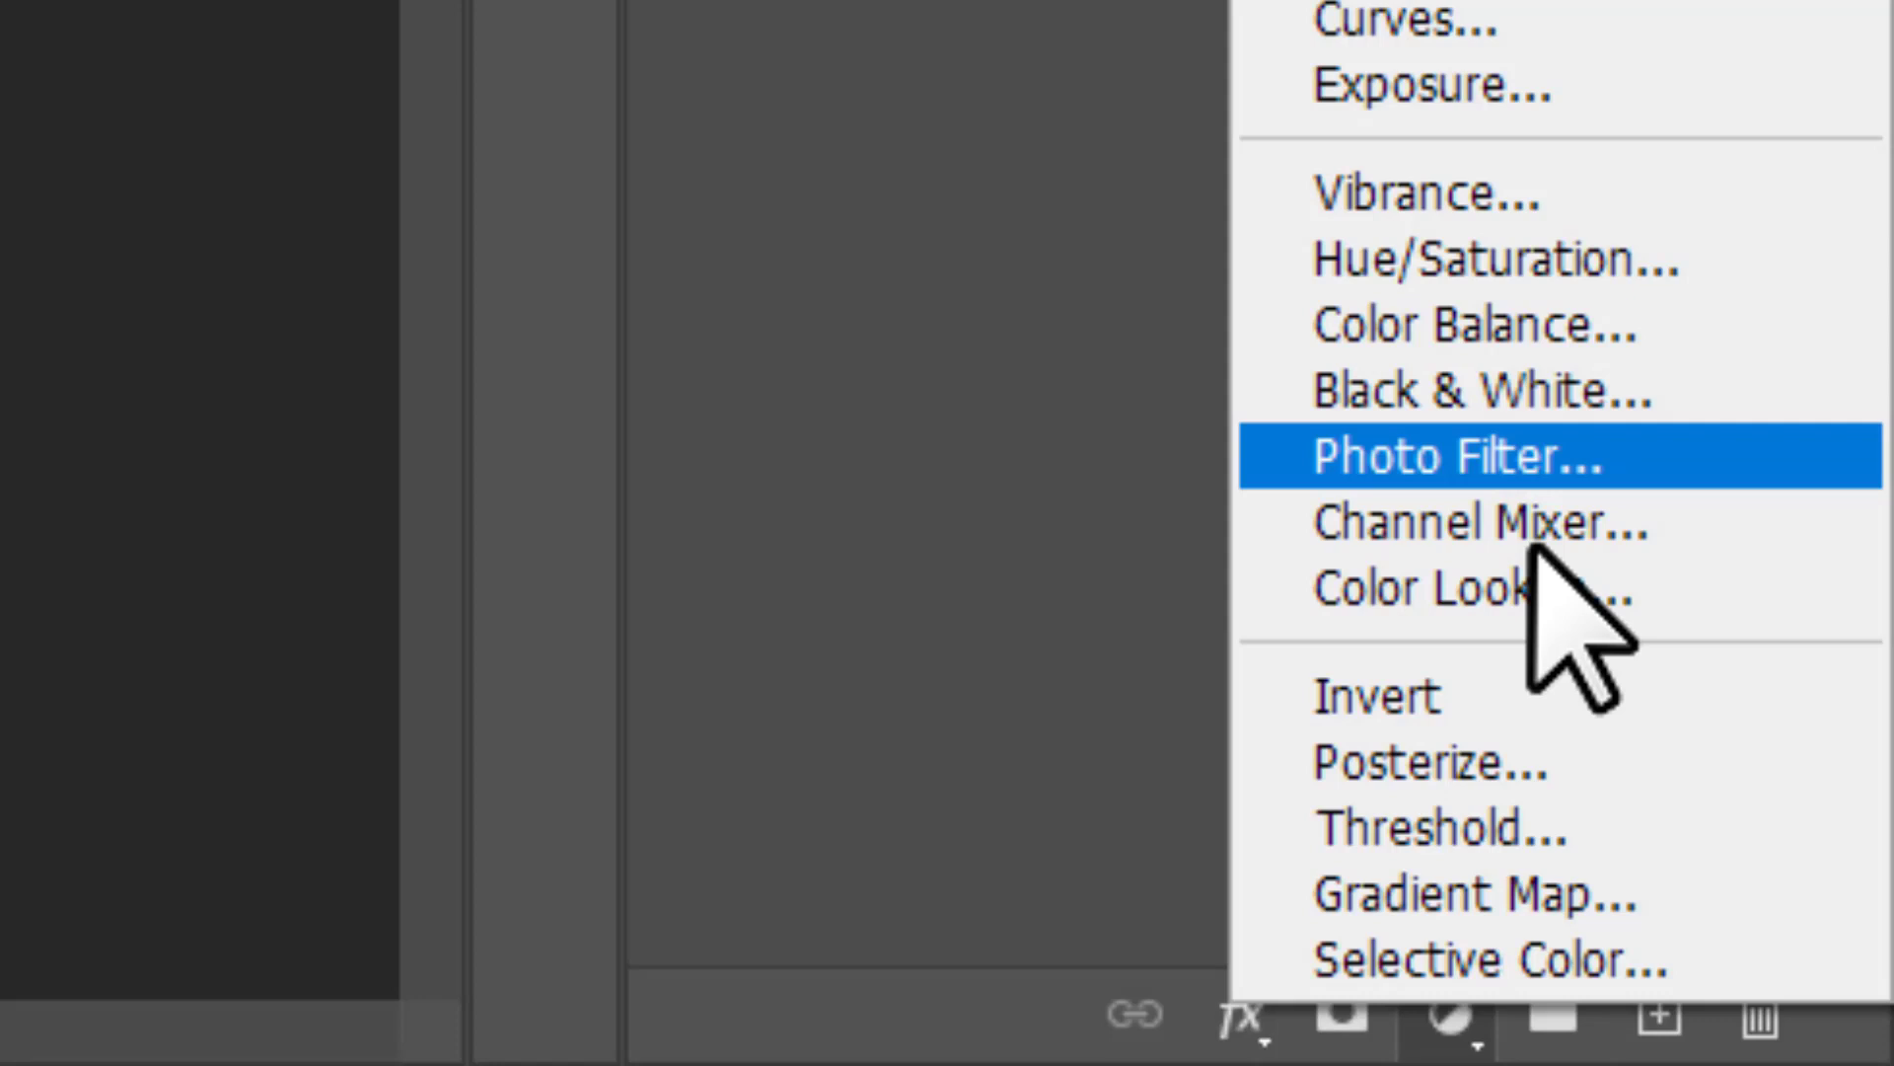
{"action": "left_click", "coordinate": [1171, 475]}
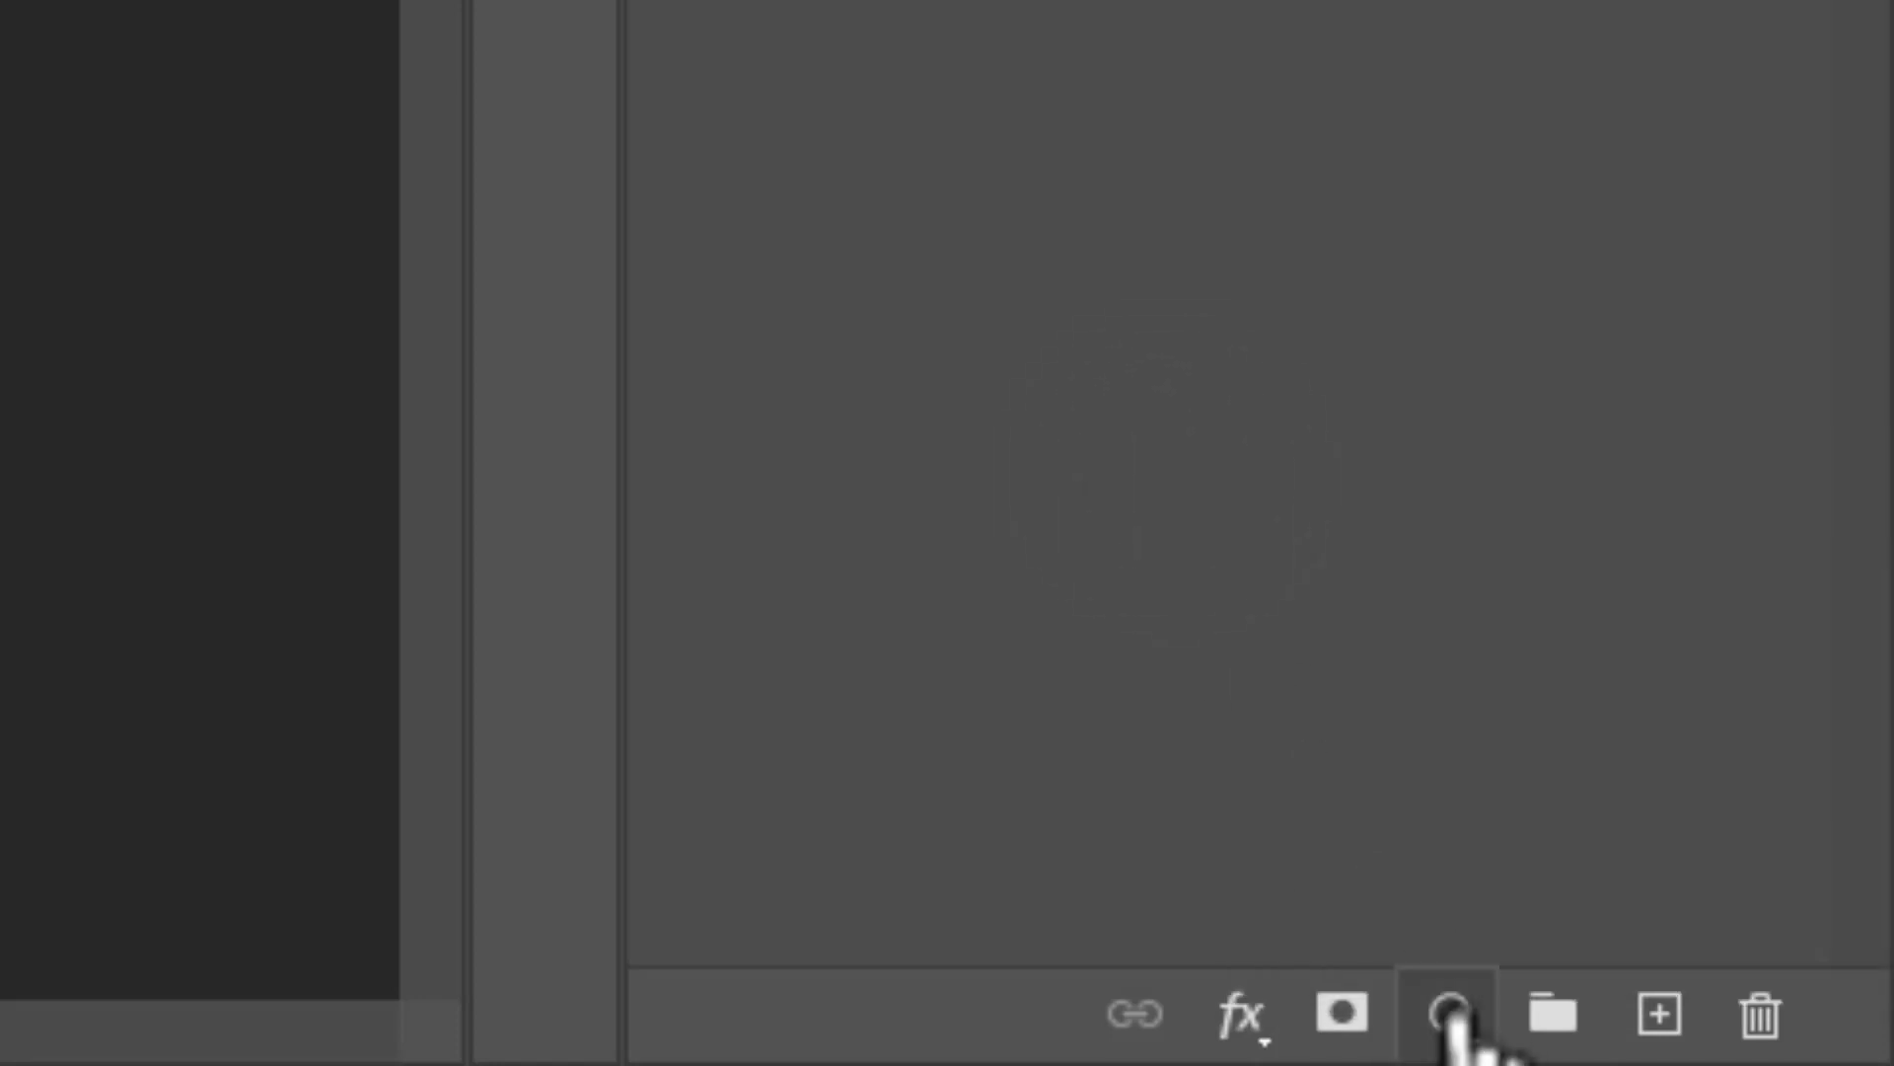
{"action": "left_click", "coordinate": [1450, 1016]}
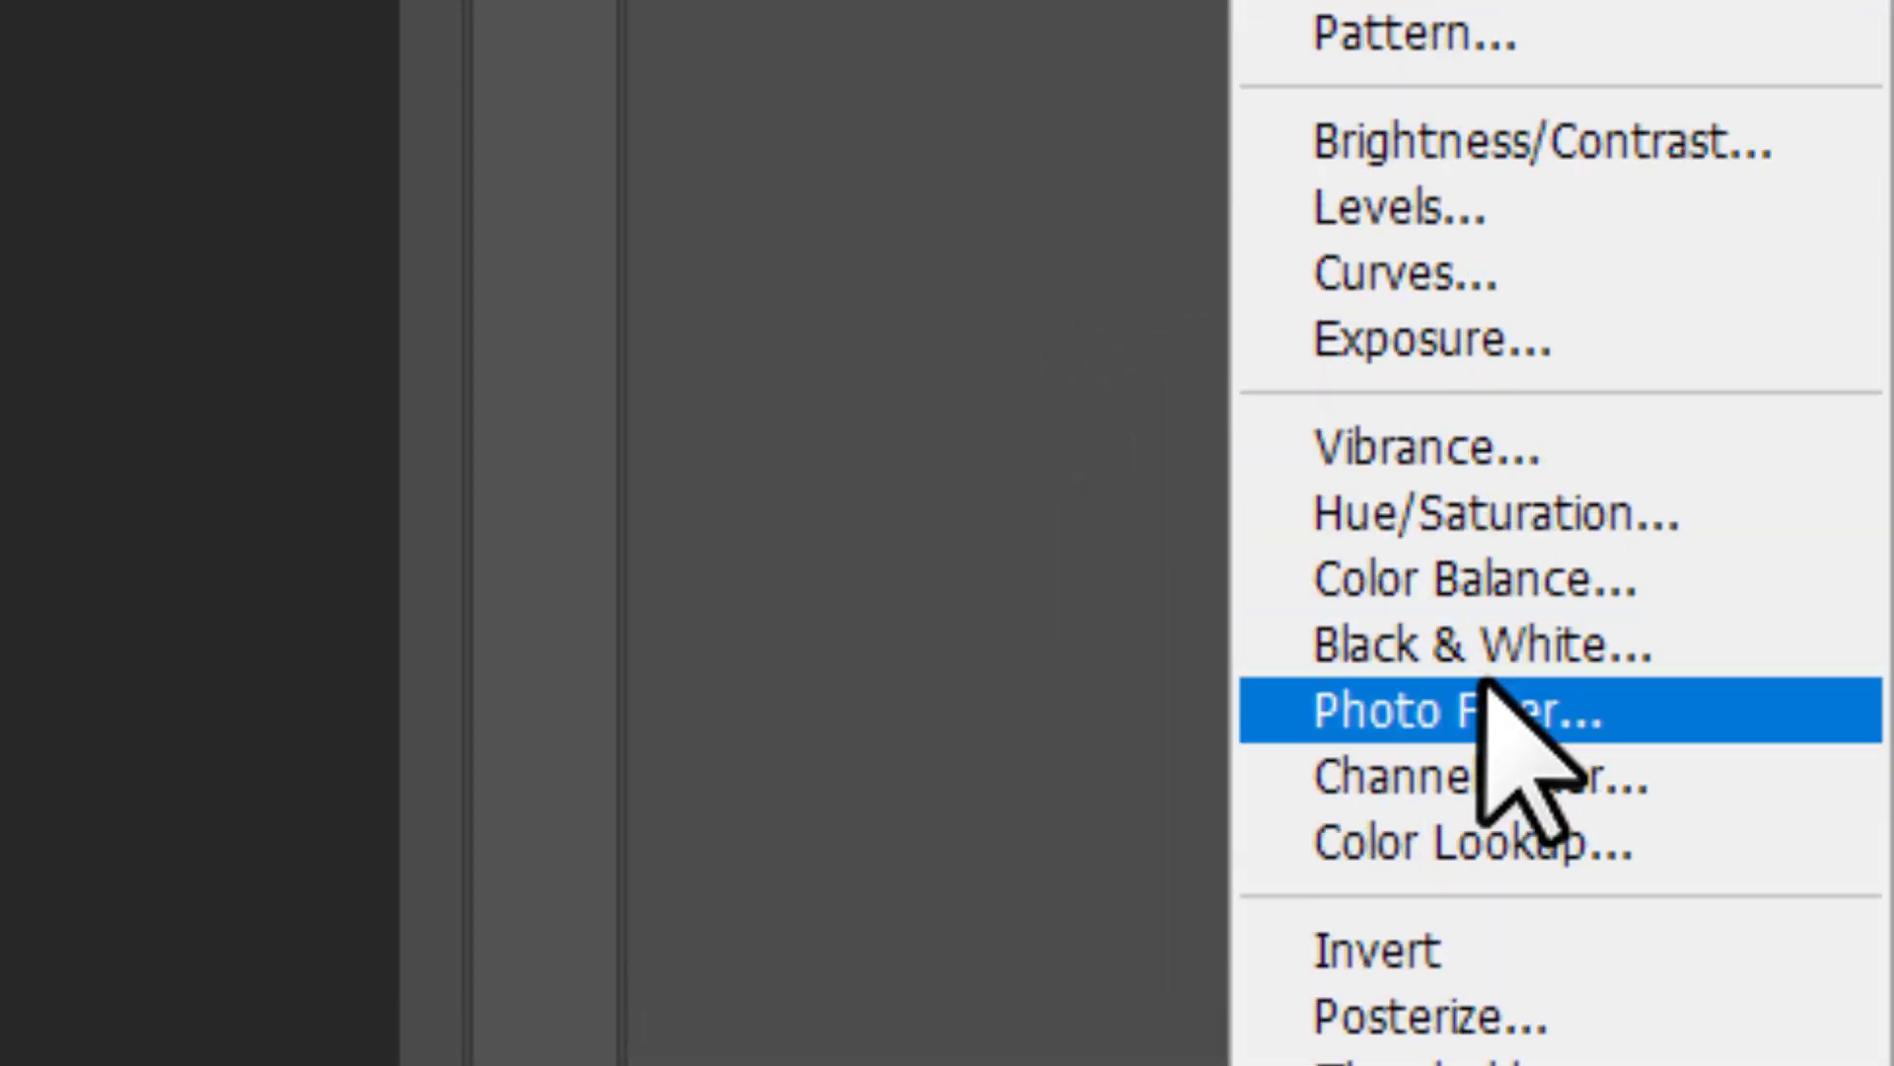
{"action": "key", "text": "Escape"}
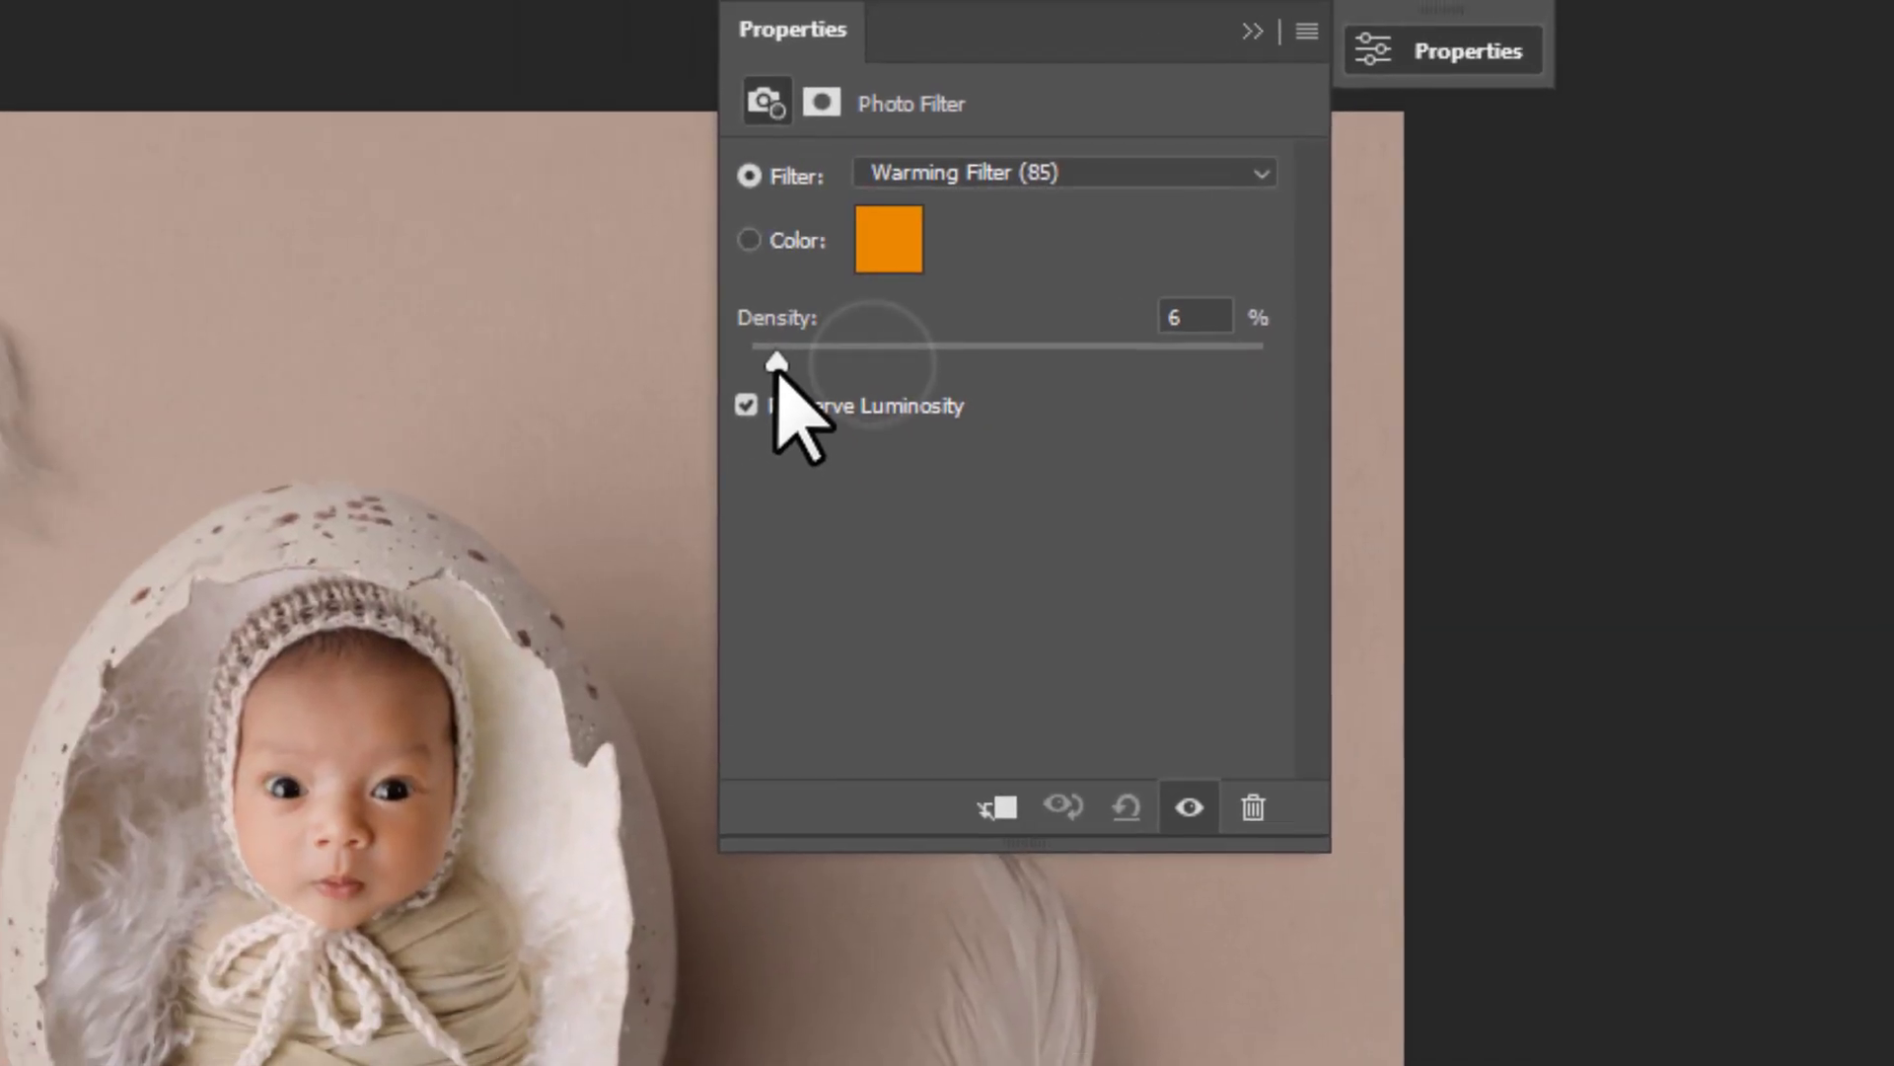
{"action": "left_click_drag", "start_coordinate": [769, 368], "coordinate": [806, 363]}
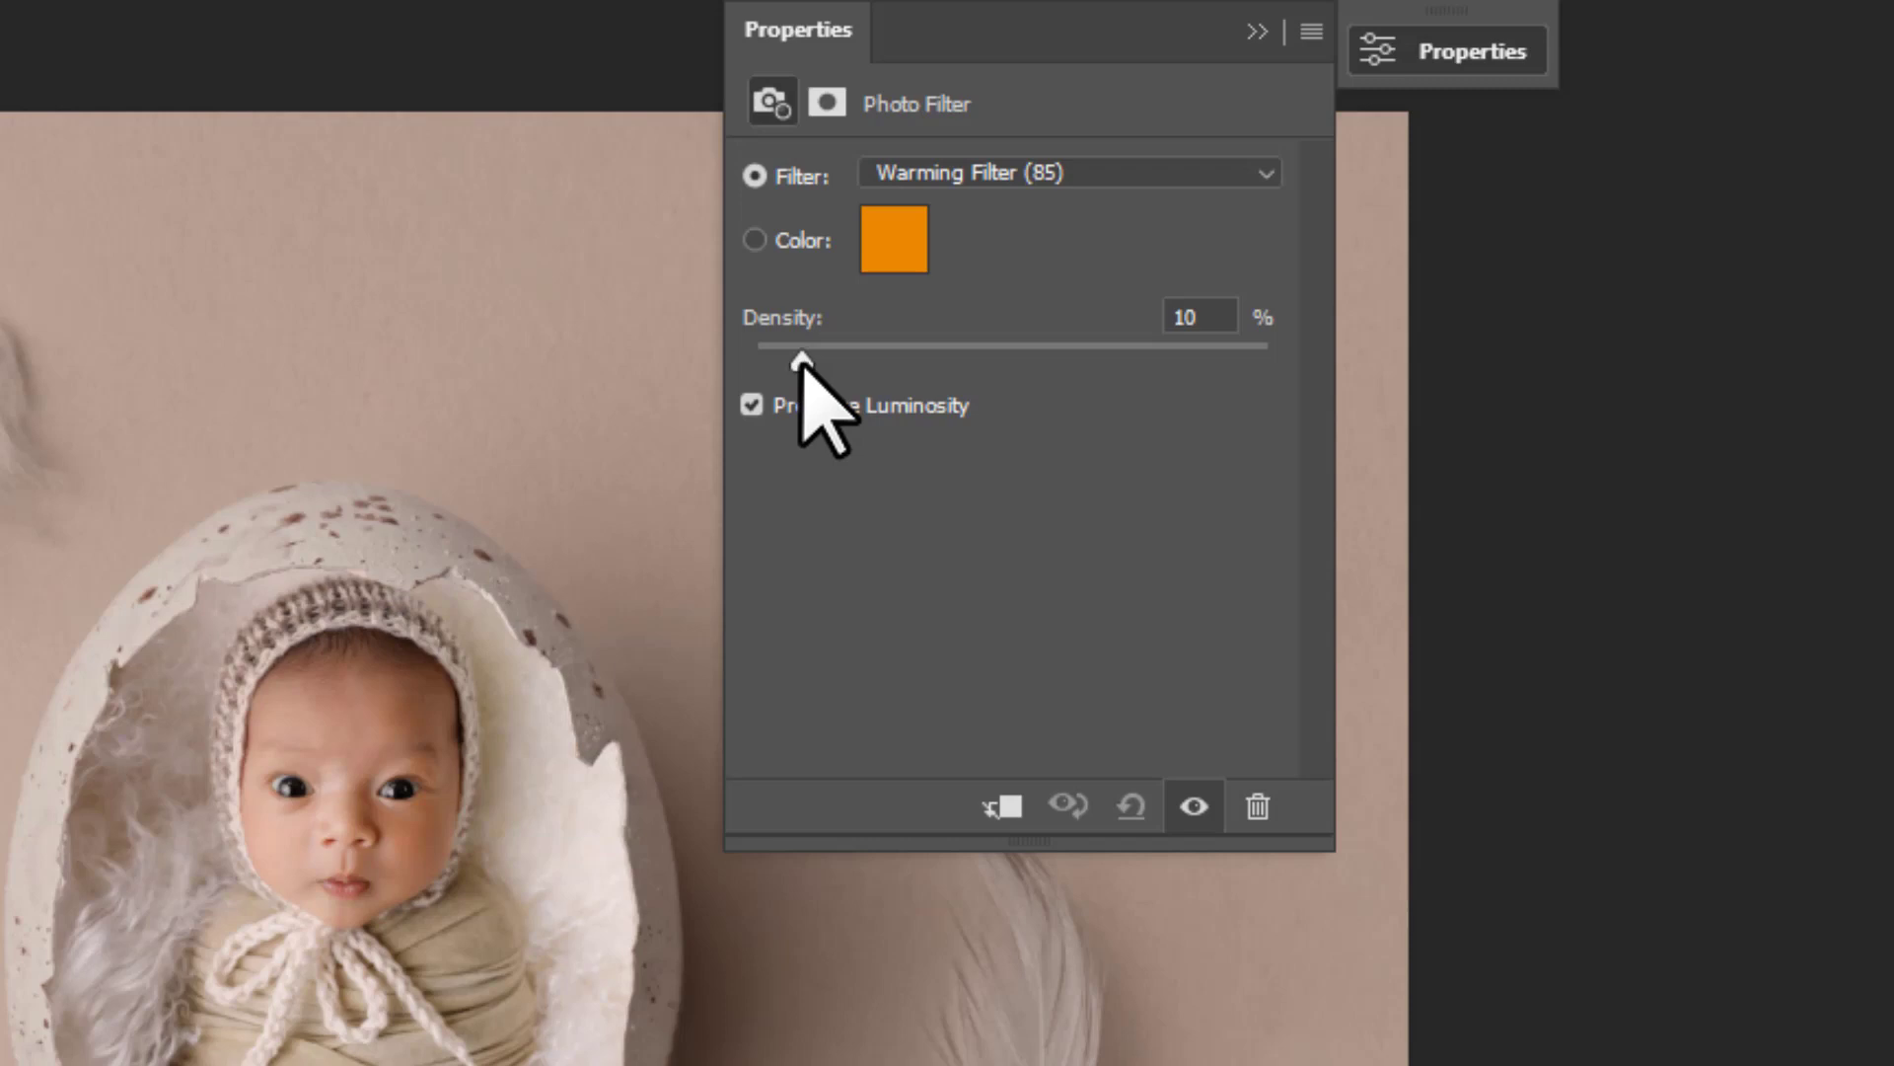
{"action": "left_click", "coordinate": [1257, 31]}
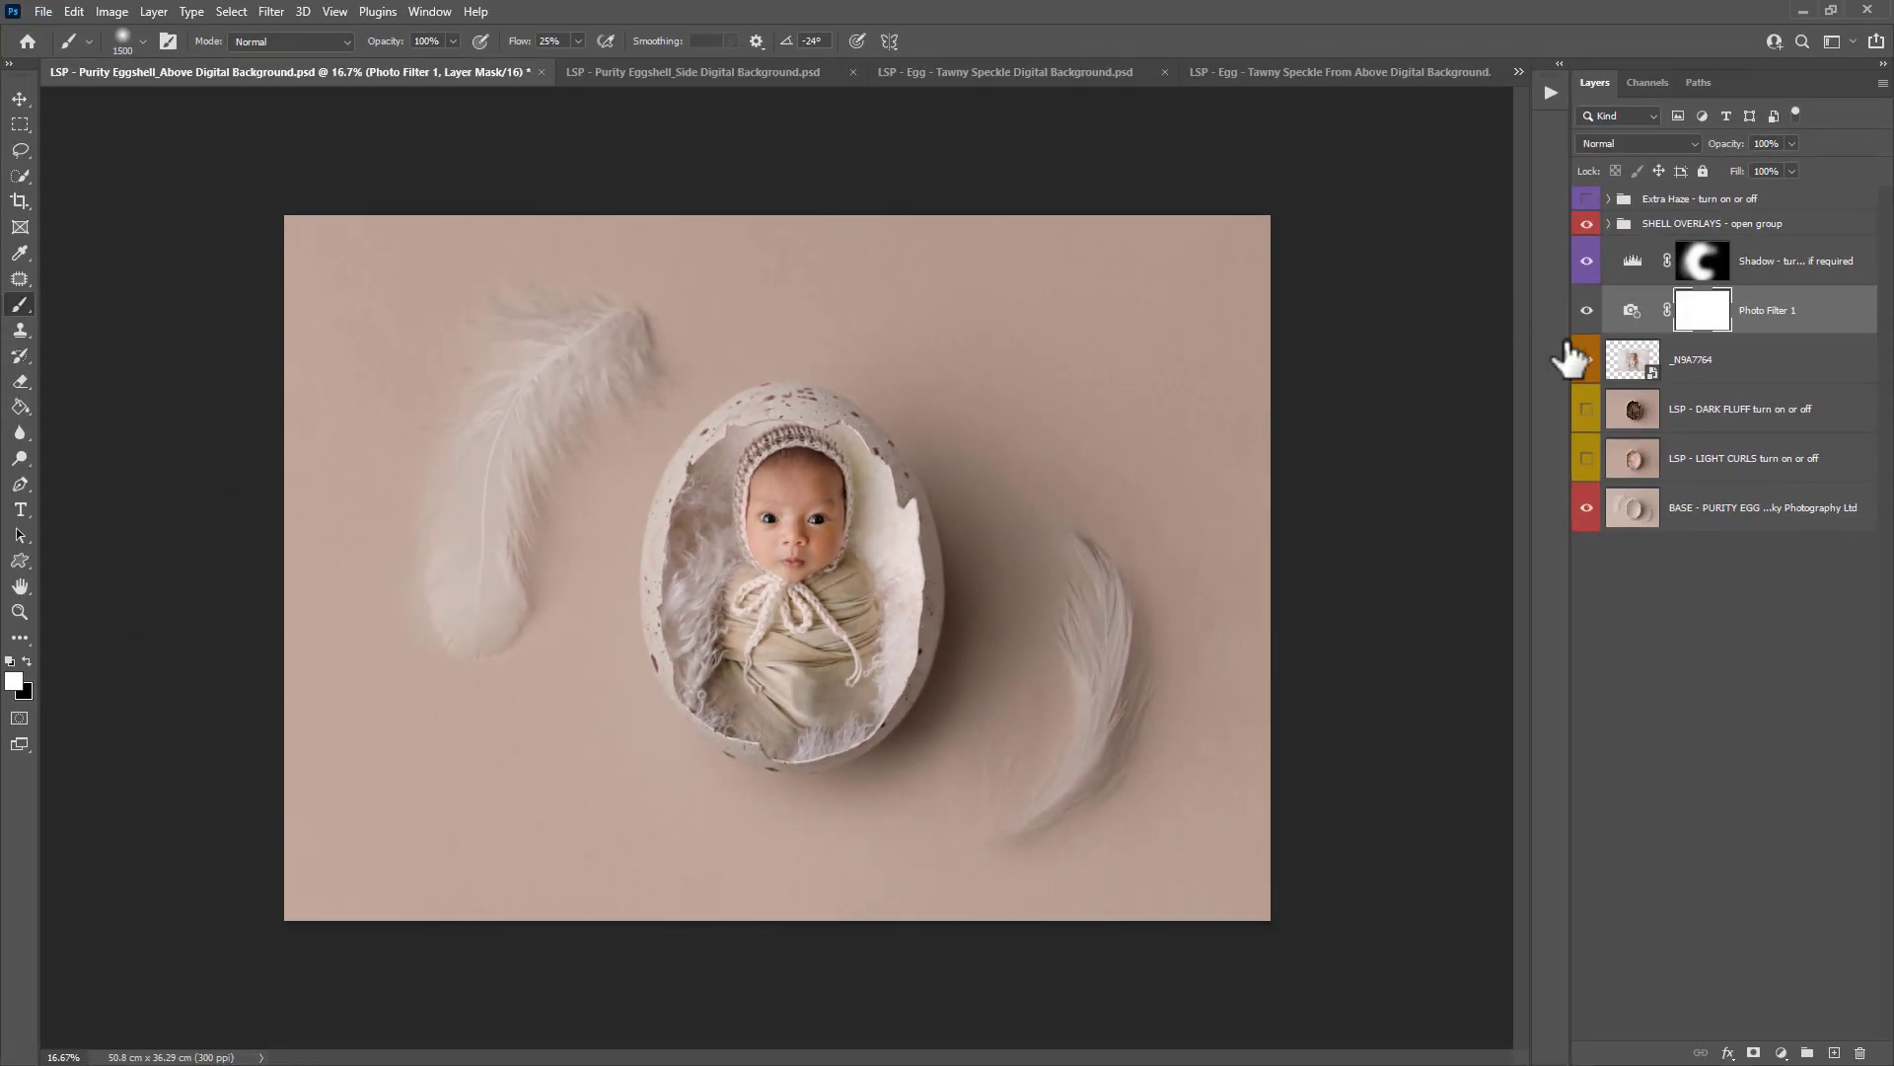
Hide the Photo Filter and baby photo layers to compare with the empty background, and turn both back on
{"action": "left_click", "coordinate": [1585, 311]}
{"action": "left_click", "coordinate": [1588, 361]}
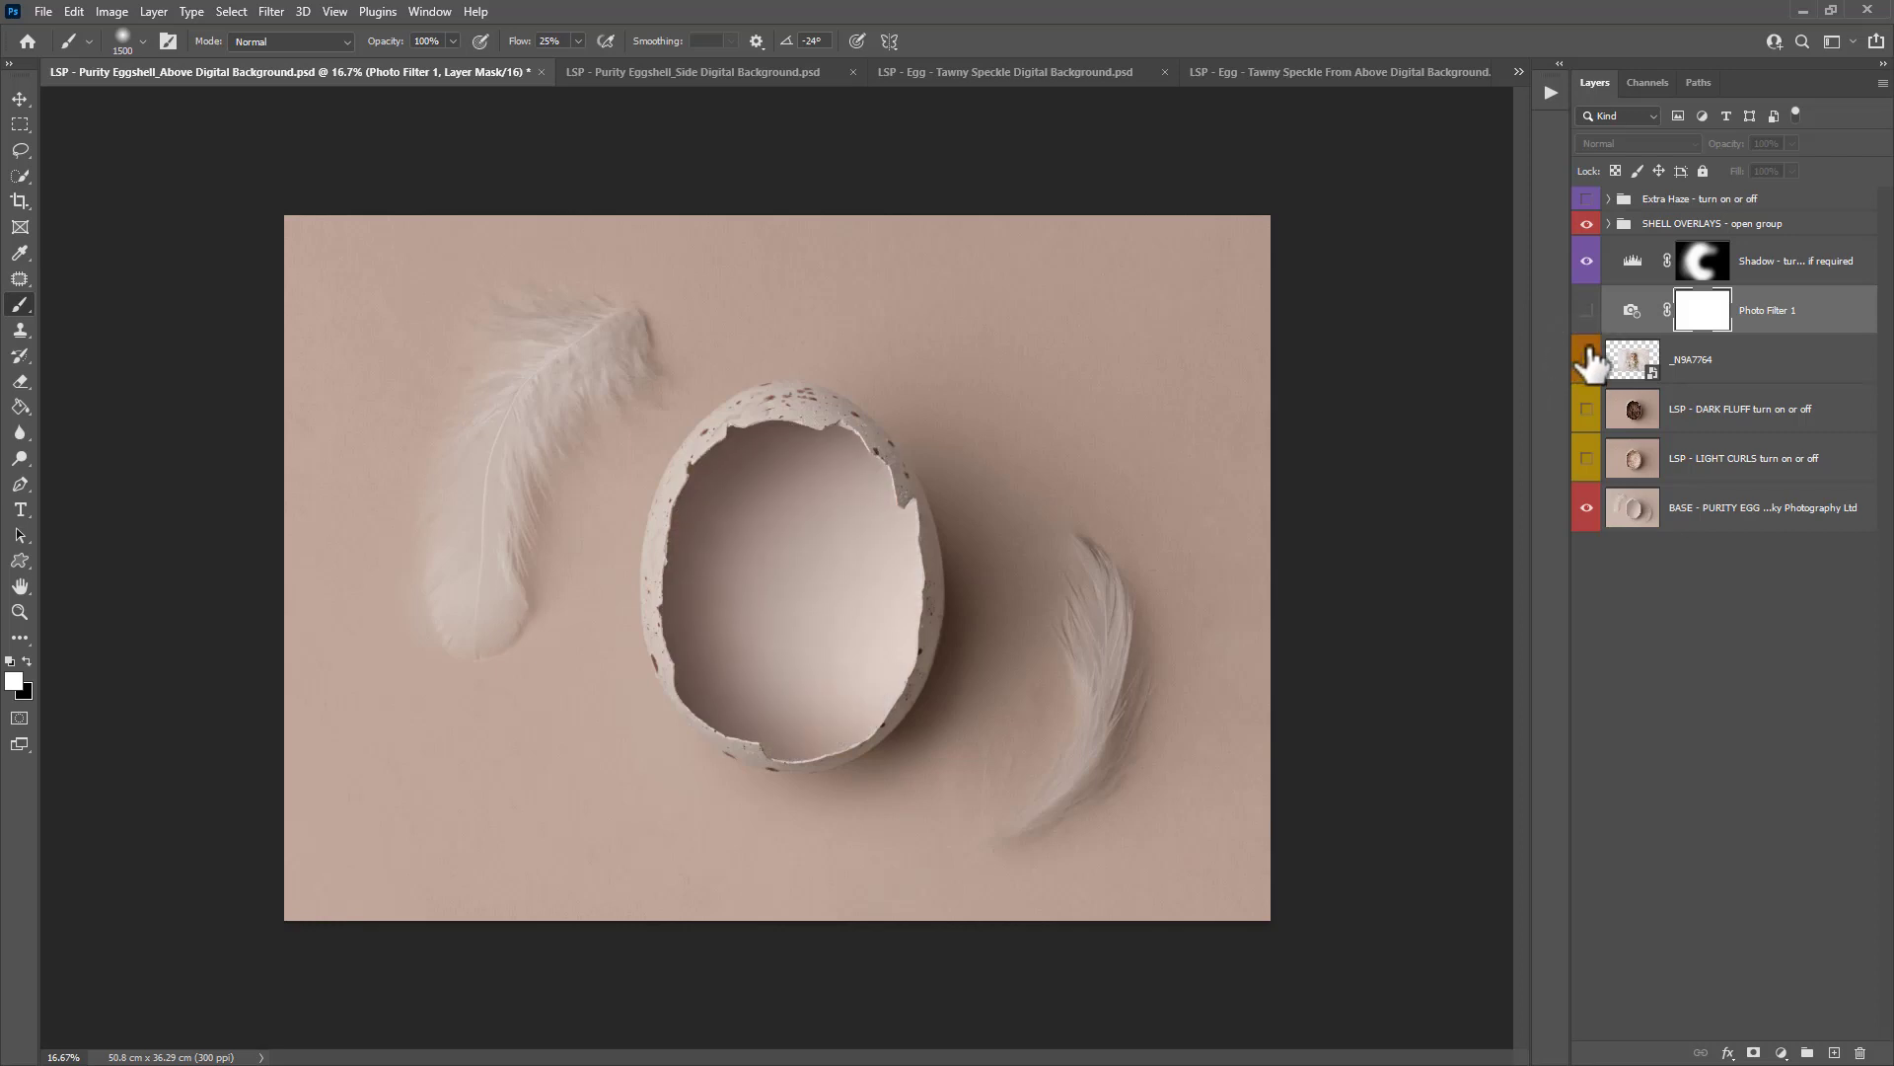
{"action": "left_click_drag", "start_coordinate": [1589, 361], "coordinate": [1586, 312]}
Switch to the Purity Eggshell_Side Digital Background document and place _D5A0664.jpg as an embedded image on the YOUR BABY LAYER
{"action": "left_click", "coordinate": [748, 71]}
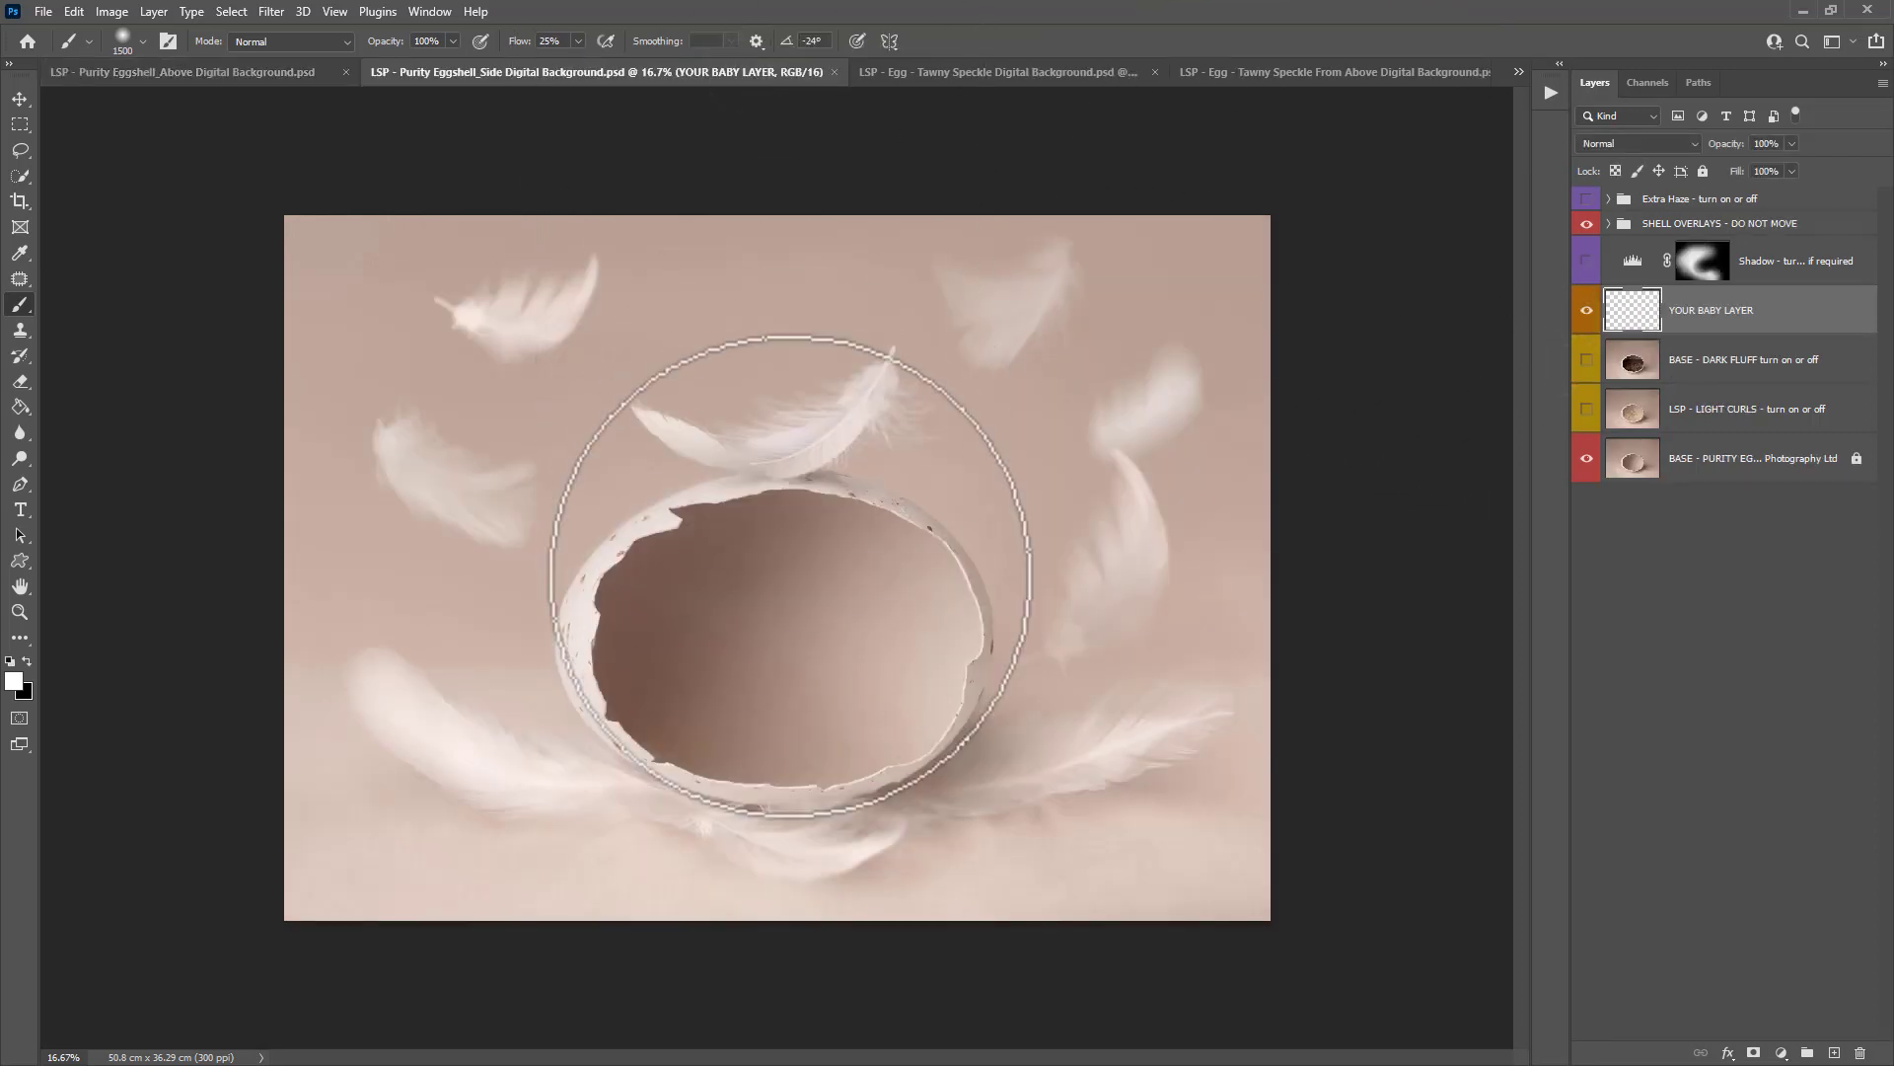
{"action": "left_click", "coordinate": [44, 12]}
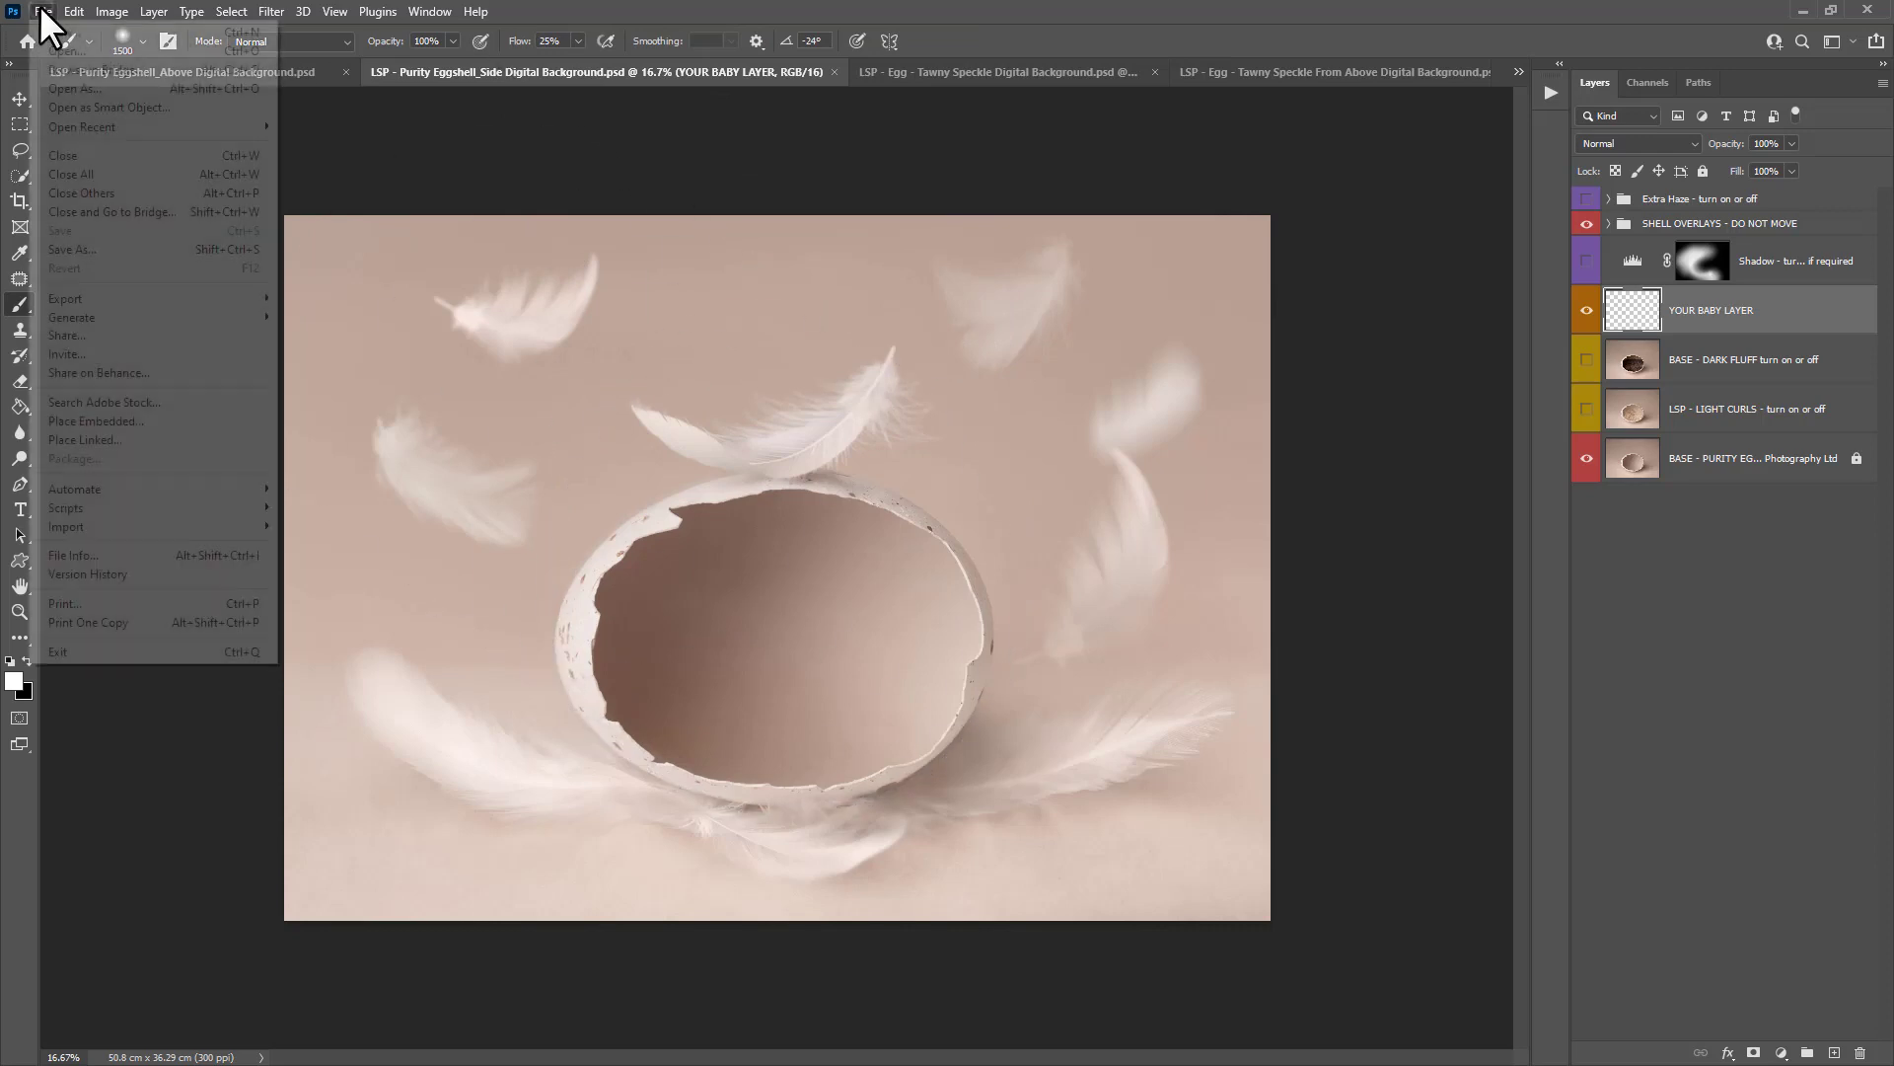
{"action": "left_click", "coordinate": [144, 418]}
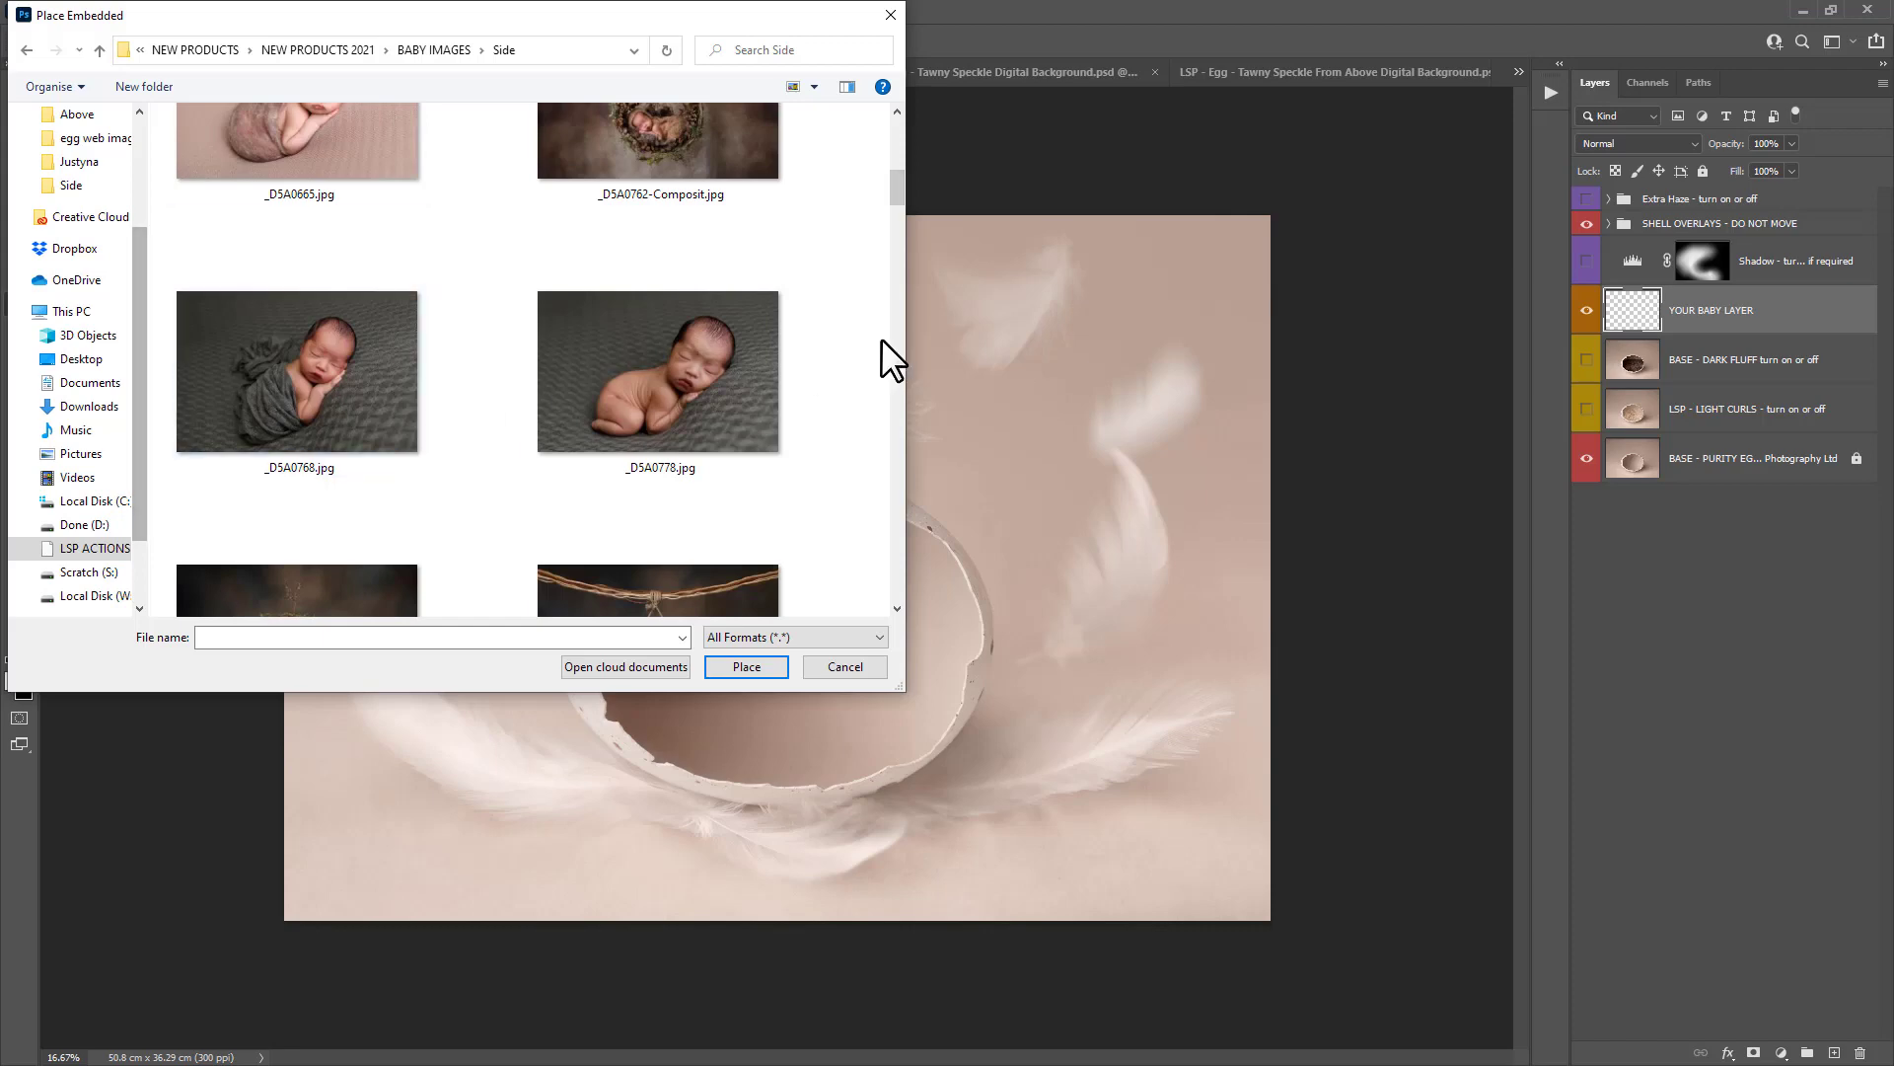
{"action": "left_click_drag", "start_coordinate": [897, 198], "coordinate": [908, 154]}
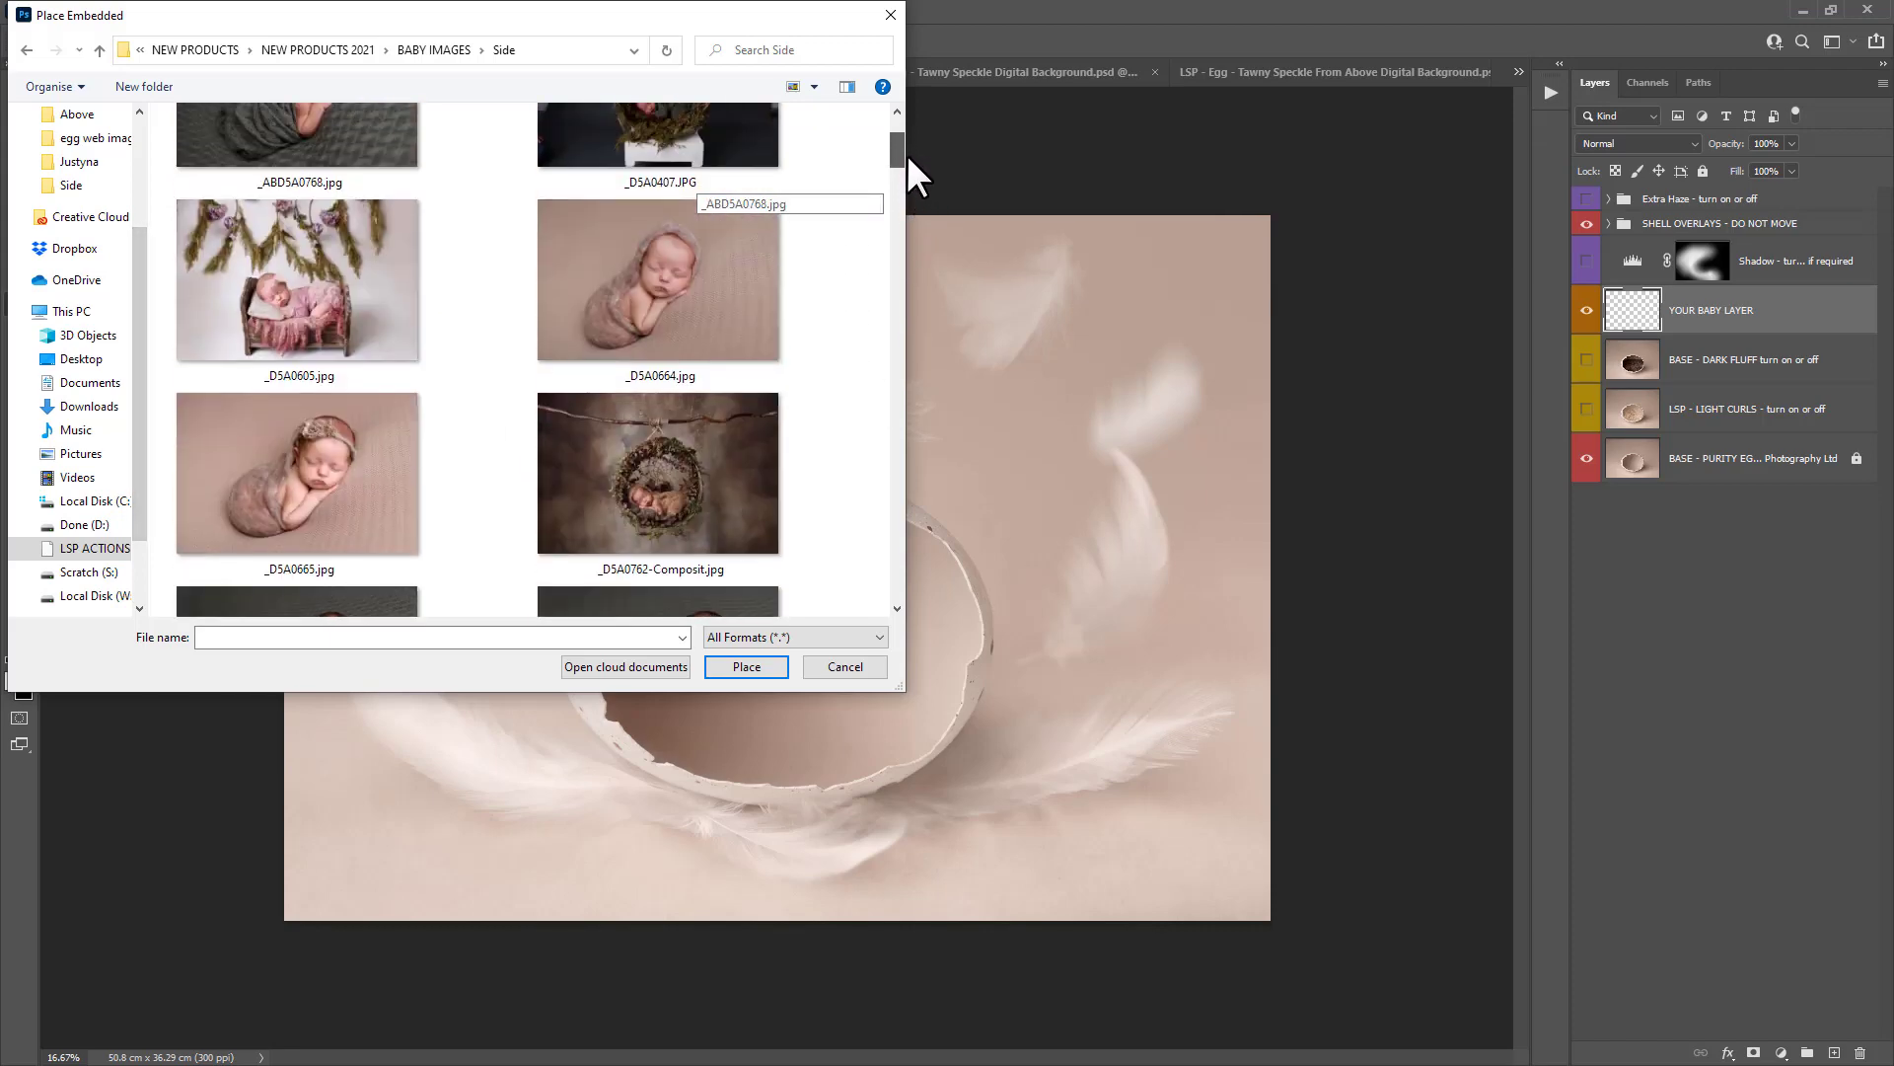
{"action": "left_click", "coordinate": [655, 287]}
{"action": "double_click", "coordinate": [655, 287]}
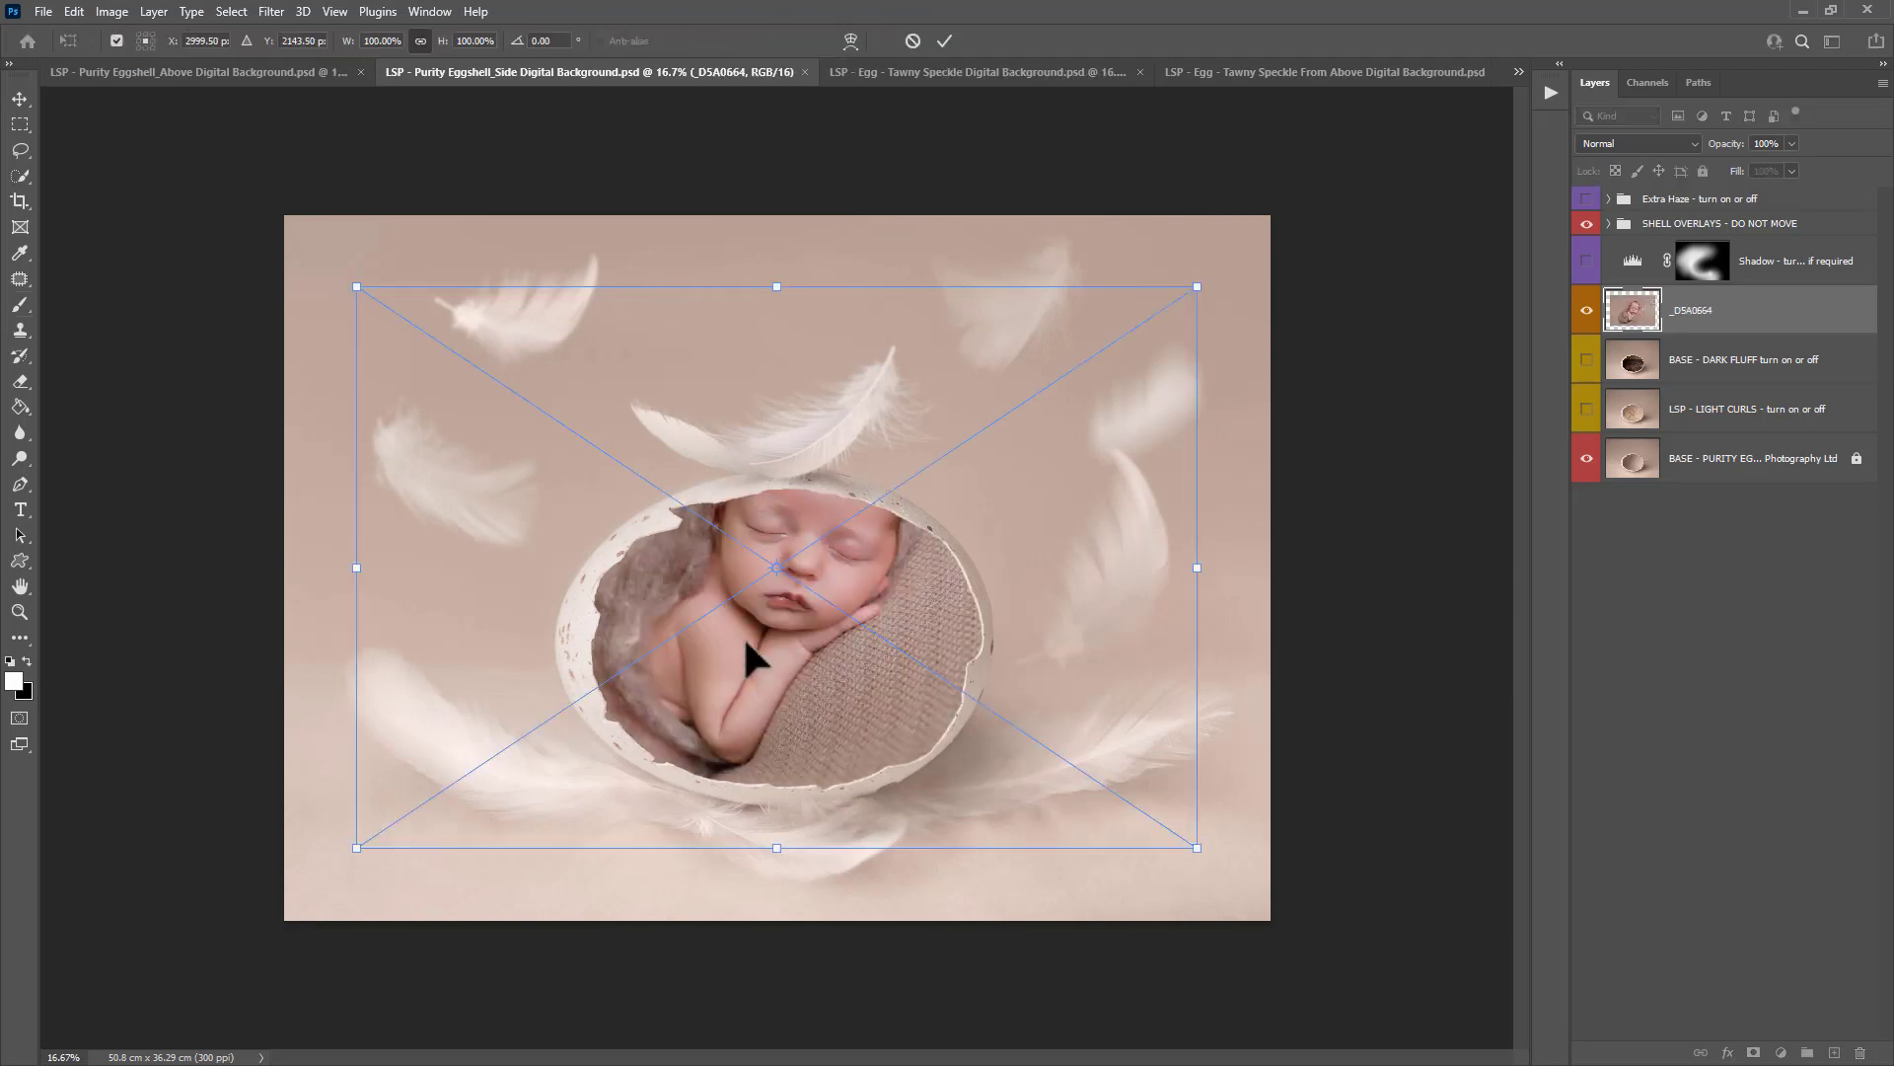
Flip the placed baby photo horizontally and scale it down to about 68%
{"action": "right_click", "coordinate": [753, 572]}
{"action": "left_click", "coordinate": [830, 860]}
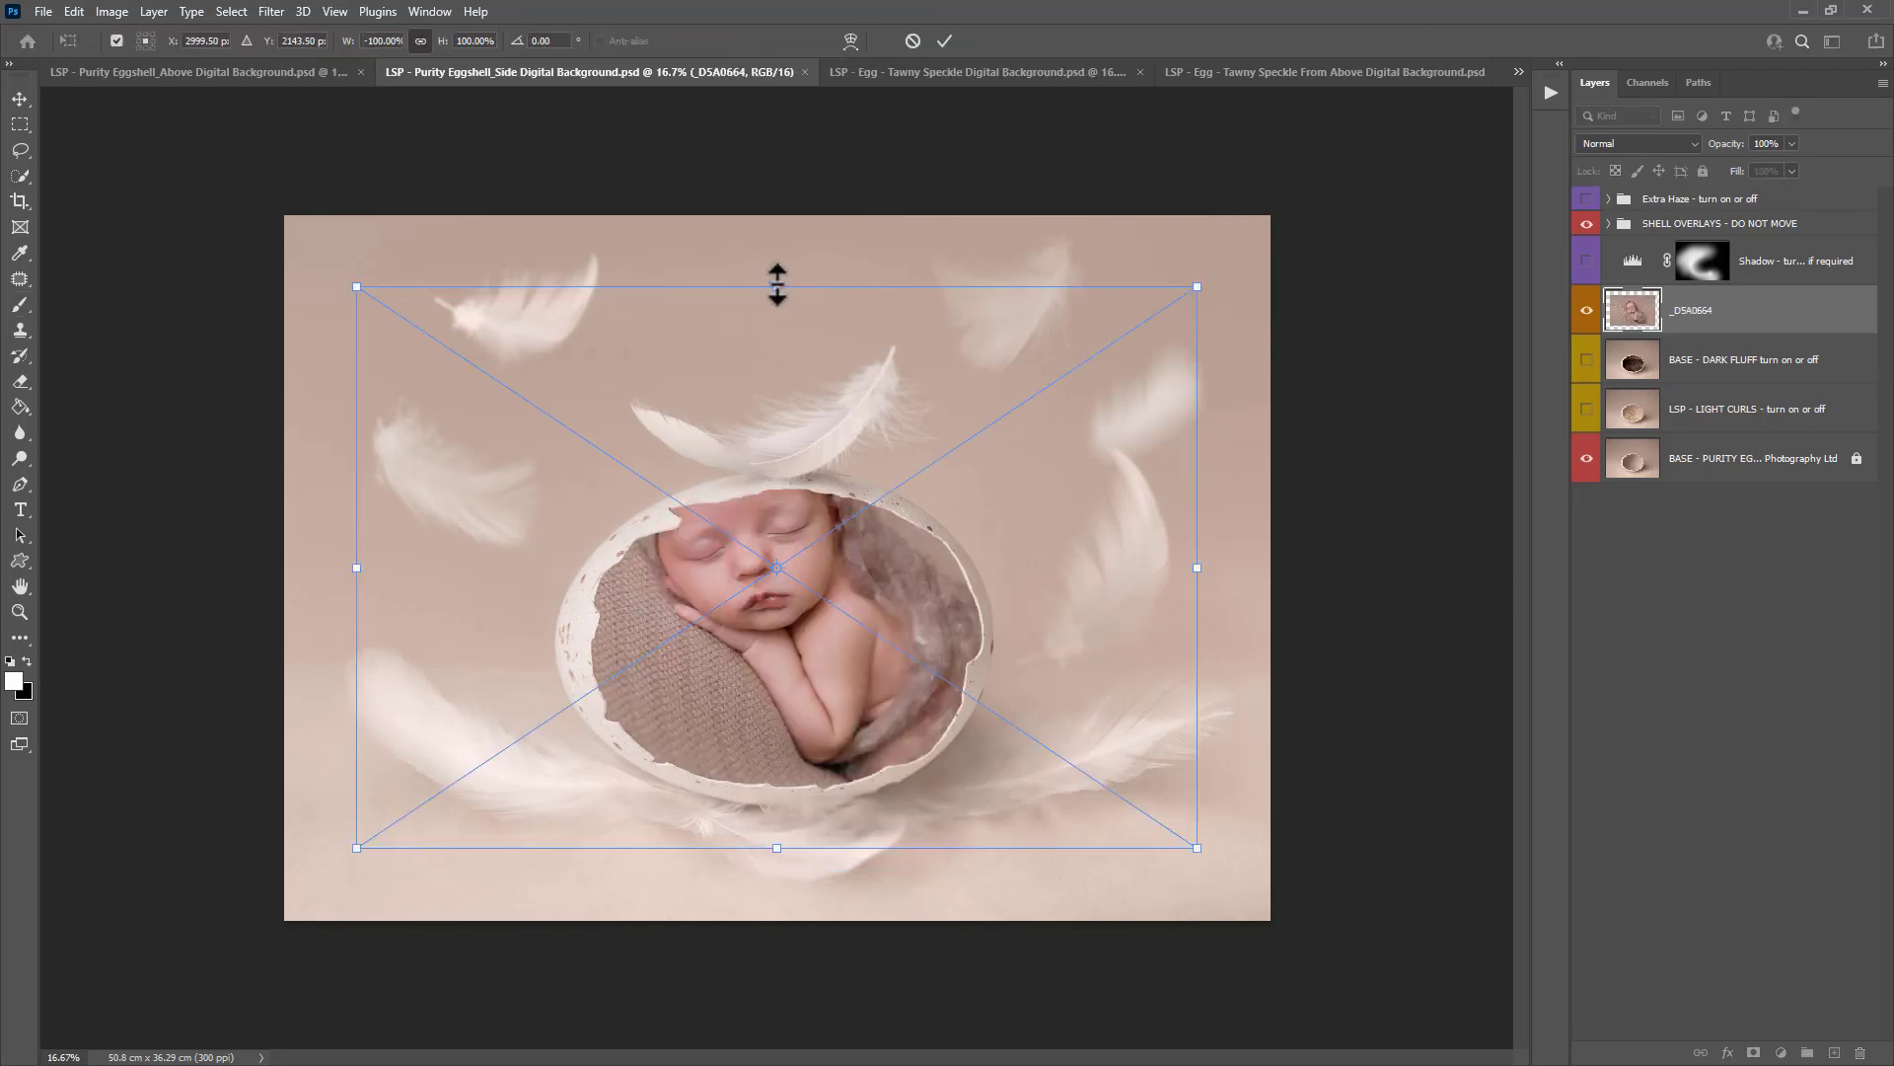
{"action": "left_click_drag", "start_coordinate": [777, 286], "coordinate": [791, 456]}
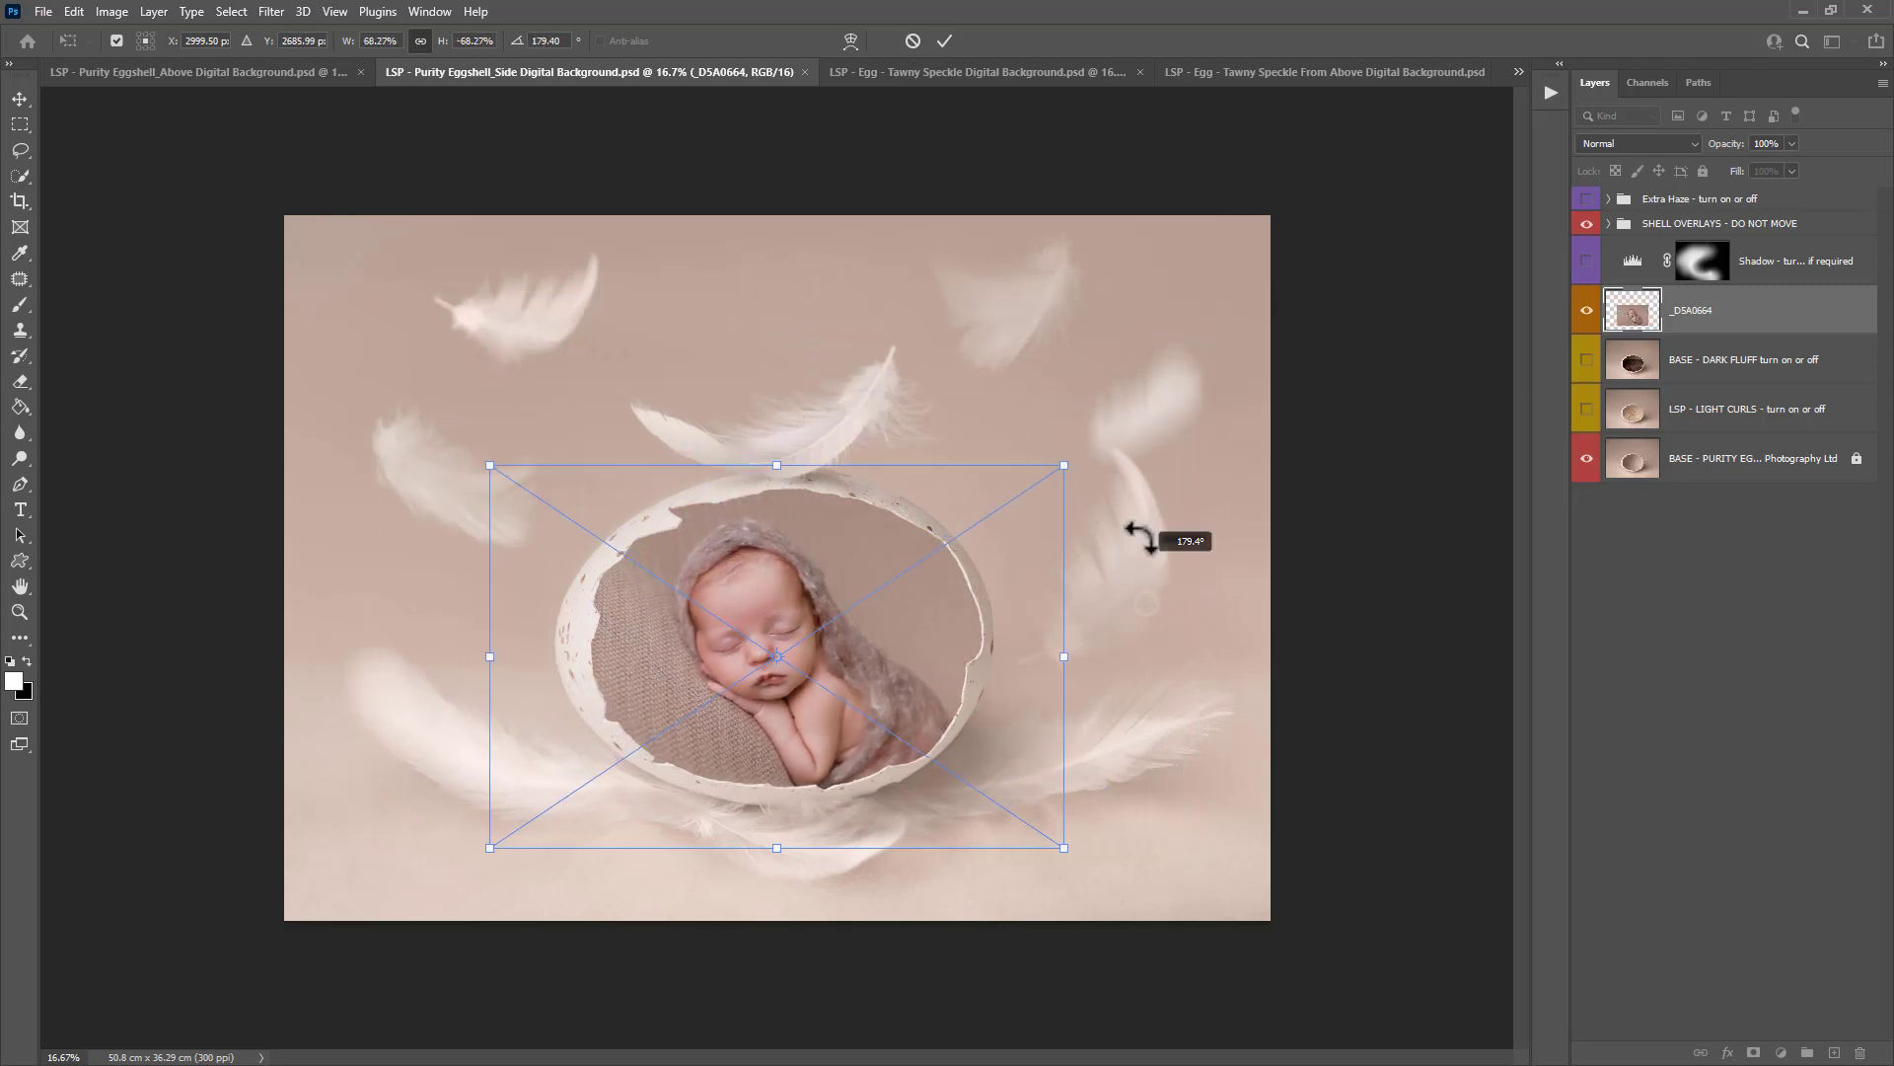
Rotate the baby photo counterclockwise and move it so the baby lies along the bottom of the egg, committing the transform
{"action": "left_click_drag", "start_coordinate": [1133, 524], "coordinate": [1026, 306]}
{"action": "left_click_drag", "start_coordinate": [920, 624], "coordinate": [870, 631]}
{"action": "key", "text": "Return"}
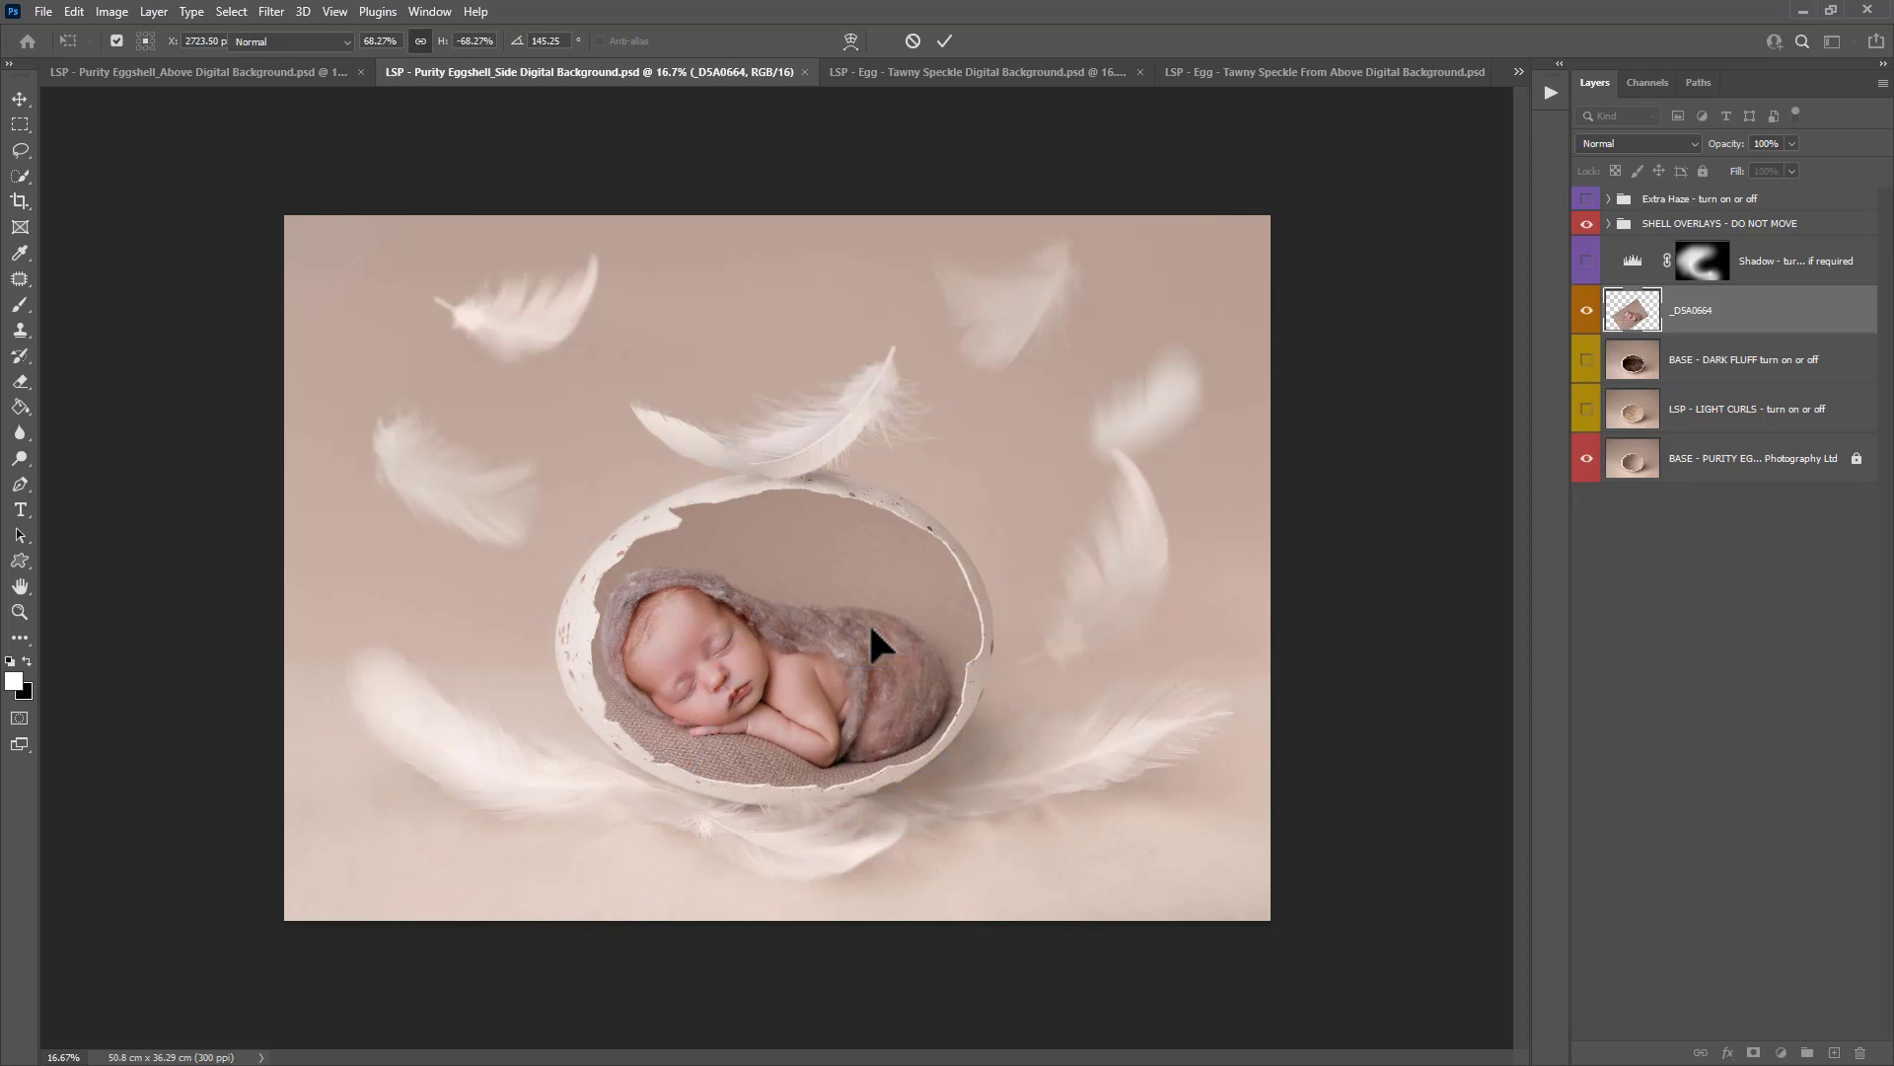
Turn on the Shadow layer above the baby photo and reduce the Brush size to 800
{"action": "key", "text": "b"}
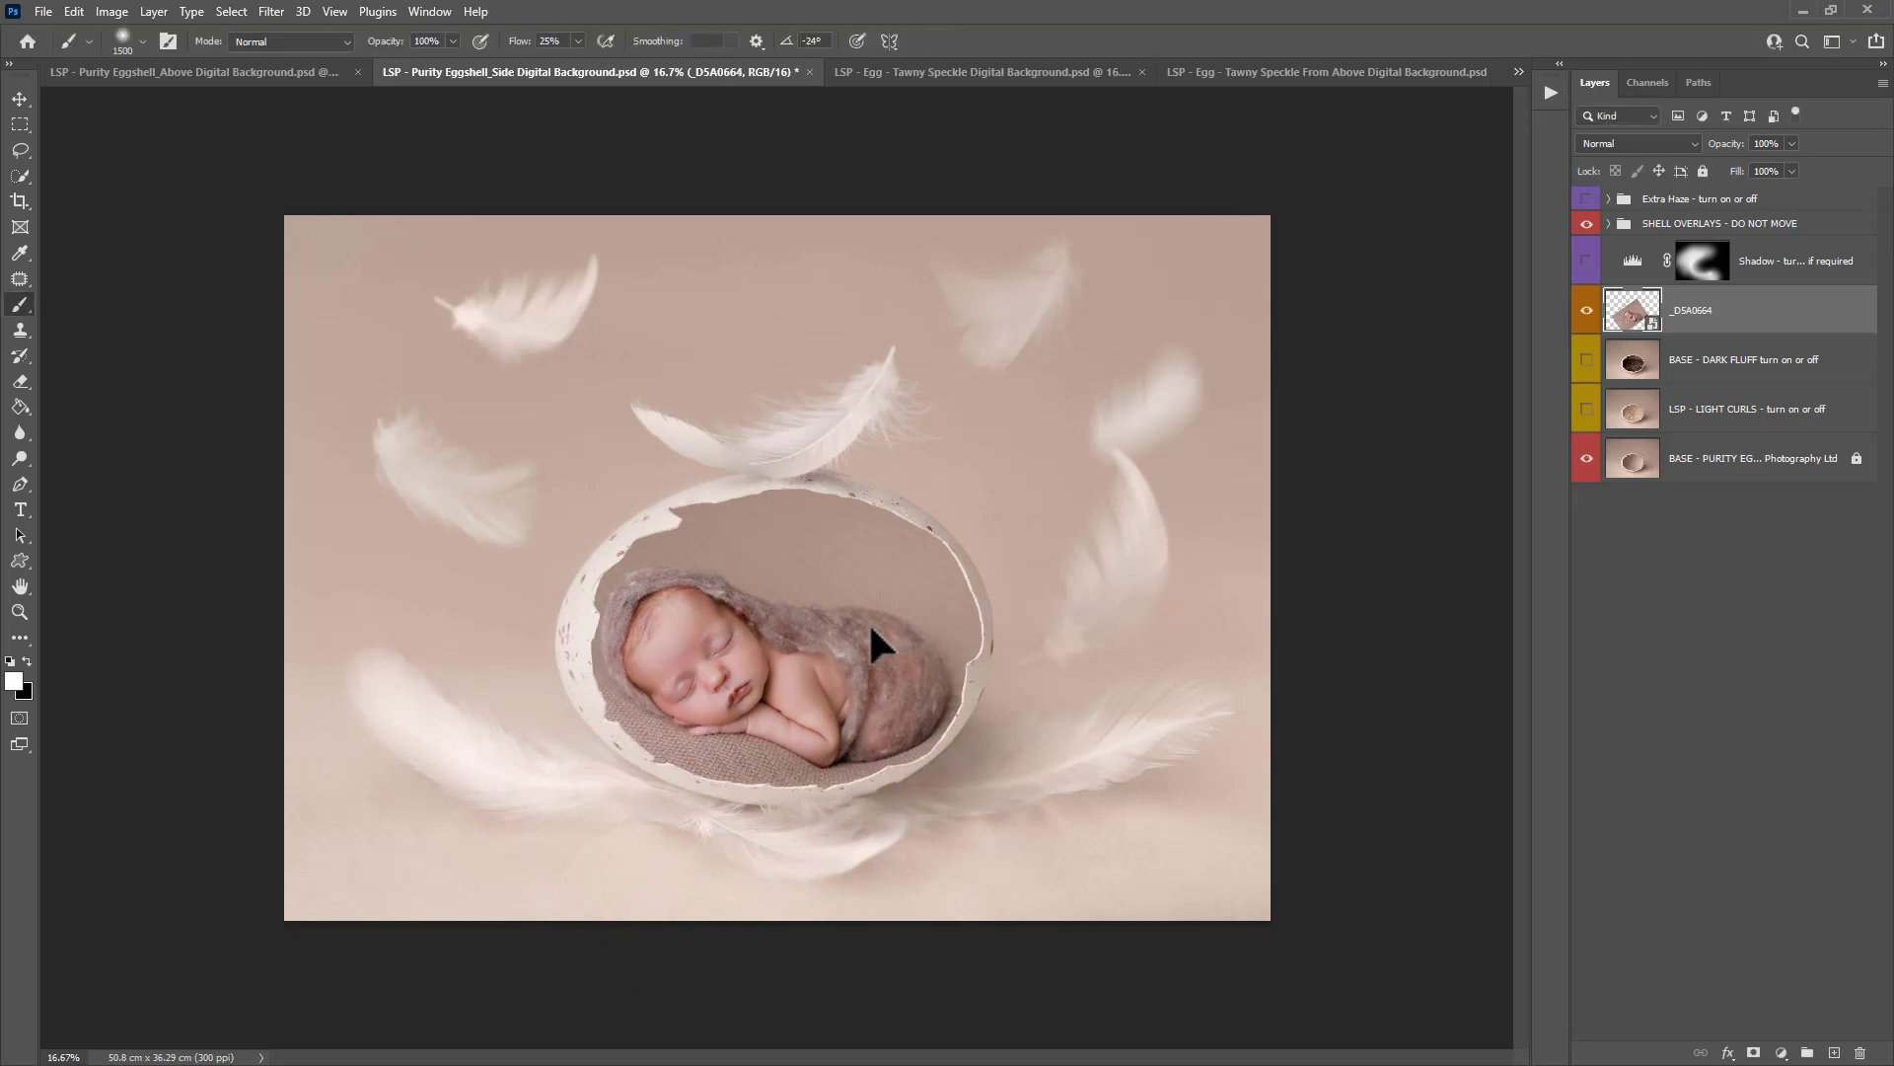
{"action": "left_click", "coordinate": [1586, 261]}
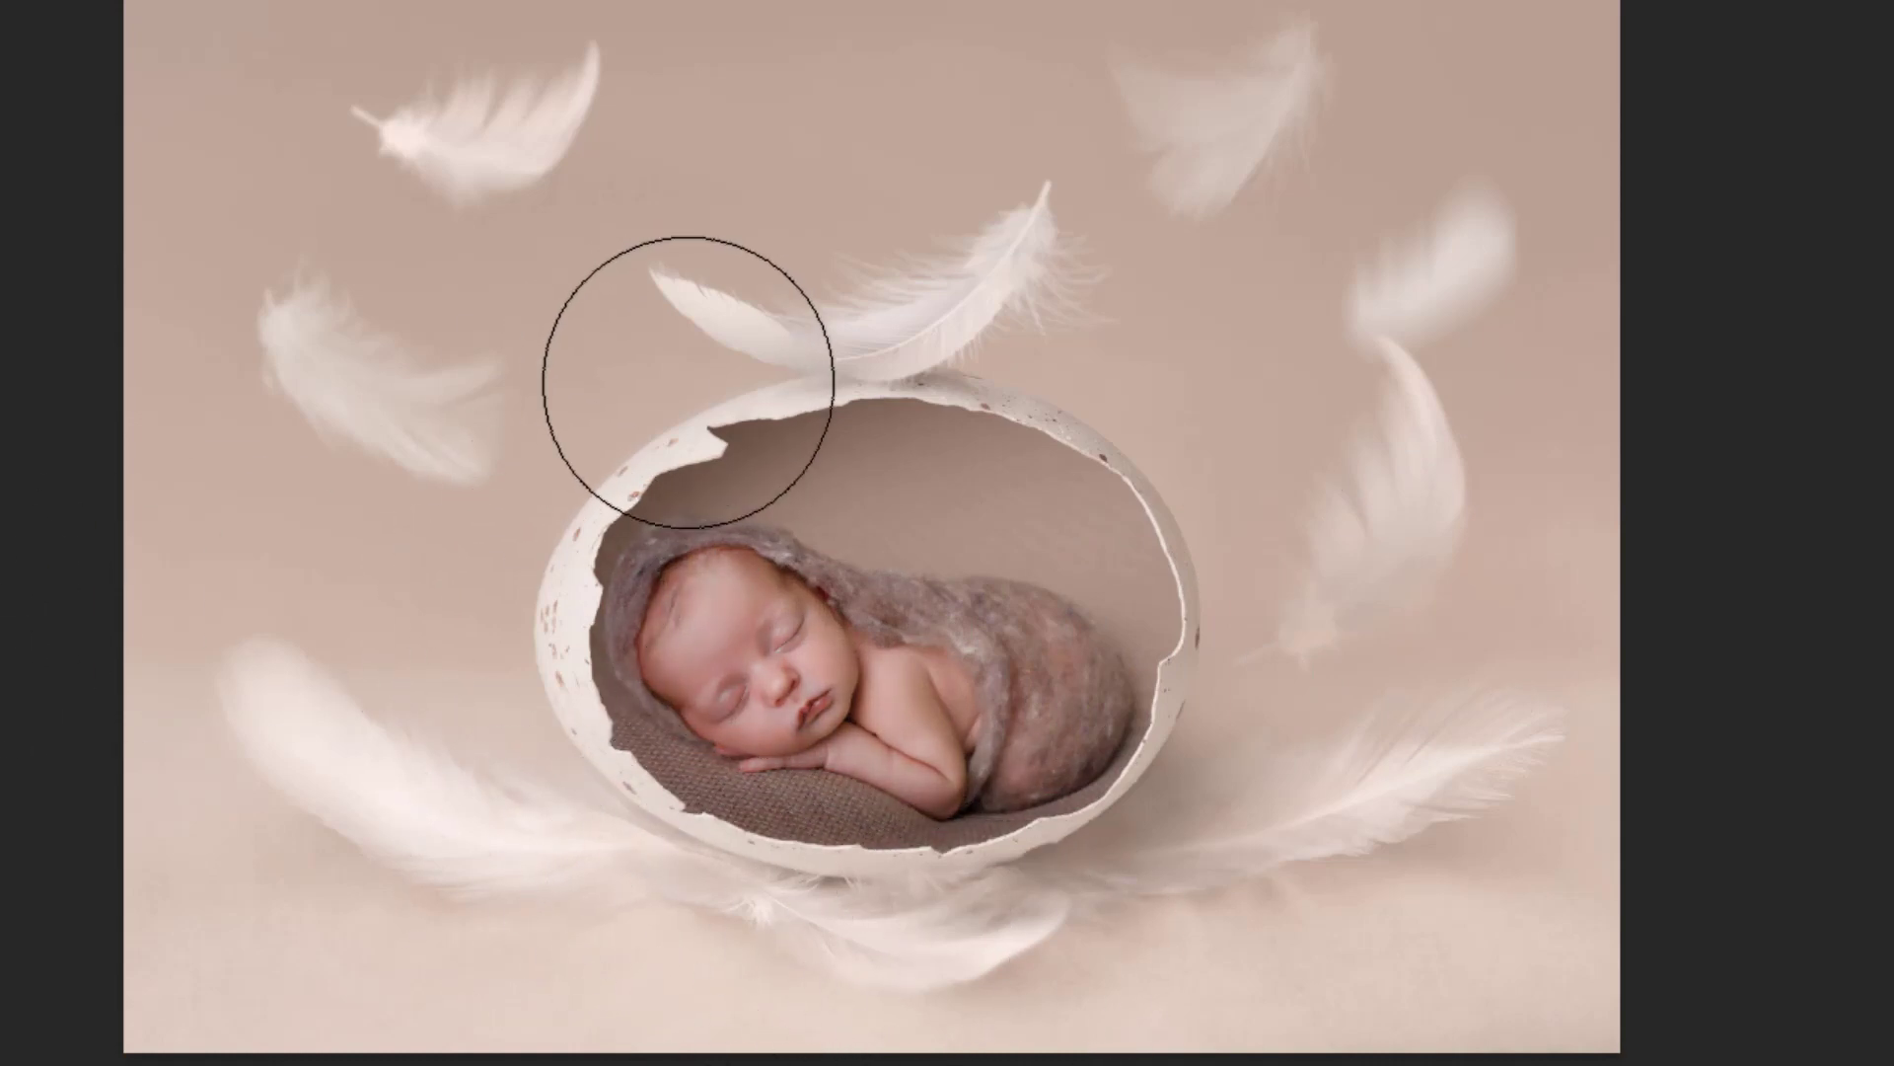
{"action": "key", "text": "bracketleft"}
{"action": "key", "text": "bracketleft"}
{"action": "key", "text": "bracketleft"}
{"action": "key", "text": "bracketleft"}
{"action": "key", "text": "bracketleft"}
{"action": "key", "text": "bracketleft"}
{"action": "key", "text": "bracketleft"}
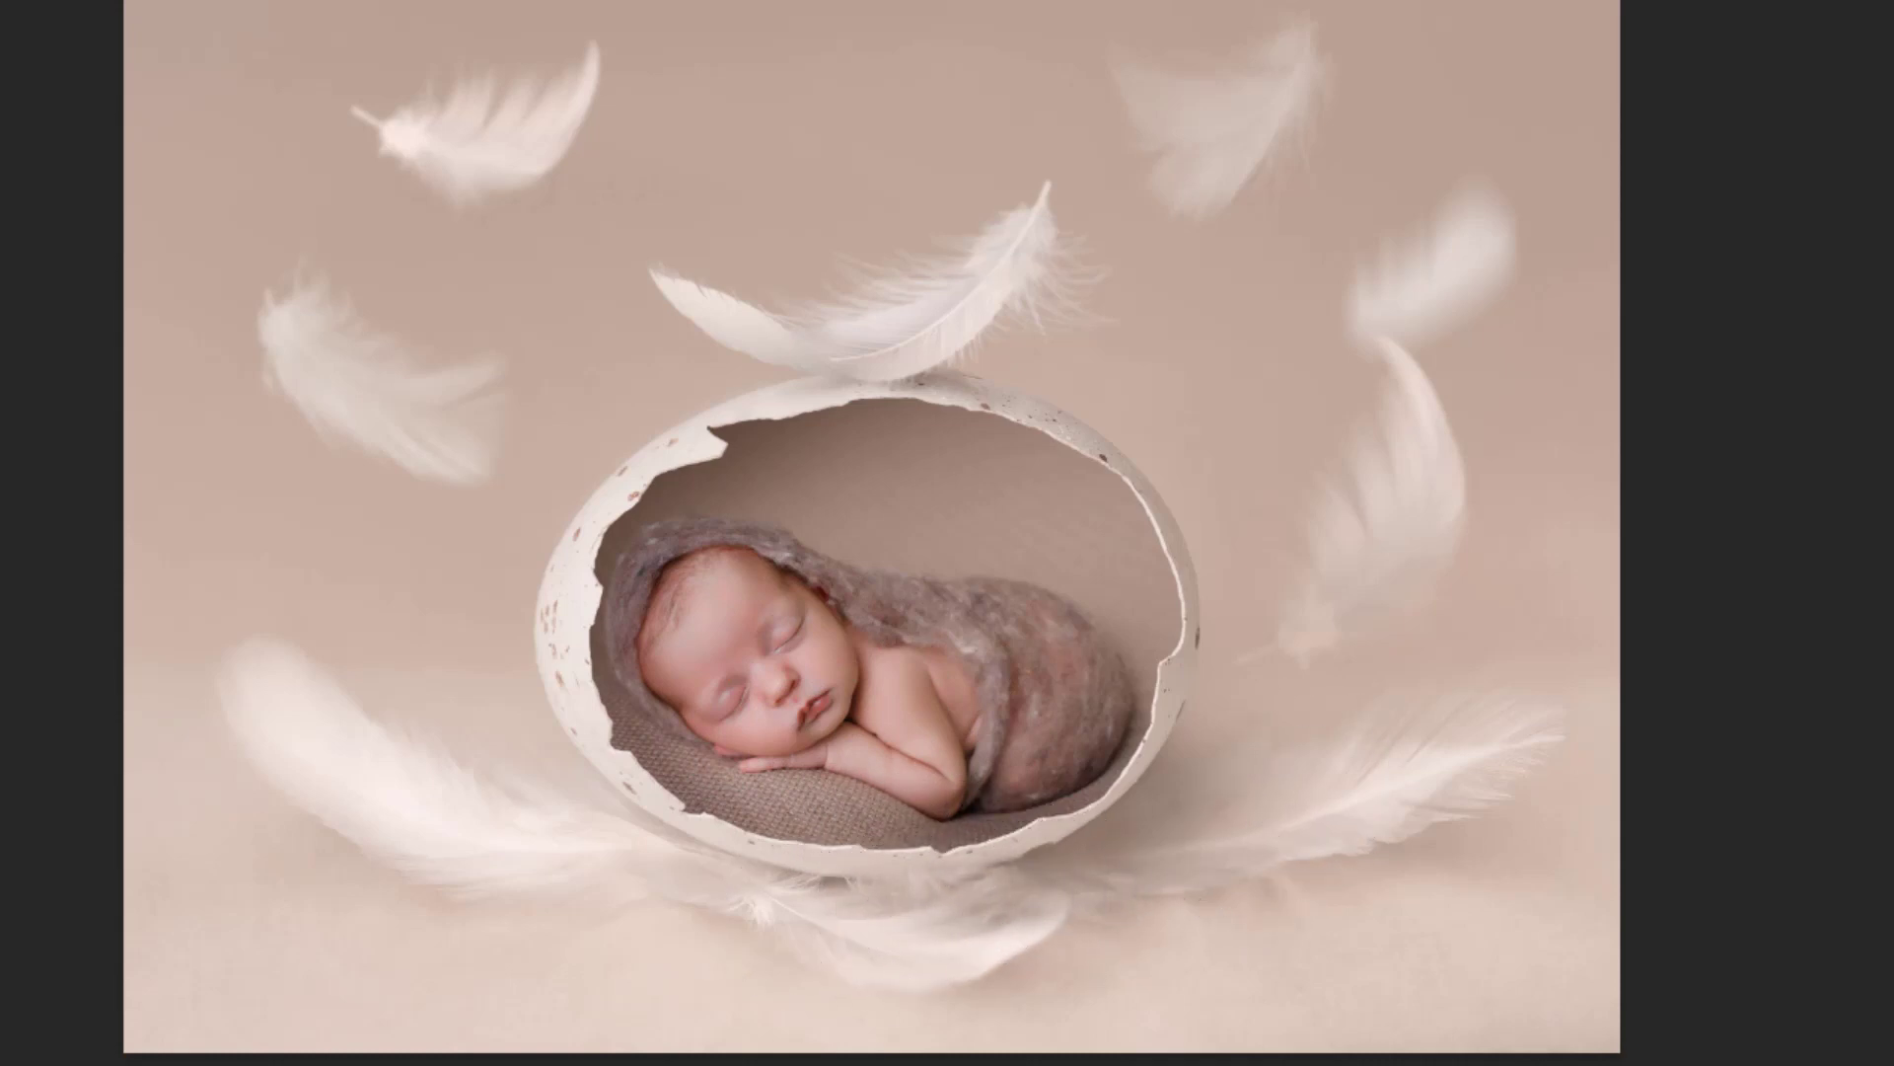
{"action": "key", "text": "ctrl+comma"}
{"action": "key", "text": "ctrl+comma"}
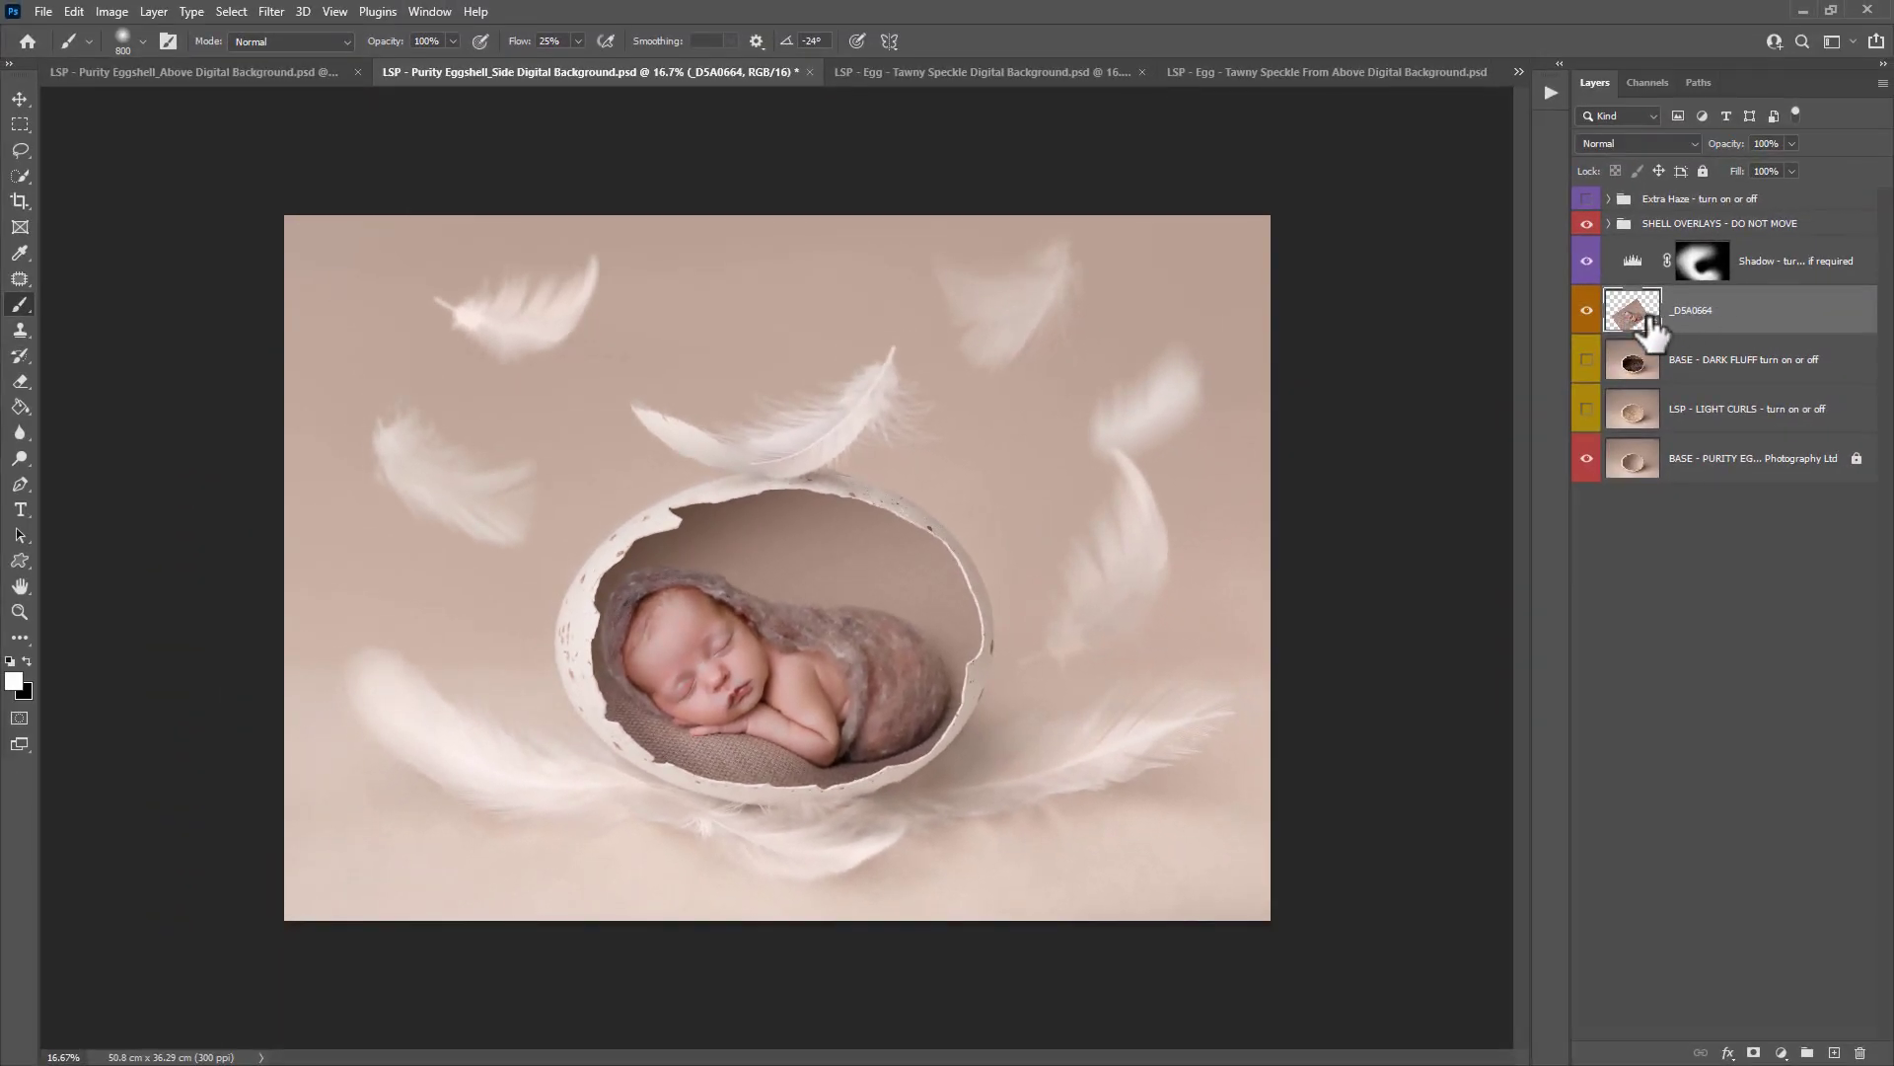
Switch to the Egg - Tawny Speckle Digital Background document and place _D5A0762-Composit.jpg as an embedded image on the YOUR BABY LAYER
{"action": "left_click", "coordinate": [1067, 71]}
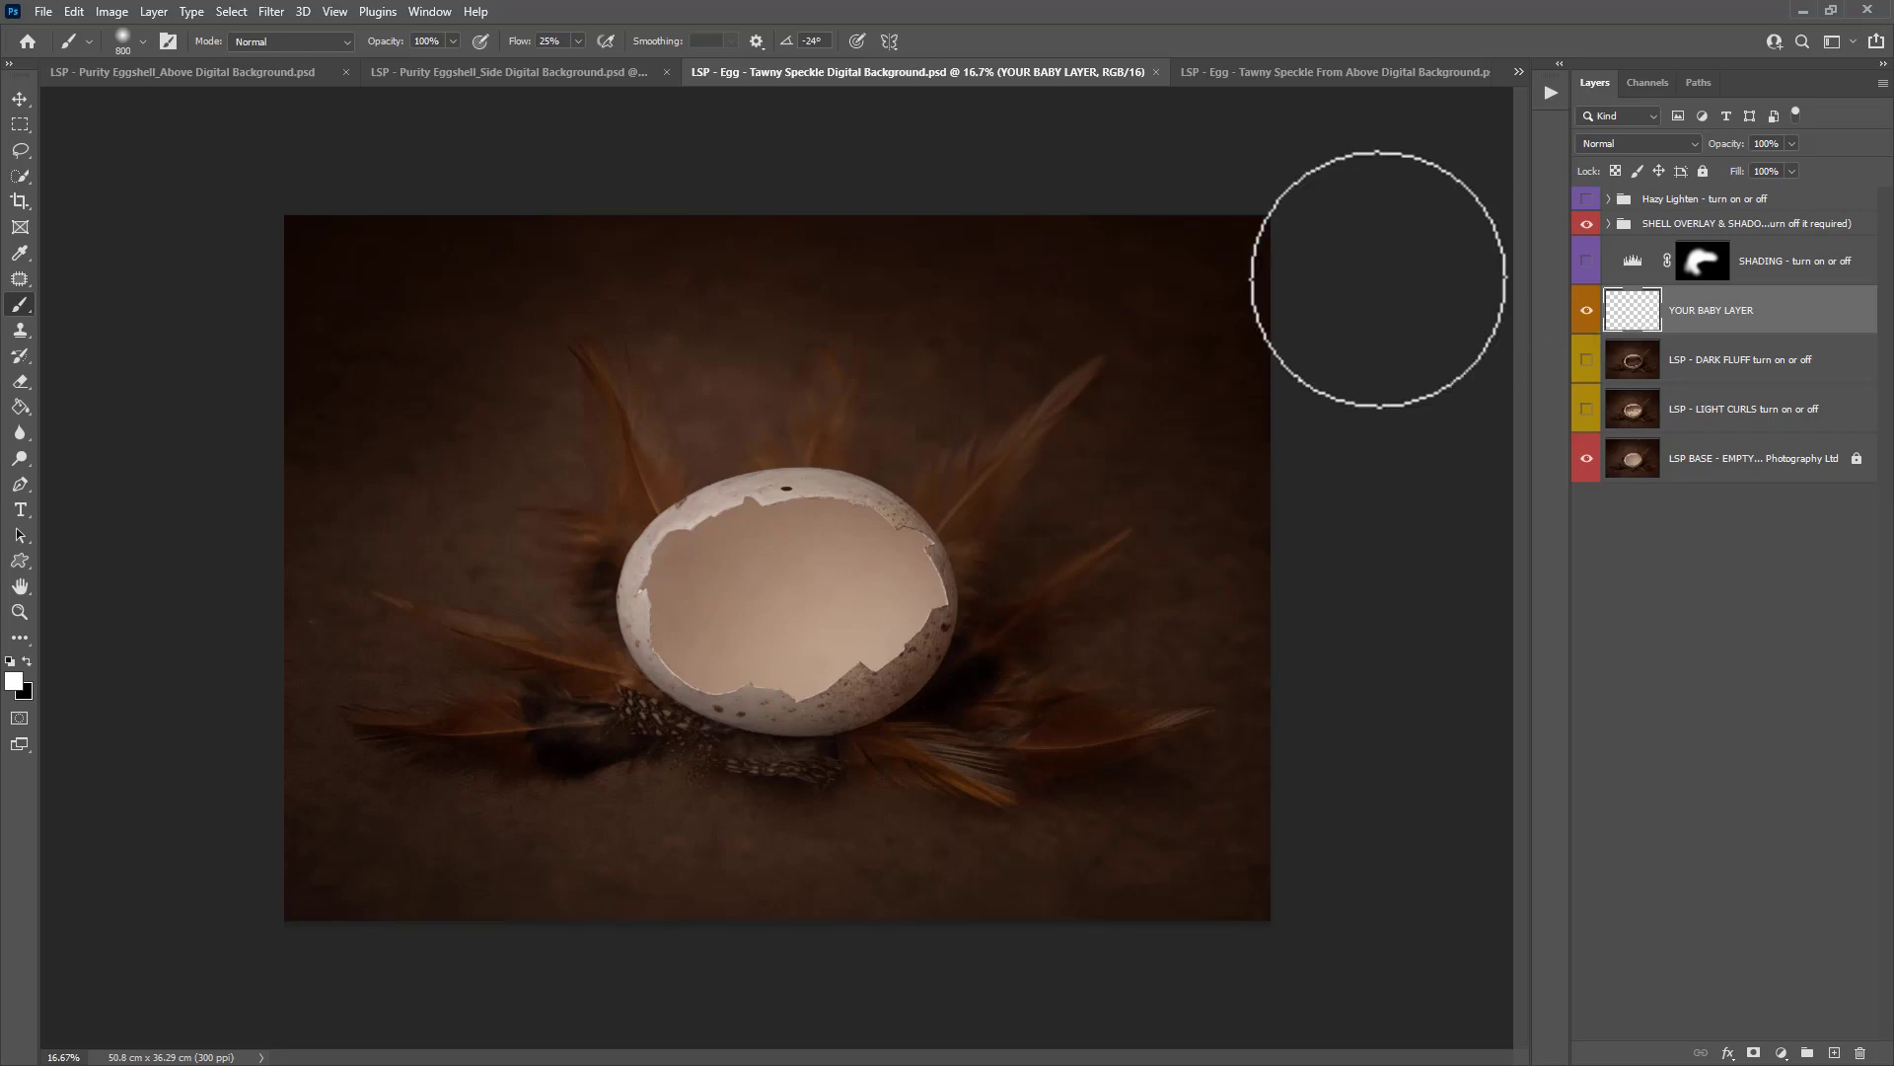
{"action": "left_click", "coordinate": [45, 9]}
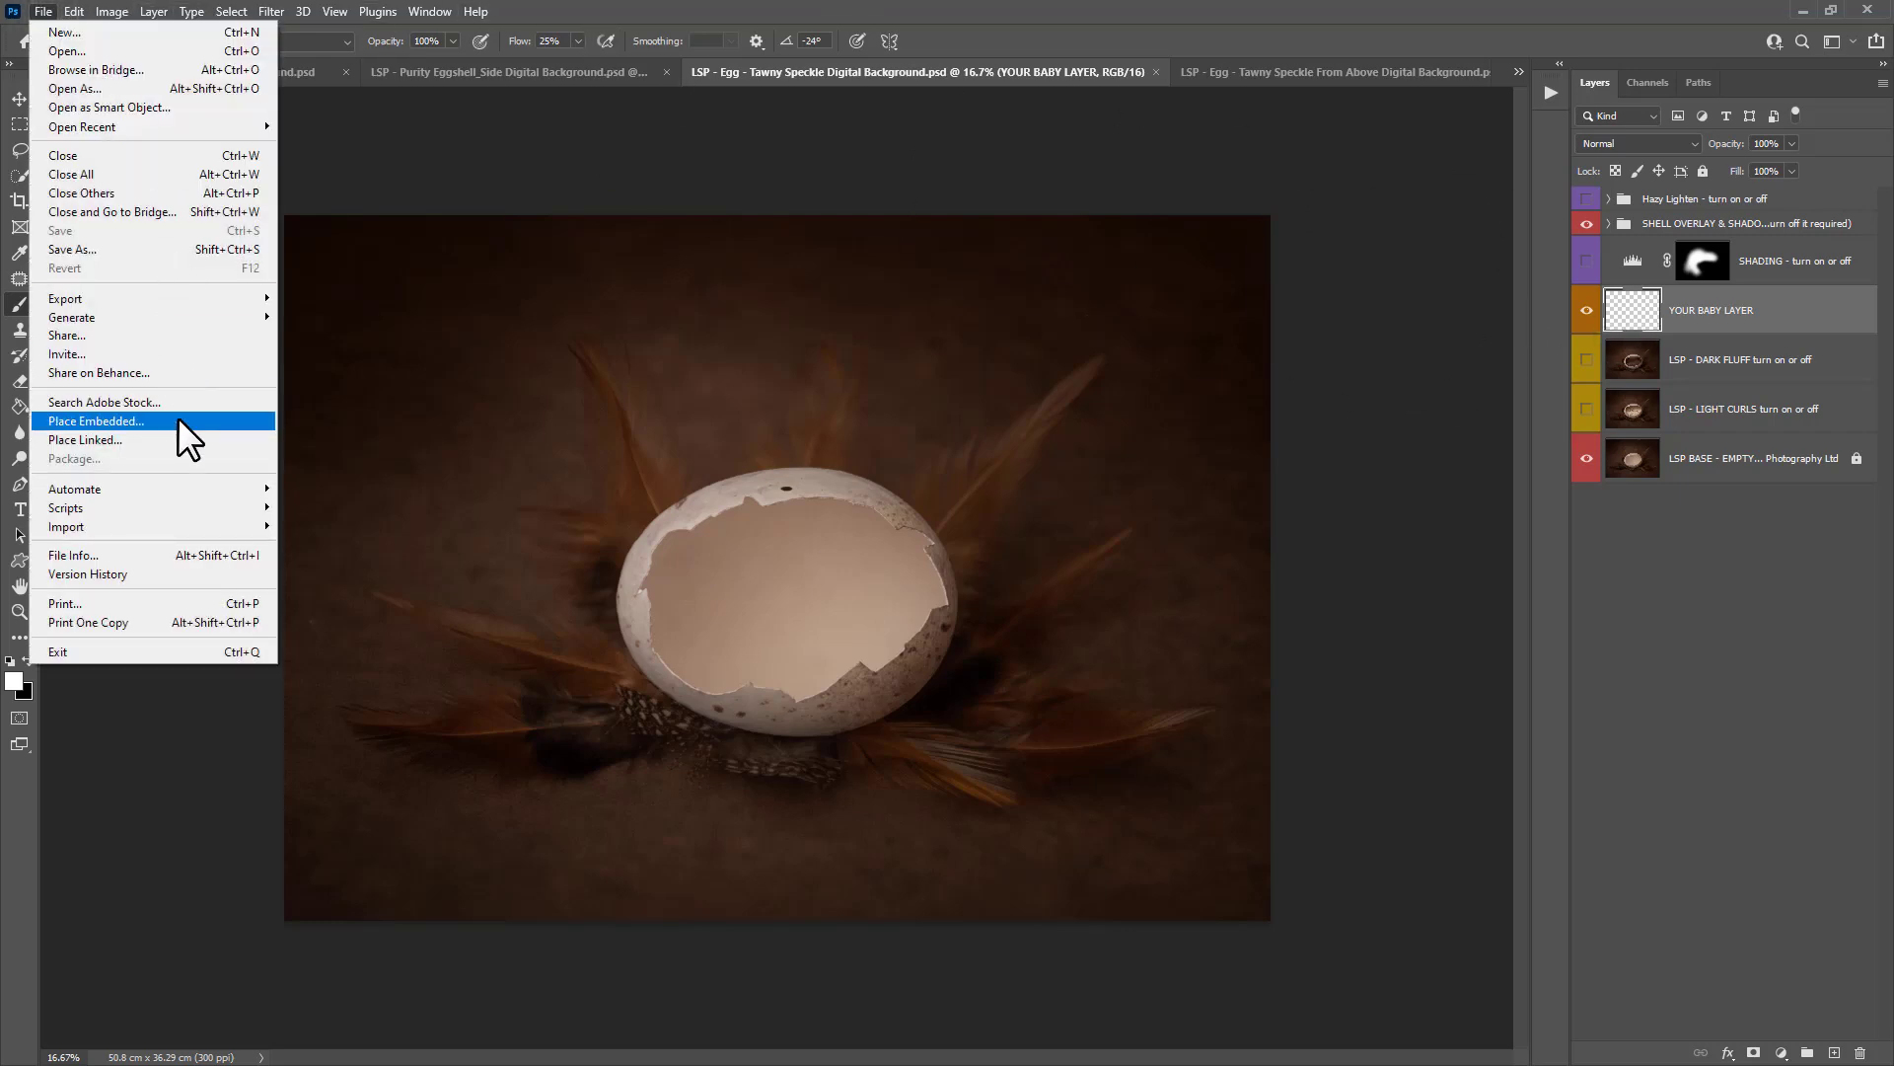
{"action": "left_click", "coordinate": [175, 417]}
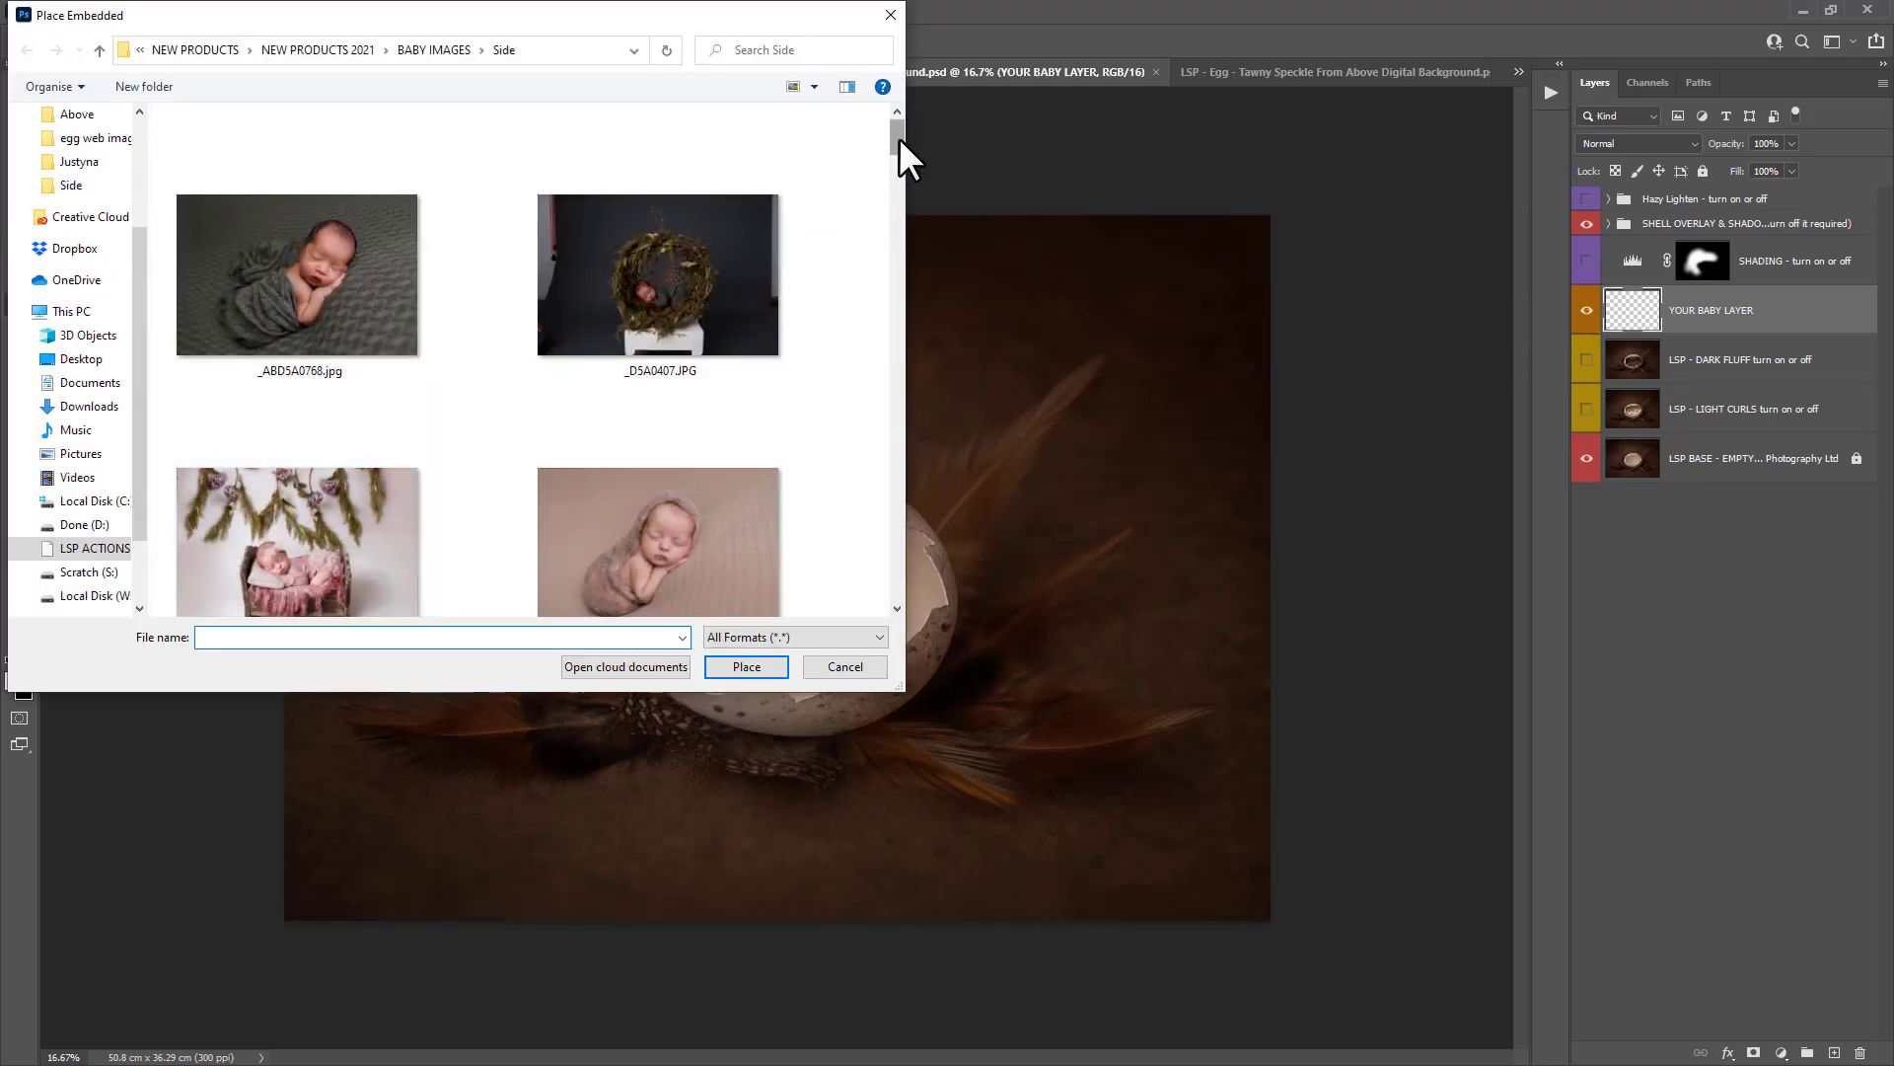
{"action": "left_click_drag", "start_coordinate": [897, 135], "coordinate": [896, 176]}
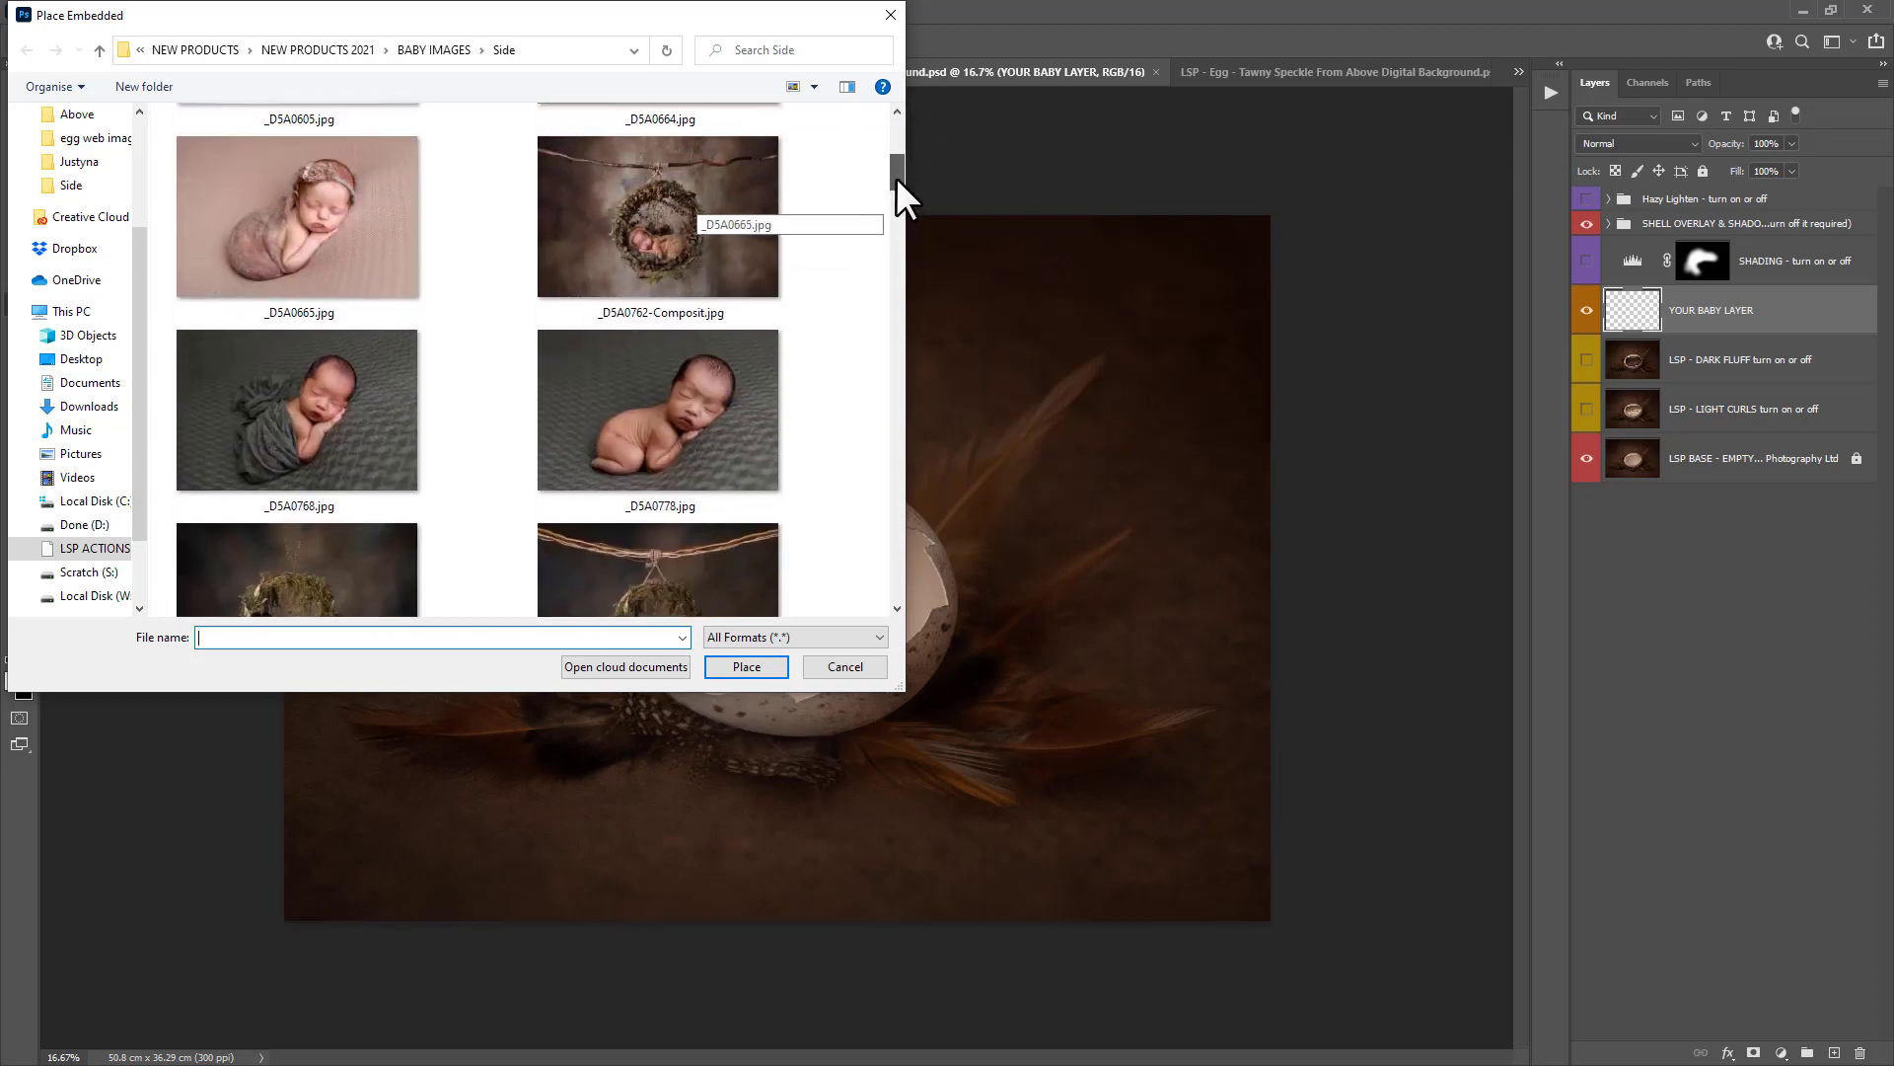
{"action": "double_click", "coordinate": [706, 272]}
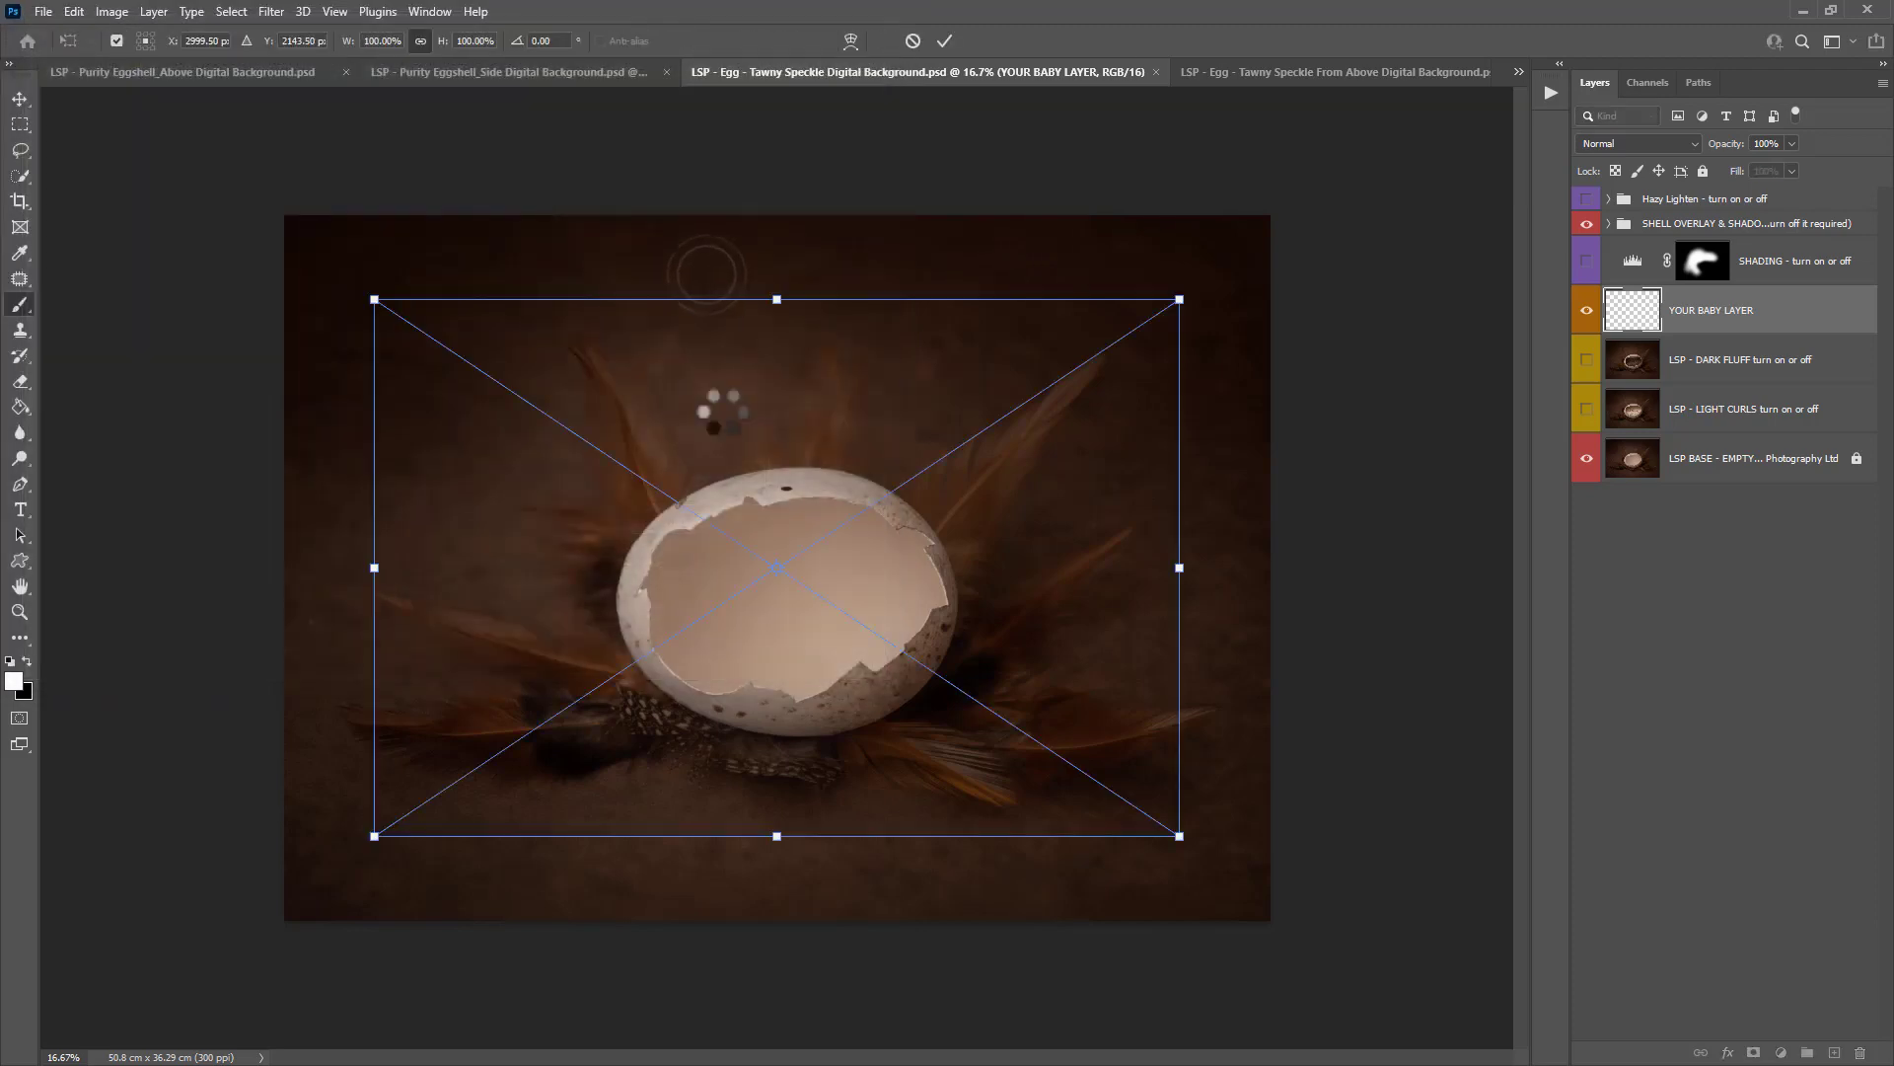
Scale the placed photo to about 142% and position the baby inside the speckled egg opening, committing the transform
{"action": "left_click_drag", "start_coordinate": [777, 299], "coordinate": [784, 119]}
{"action": "left_click_drag", "start_coordinate": [853, 600], "coordinate": [856, 619]}
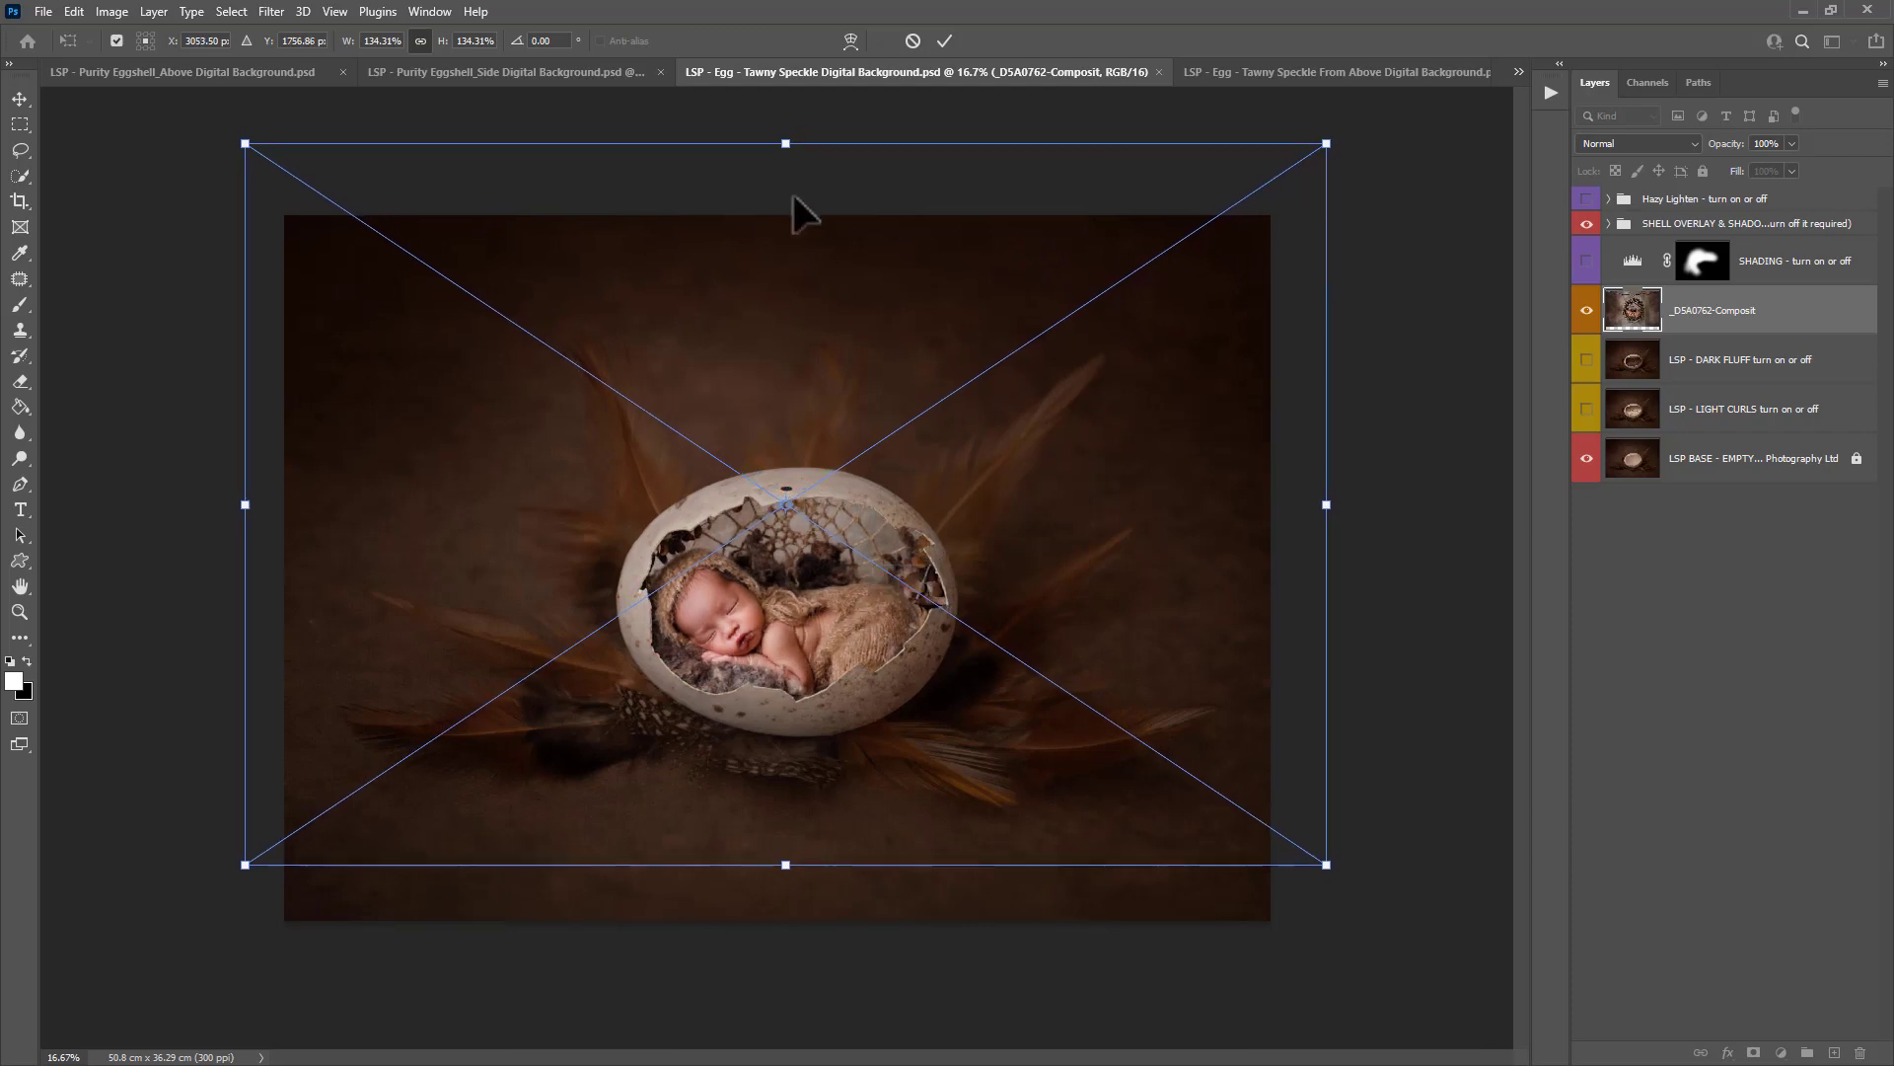
{"action": "left_click_drag", "start_coordinate": [785, 145], "coordinate": [784, 77]}
{"action": "left_click_drag", "start_coordinate": [875, 473], "coordinate": [886, 498]}
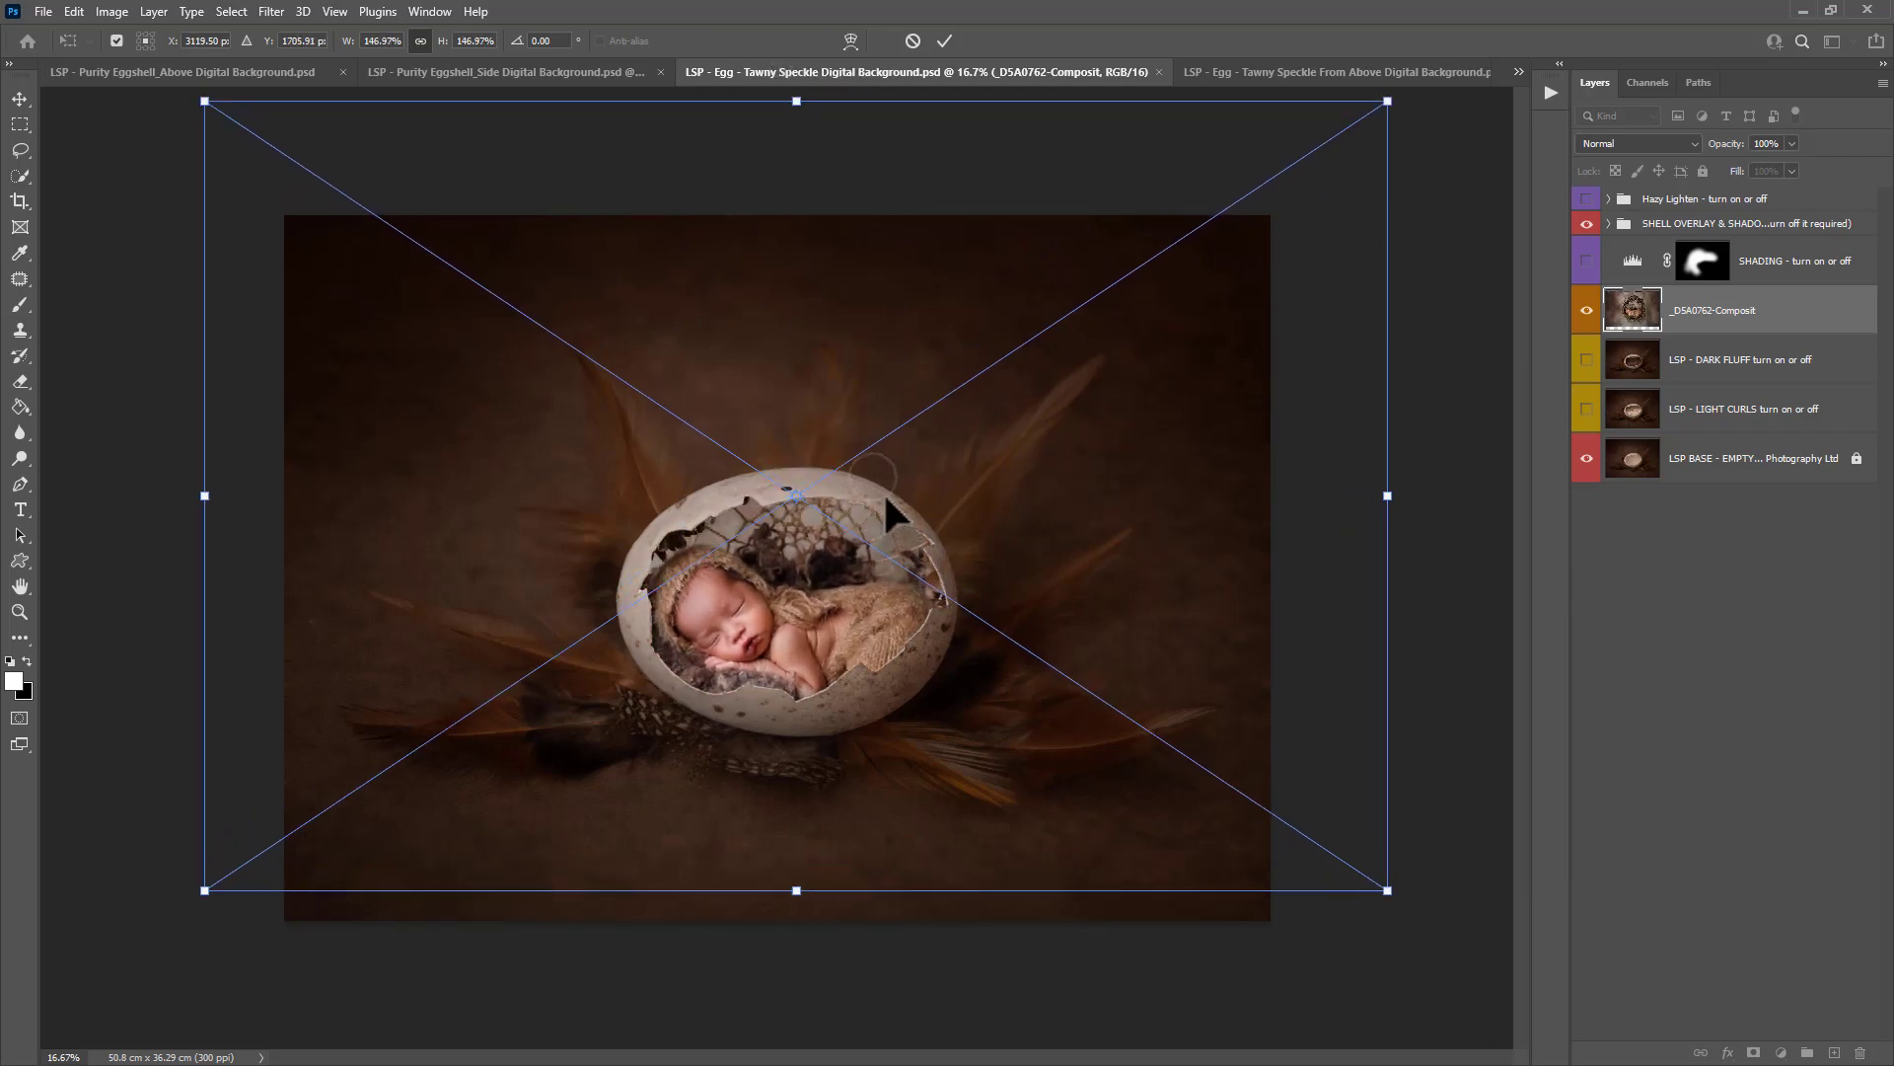
{"action": "left_click_drag", "start_coordinate": [1388, 496], "coordinate": [1354, 497]}
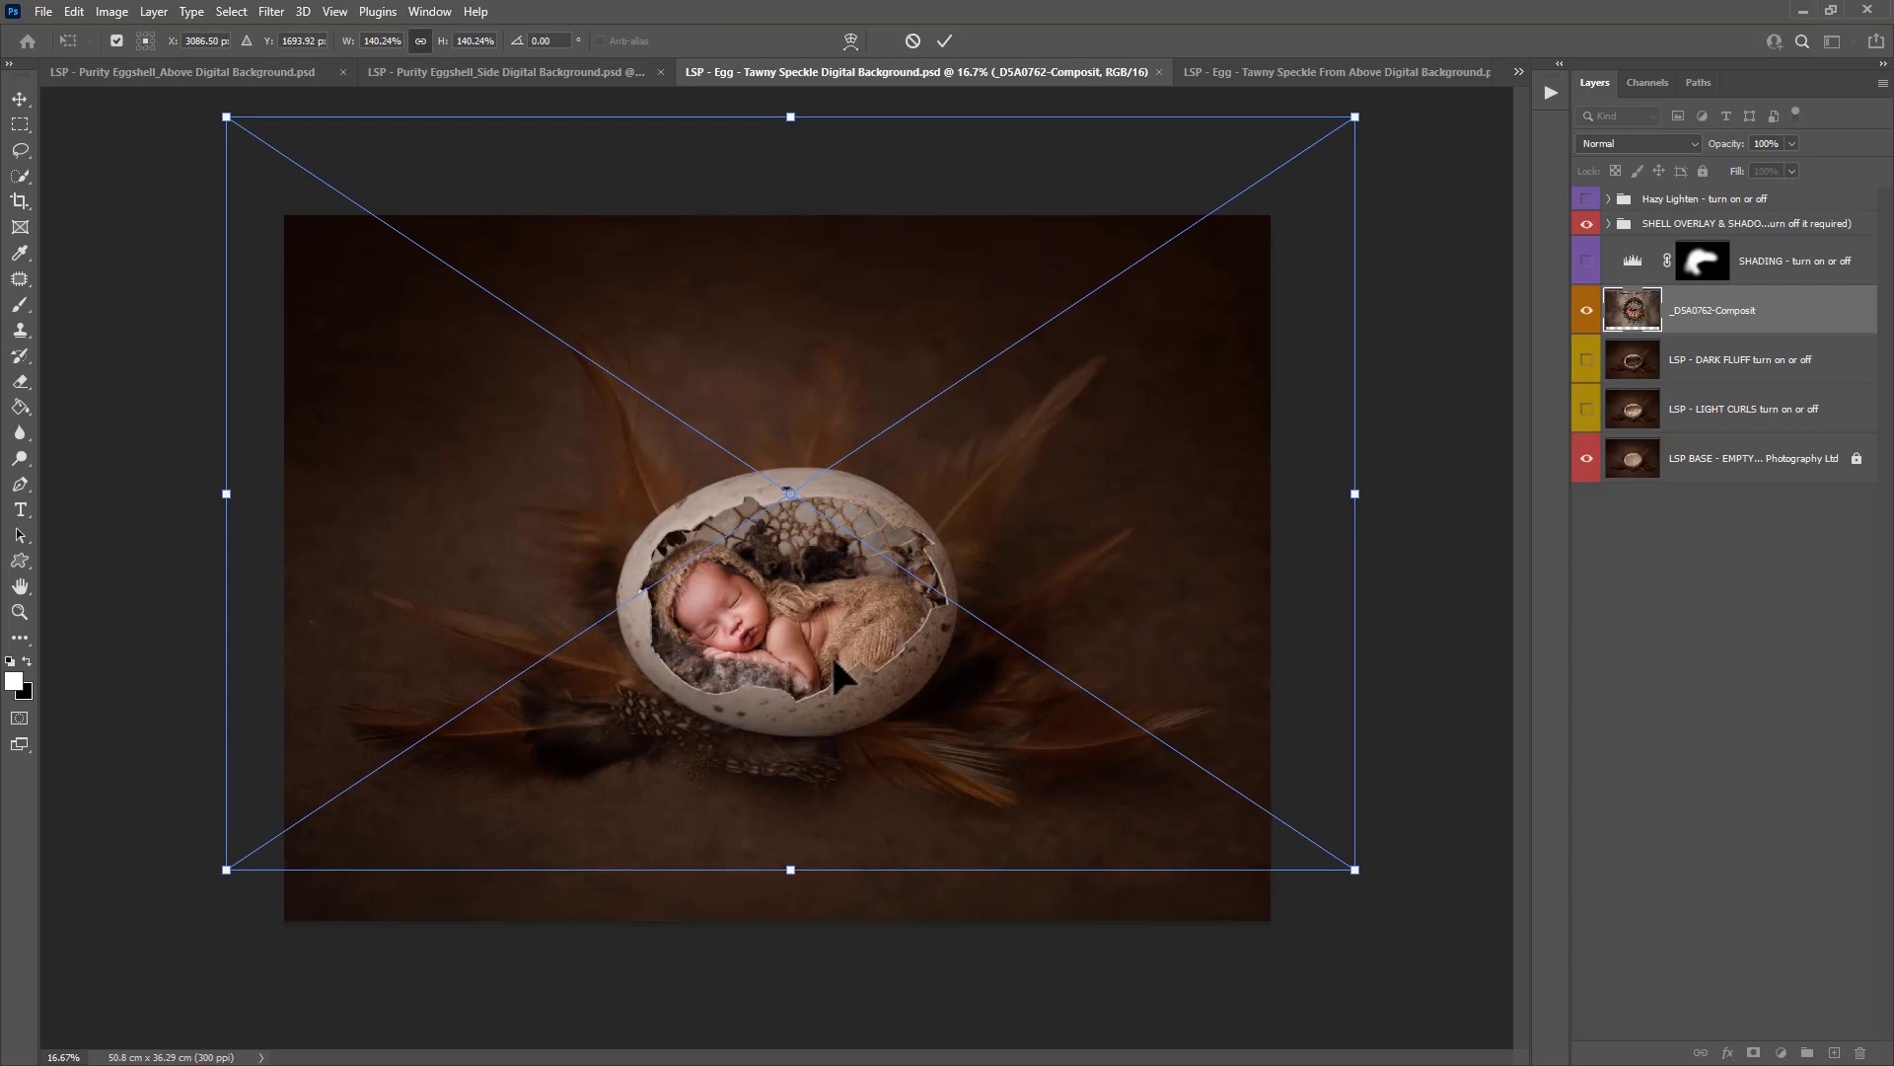
{"action": "left_click_drag", "start_coordinate": [818, 651], "coordinate": [824, 655]}
{"action": "left_click_drag", "start_coordinate": [788, 115], "coordinate": [787, 113]}
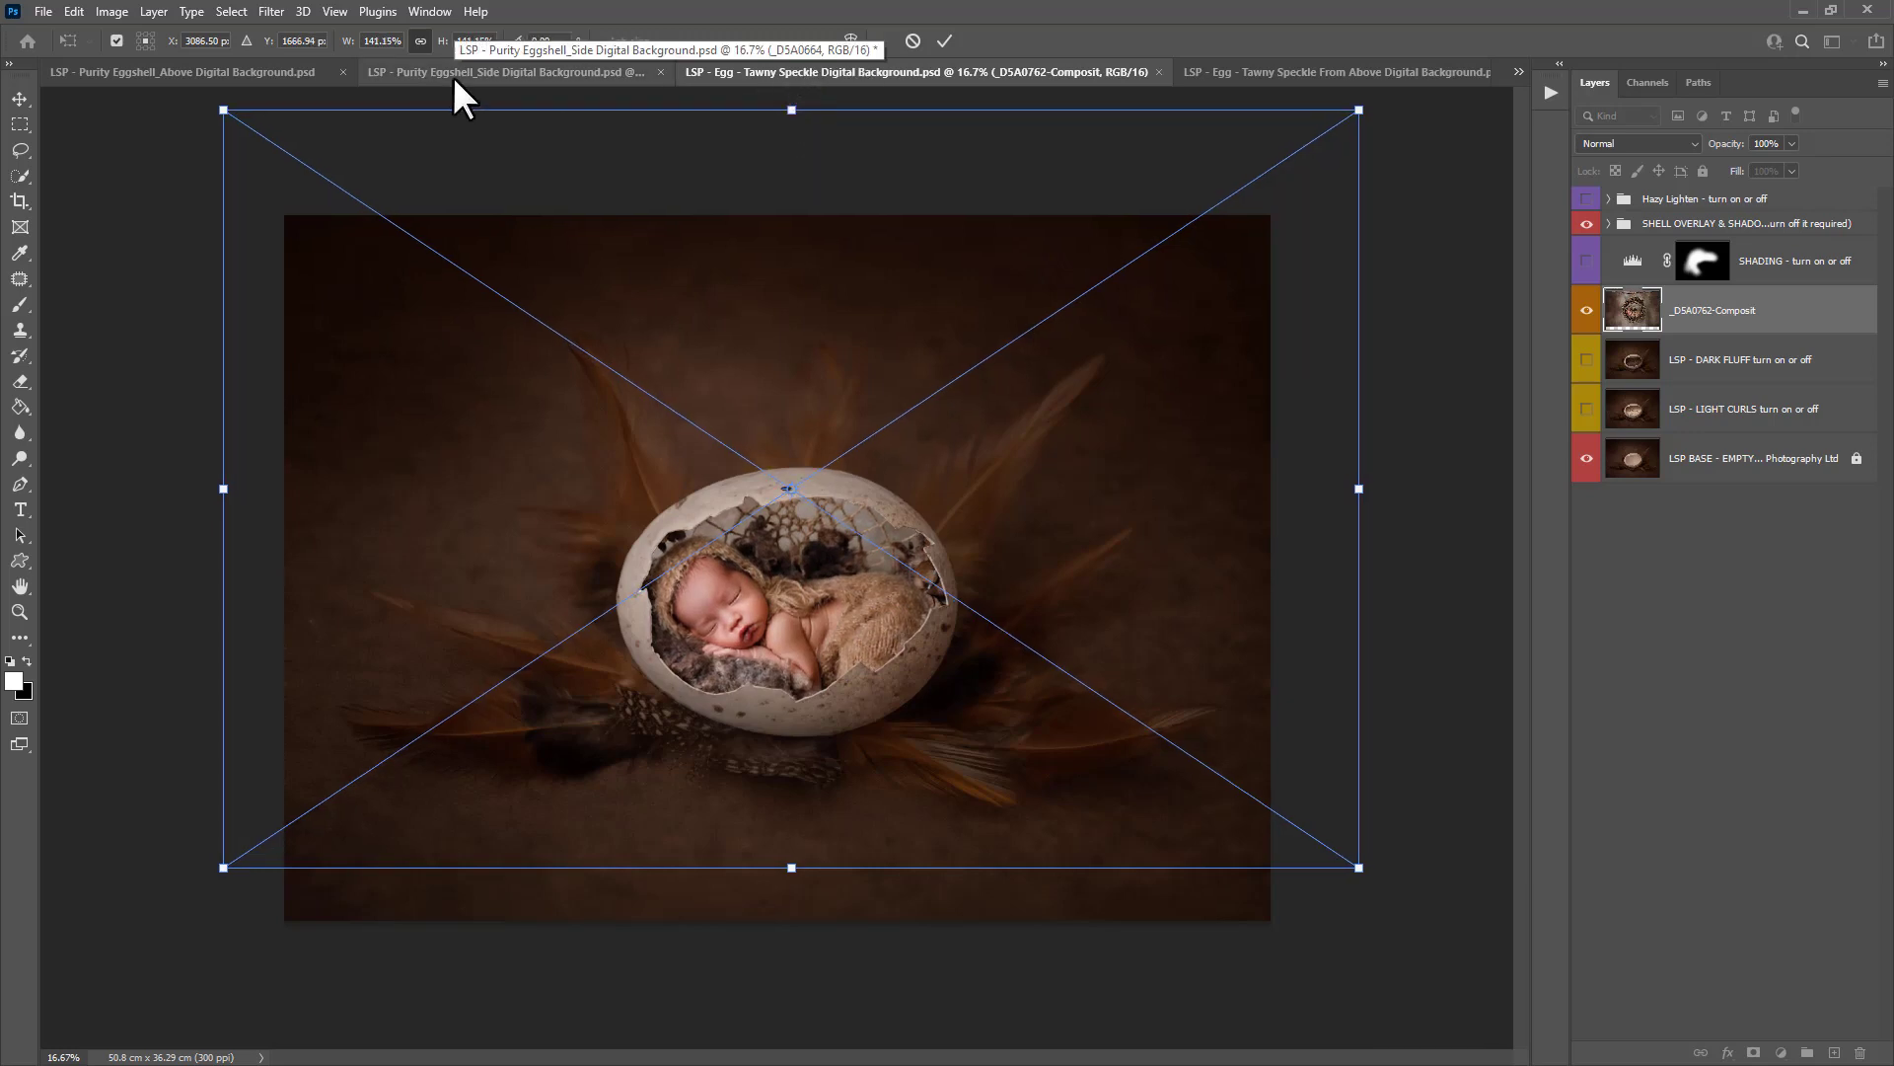
{"action": "left_click_drag", "start_coordinate": [797, 108], "coordinate": [793, 104]}
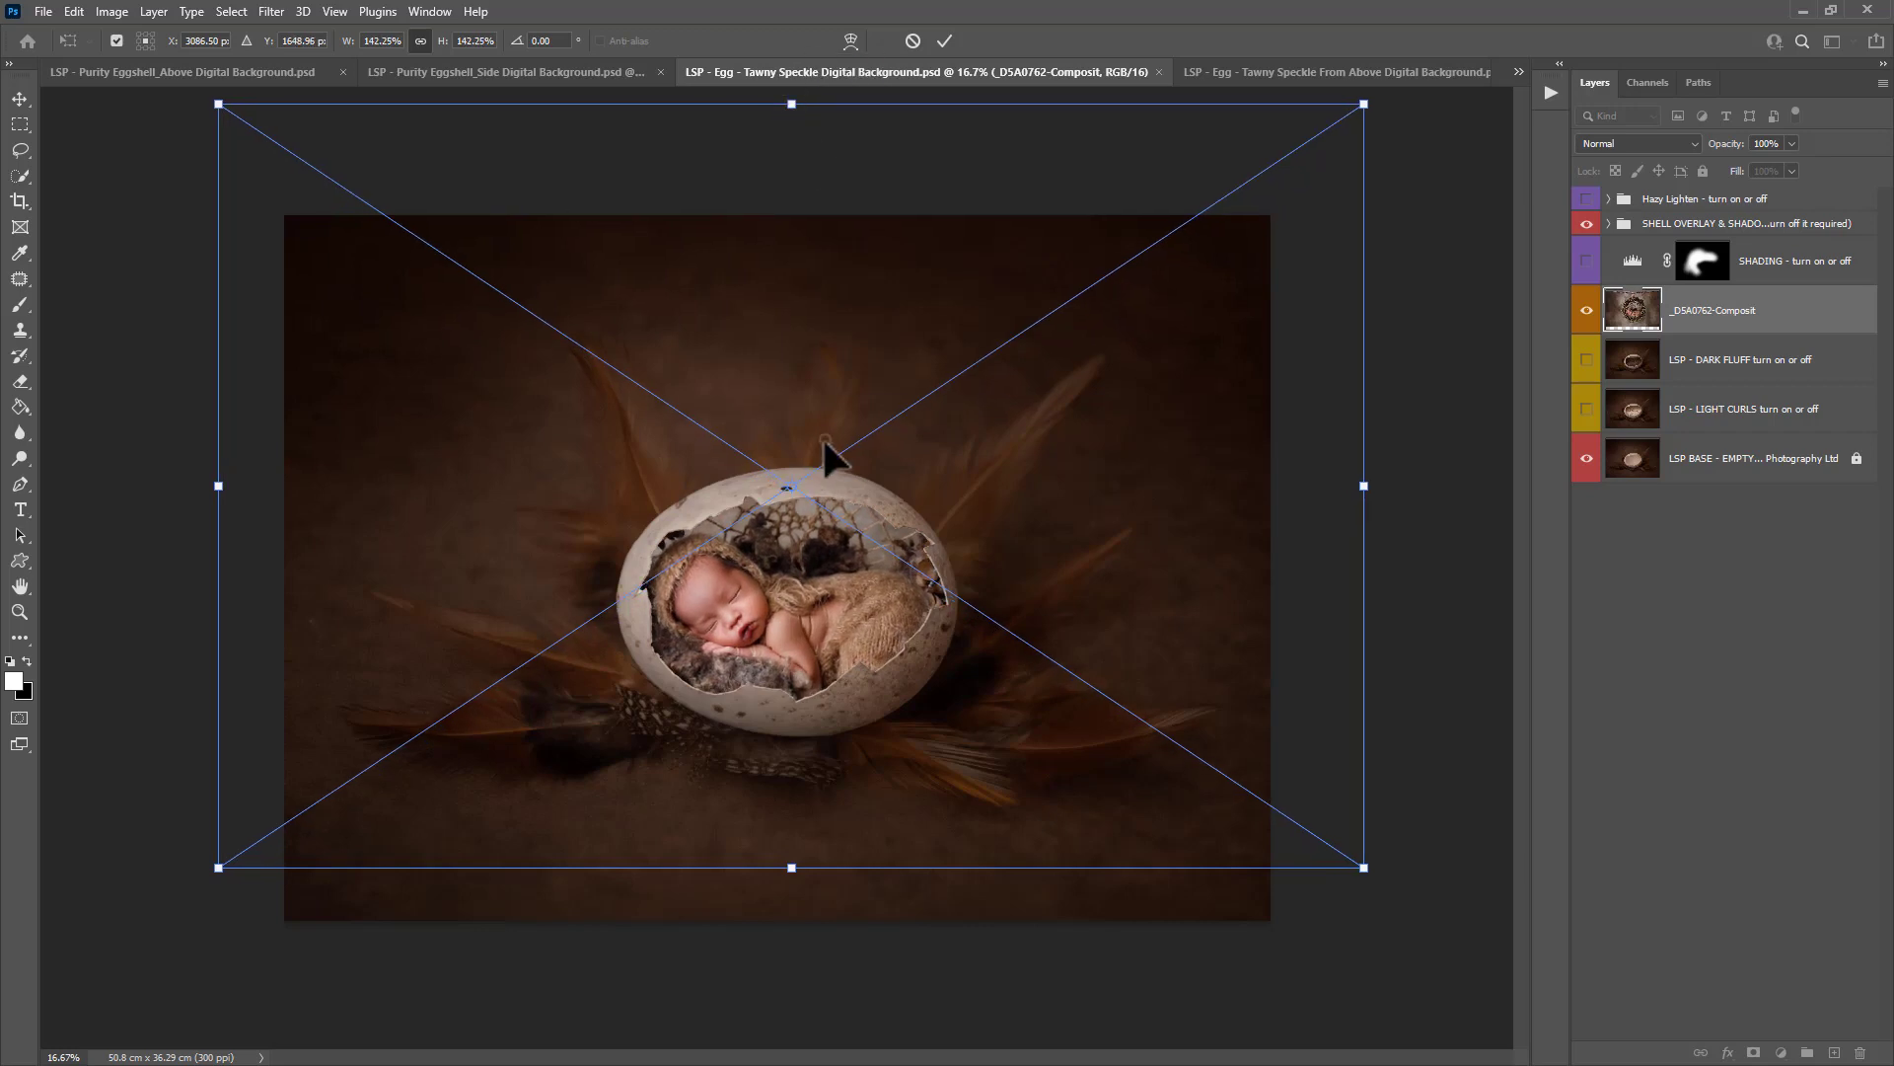
{"action": "left_click_drag", "start_coordinate": [824, 449], "coordinate": [829, 443]}
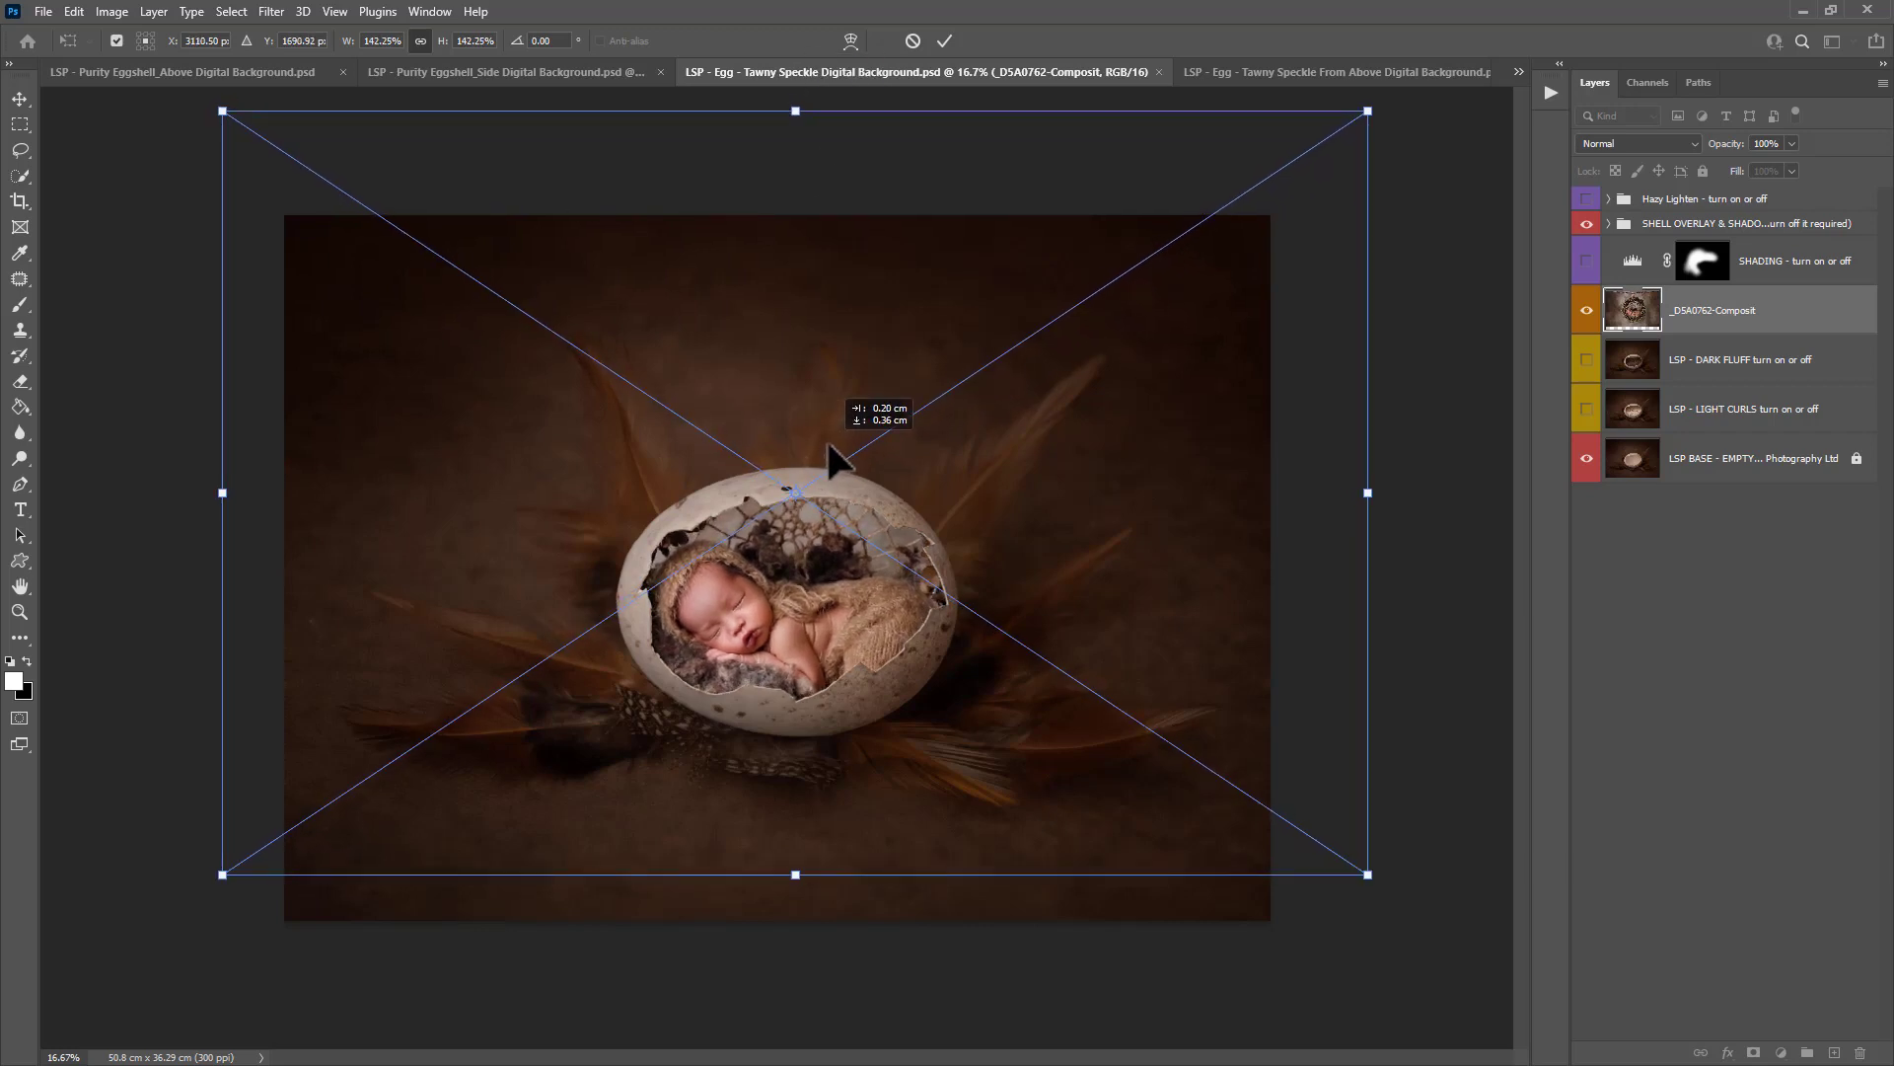
{"action": "key", "text": "Return"}
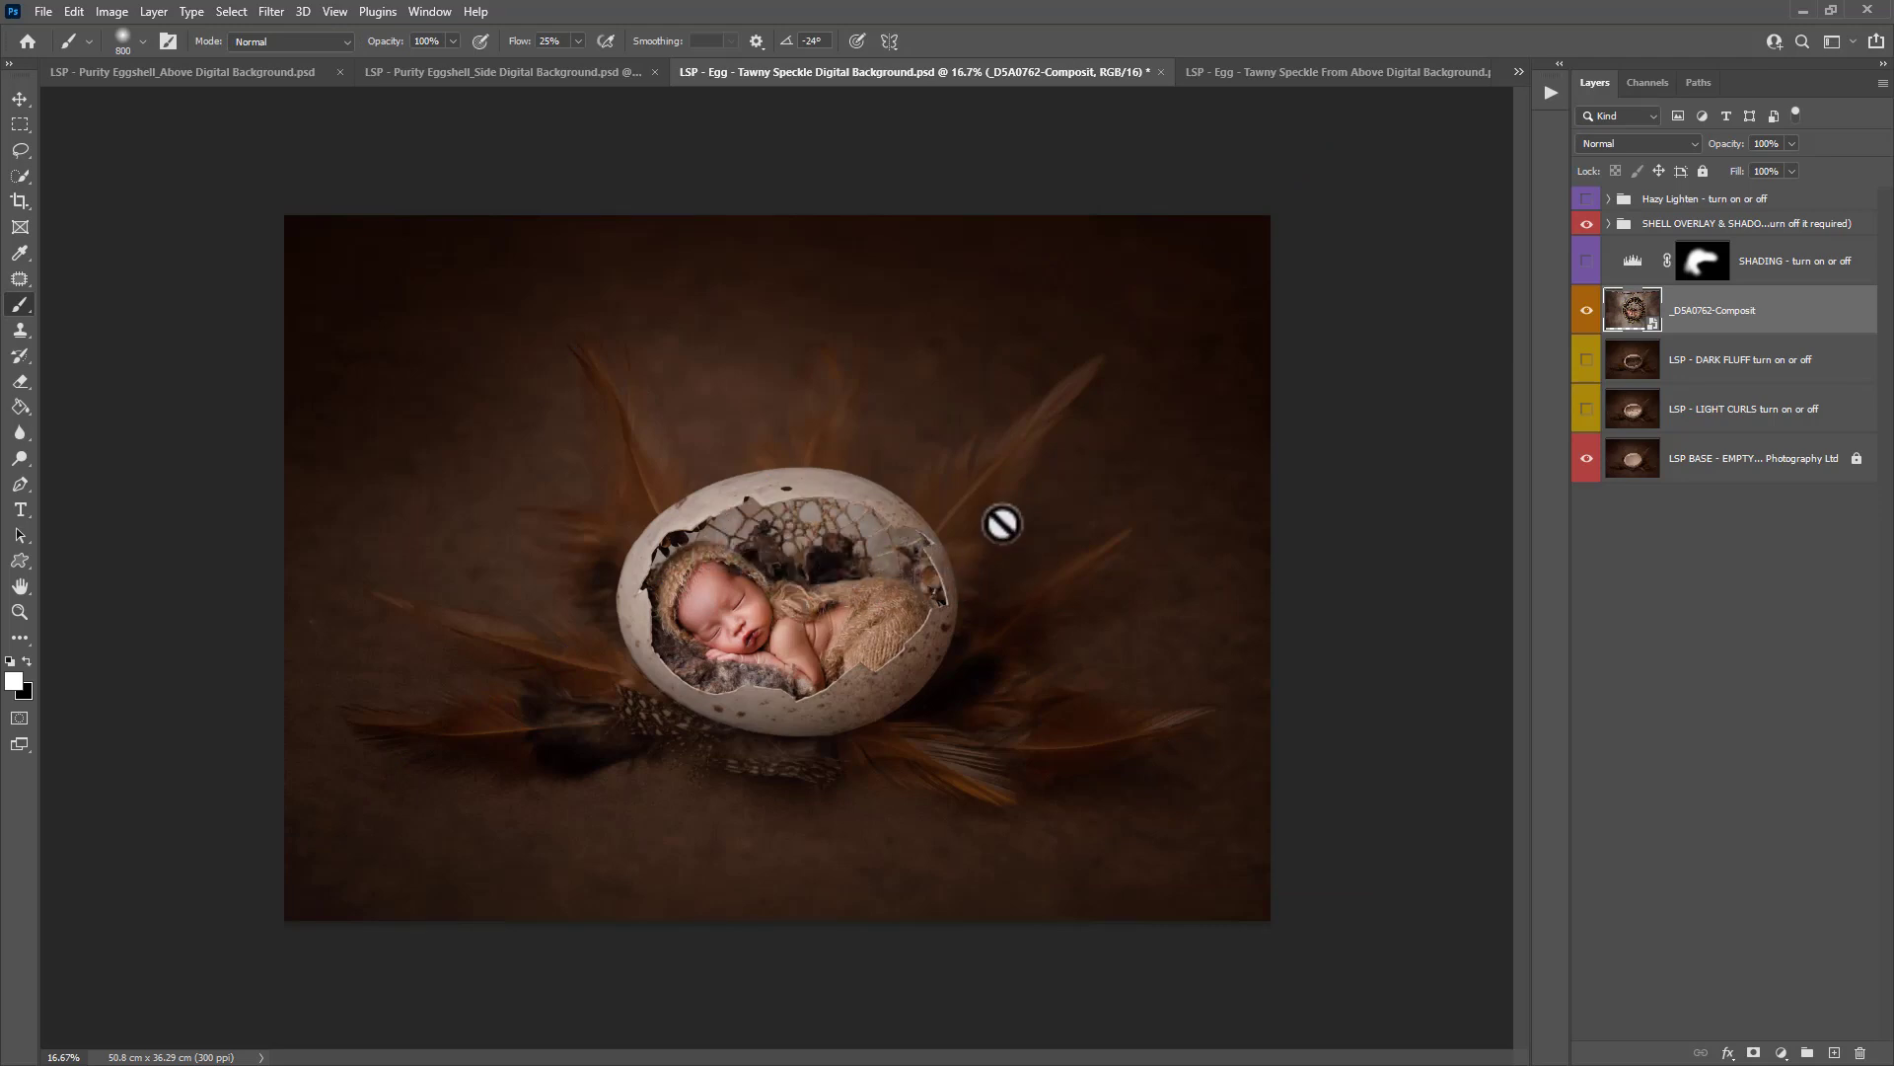
Turn on the SHADING layer and paint black on its mask over the baby's face, restoring white as the foreground colour
{"action": "left_click", "coordinate": [1585, 261]}
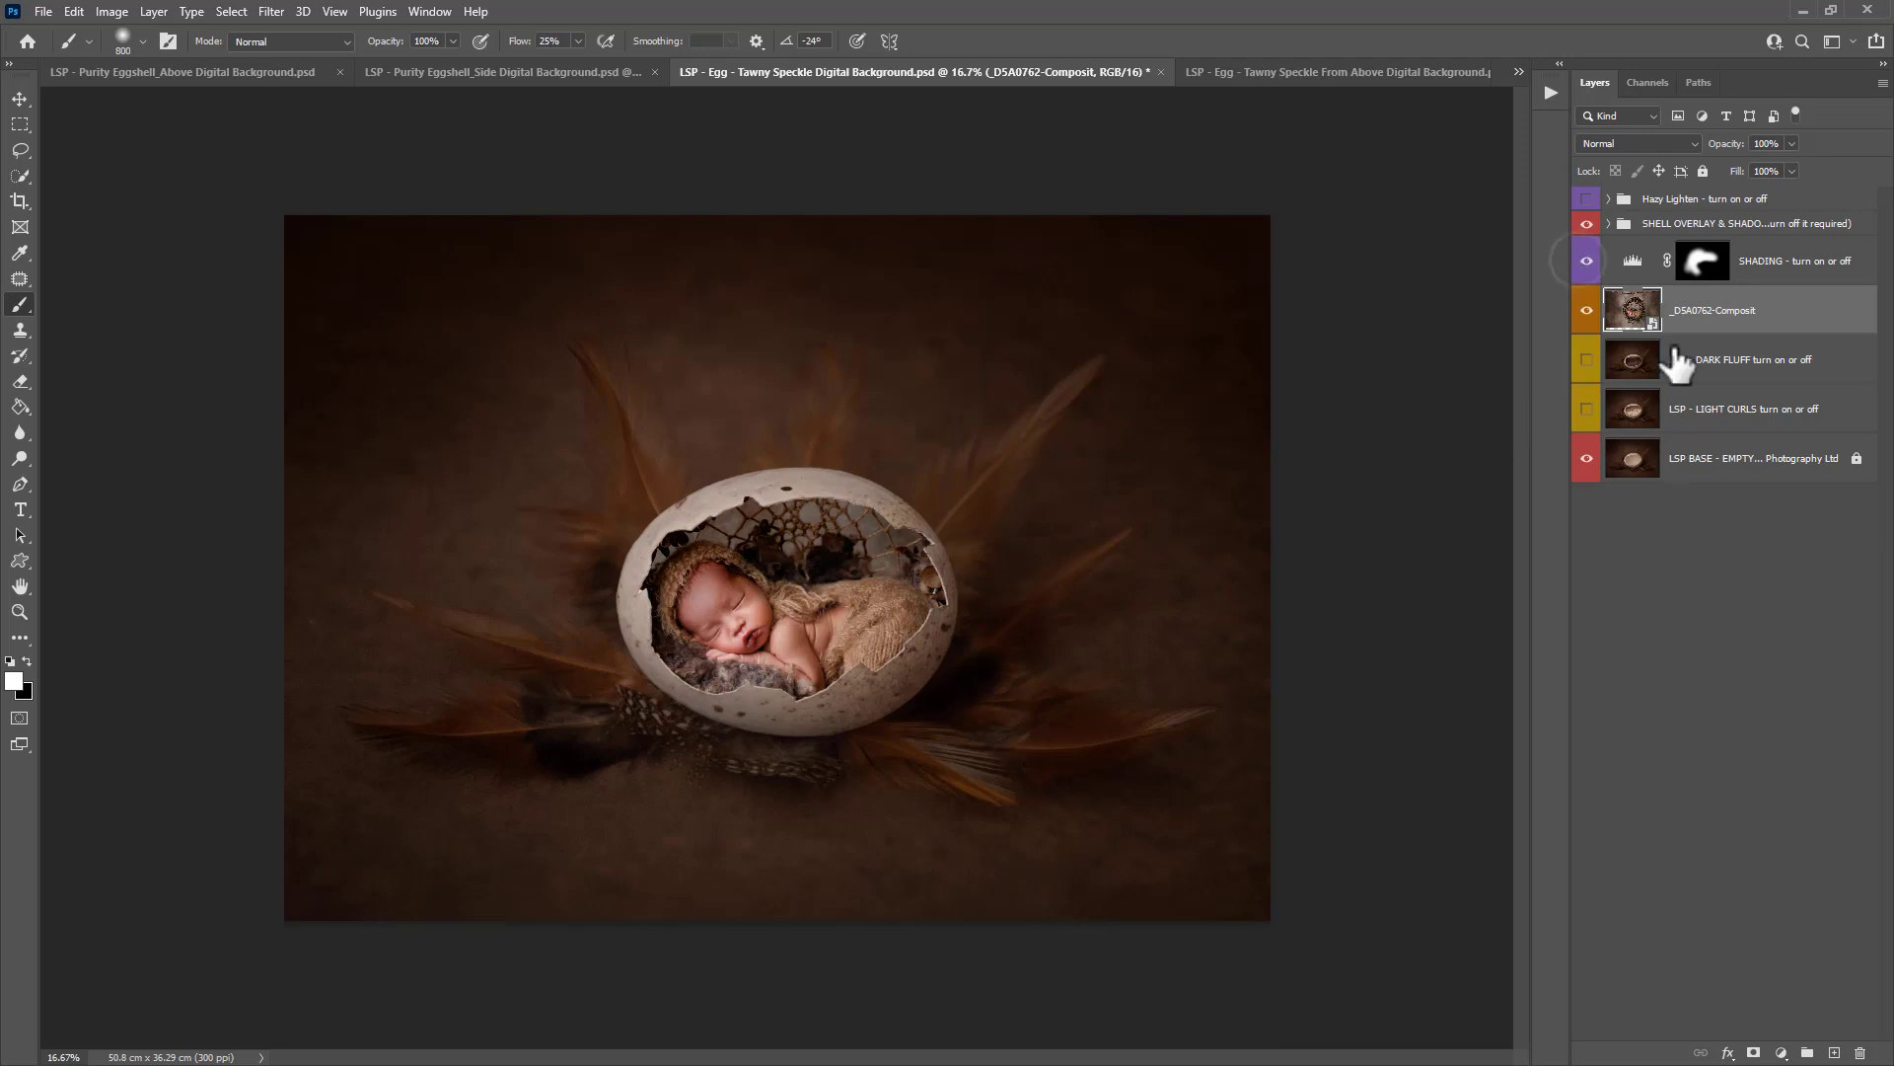
{"action": "left_click", "coordinate": [1697, 278]}
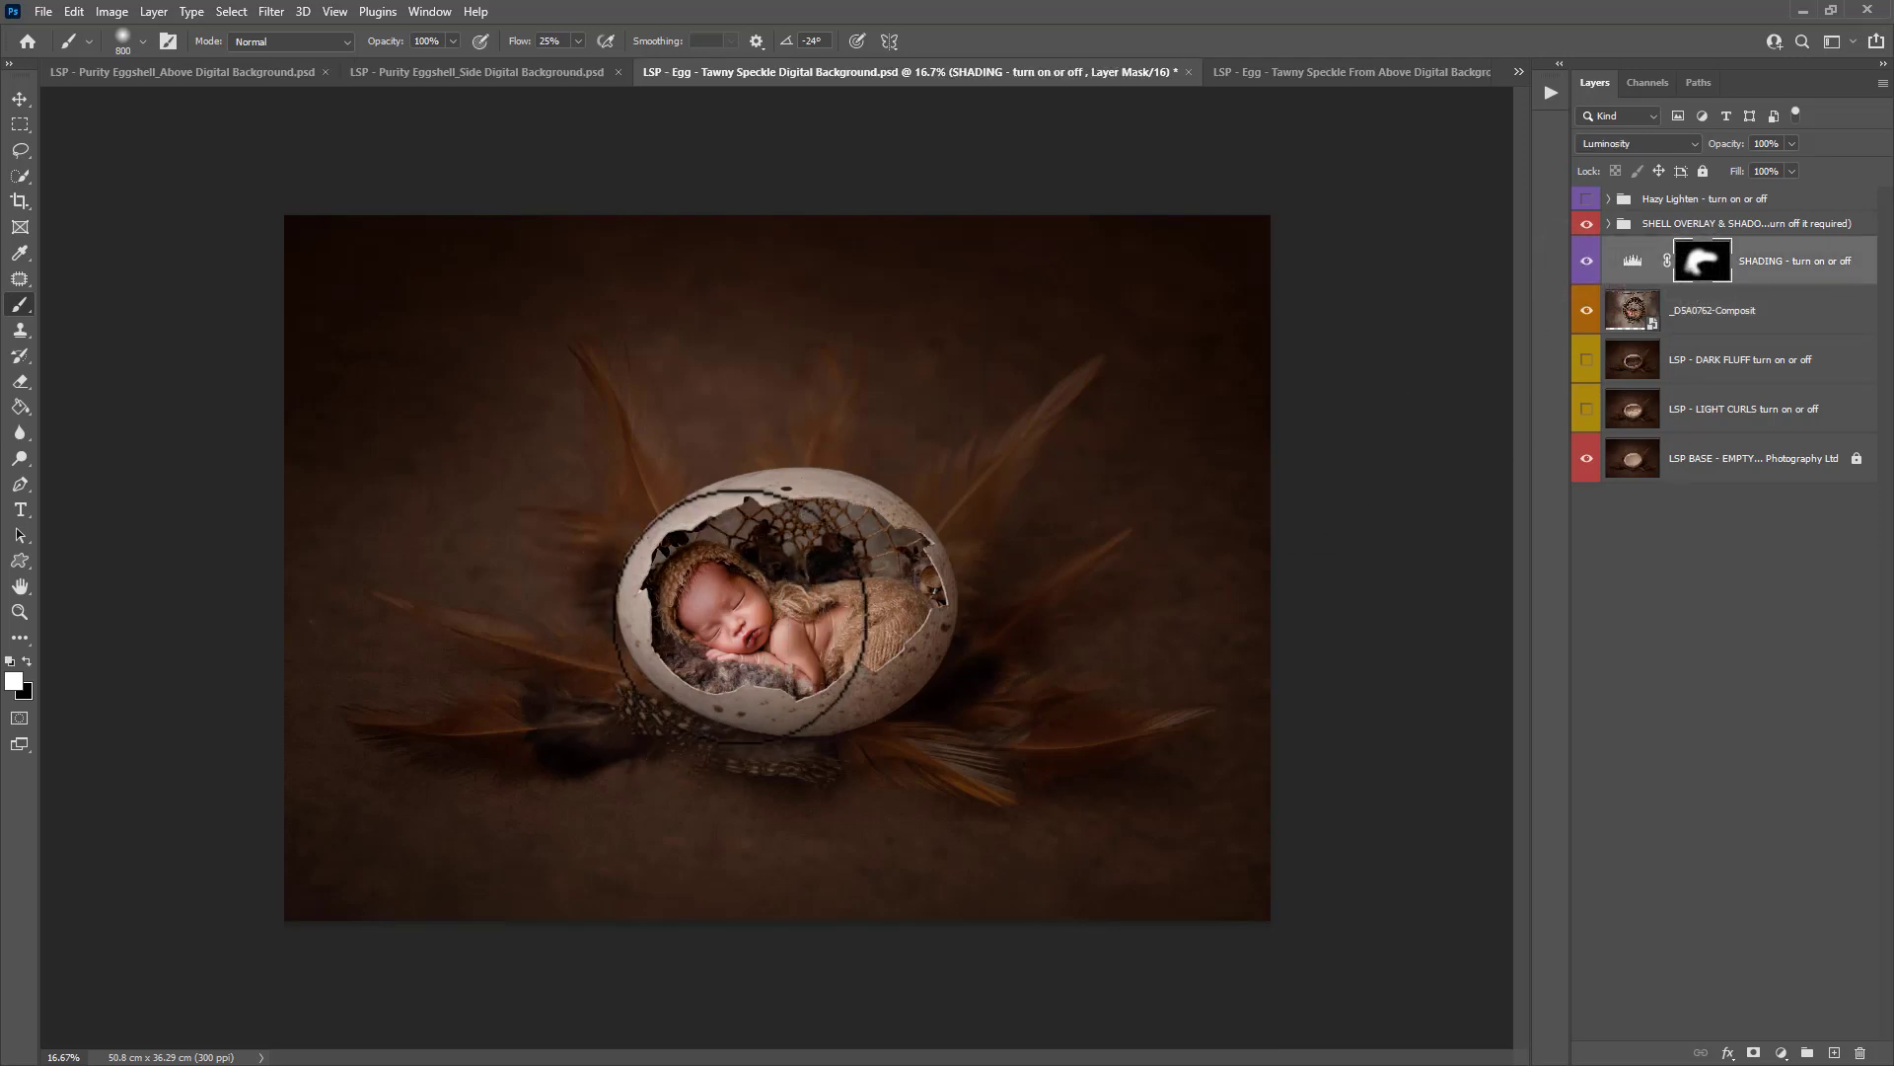
{"action": "key", "text": "x"}
{"action": "mouse_move", "coordinate": [743, 602]}
{"action": "left_mouse_down"}
{"action": "mouse_move", "coordinate": [772, 609]}
{"action": "mouse_move", "coordinate": [724, 604]}
{"action": "mouse_move", "coordinate": [753, 632]}
{"action": "left_mouse_up"}
{"action": "key", "text": "x"}
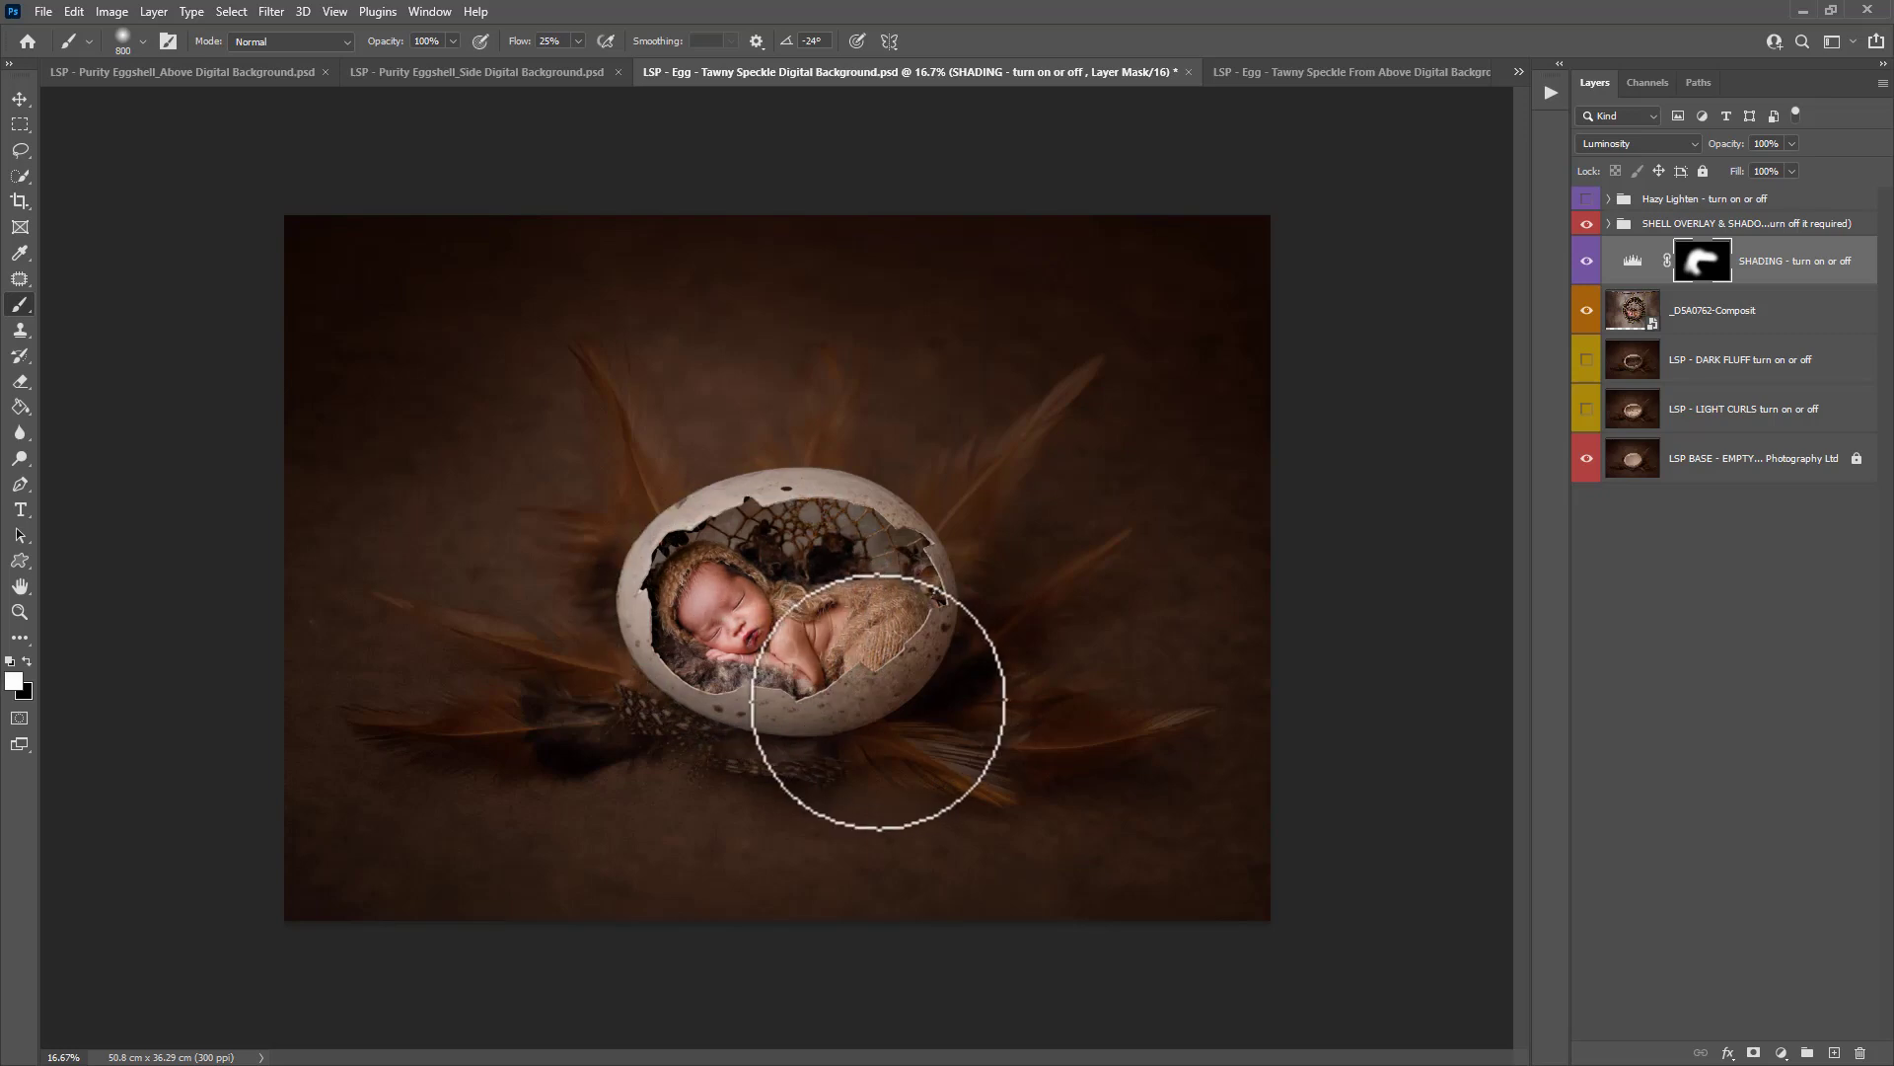
Paint white on the SHADING mask along the lower shell opening and compare the result with the empty egg base
{"action": "mouse_move", "coordinate": [881, 700]}
{"action": "left_mouse_down"}
{"action": "mouse_move", "coordinate": [786, 744]}
{"action": "mouse_move", "coordinate": [693, 739]}
{"action": "left_mouse_up"}
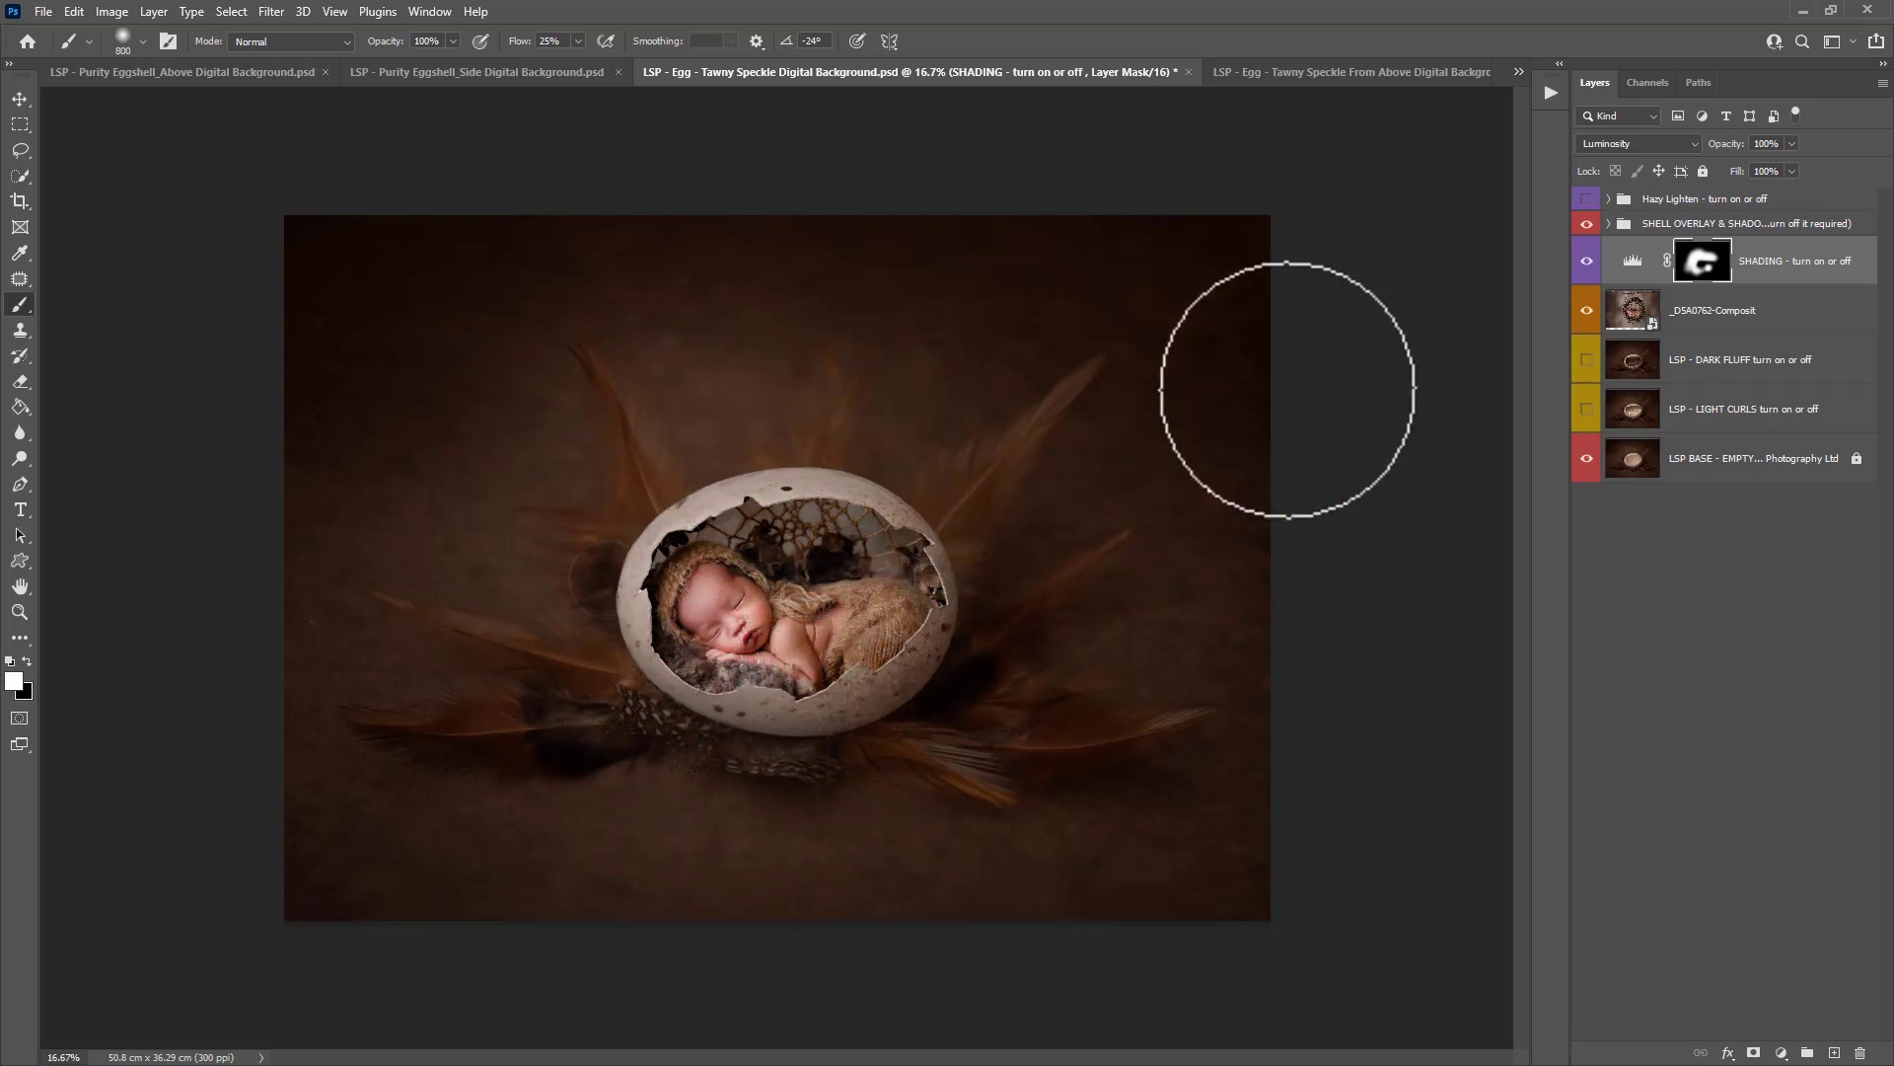
{"action": "left_click", "coordinate": [1588, 320]}
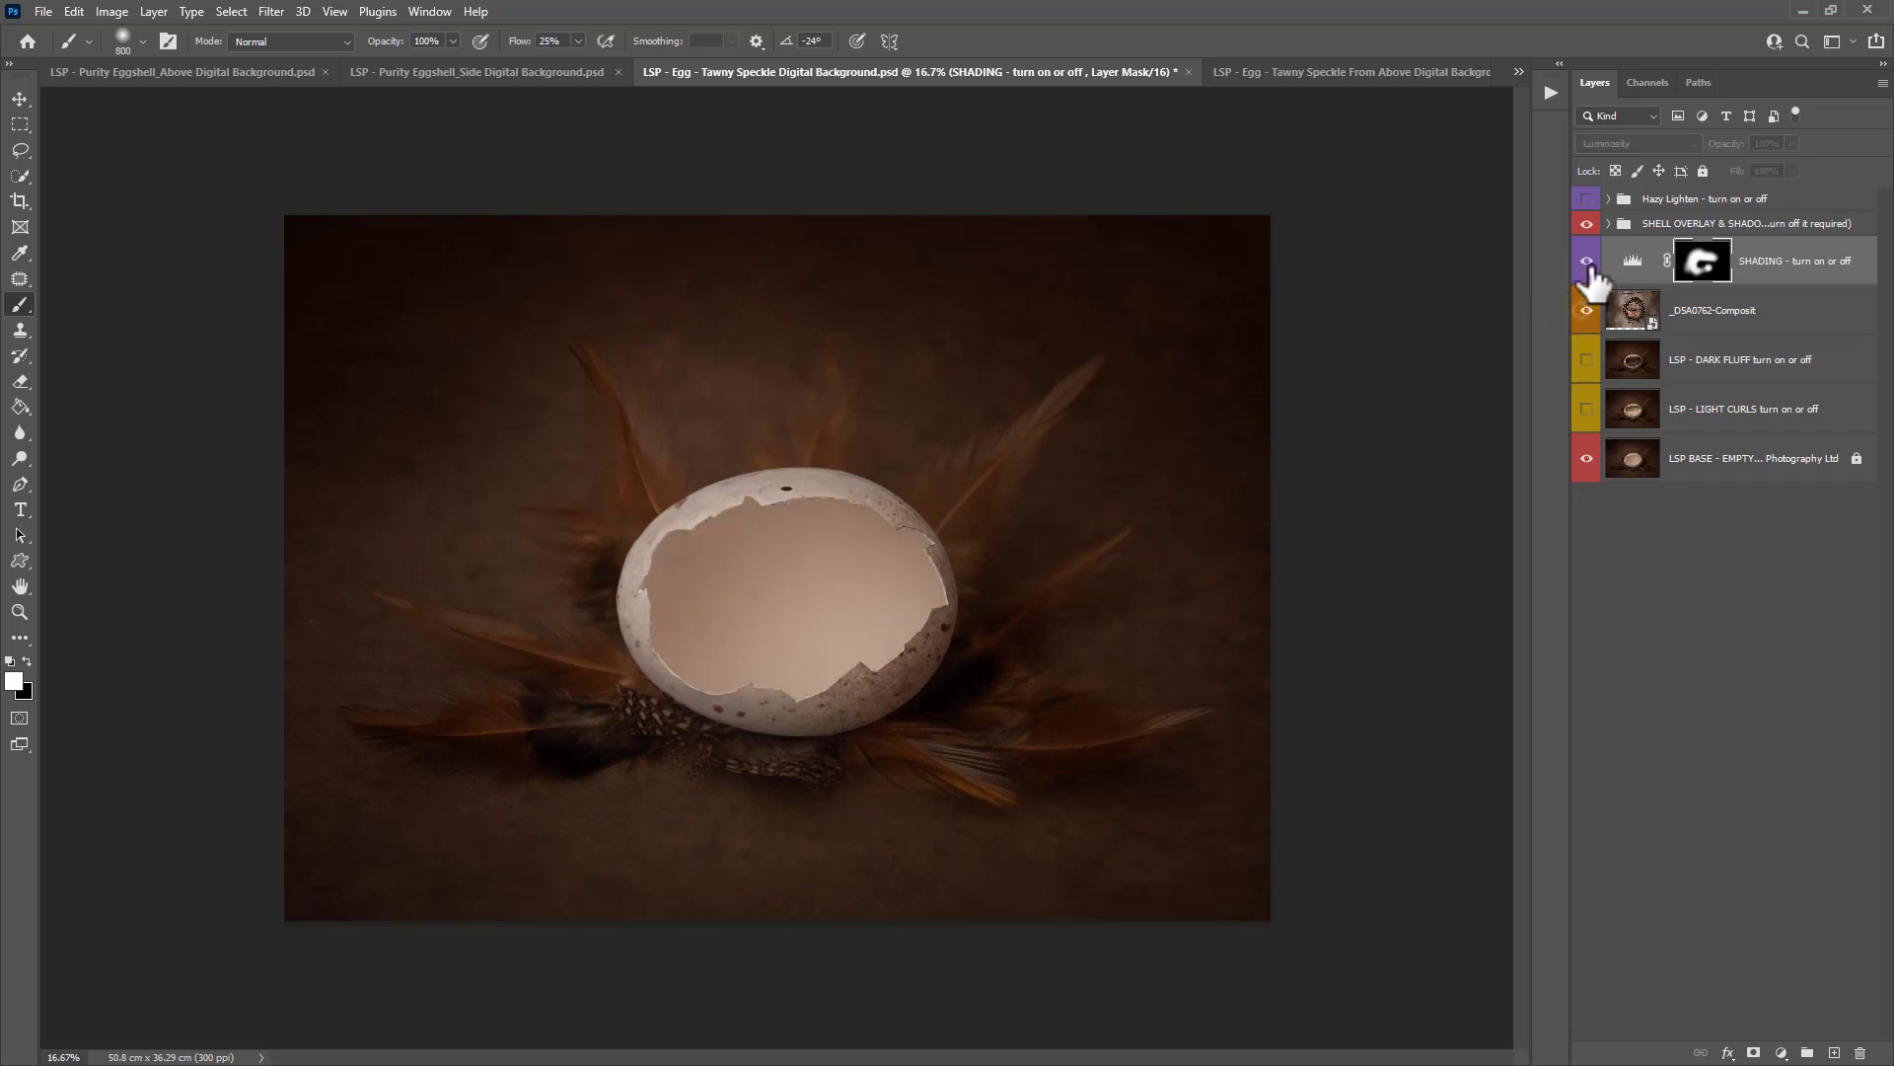
{"action": "left_click", "coordinate": [1587, 306]}
Switch to the Egg - Tawny Speckle From Above document and place _N9A8439.jpg as an embedded image on the YOUR BABY LAYER
{"action": "left_click", "coordinate": [1287, 75]}
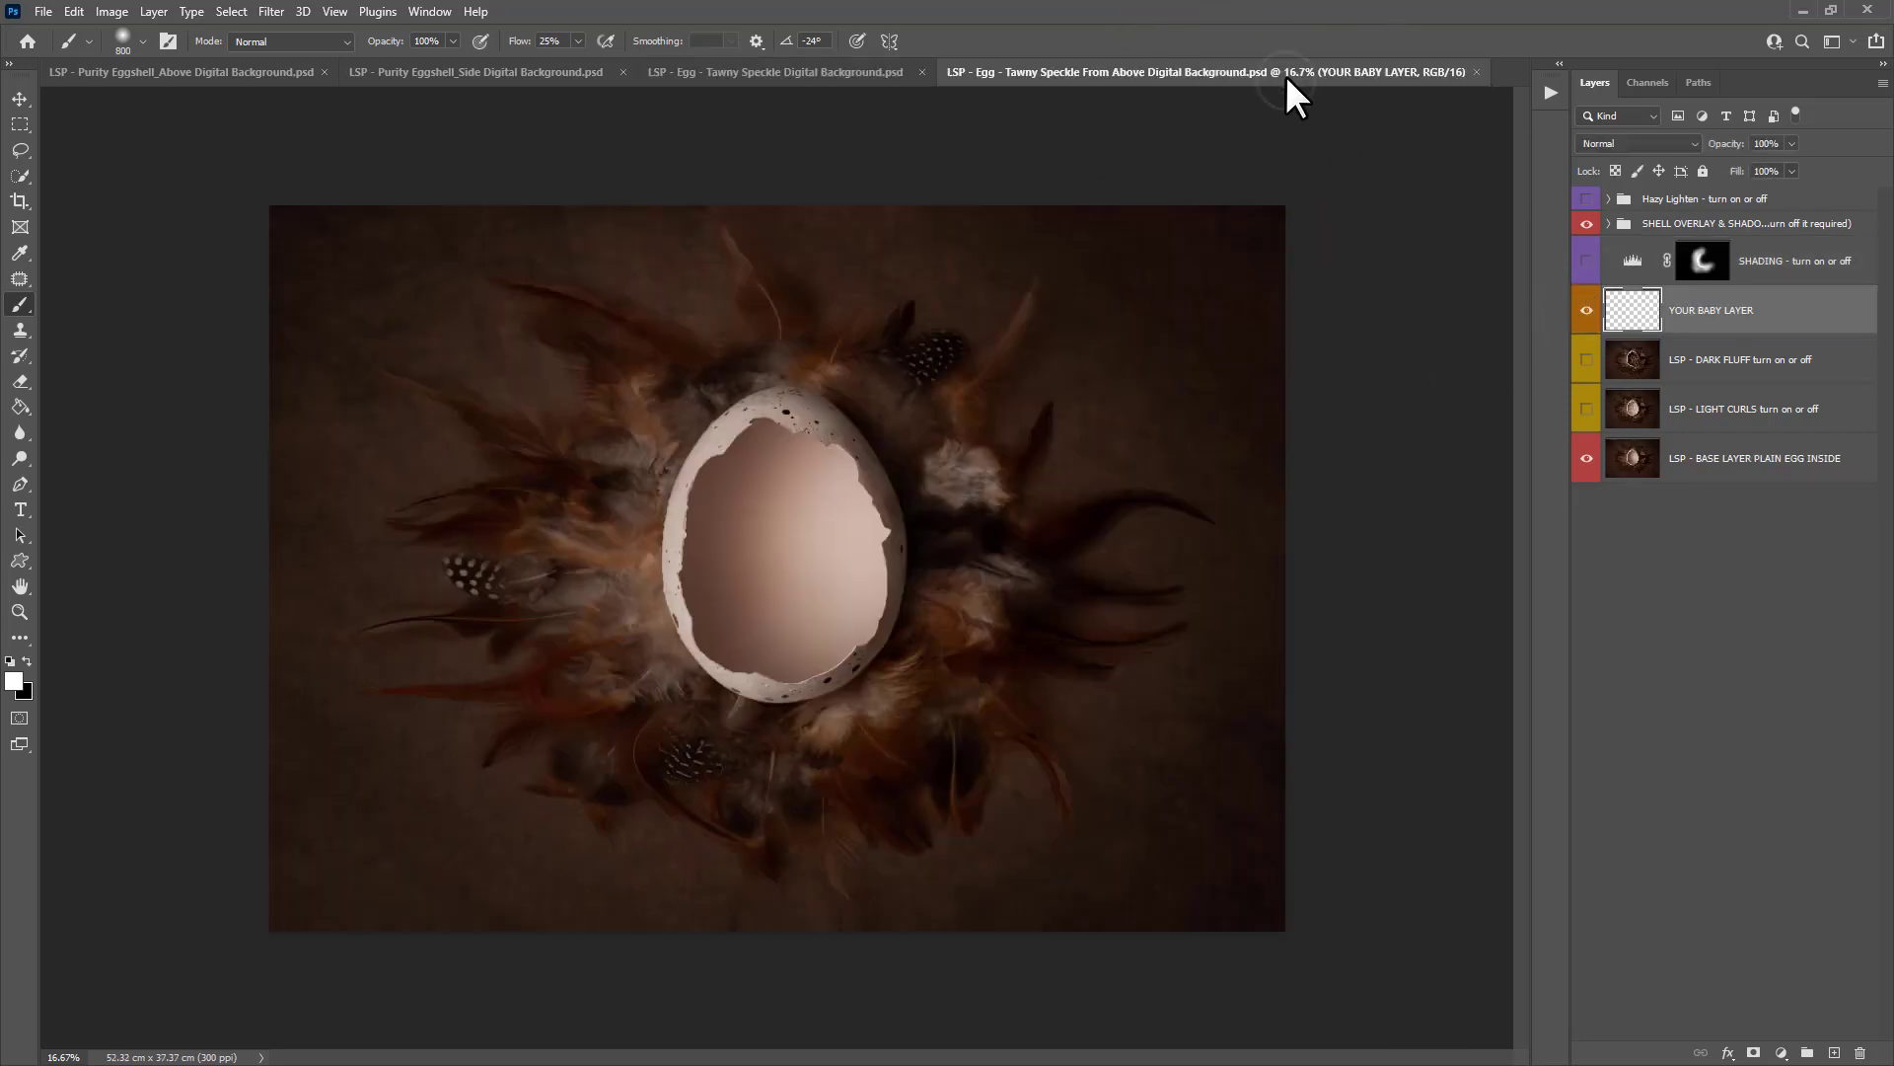
{"action": "left_click", "coordinate": [43, 13]}
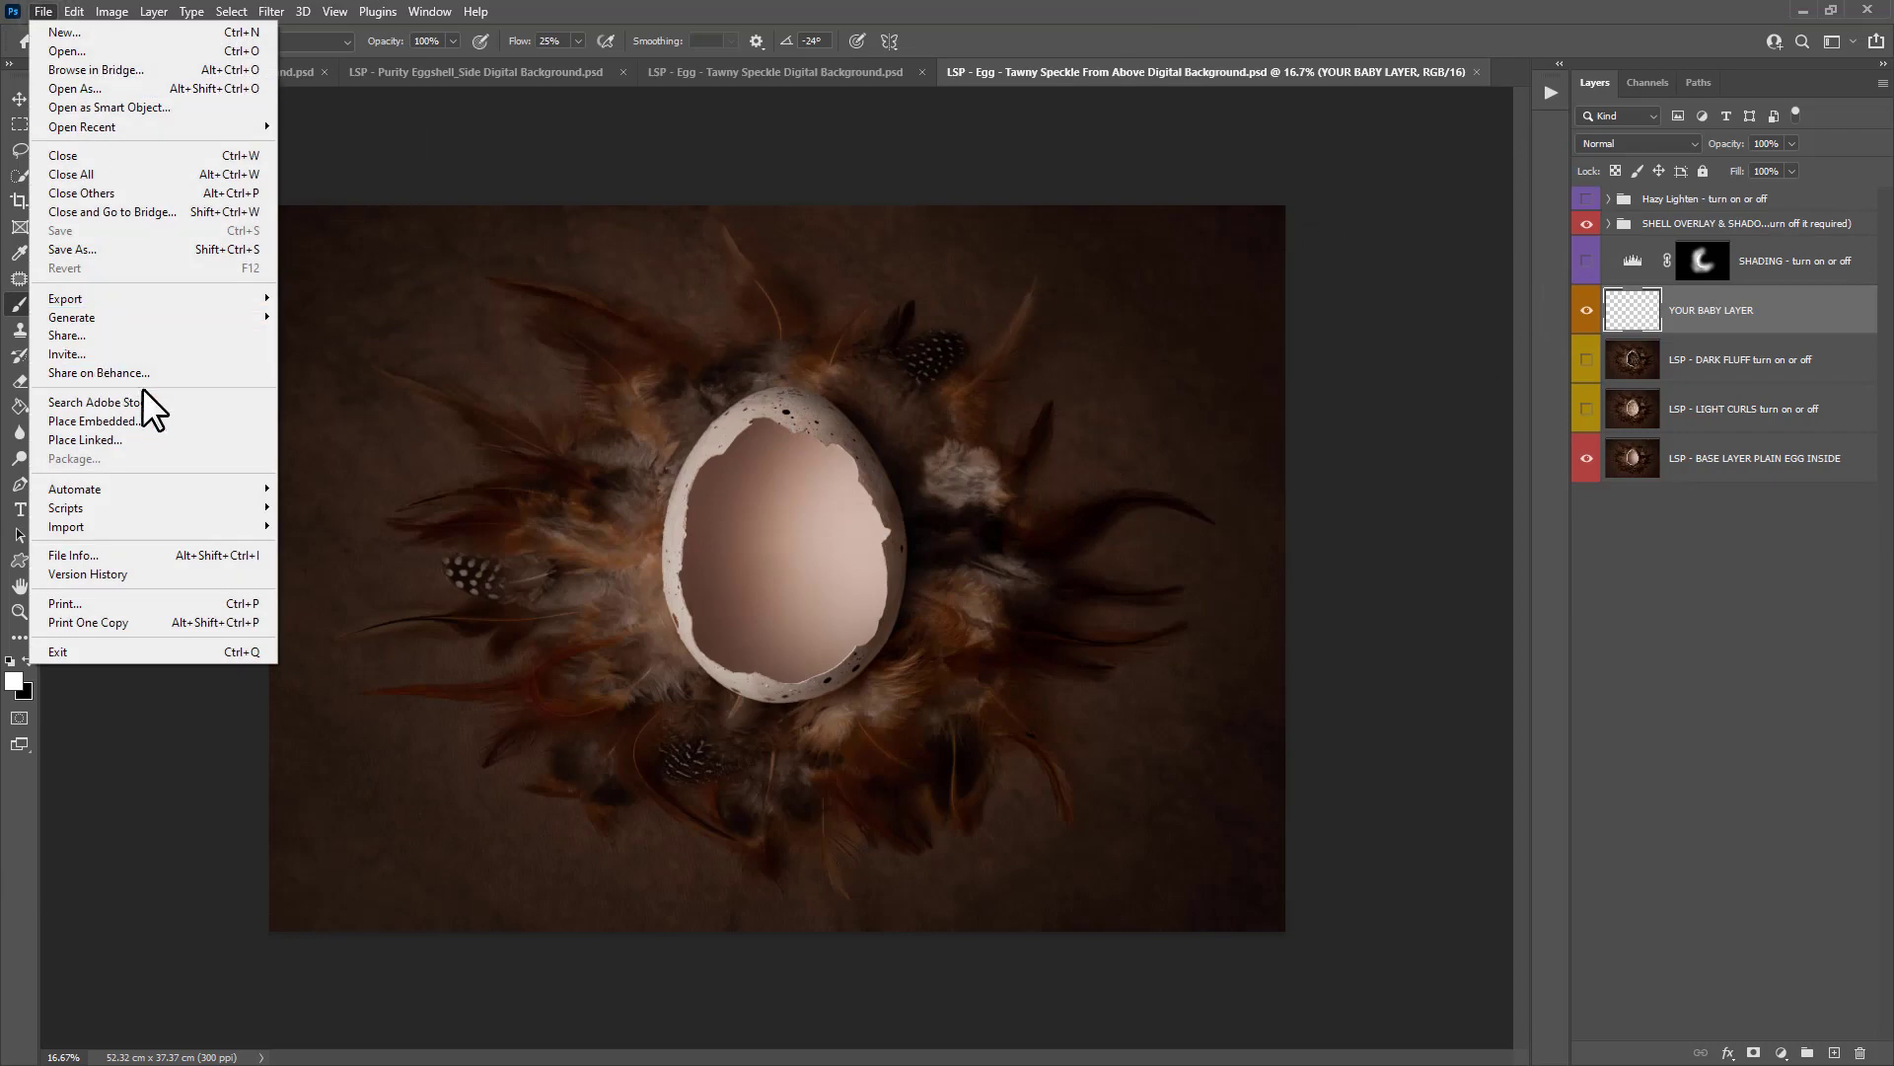
{"action": "left_click", "coordinate": [144, 419]}
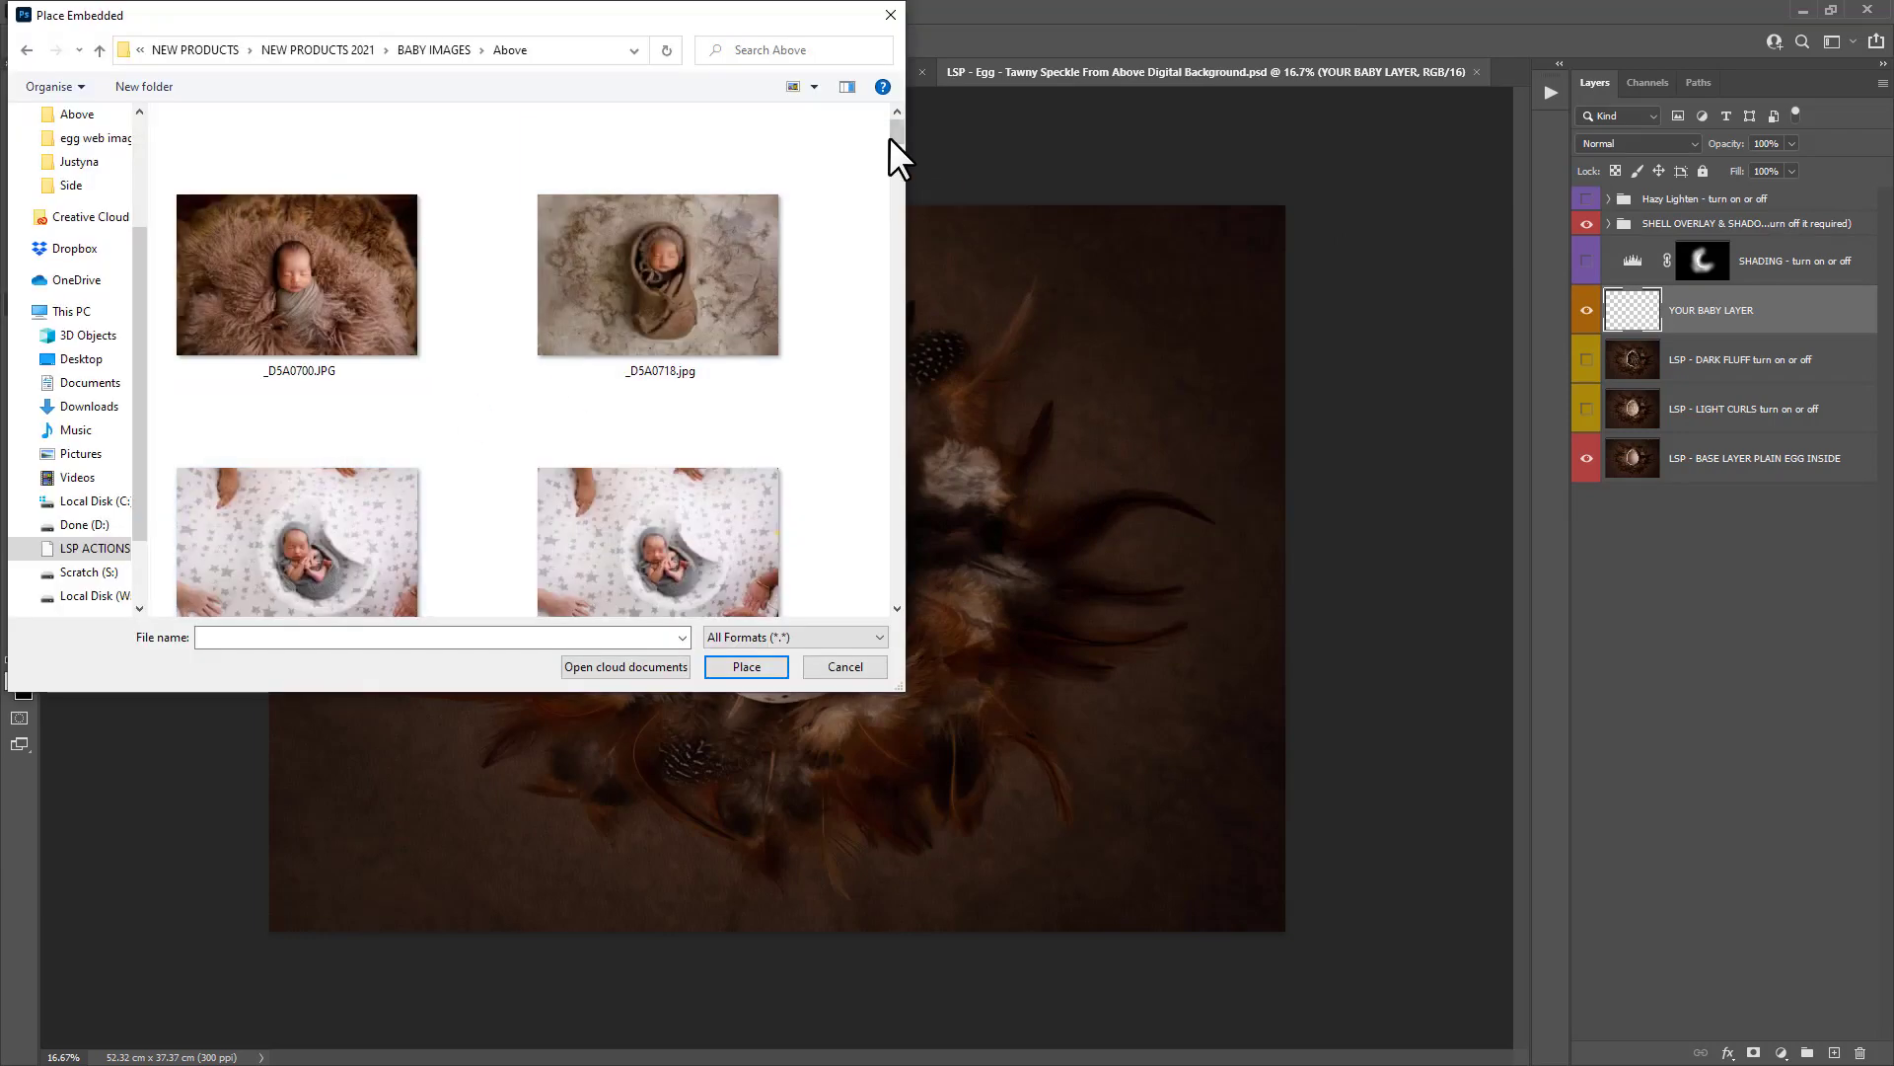
{"action": "left_click_drag", "start_coordinate": [890, 136], "coordinate": [880, 447]}
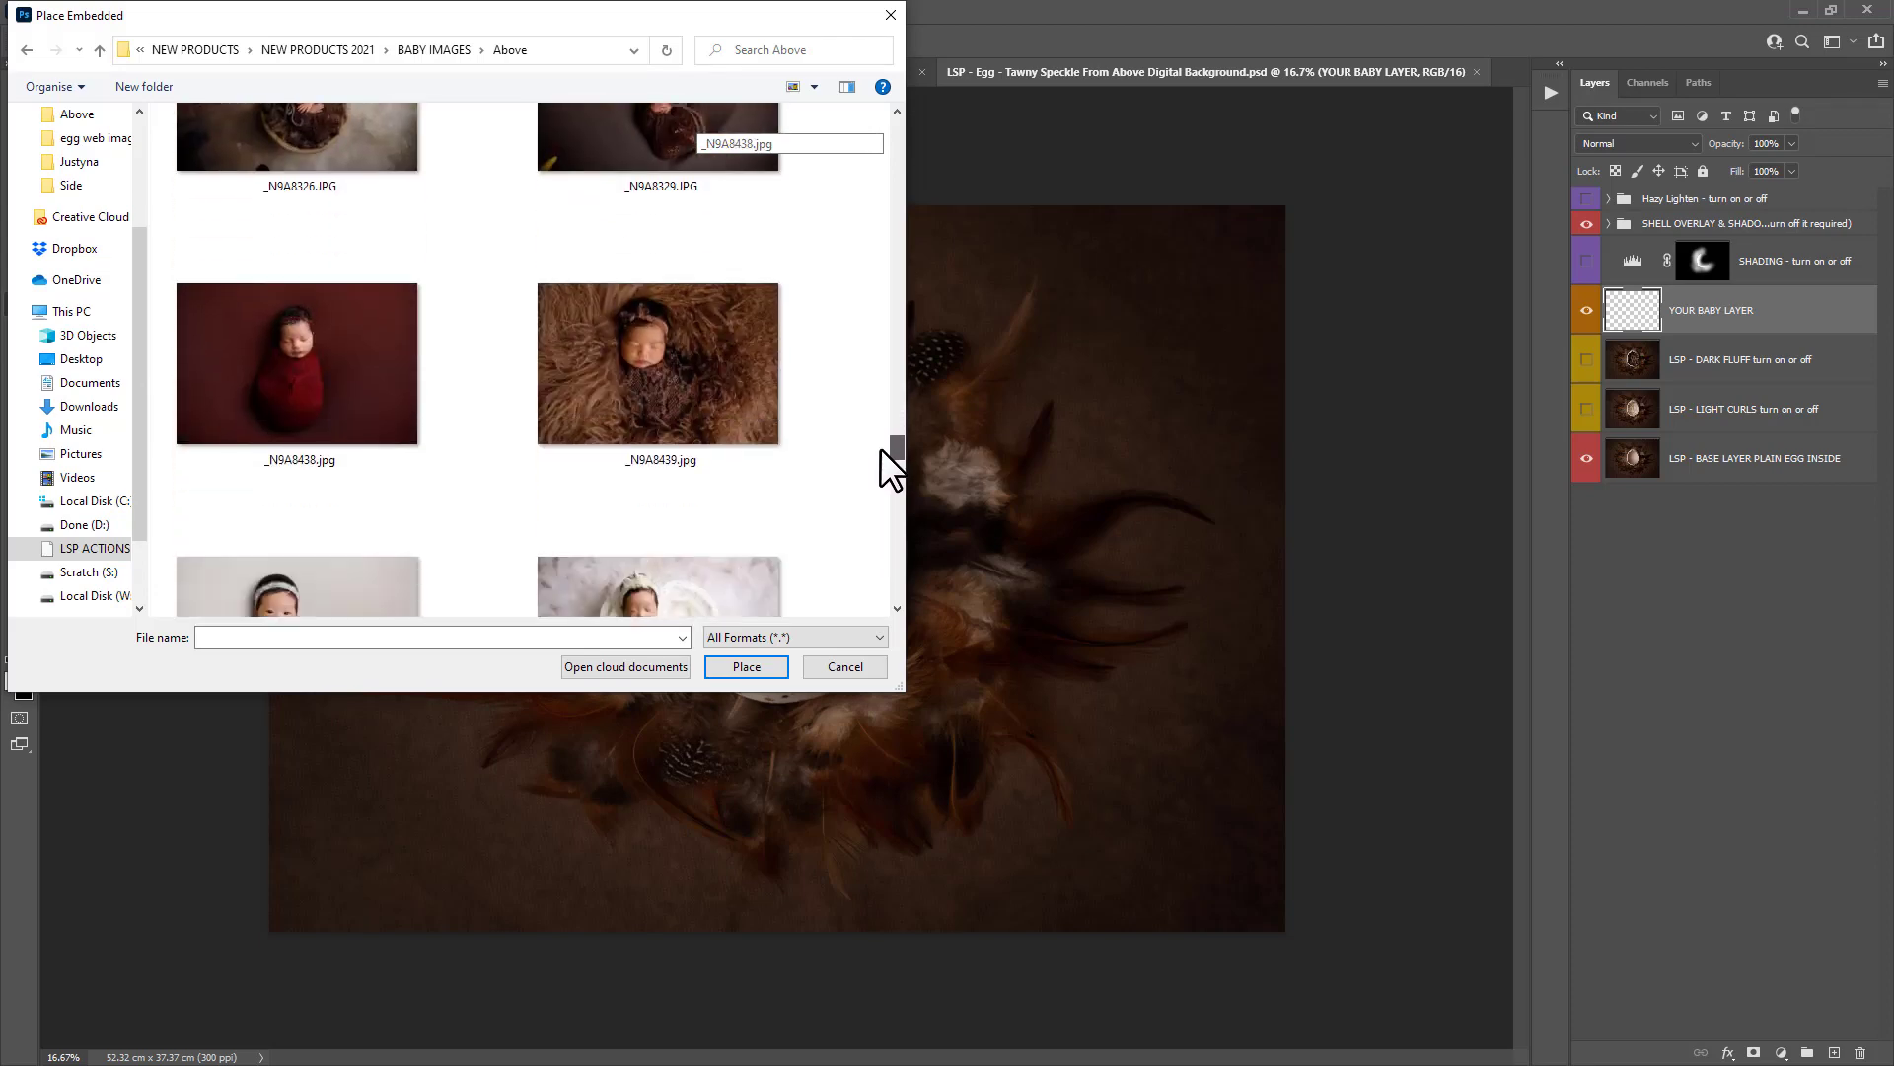
{"action": "double_click", "coordinate": [641, 390]}
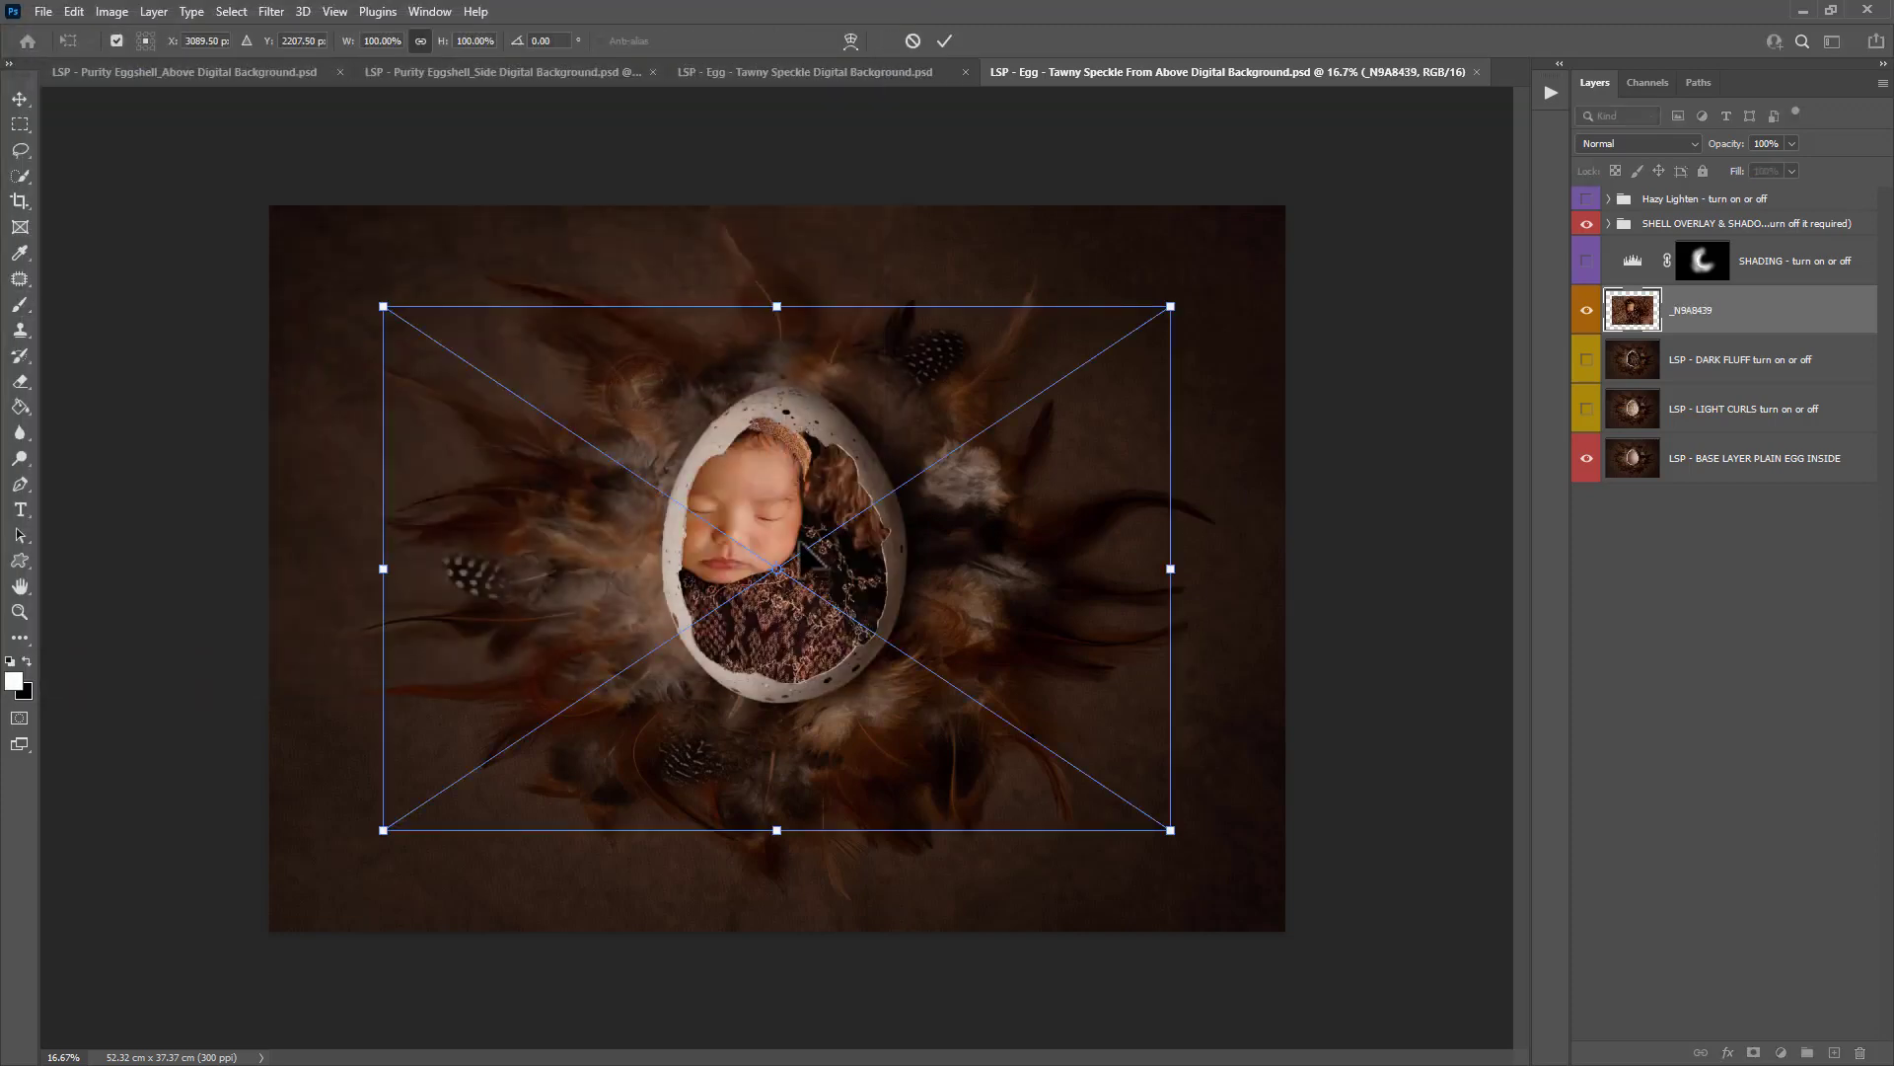
Scale the placed baby photo to about 59% over the egg opening and flip it horizontally
{"action": "left_click_drag", "start_coordinate": [777, 307], "coordinate": [778, 474]}
{"action": "left_click_drag", "start_coordinate": [860, 524], "coordinate": [872, 441]}
{"action": "left_click_drag", "start_coordinate": [792, 747], "coordinate": [790, 698]}
{"action": "right_click", "coordinate": [776, 595]}
{"action": "left_click", "coordinate": [851, 894]}
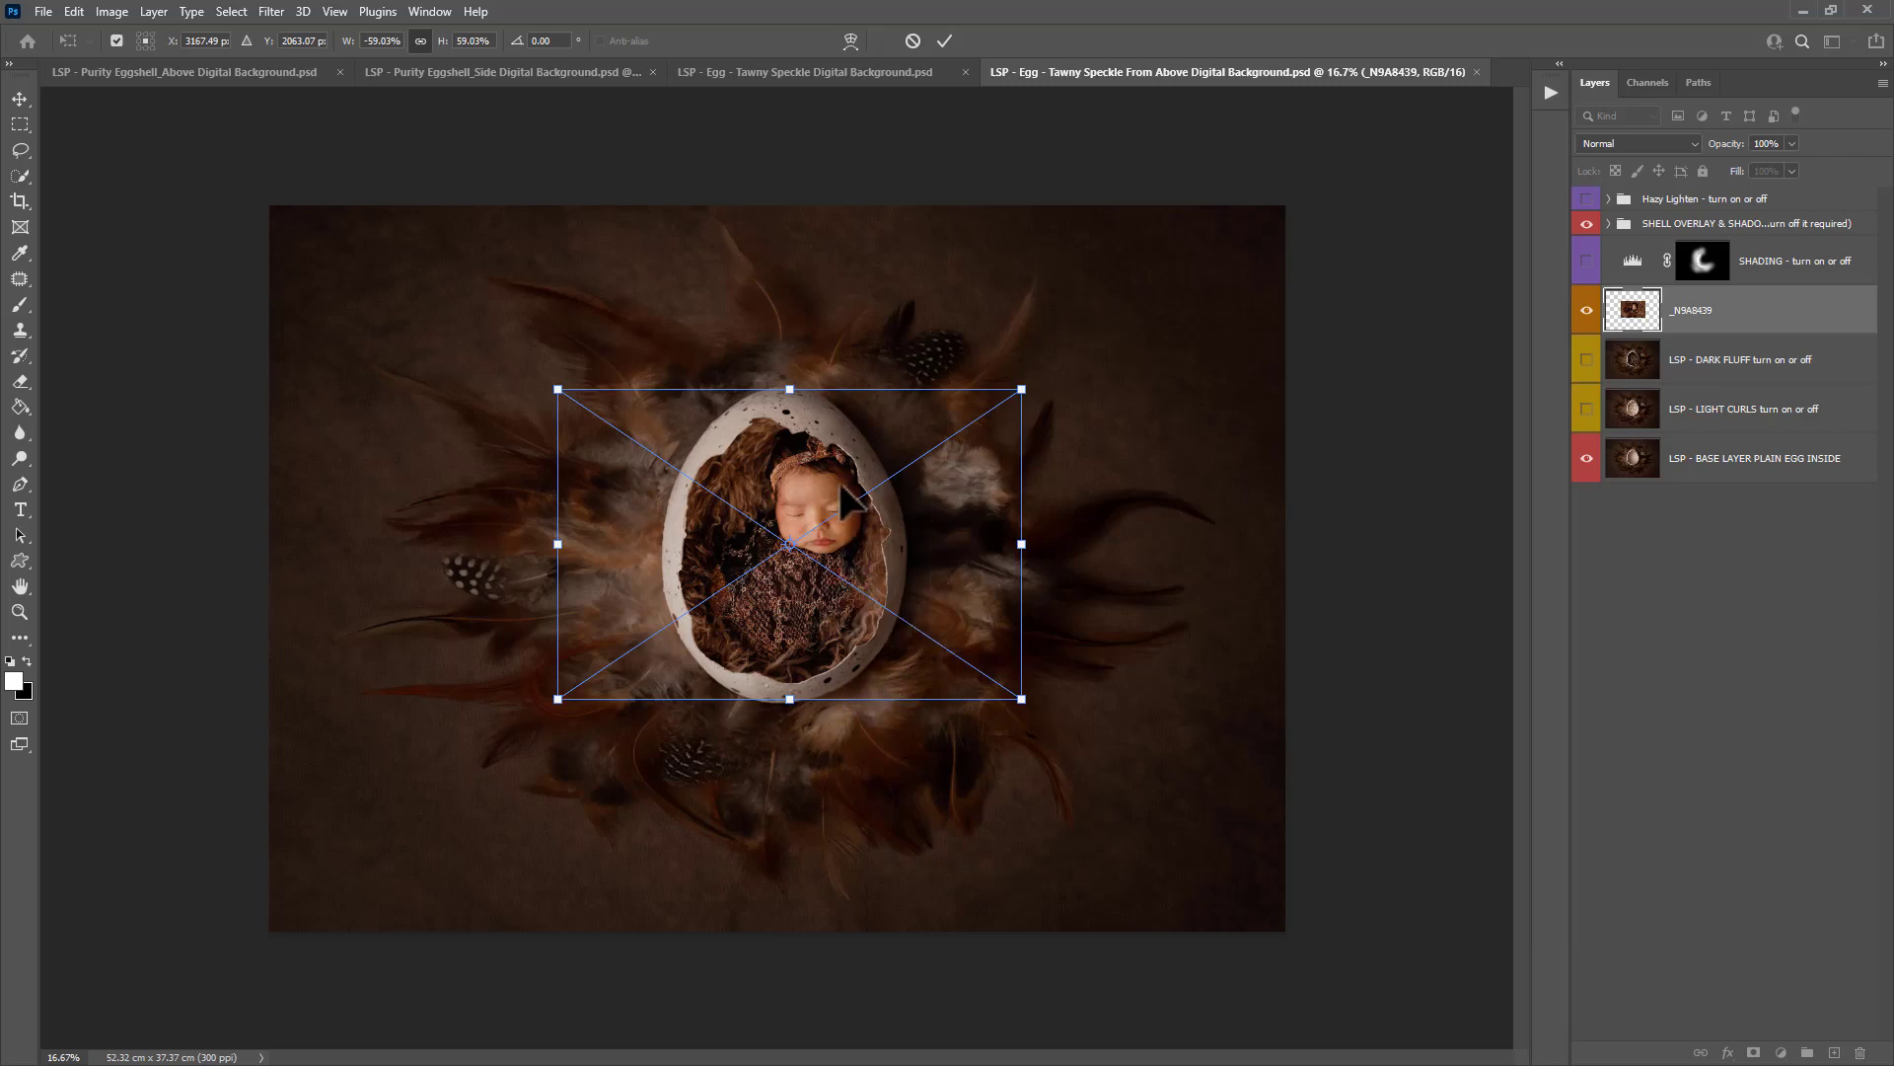
Centre the baby inside the shell opening, rotate the photo slightly and commit the transform
{"action": "left_click_drag", "start_coordinate": [807, 604], "coordinate": [793, 614]}
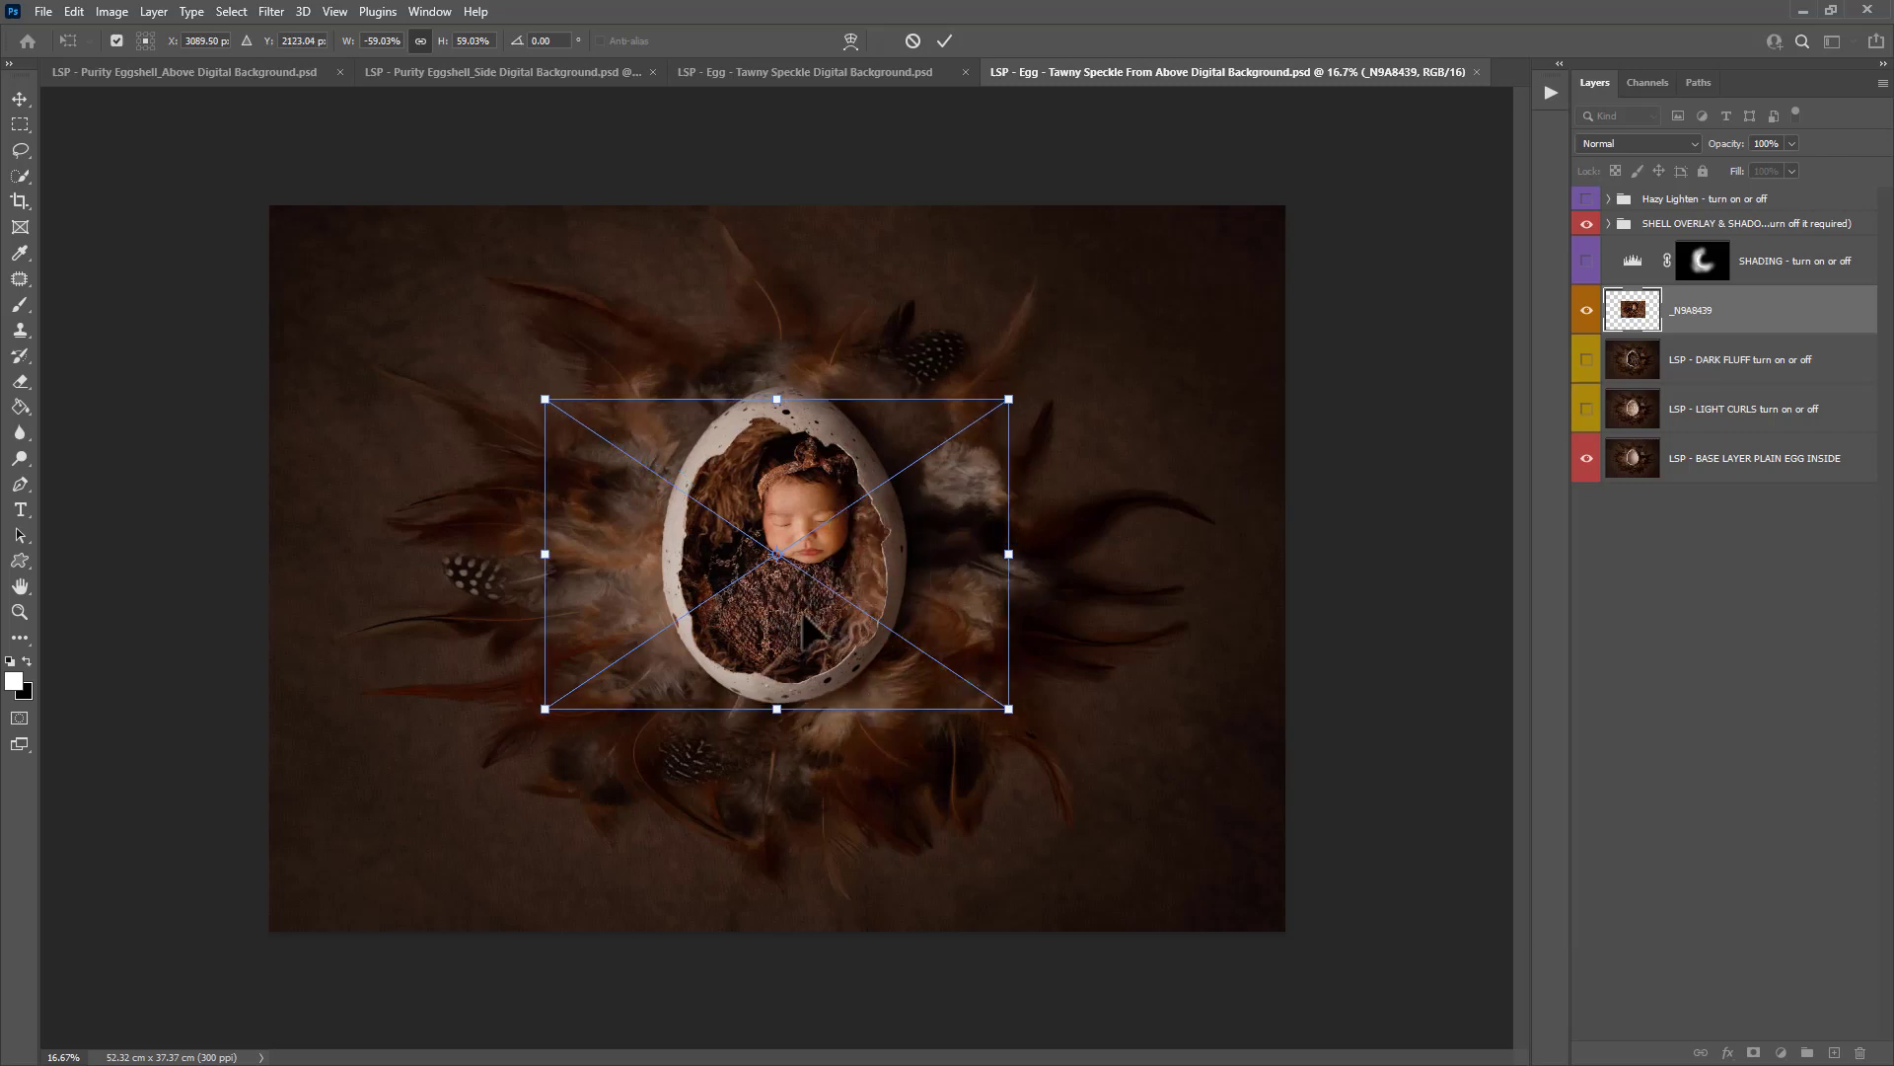
{"action": "left_click_drag", "start_coordinate": [1080, 579], "coordinate": [1080, 537]}
{"action": "left_click_drag", "start_coordinate": [884, 592], "coordinate": [885, 592]}
{"action": "key", "text": "Return"}
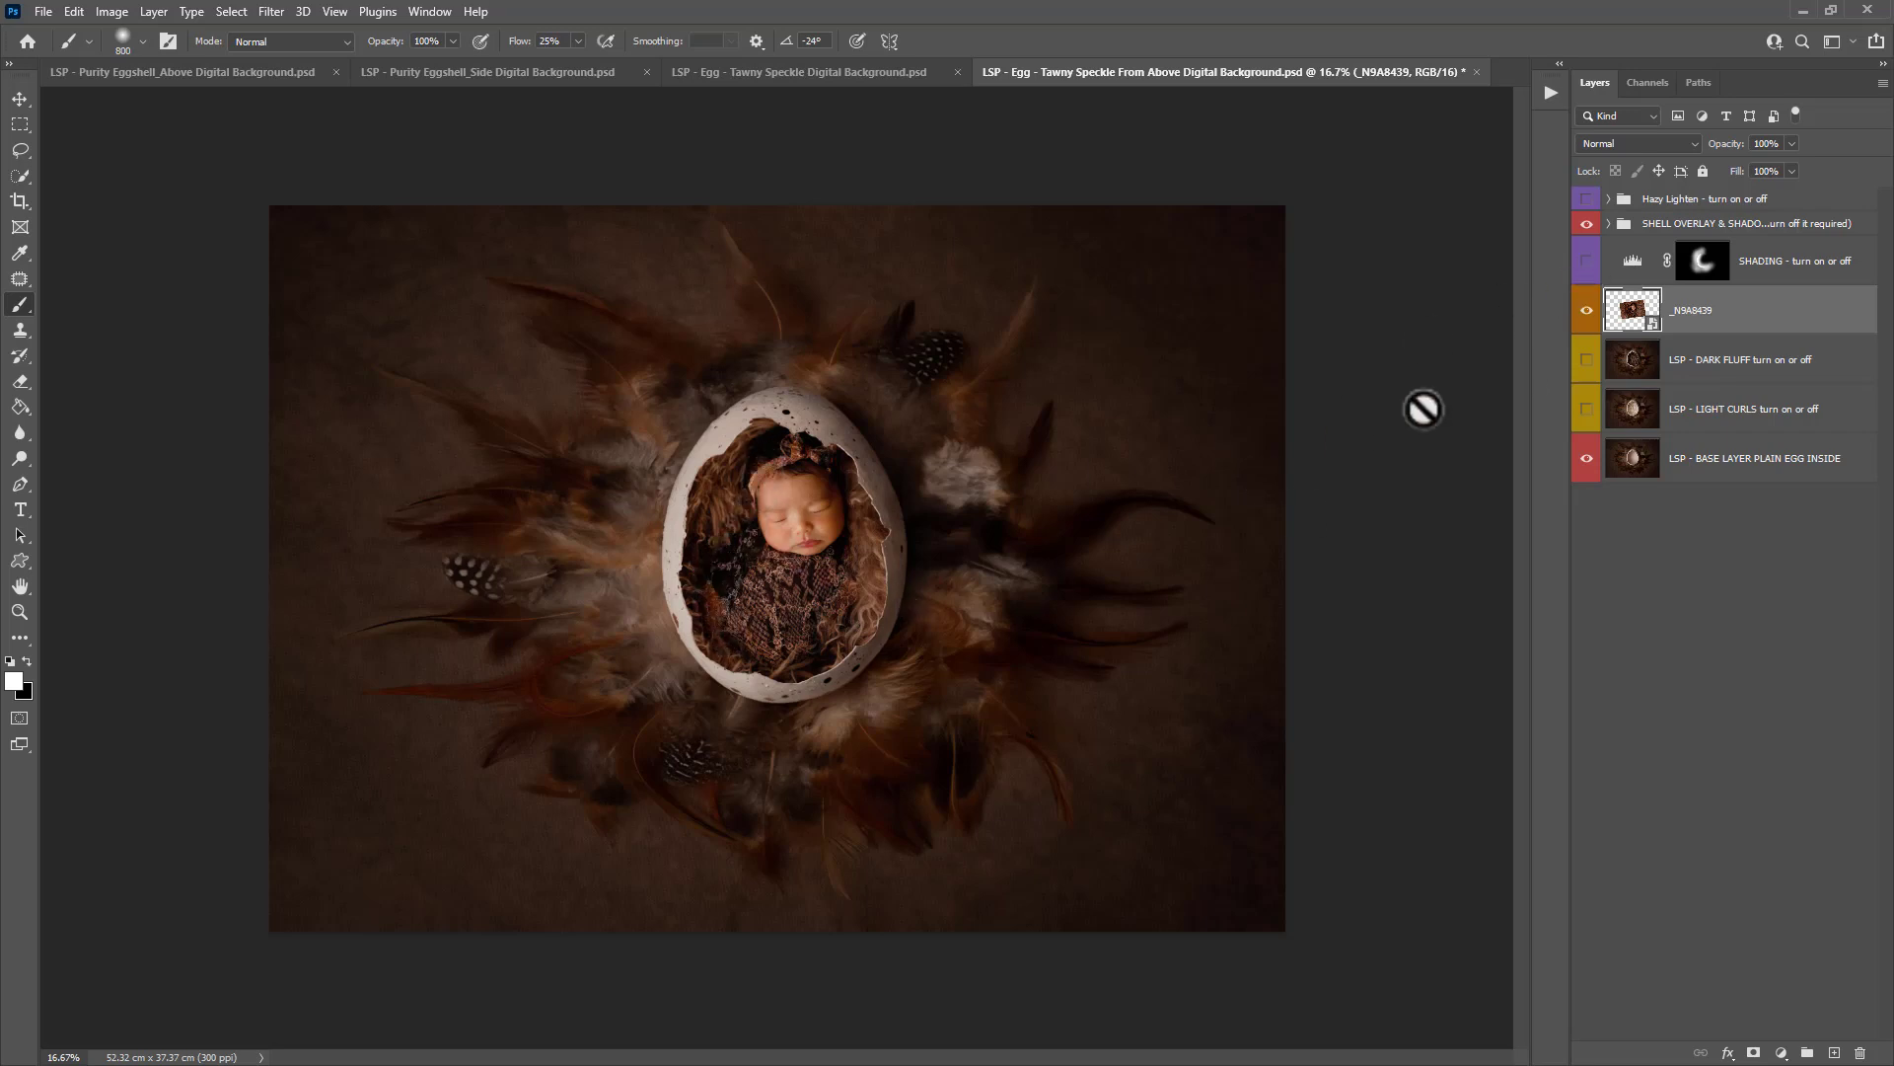
Turn on the SHADING layer above the baby photo and lower its opacity to about 35%
{"action": "left_click", "coordinate": [1585, 260]}
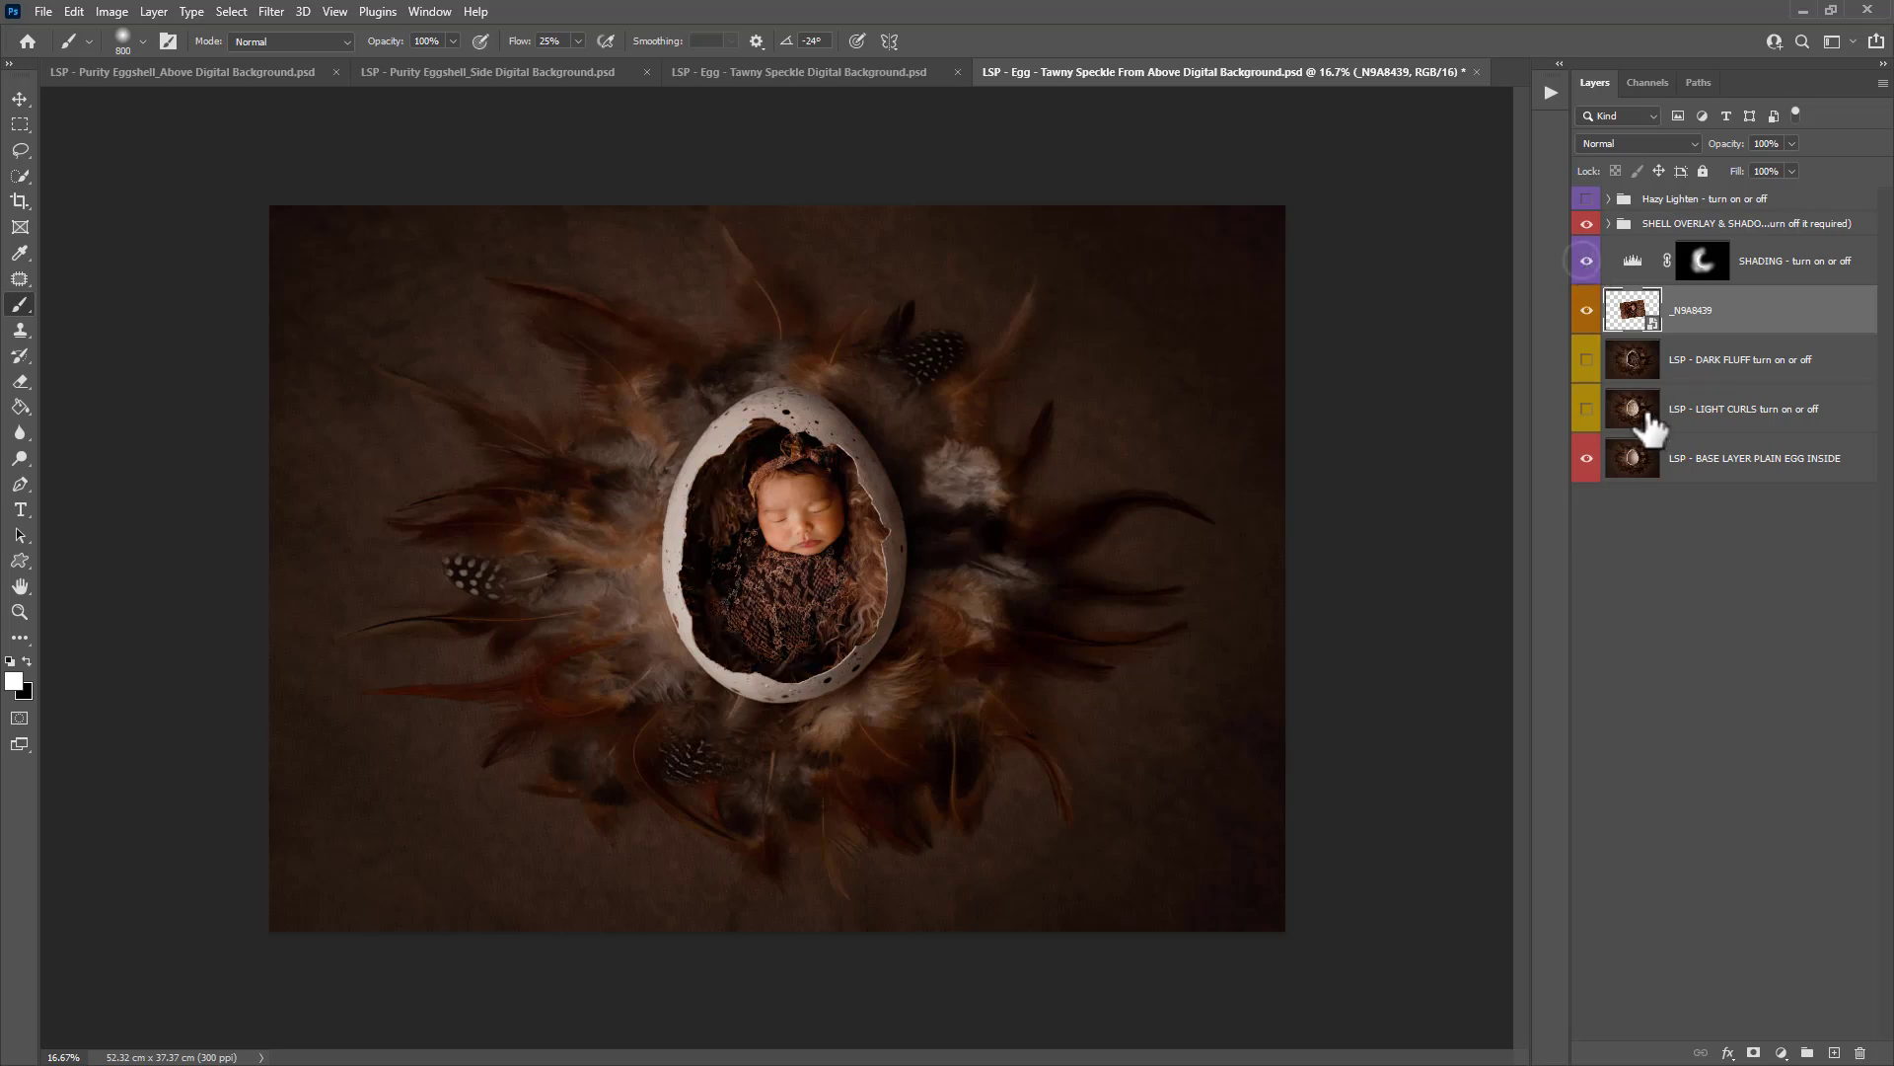
{"action": "left_click", "coordinate": [1704, 262]}
{"action": "left_click_drag", "start_coordinate": [1790, 163], "coordinate": [1746, 166]}
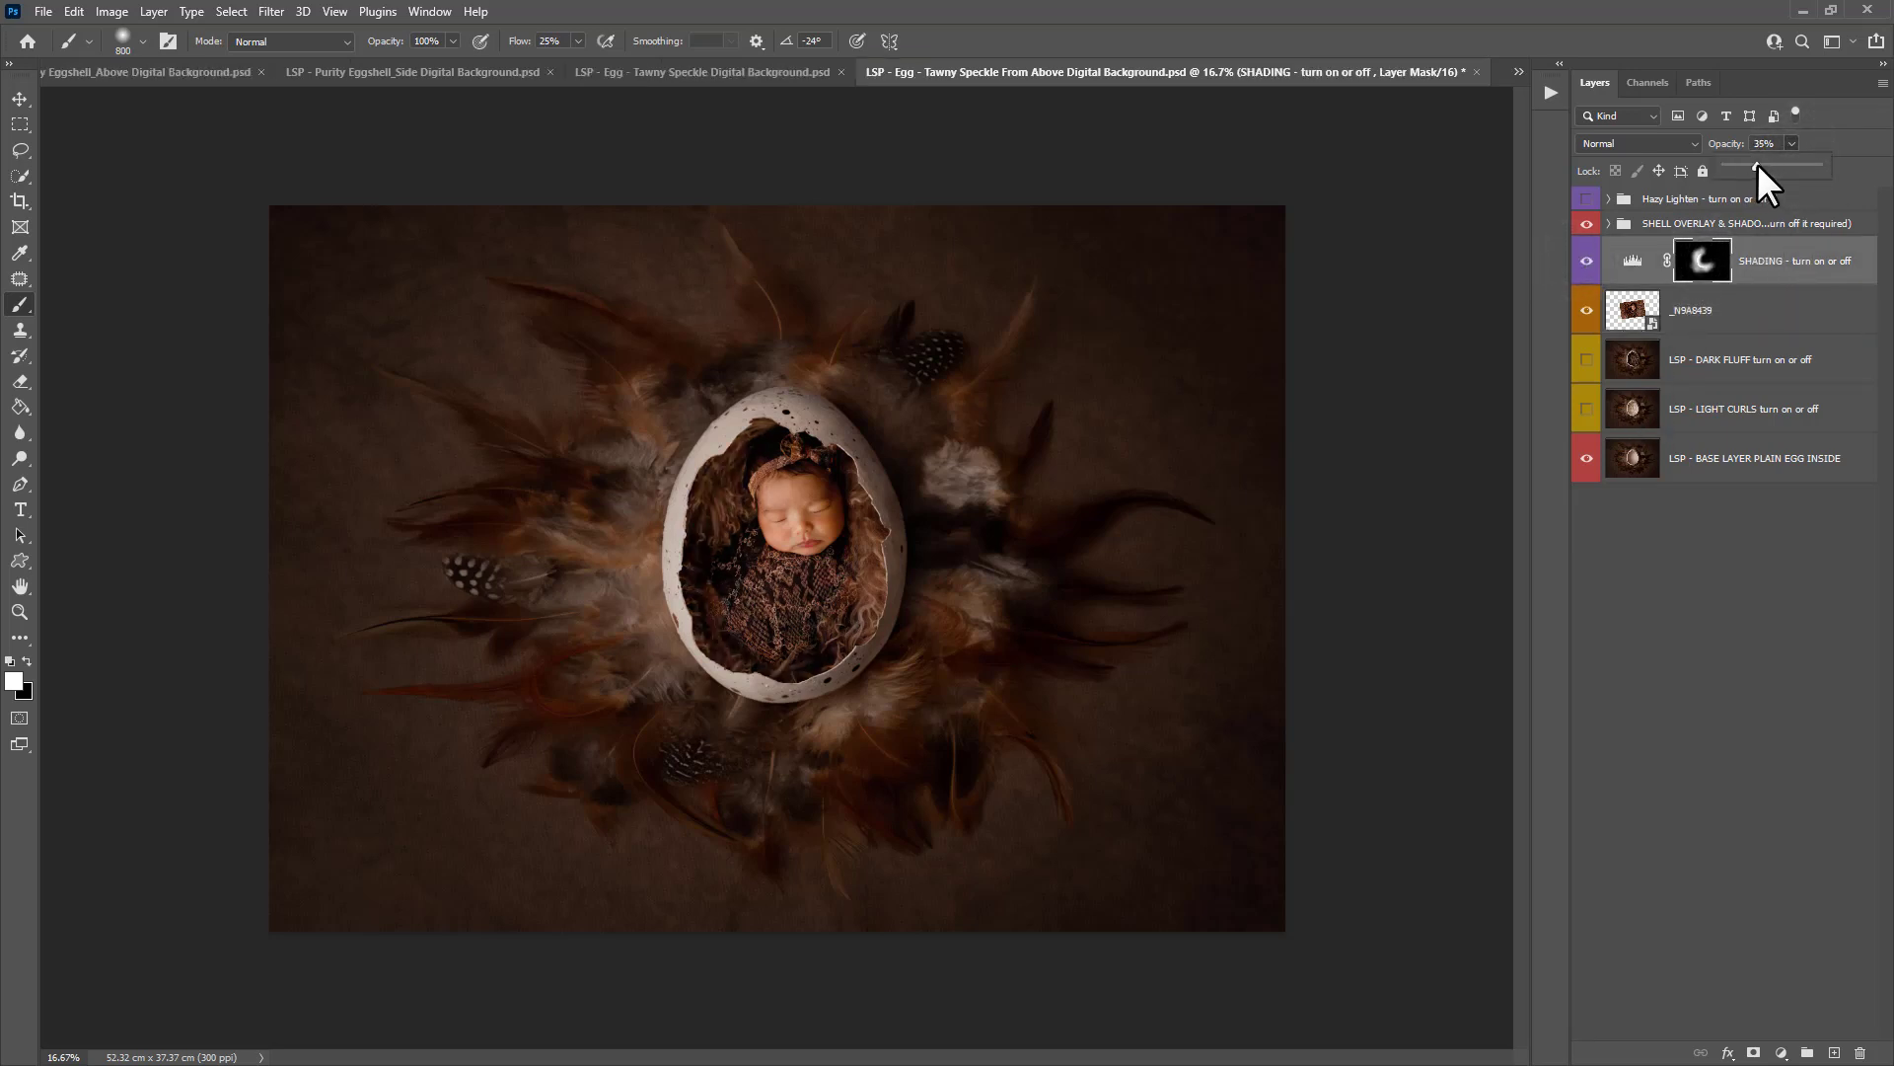
{"action": "left_click", "coordinate": [1430, 254]}
Preview the Hazy Lighten group on and off in the Tawny Speckle From Above and Tawny Speckle documents
{"action": "left_click", "coordinate": [1622, 225]}
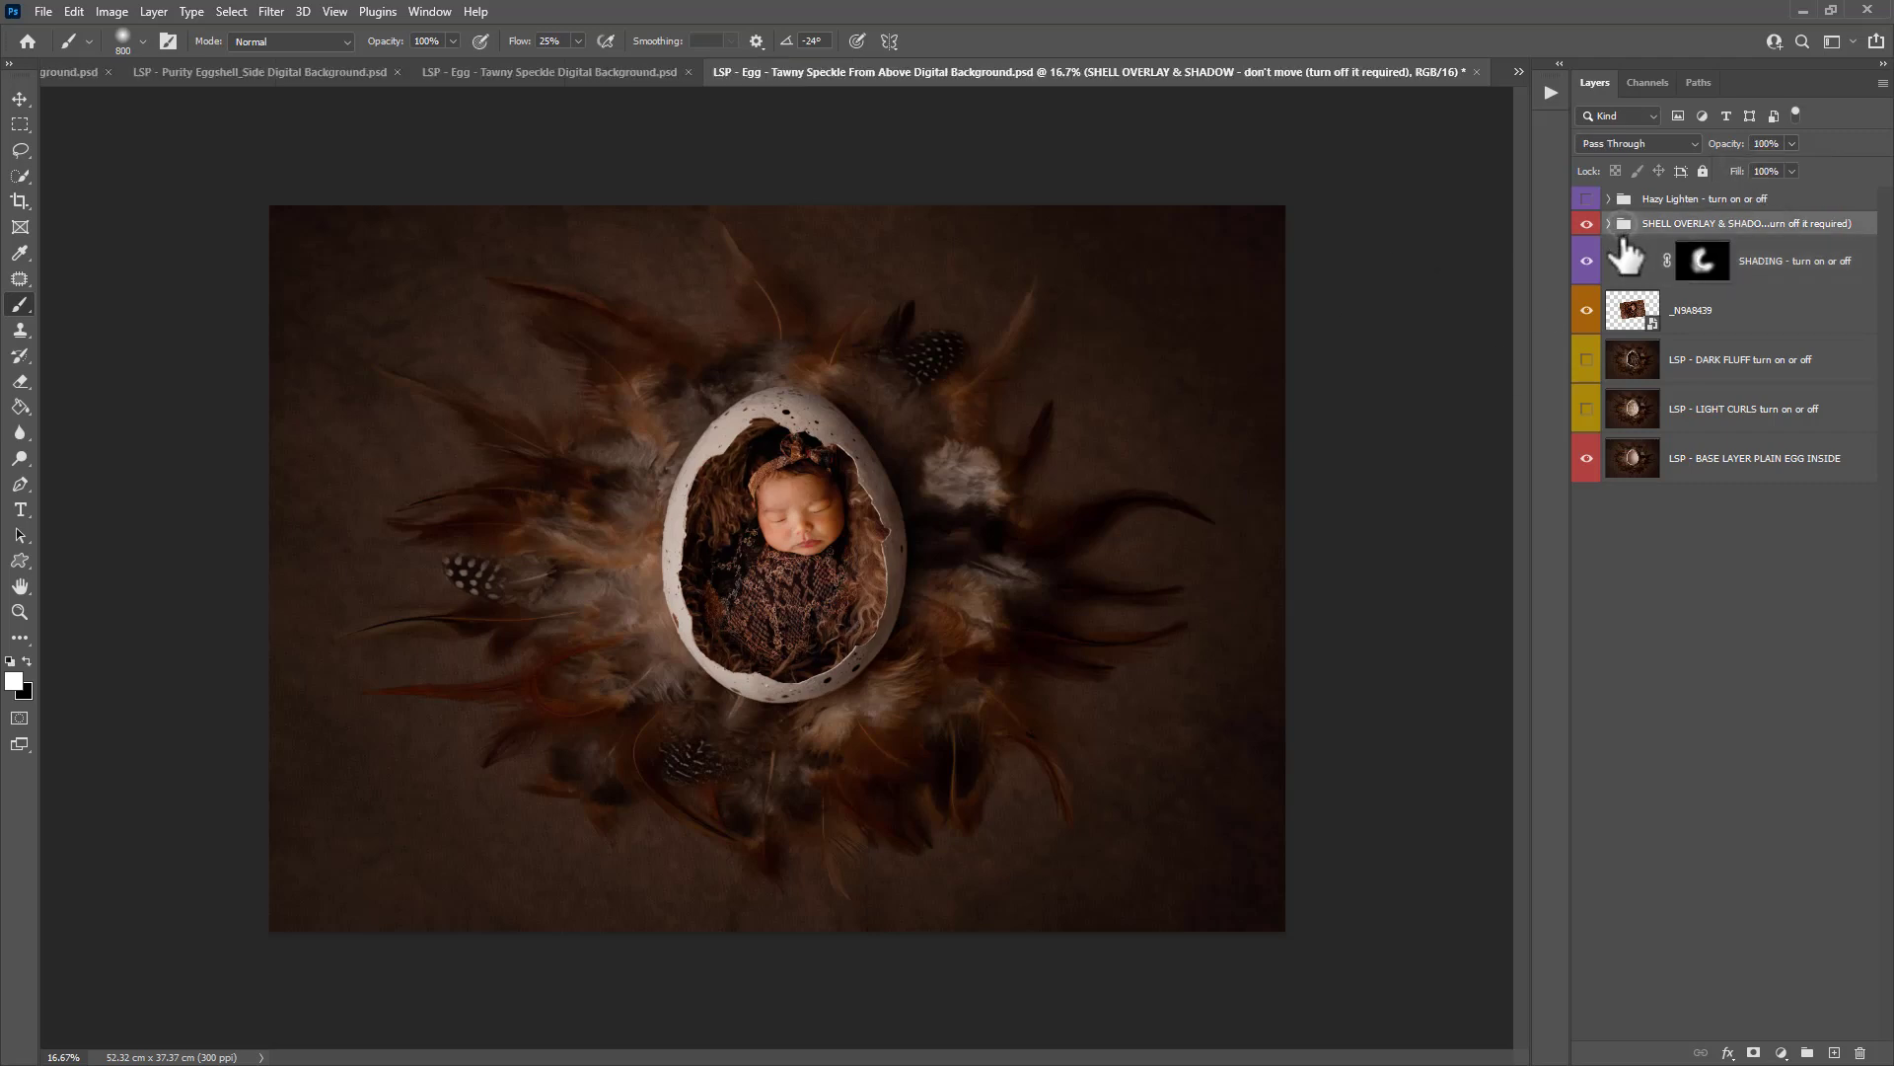
{"action": "left_click", "coordinate": [1621, 203]}
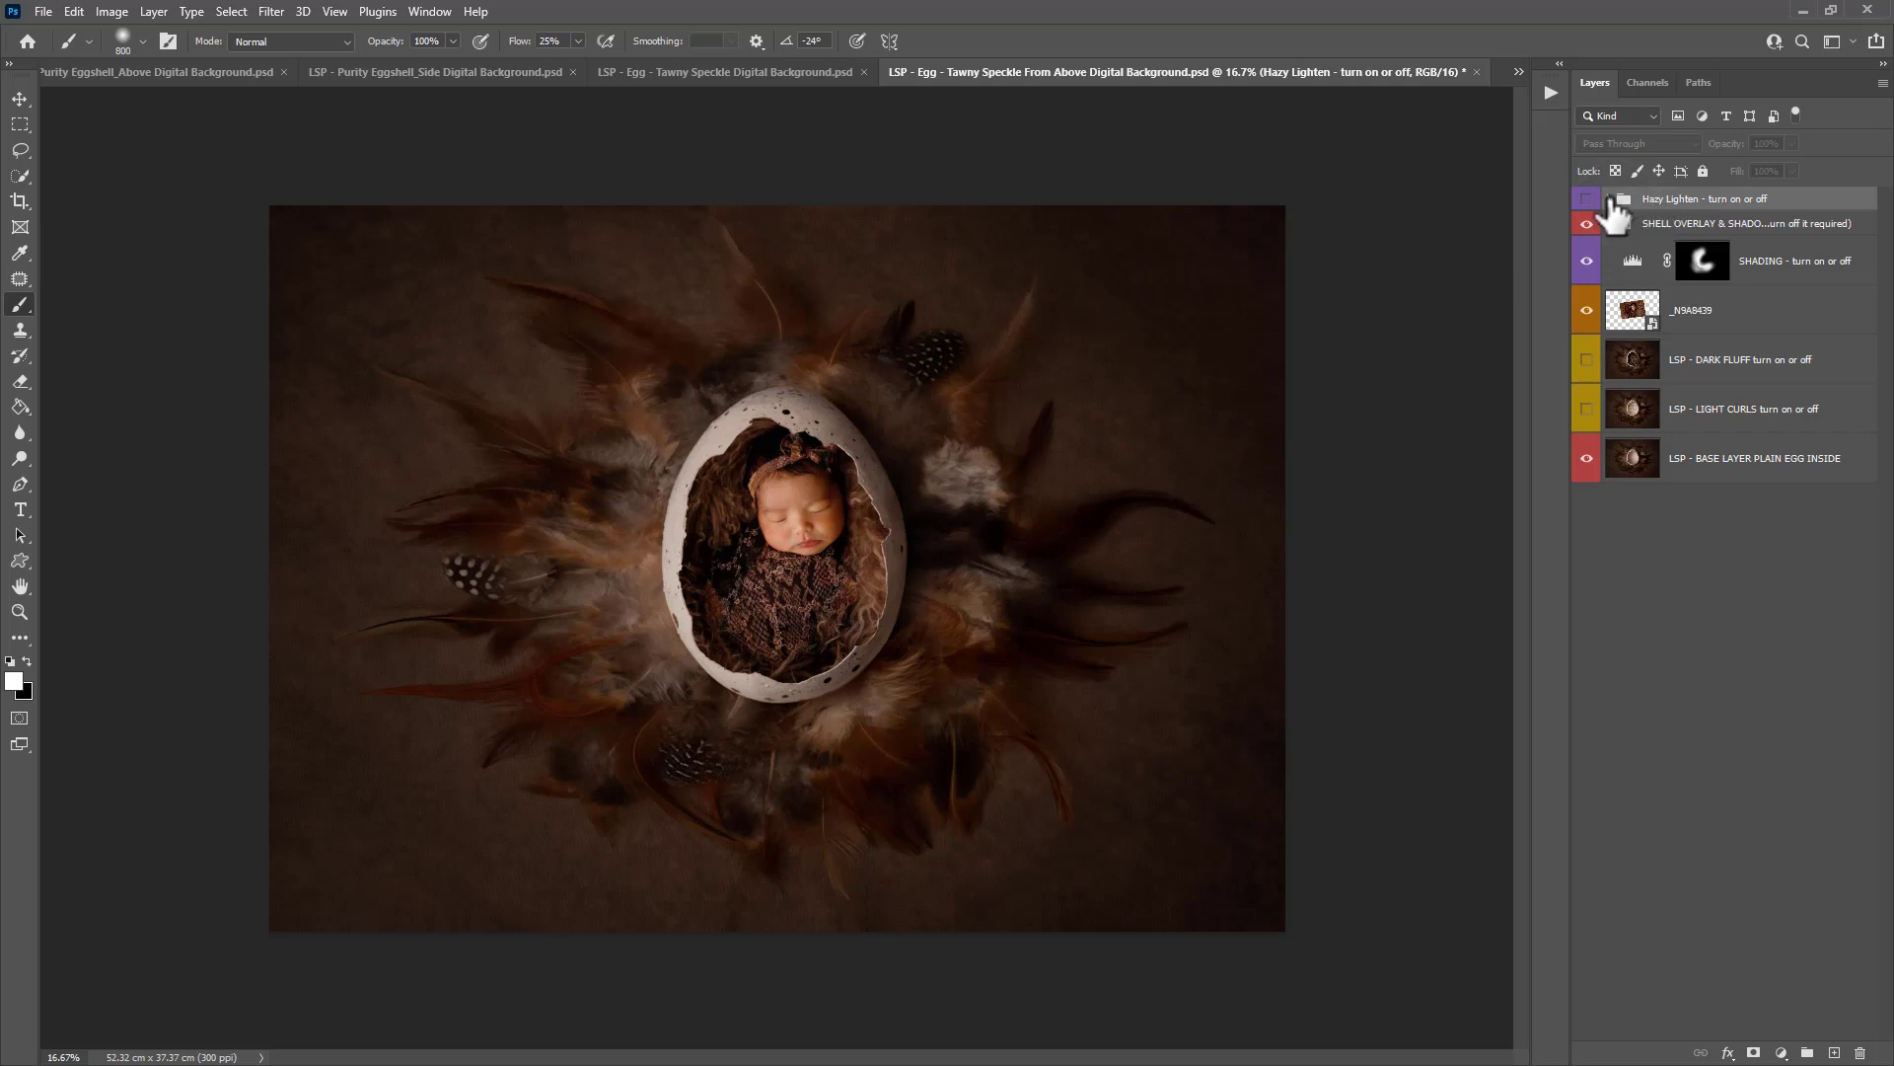
{"action": "left_click", "coordinate": [1587, 200]}
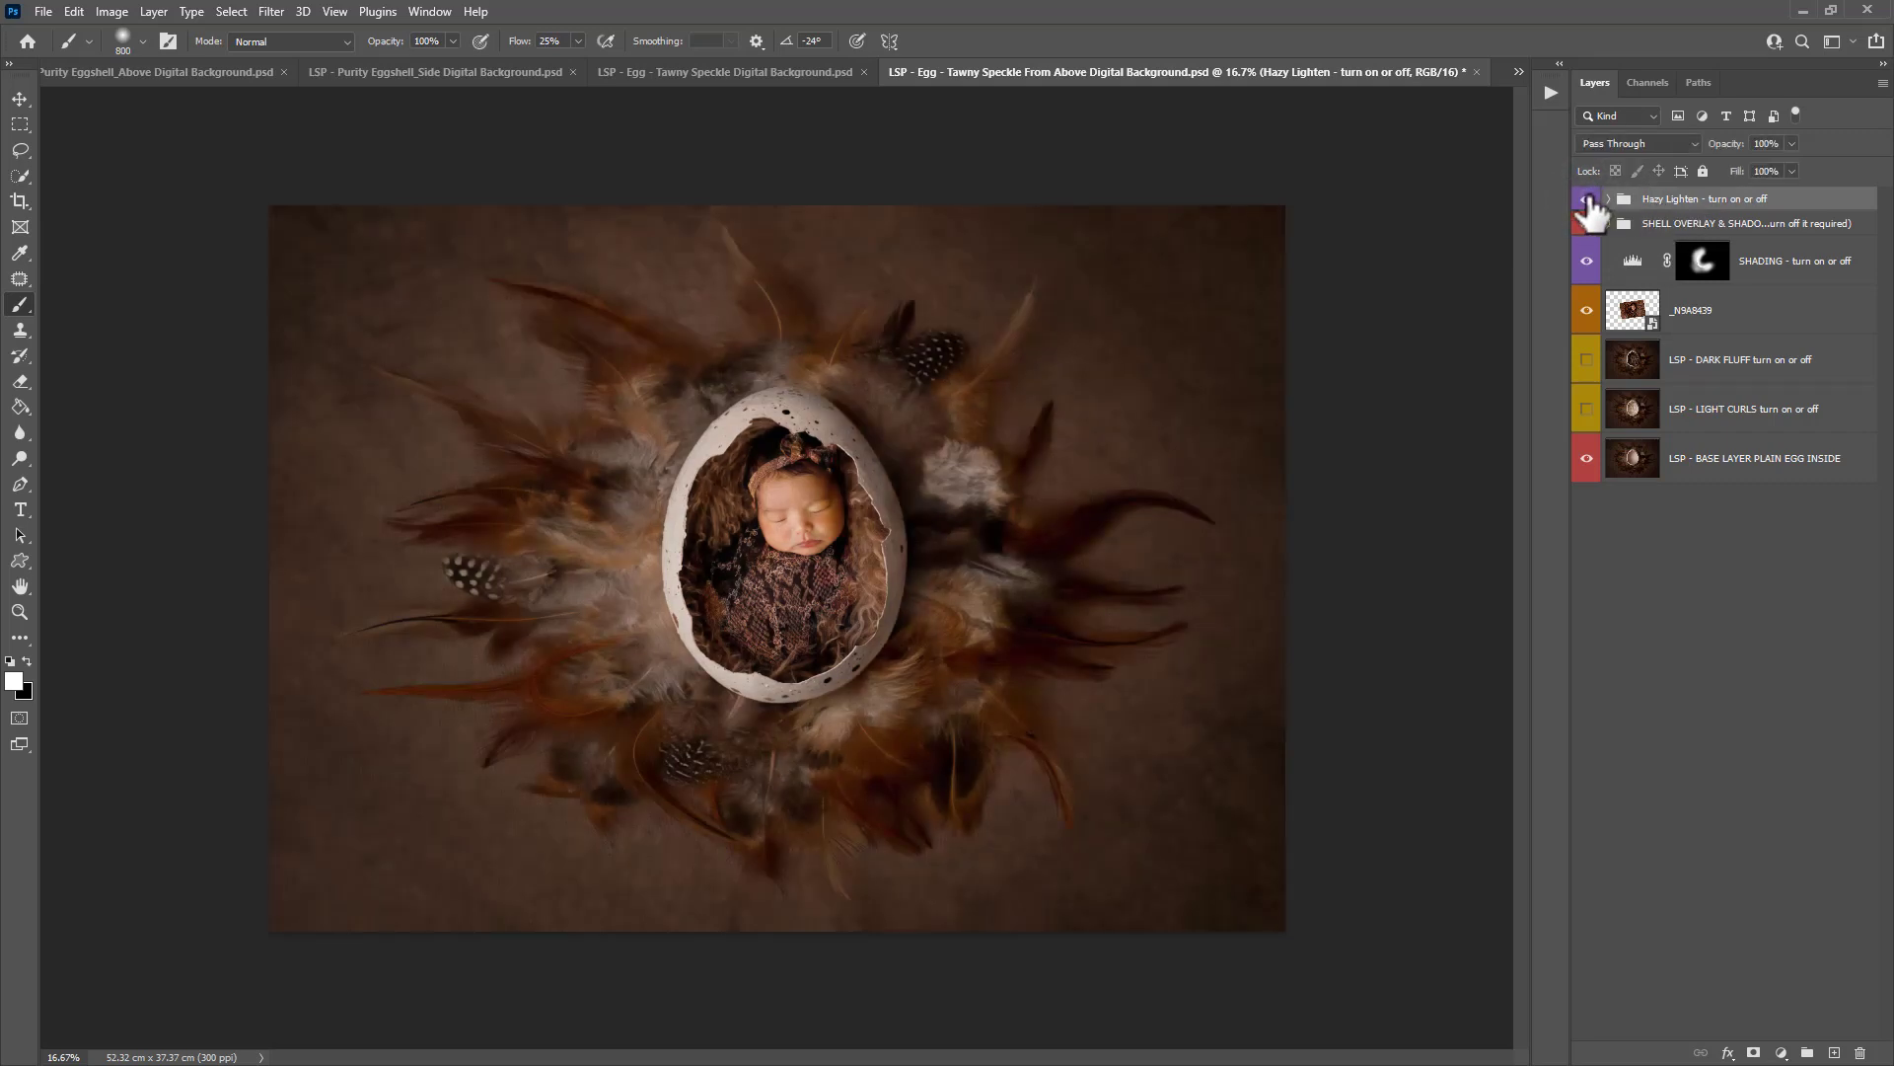
{"action": "left_click", "coordinate": [1587, 202]}
{"action": "left_click", "coordinate": [809, 67]}
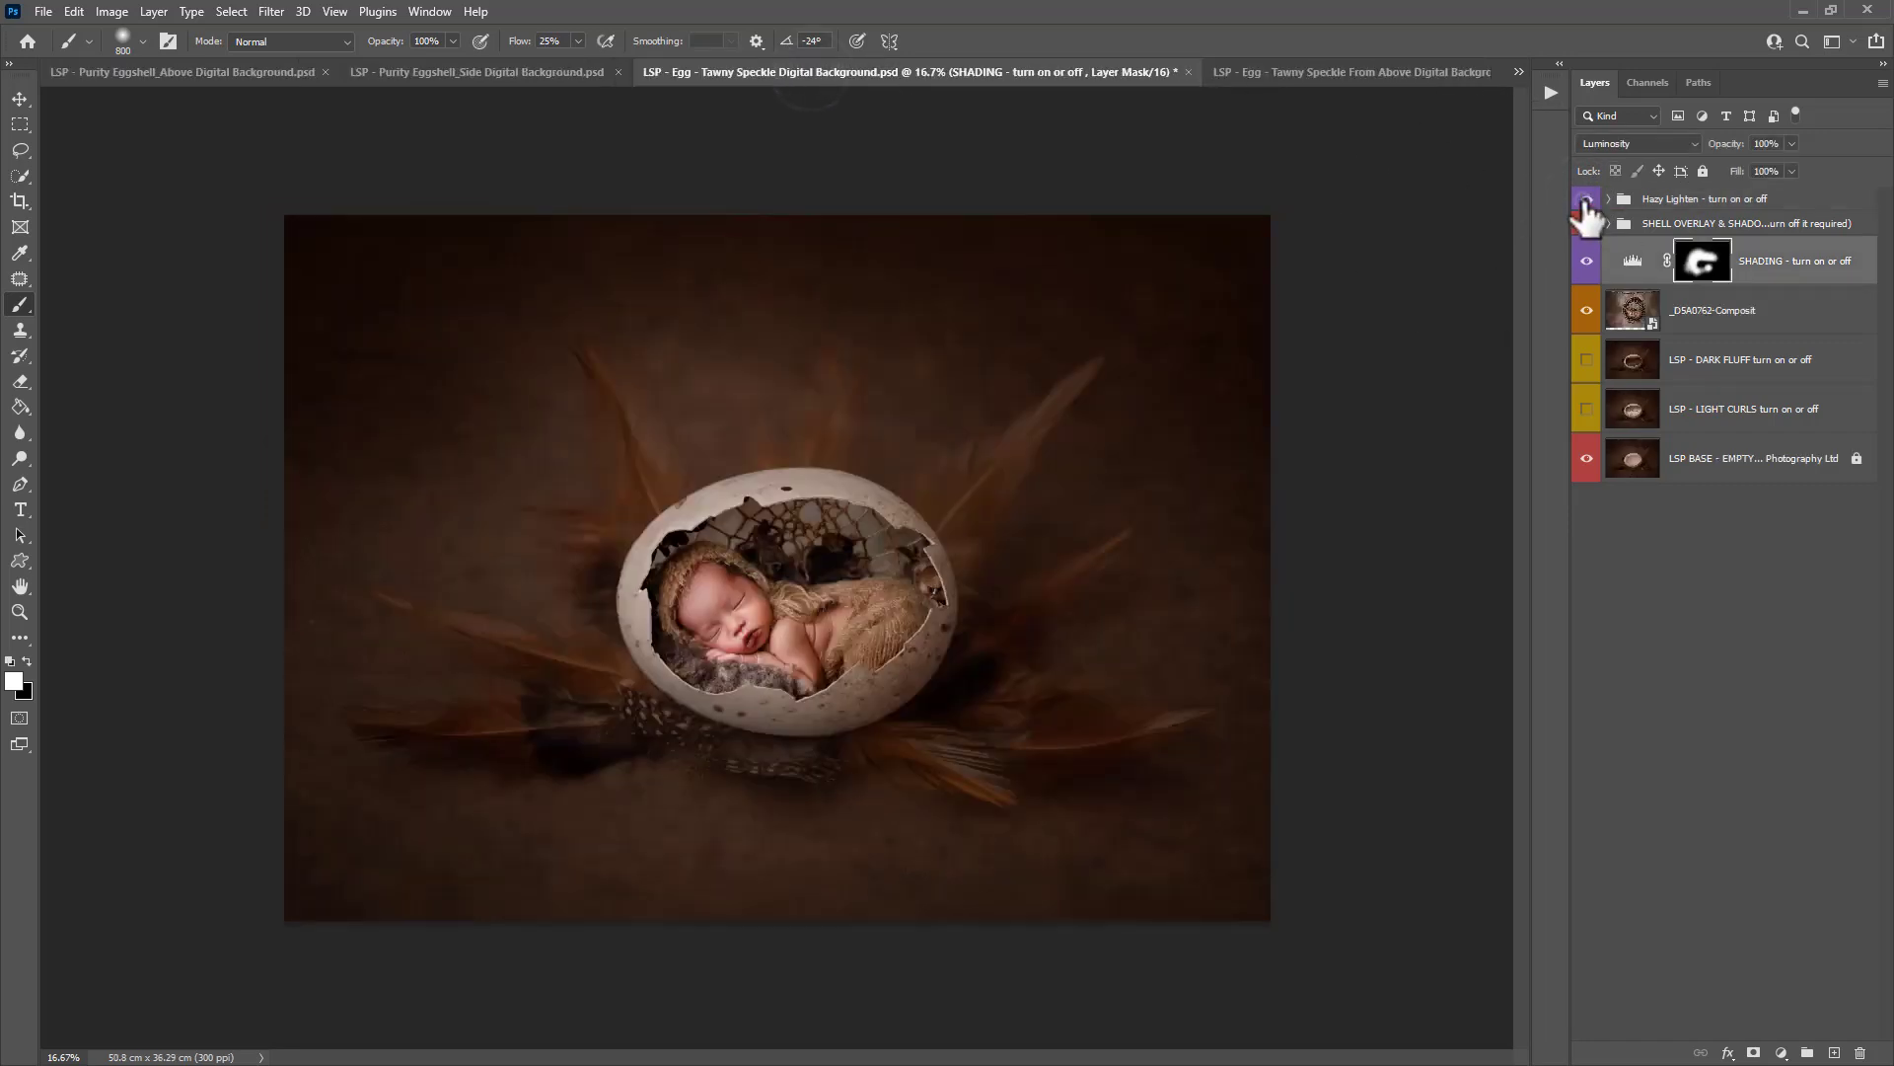
{"action": "left_click", "coordinate": [1587, 202]}
{"action": "left_click", "coordinate": [1587, 202]}
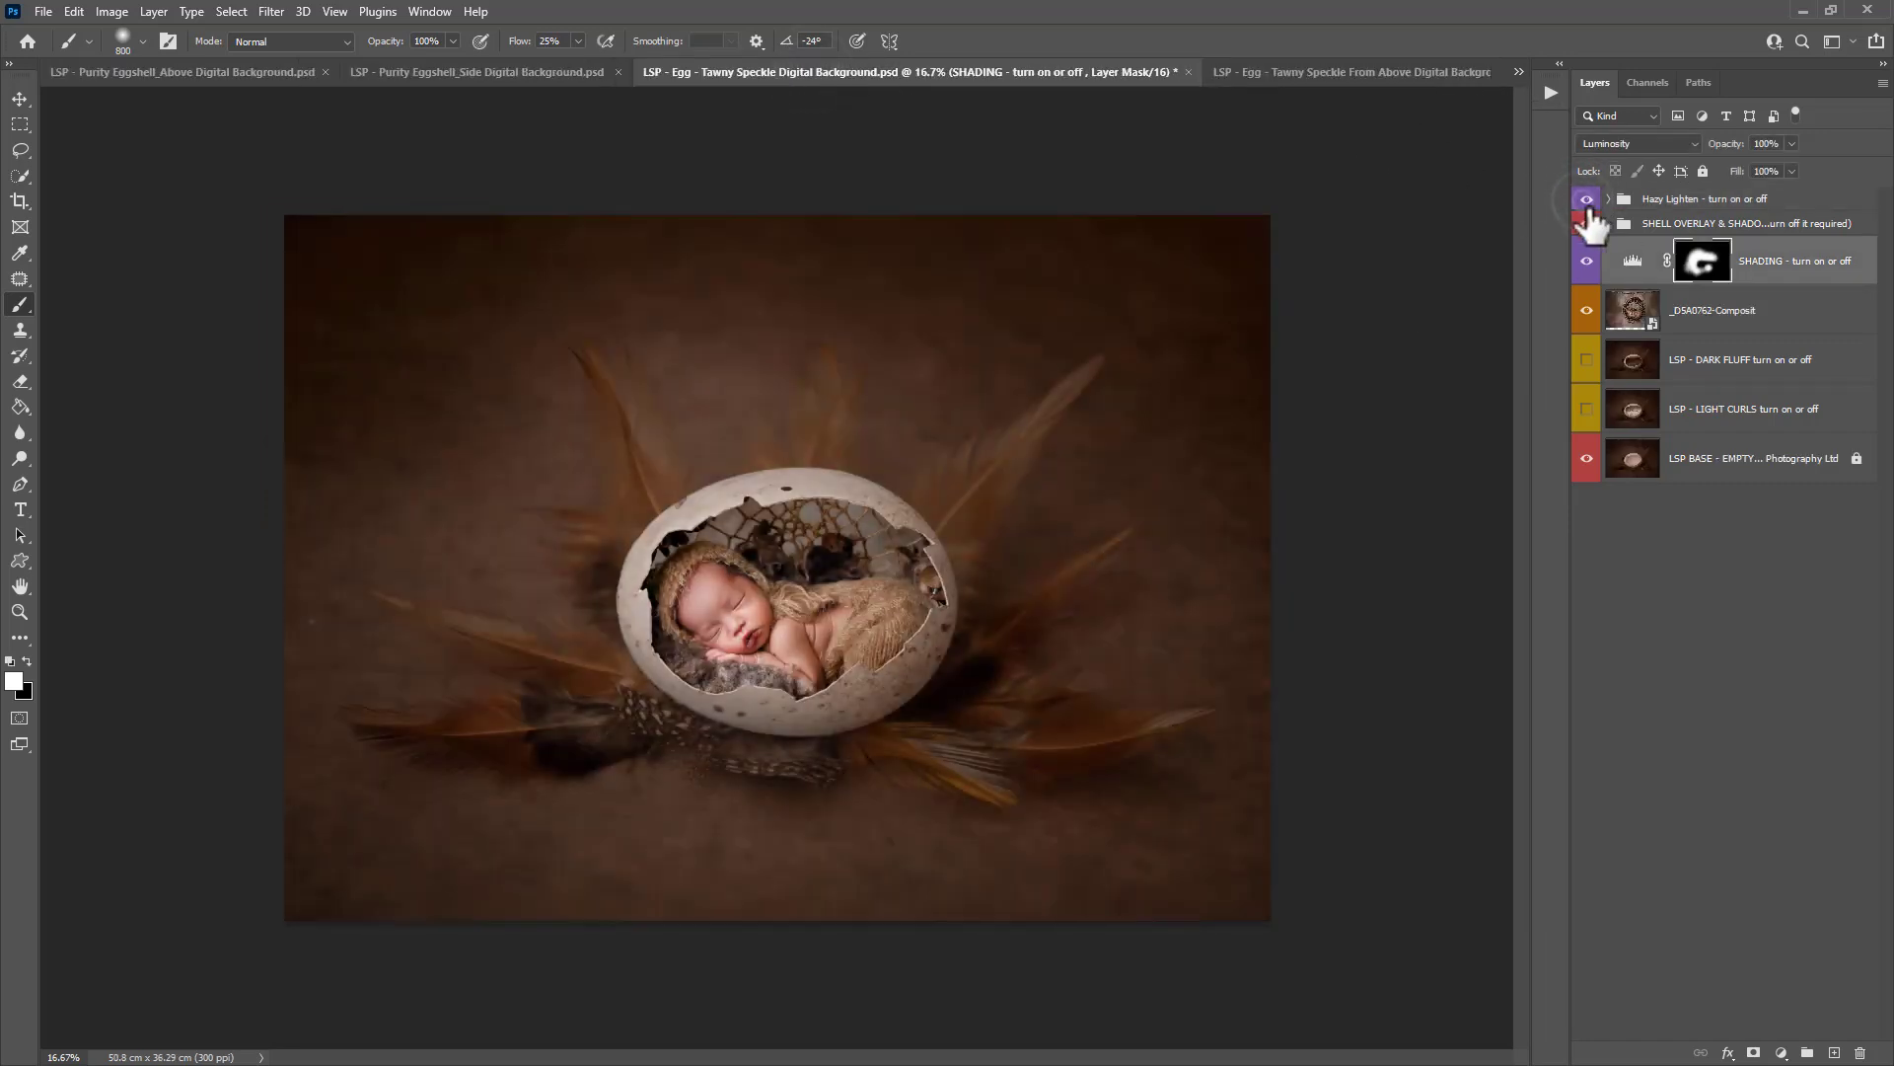
{"action": "left_click", "coordinate": [1587, 202]}
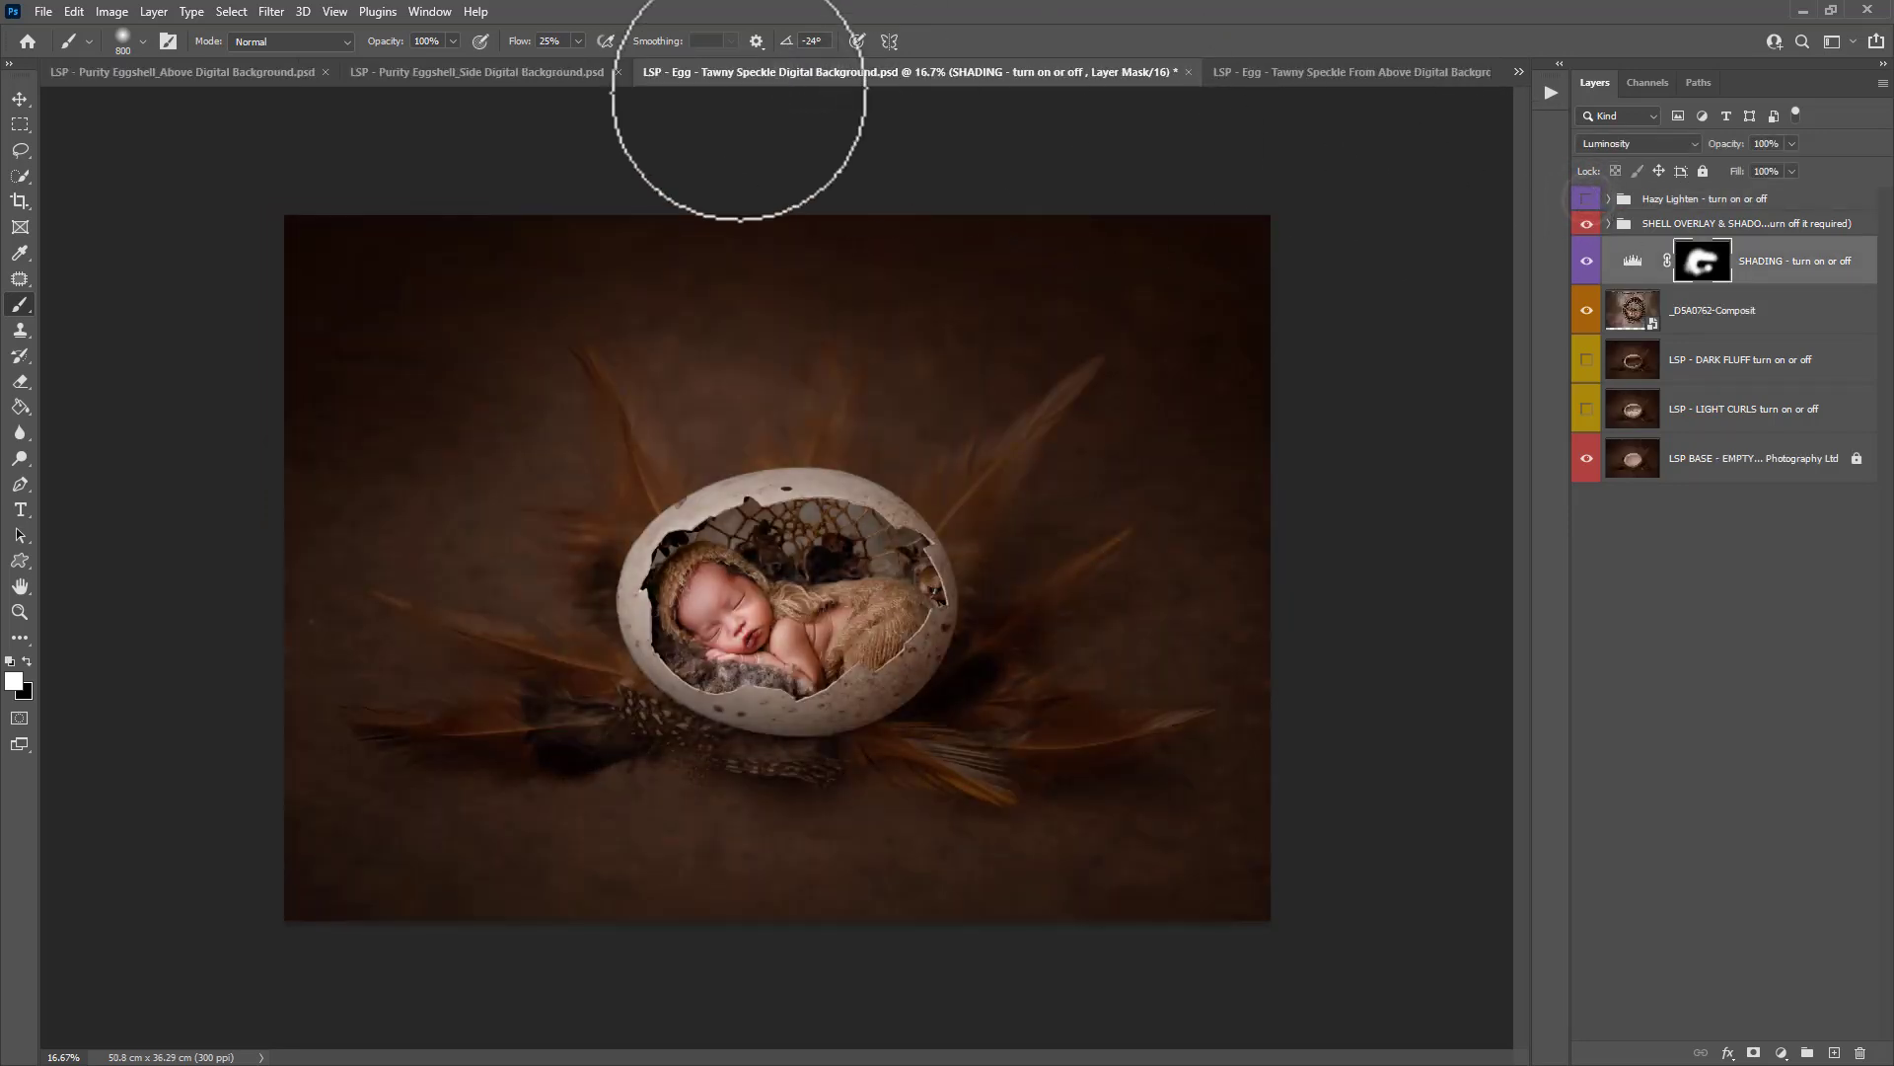
Preview the Extra Haze group on and off in the Purity Eggshell_Side and Purity Eggshell_Above documents
{"action": "left_click", "coordinate": [557, 73]}
{"action": "left_click", "coordinate": [1587, 200]}
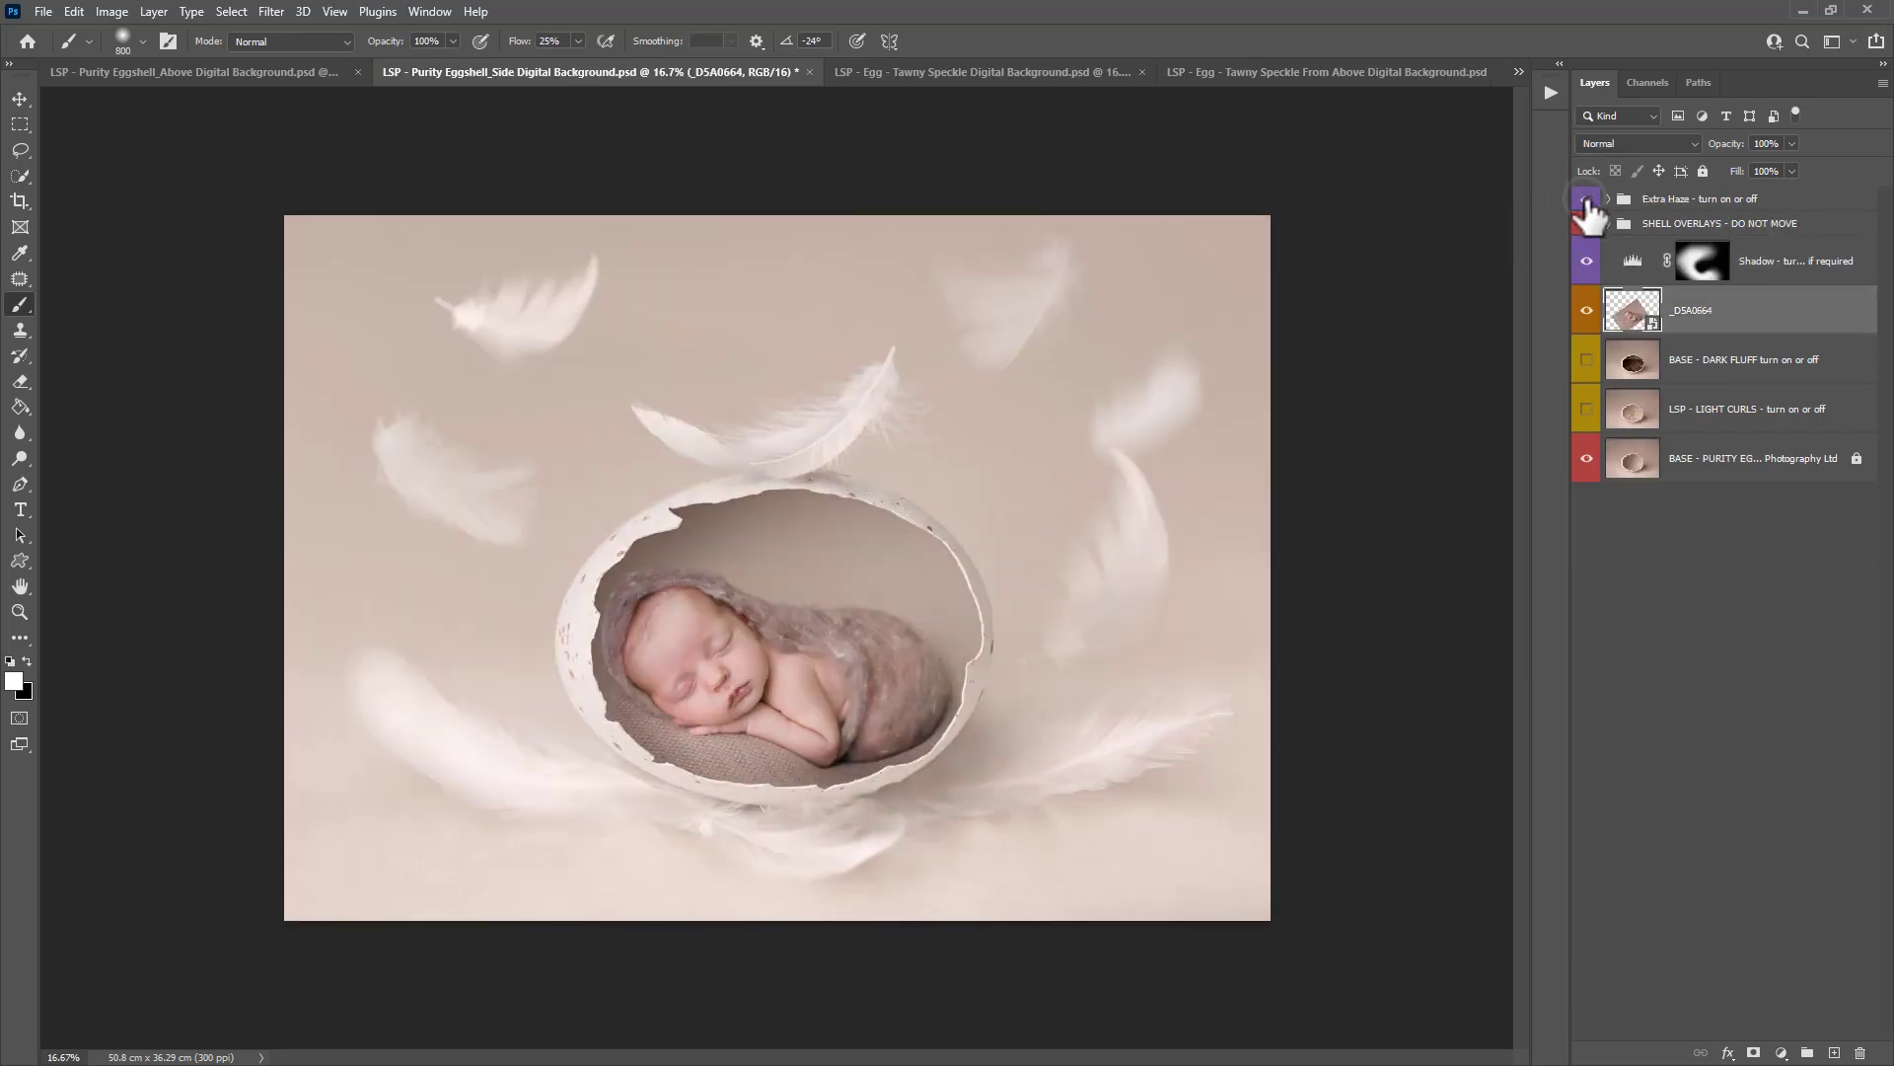
{"action": "left_click", "coordinate": [1587, 202]}
{"action": "left_click", "coordinate": [345, 72]}
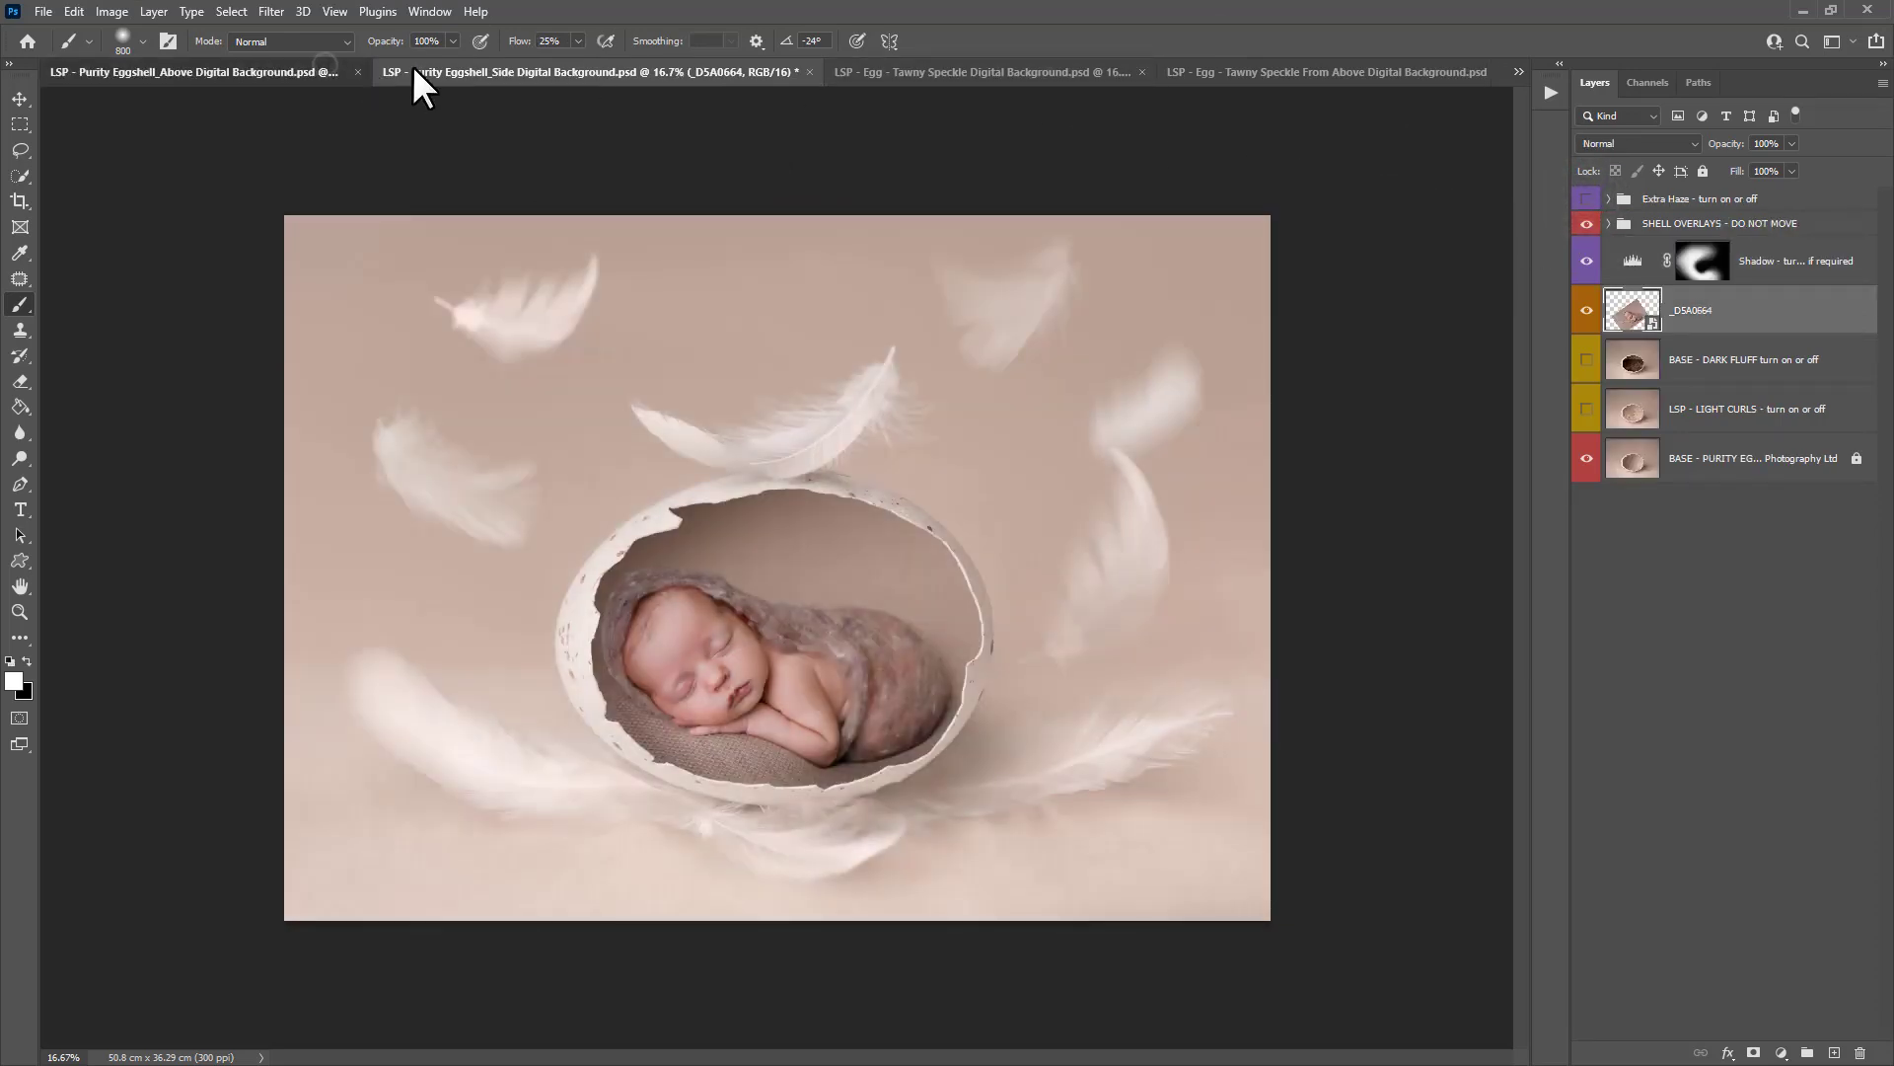
{"action": "left_click", "coordinate": [1586, 202]}
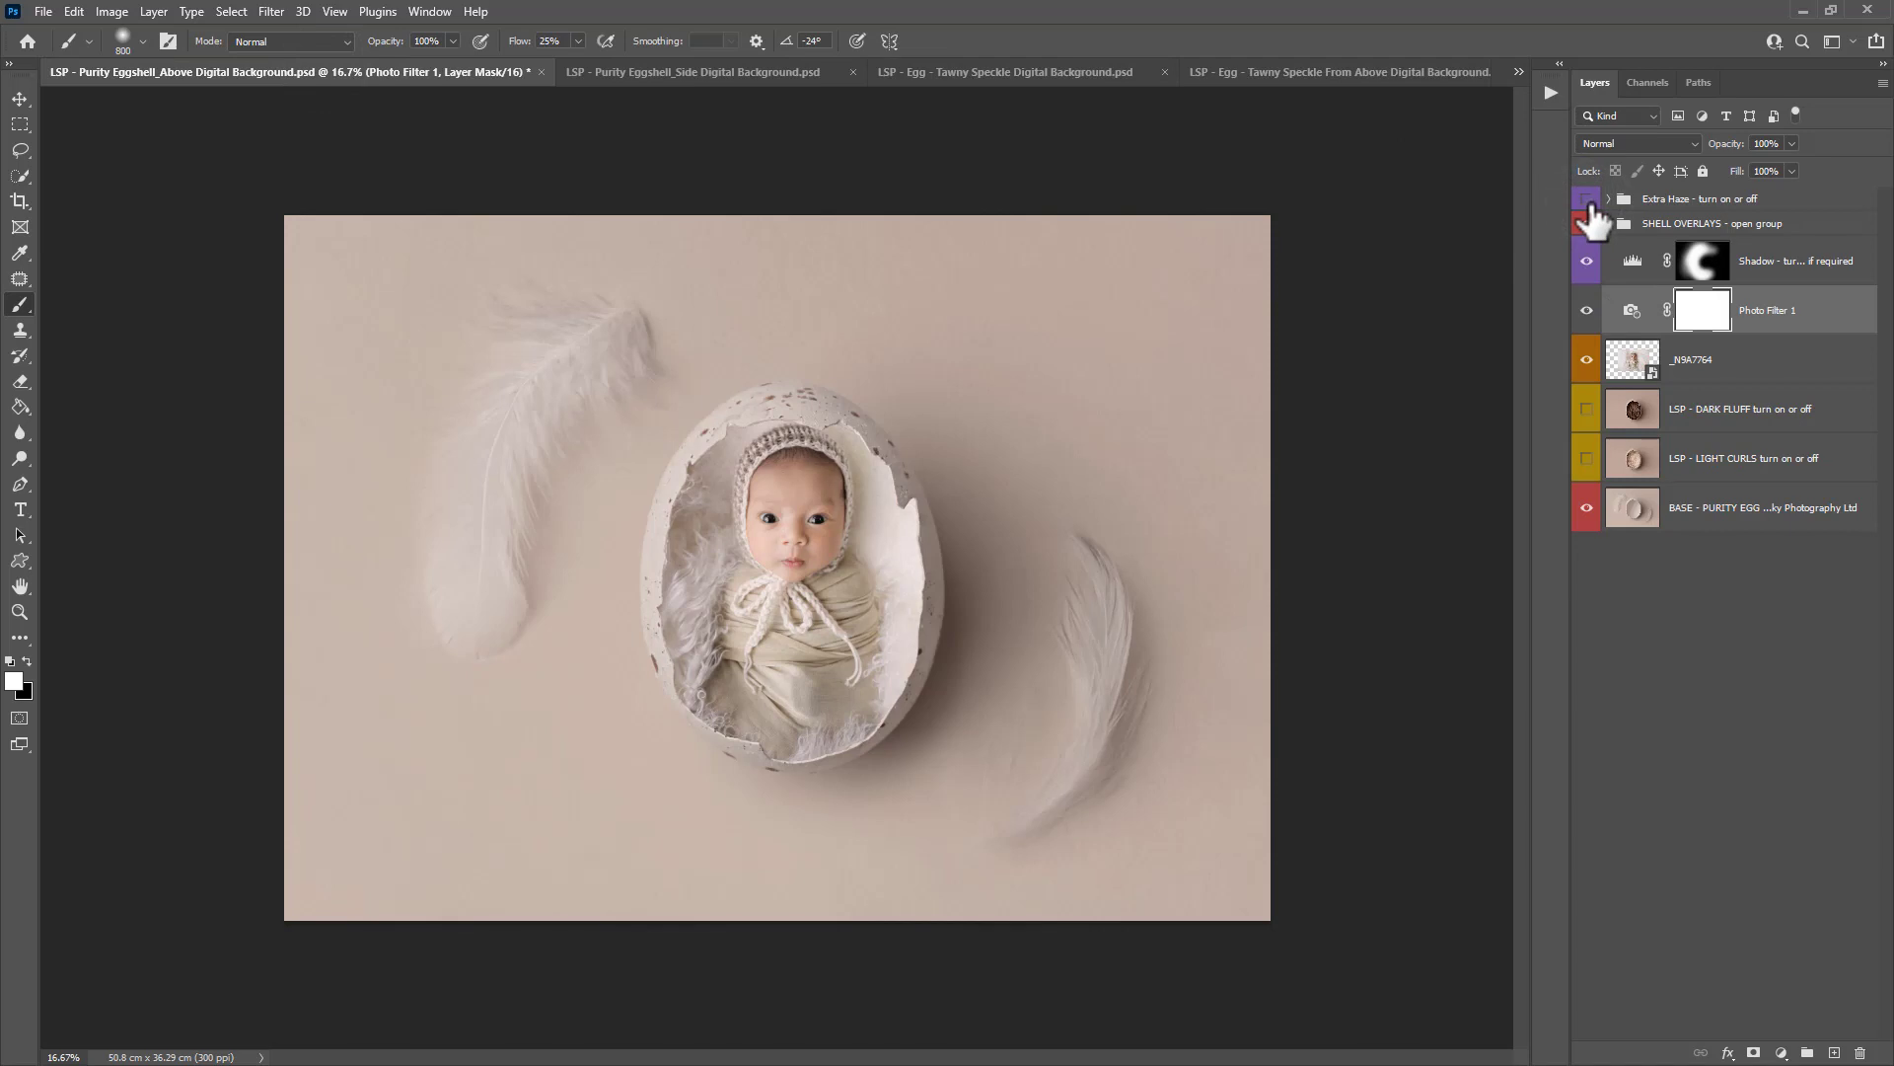
{"action": "left_click", "coordinate": [1587, 202]}
{"action": "left_click", "coordinate": [665, 73]}
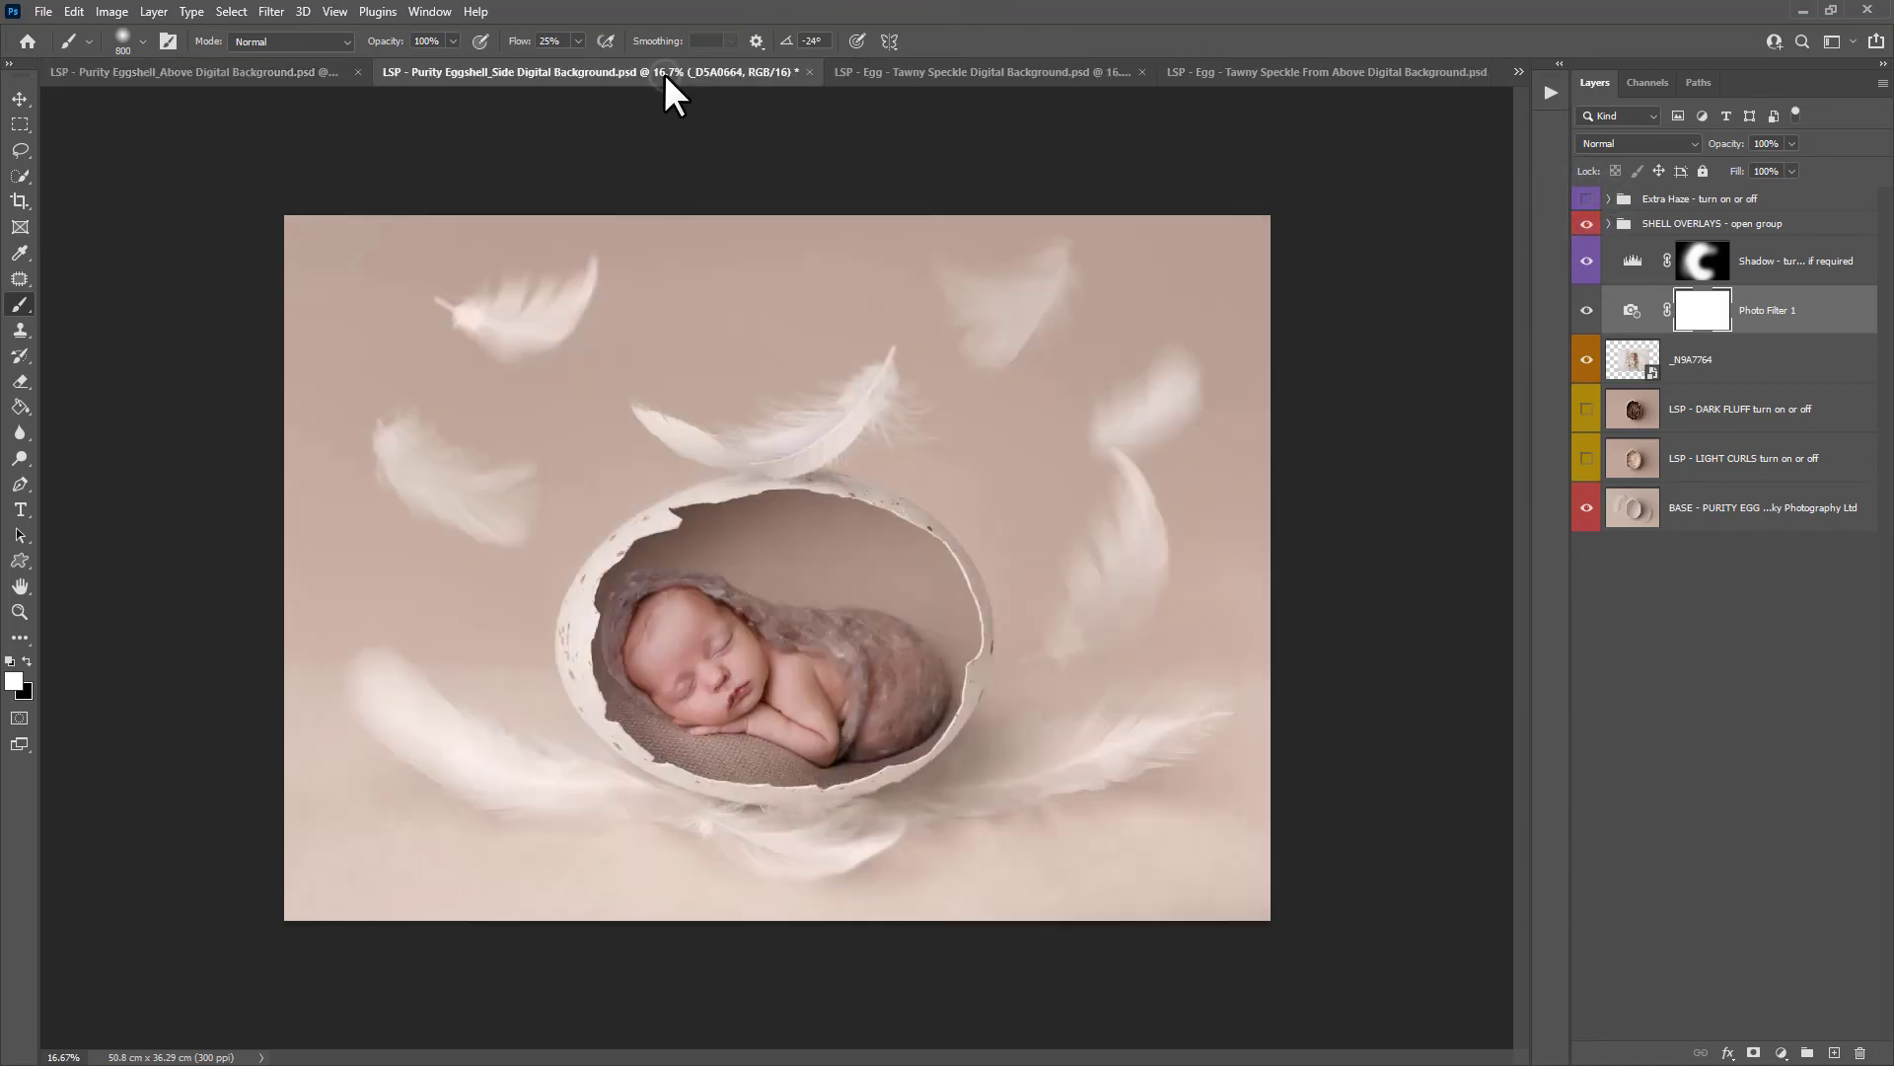
In the Purity Eggshell_Above document, paint white on the Shadow layer's mask along the shell interior at the baby's right side
{"action": "left_click", "coordinate": [317, 69]}
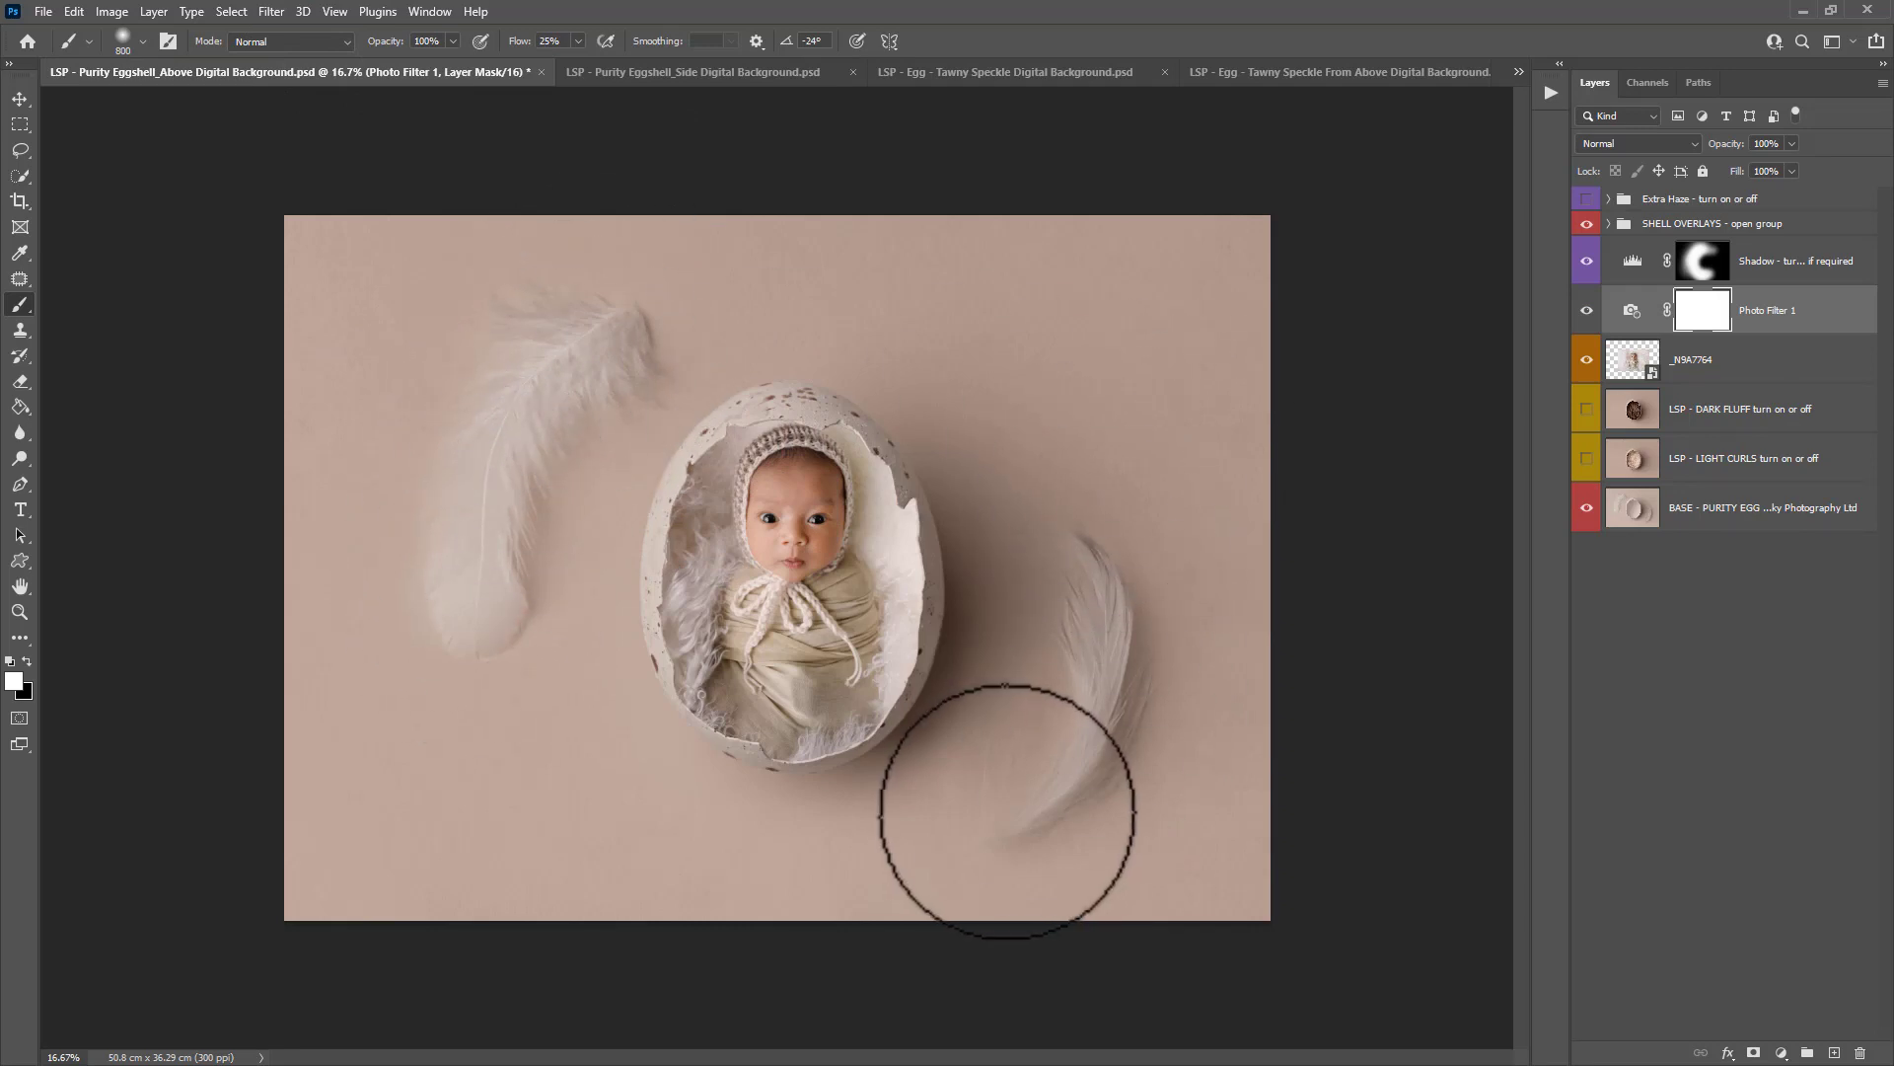
{"action": "left_click", "coordinate": [1702, 260]}
{"action": "mouse_move", "coordinate": [858, 660]}
{"action": "left_mouse_down"}
{"action": "mouse_move", "coordinate": [892, 588]}
{"action": "mouse_move", "coordinate": [876, 477]}
{"action": "mouse_move", "coordinate": [917, 649]}
{"action": "mouse_move", "coordinate": [814, 741]}
{"action": "mouse_move", "coordinate": [870, 722]}
{"action": "mouse_move", "coordinate": [929, 594]}
{"action": "mouse_move", "coordinate": [805, 773]}
{"action": "mouse_move", "coordinate": [936, 609]}
{"action": "mouse_move", "coordinate": [886, 707]}
{"action": "mouse_move", "coordinate": [956, 584]}
{"action": "mouse_move", "coordinate": [904, 667]}
{"action": "mouse_move", "coordinate": [907, 563]}
{"action": "mouse_move", "coordinate": [875, 482]}
{"action": "left_mouse_up"}
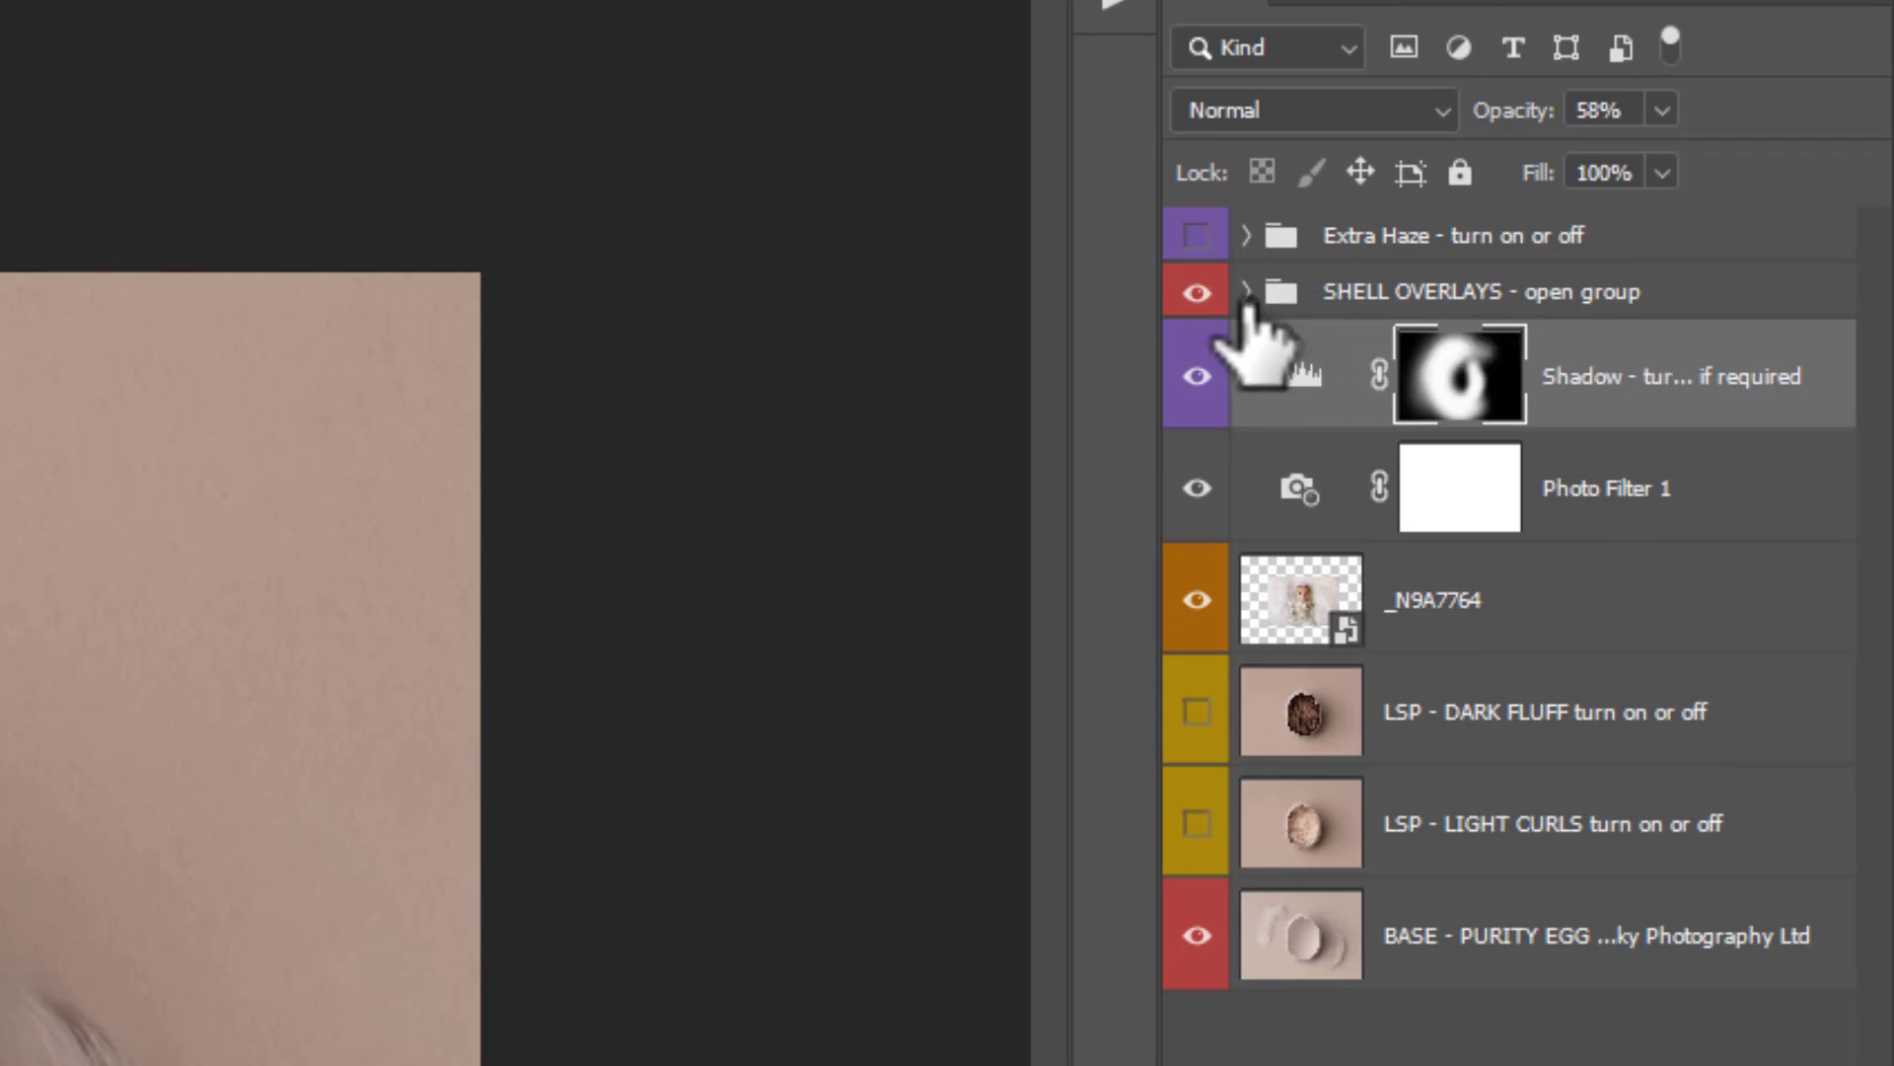
Expand the SHELL OVERLAYS group and hide the CUT OUT FEATHERS layer, toggling it to compare the feathered and plain versions
{"action": "left_click", "coordinate": [1245, 294]}
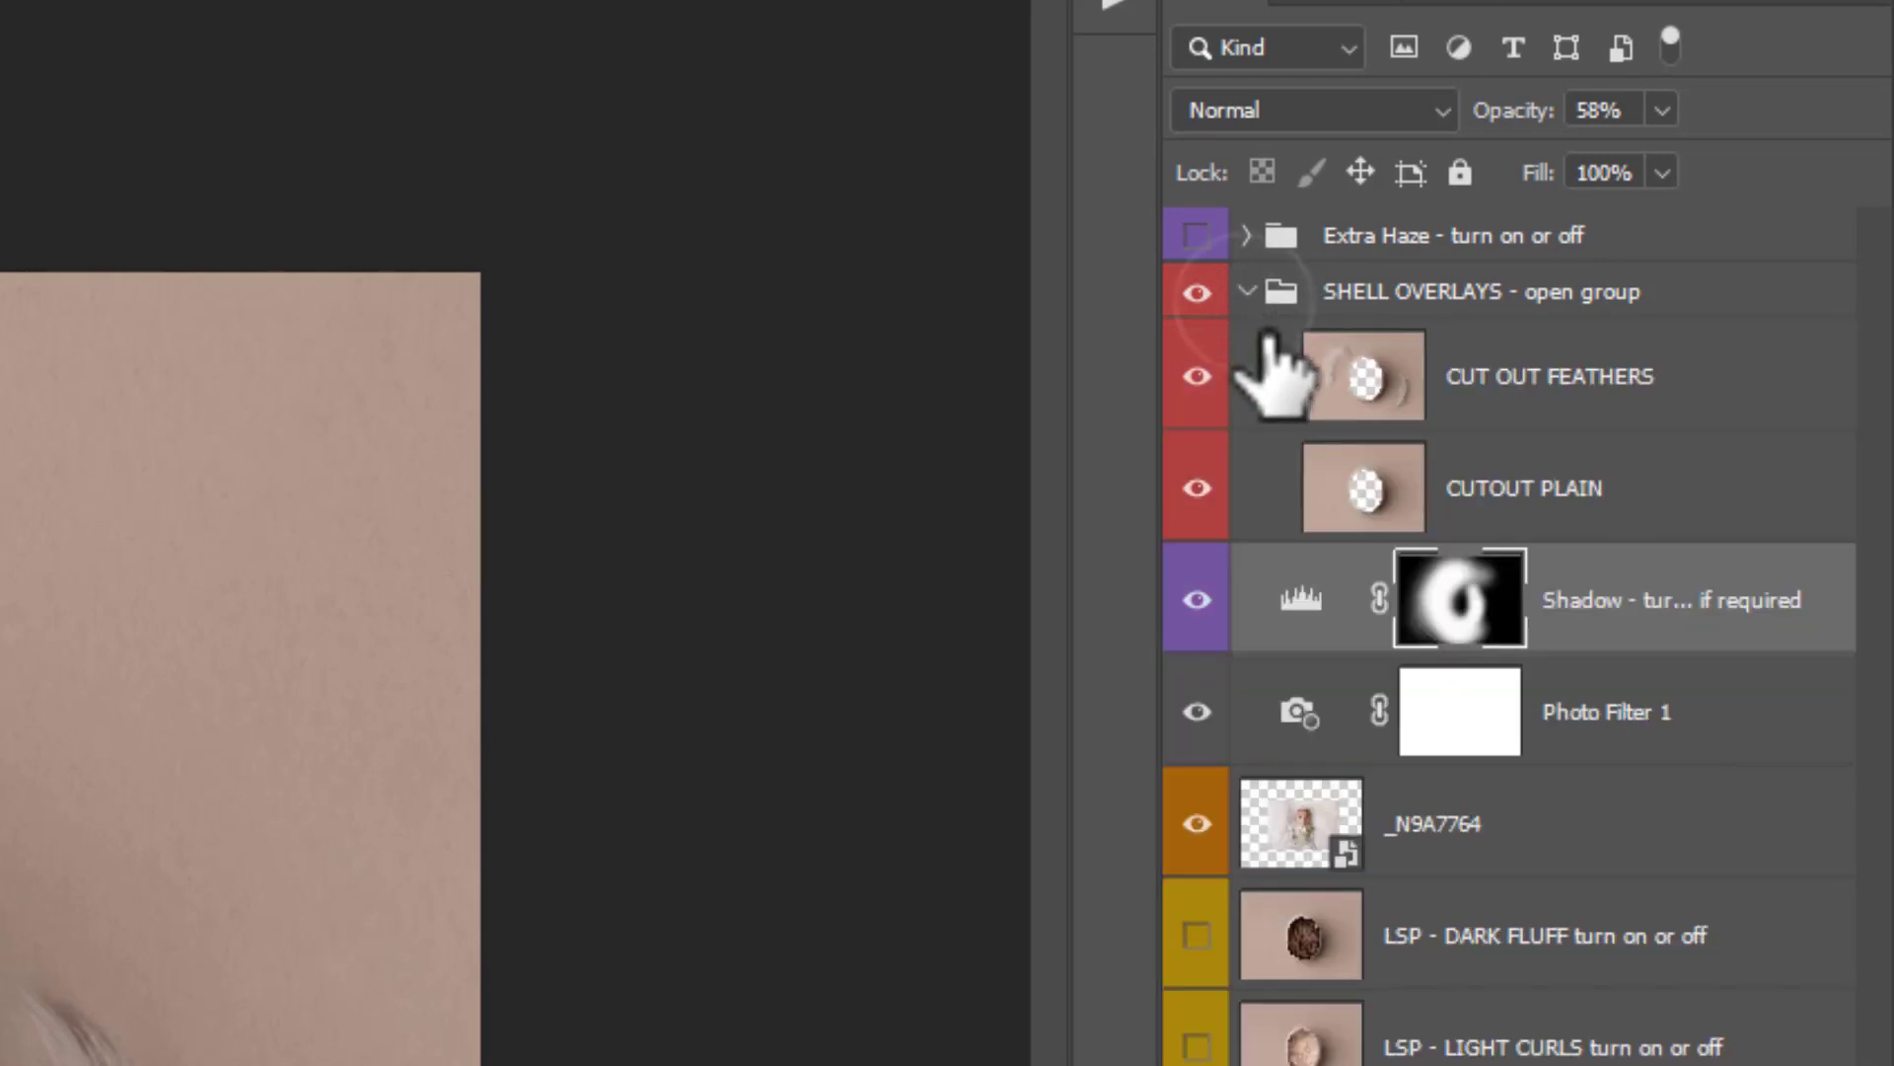
{"action": "left_click", "coordinate": [1351, 377]}
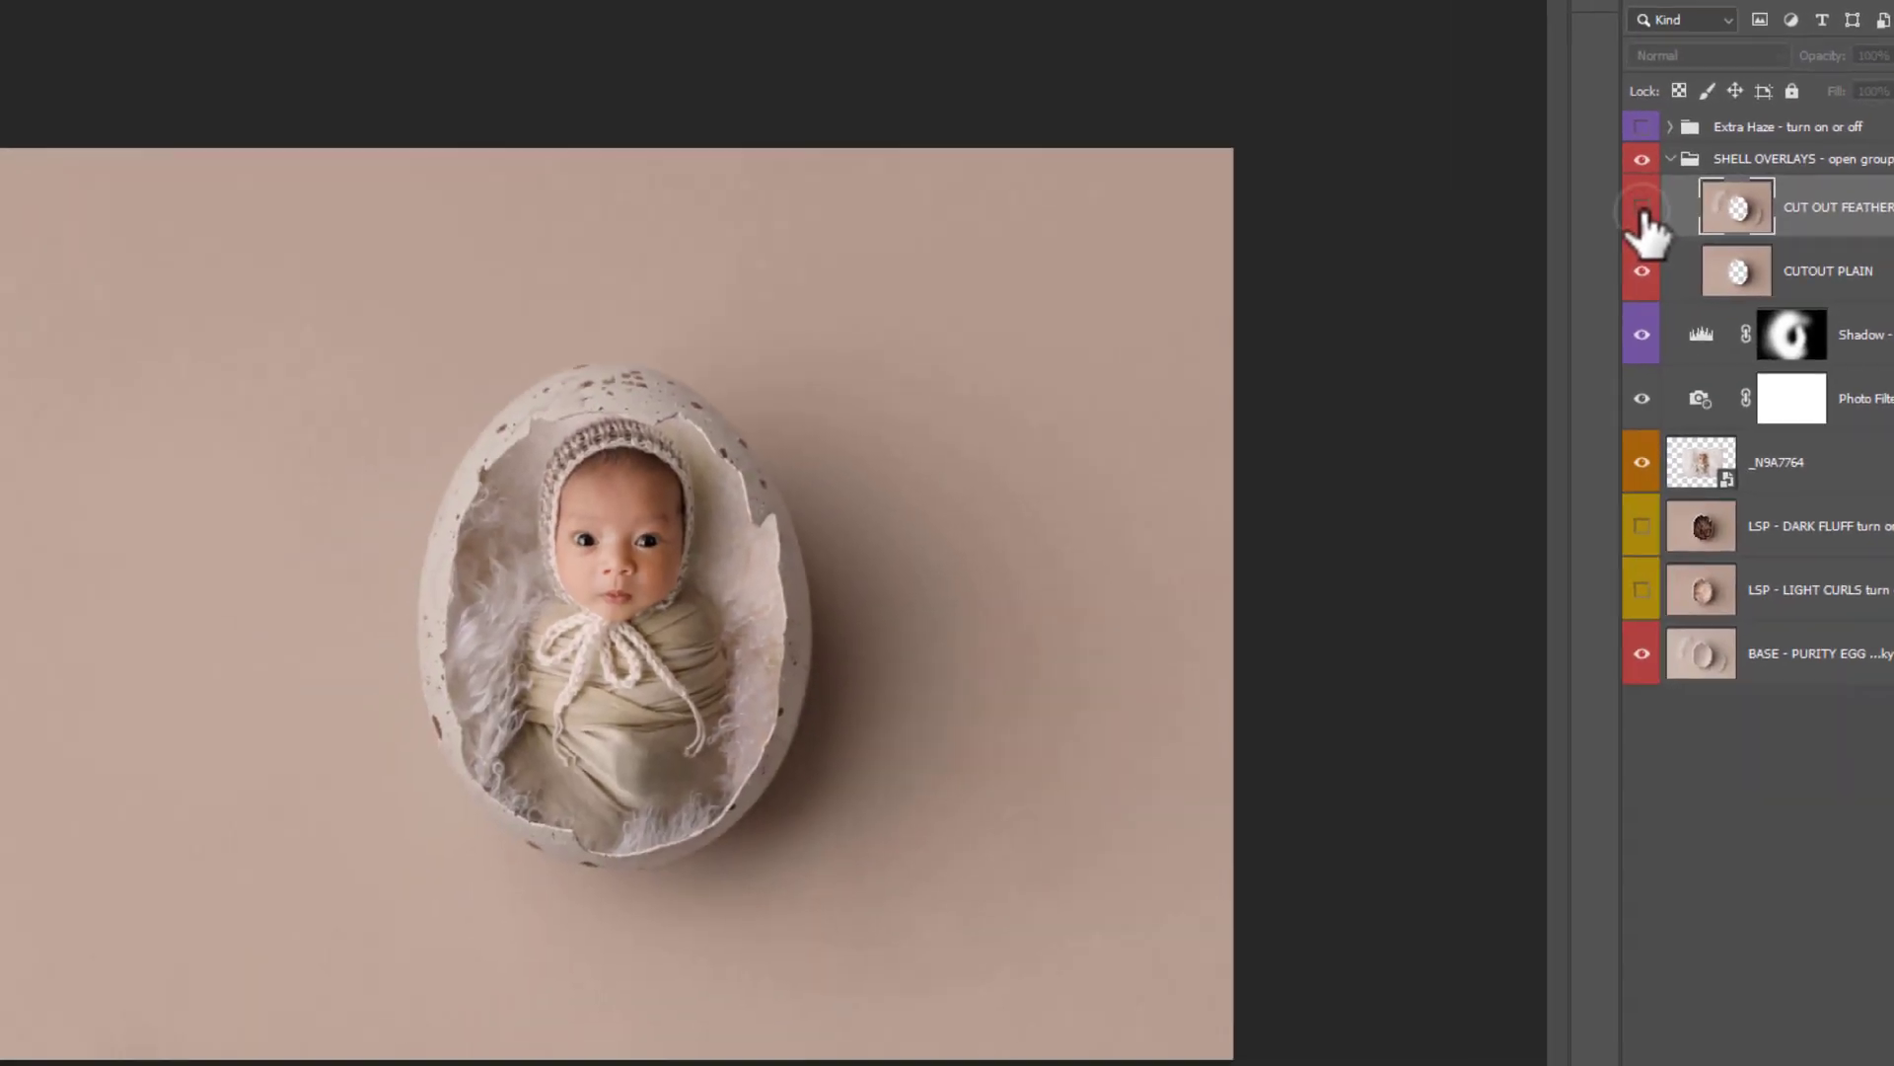
{"action": "left_click", "coordinate": [1197, 378]}
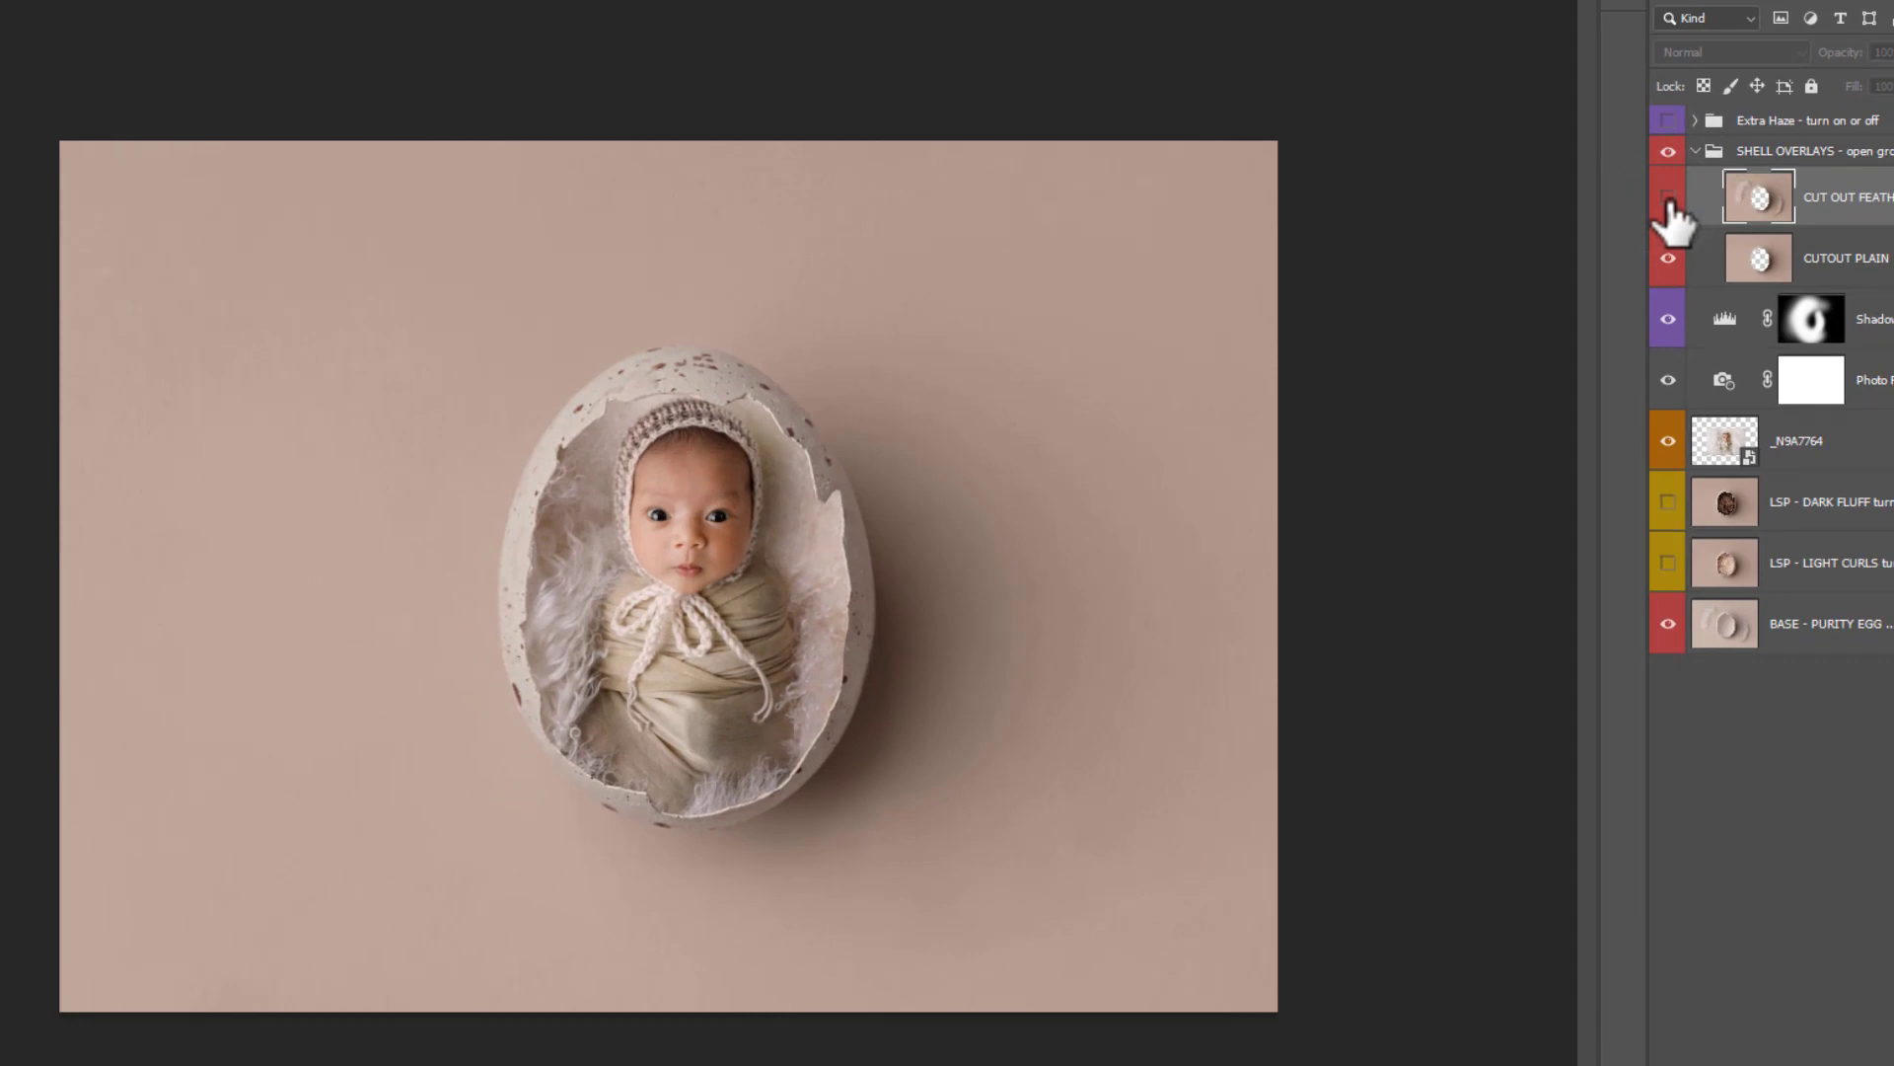
{"action": "left_click", "coordinate": [1667, 198]}
{"action": "left_click", "coordinate": [1667, 198]}
Hide the baby photo, Photo Filter 1 and Shadow layers, and toggle the SHELL OVERLAYS group to compare it with the base
{"action": "left_click_drag", "start_coordinate": [1667, 441], "coordinate": [1668, 318]}
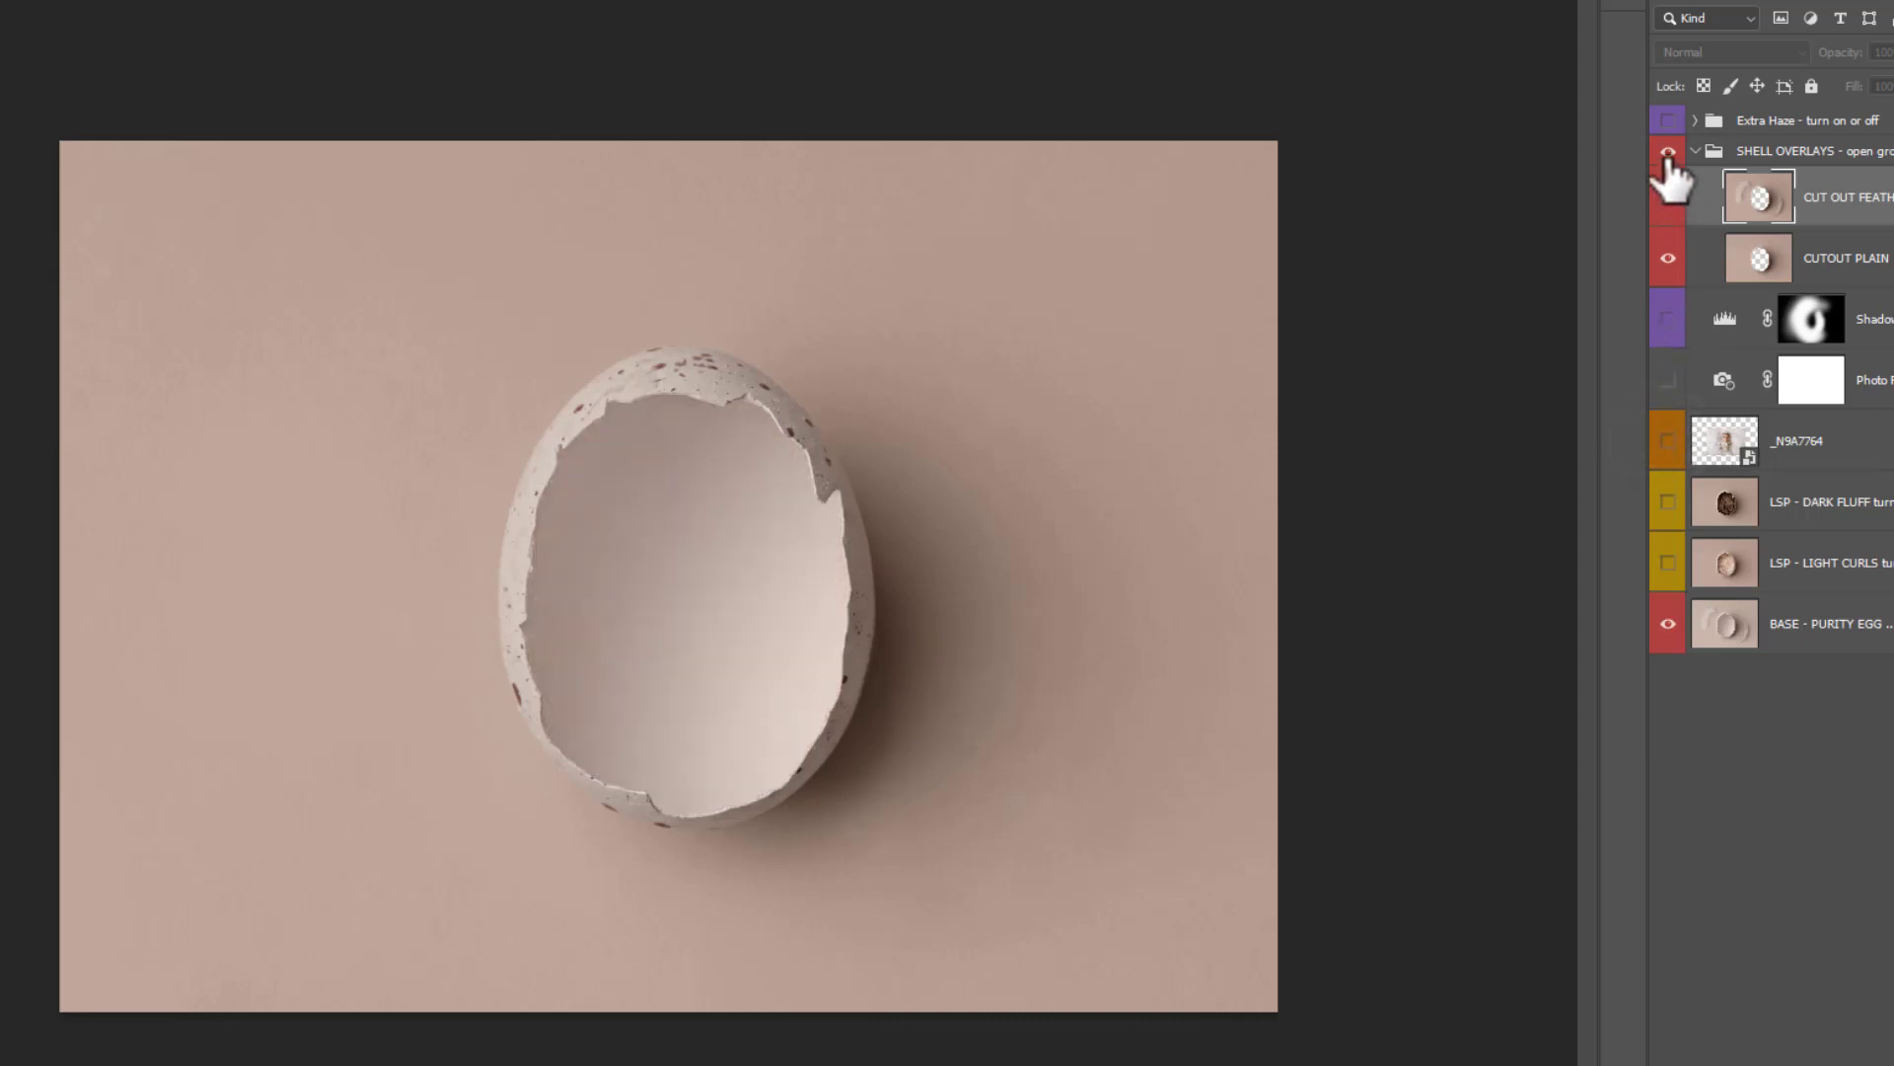
{"action": "left_click", "coordinate": [1668, 177]}
{"action": "left_click", "coordinate": [1667, 177]}
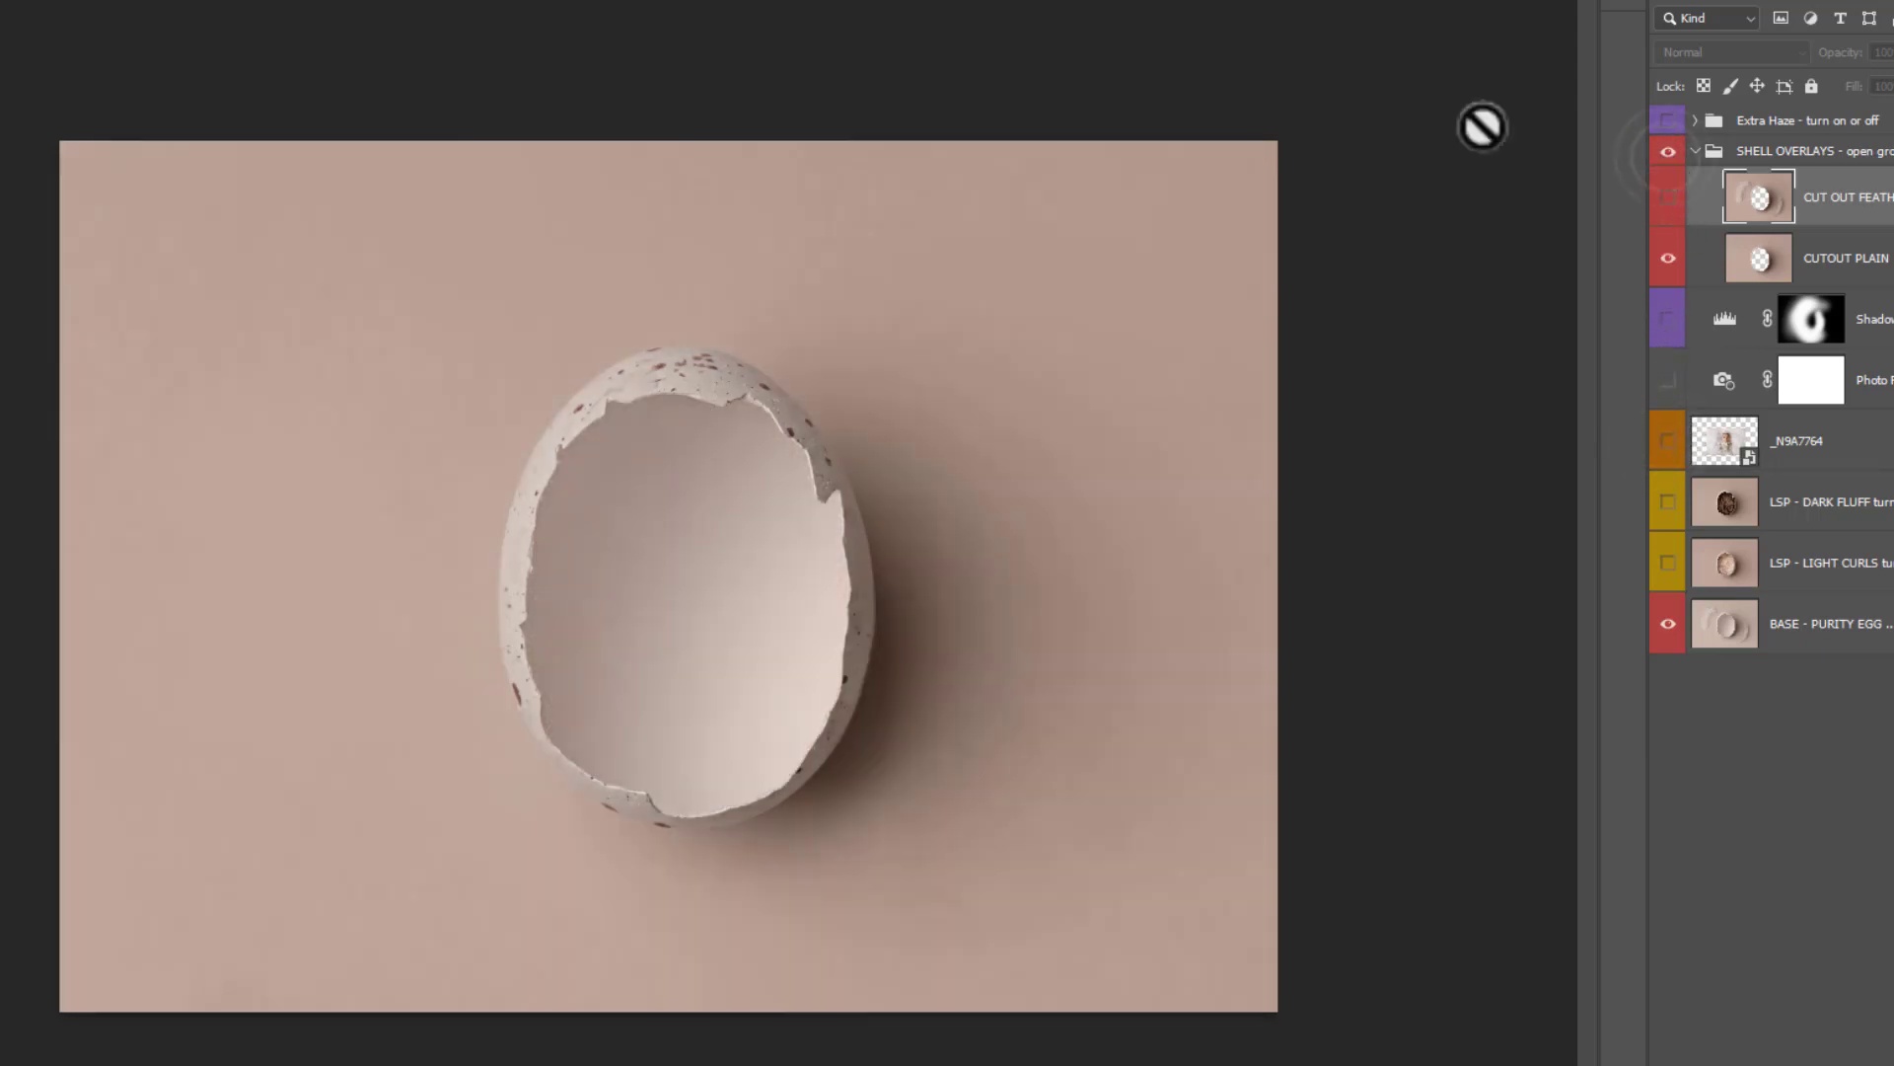
In the Purity Eggshell_Side document, expand the SHELL OVERLAYS group and toggle the *extra* FEATHERS layer to compare both looks
{"action": "left_click", "coordinate": [661, 0]}
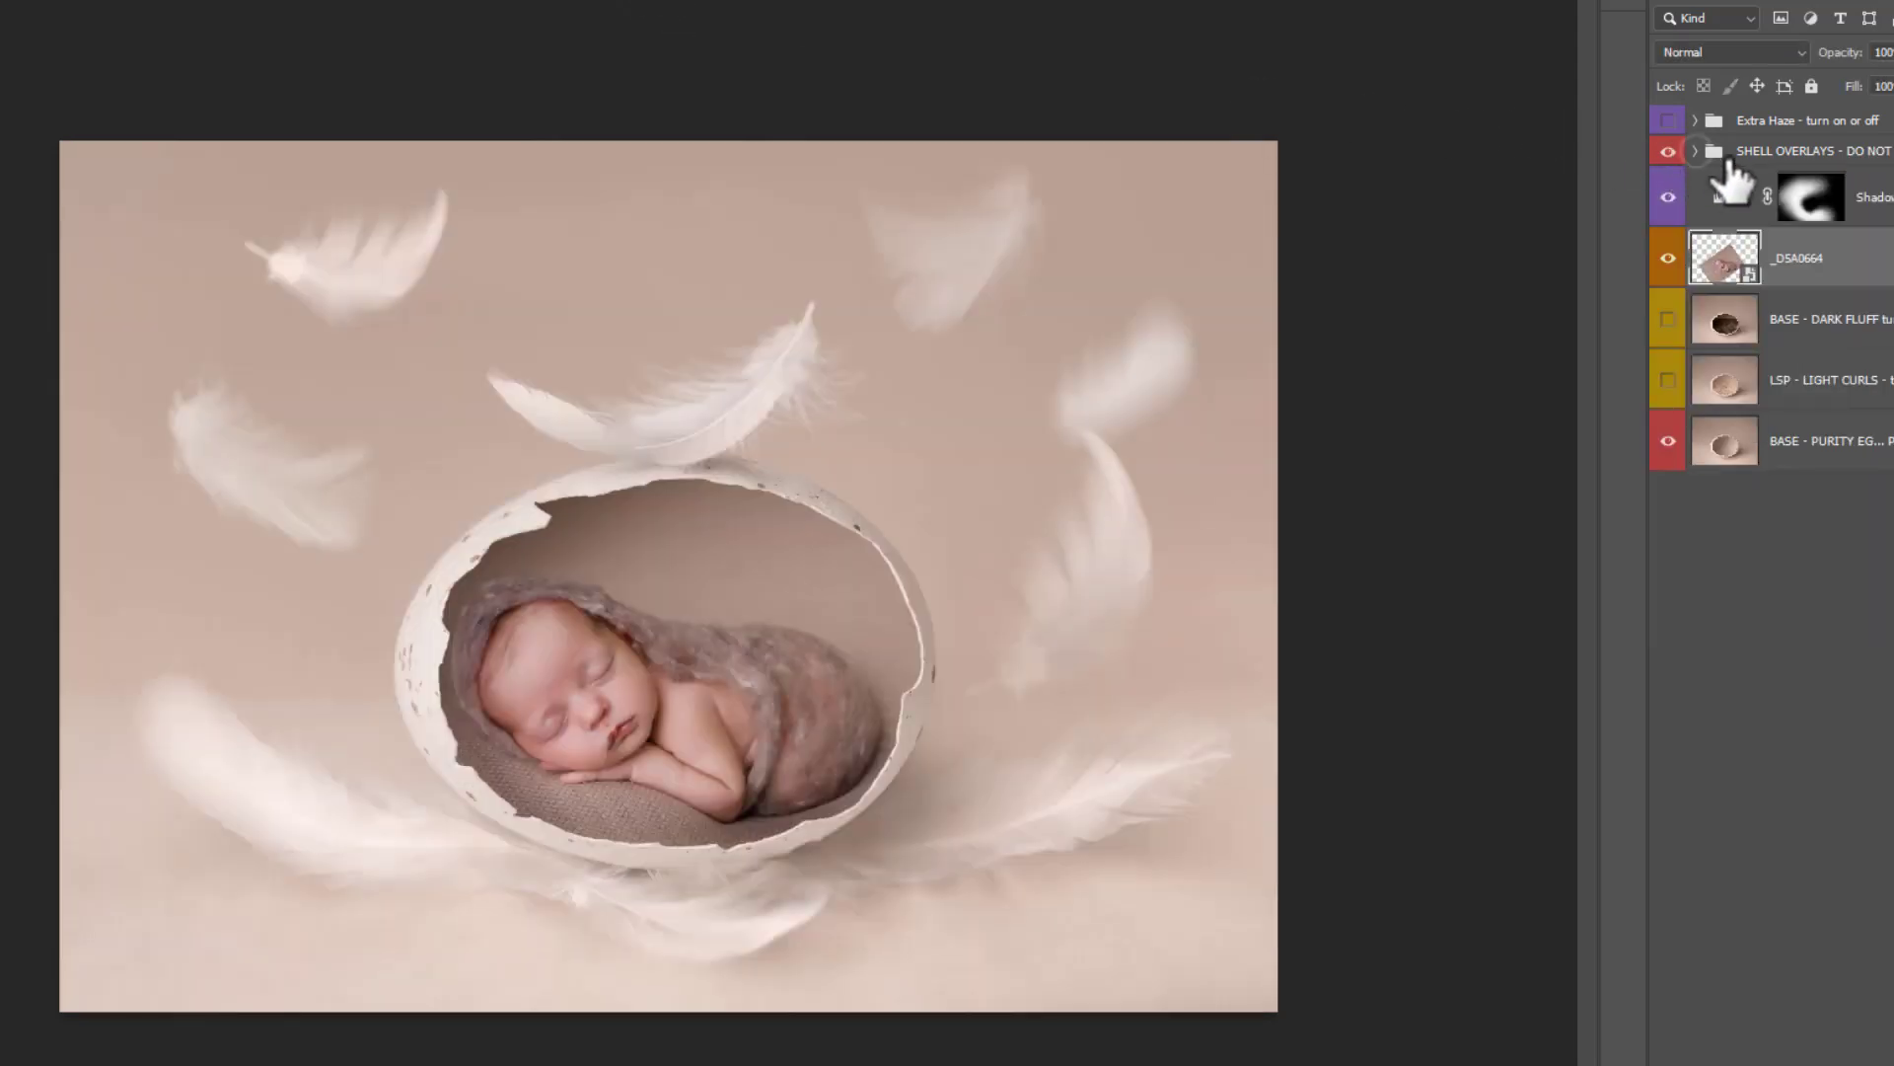
{"action": "left_click", "coordinate": [1696, 151]}
{"action": "left_click", "coordinate": [1668, 197]}
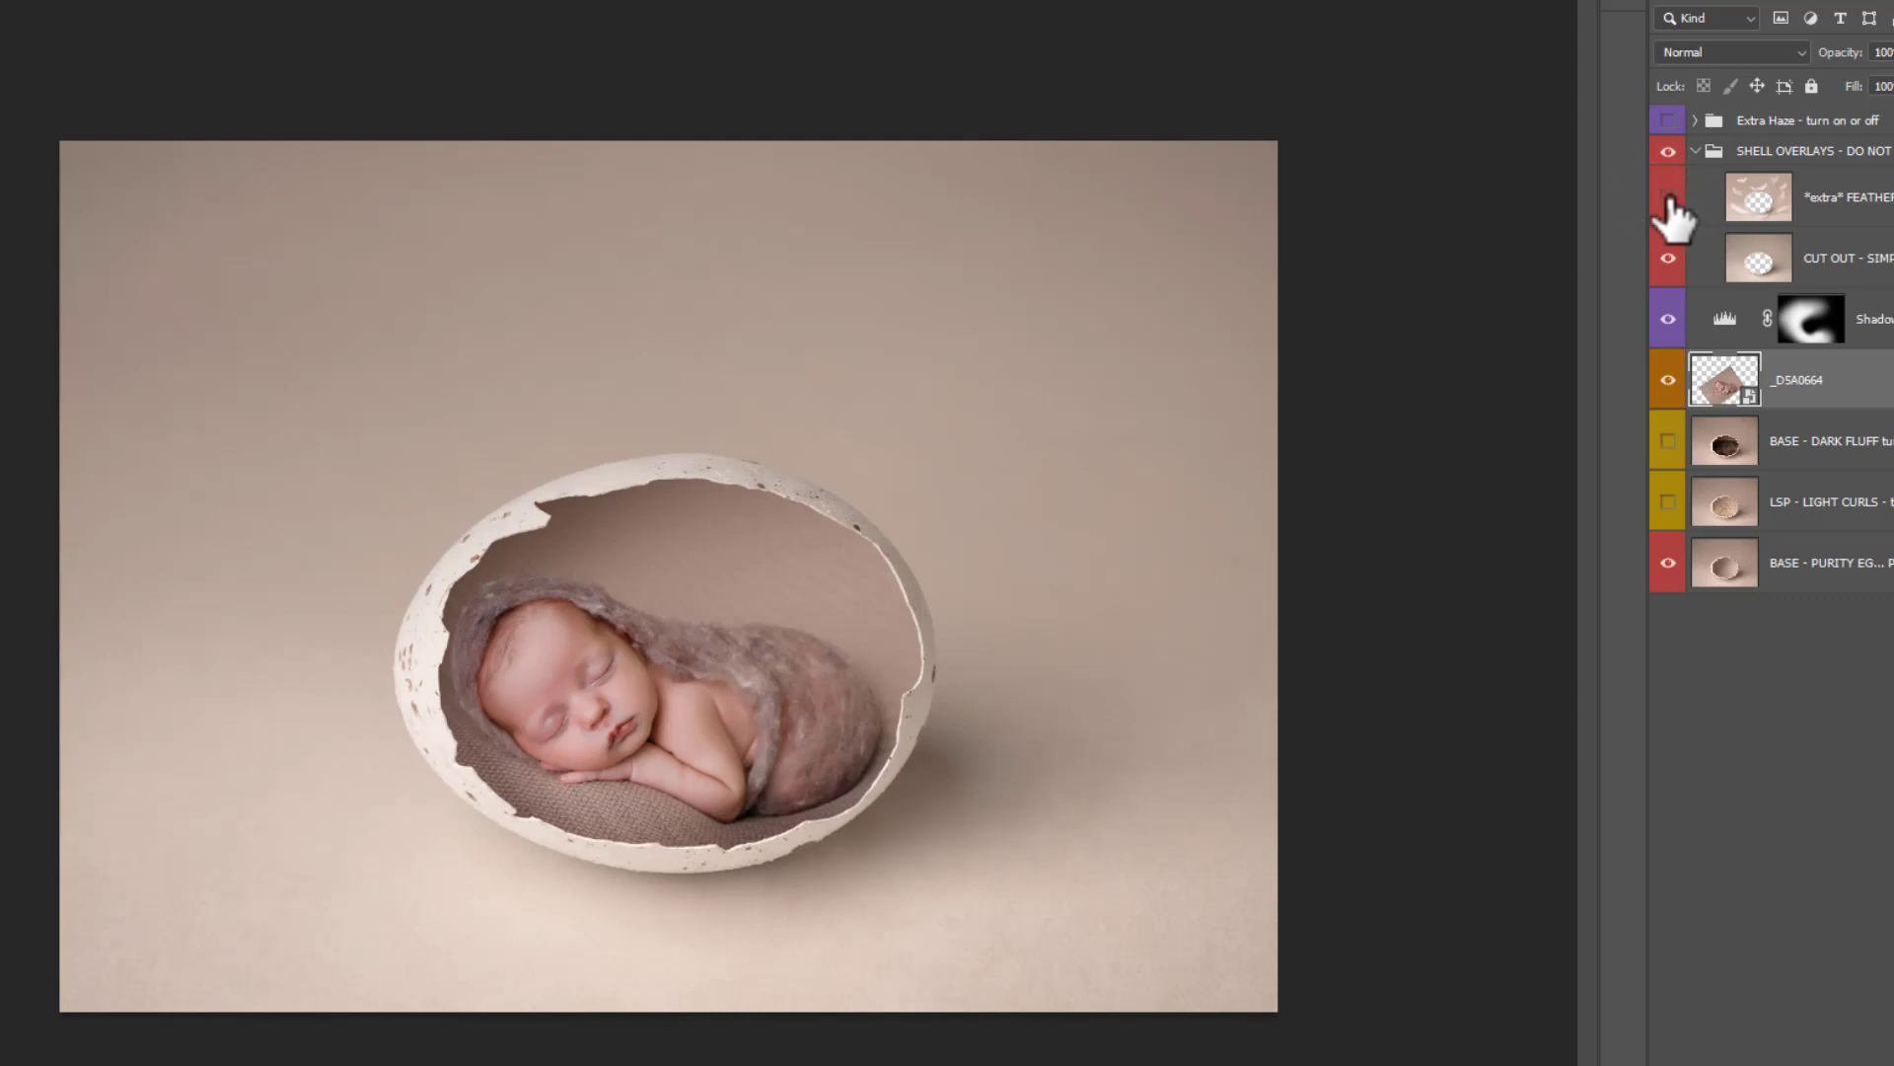
{"action": "left_click", "coordinate": [1669, 197]}
{"action": "left_click", "coordinate": [1668, 197]}
{"action": "left_click", "coordinate": [1669, 197]}
{"action": "left_click", "coordinate": [1669, 198]}
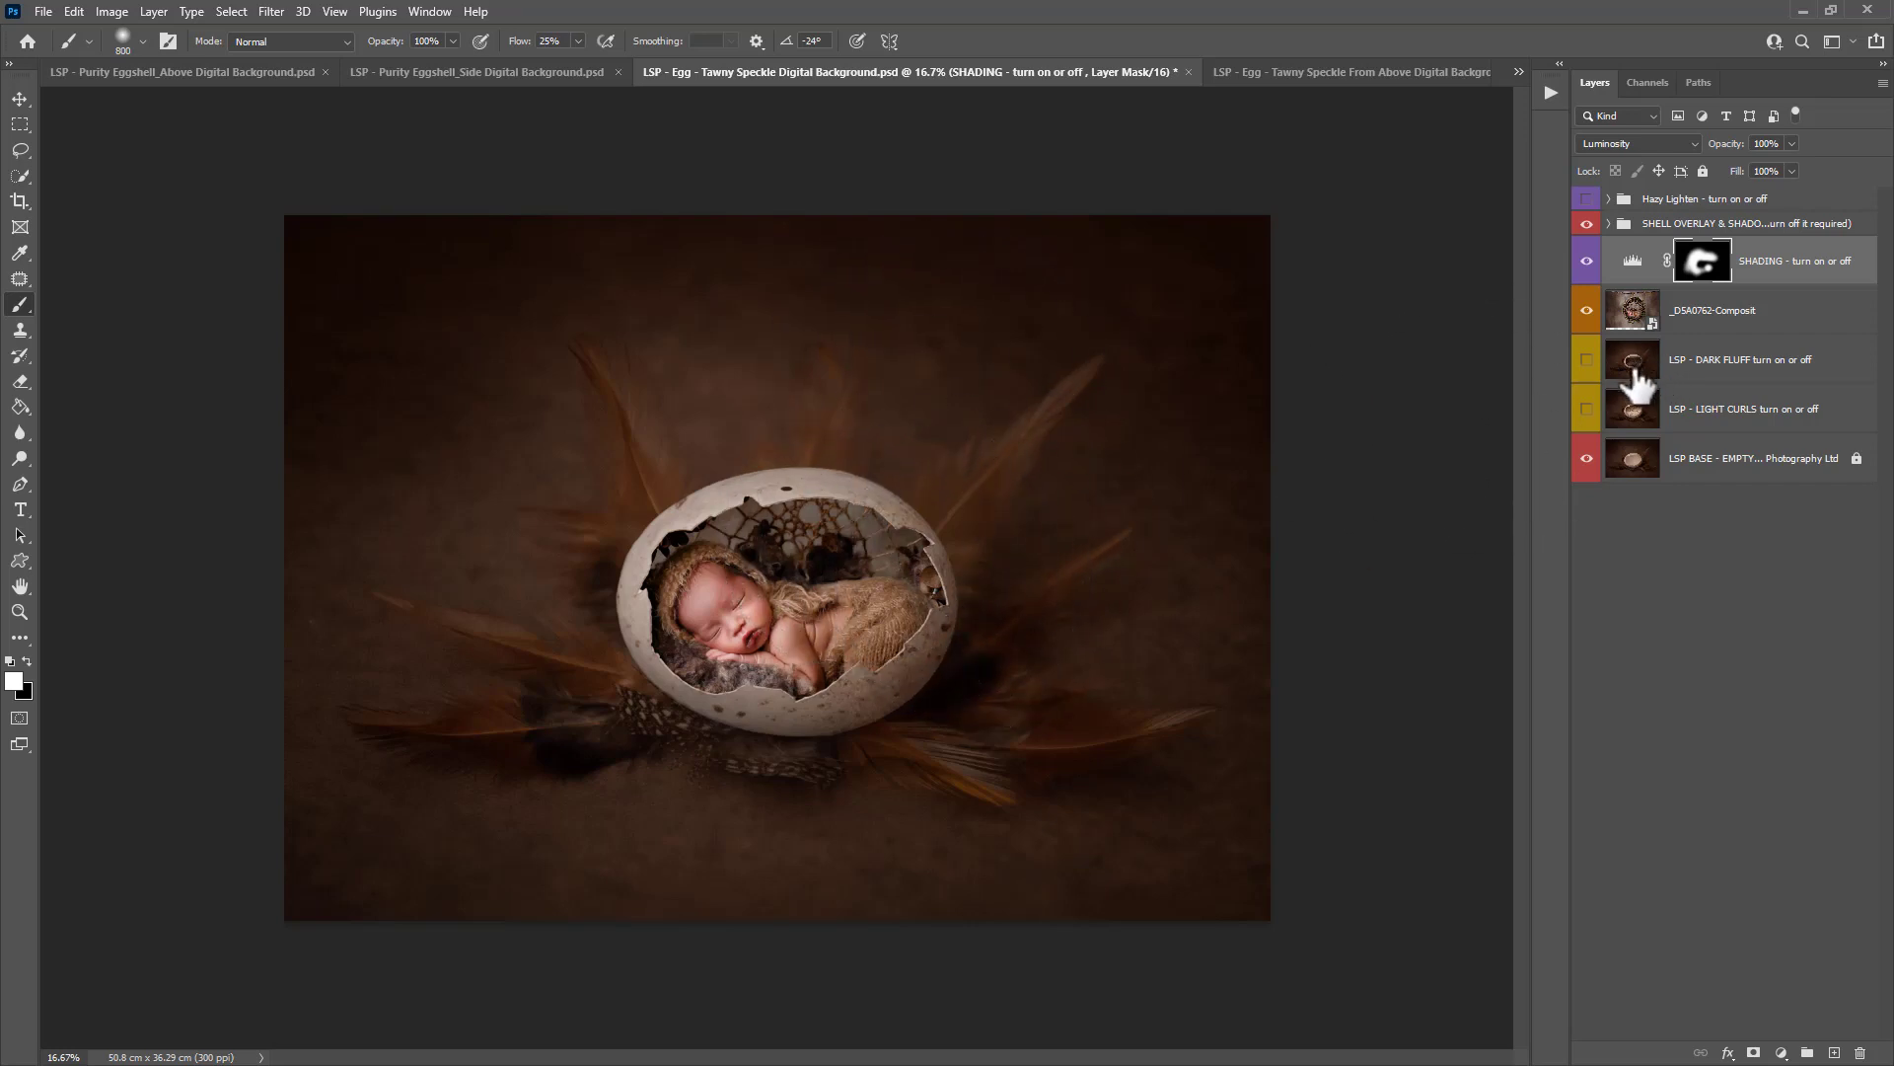
In the Egg - Tawny Speckle document, hide the SHADING and baby photo layers and select the empty egg base layer
{"action": "left_click_drag", "start_coordinate": [1586, 310], "coordinate": [1586, 261]}
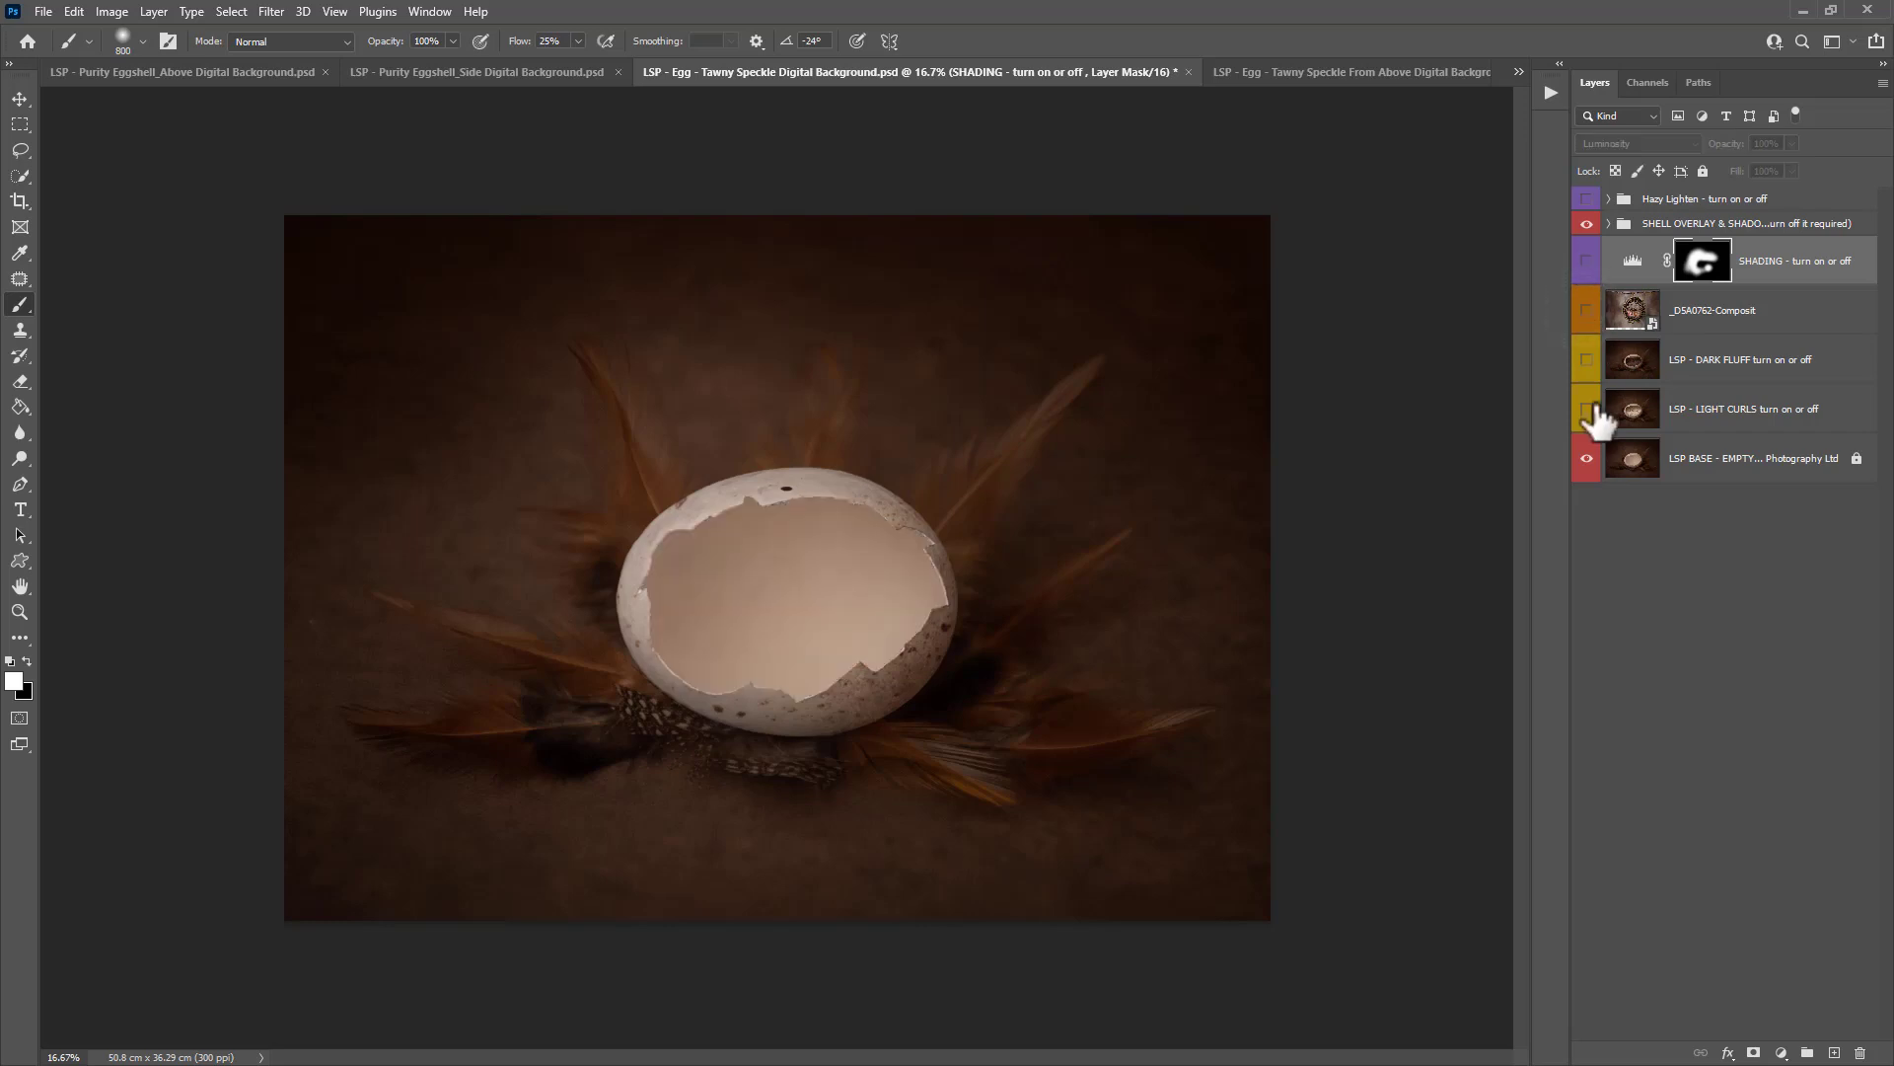
{"action": "left_click", "coordinate": [1645, 418]}
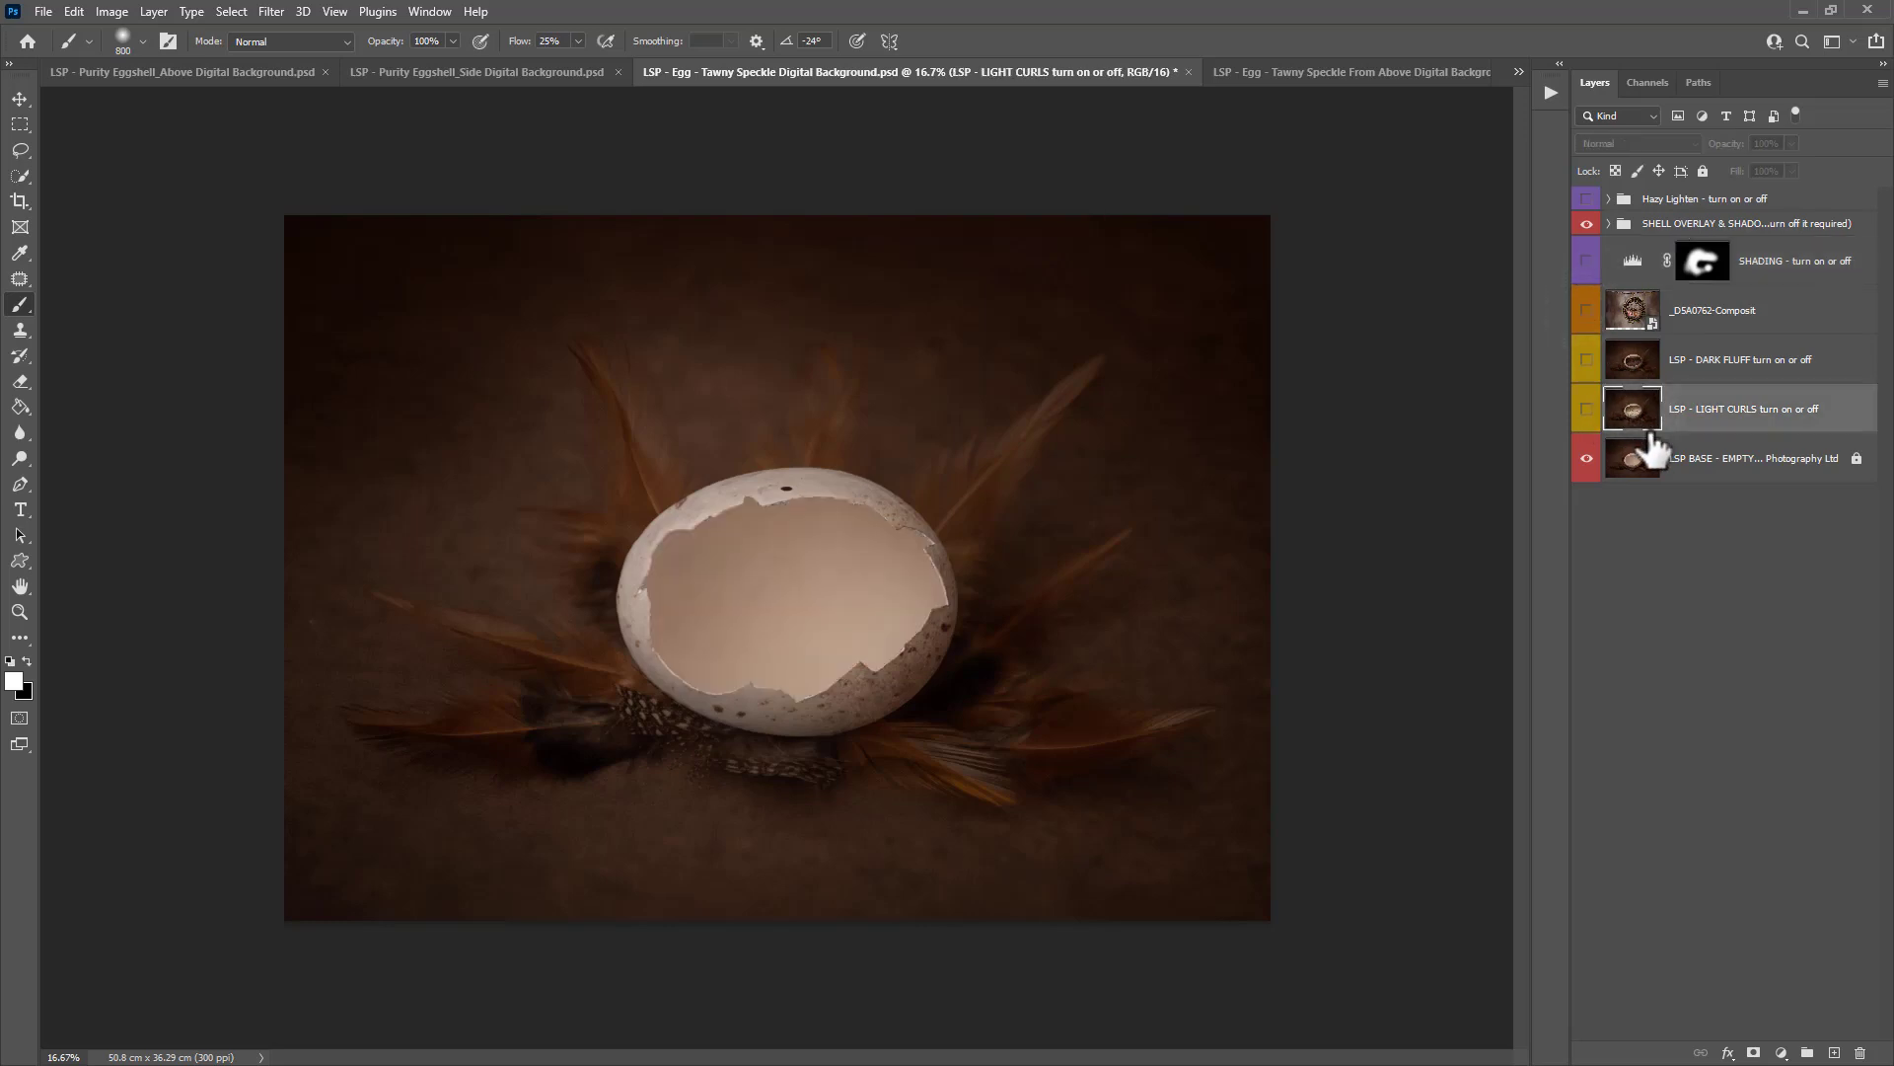
{"action": "left_click", "coordinate": [1695, 481]}
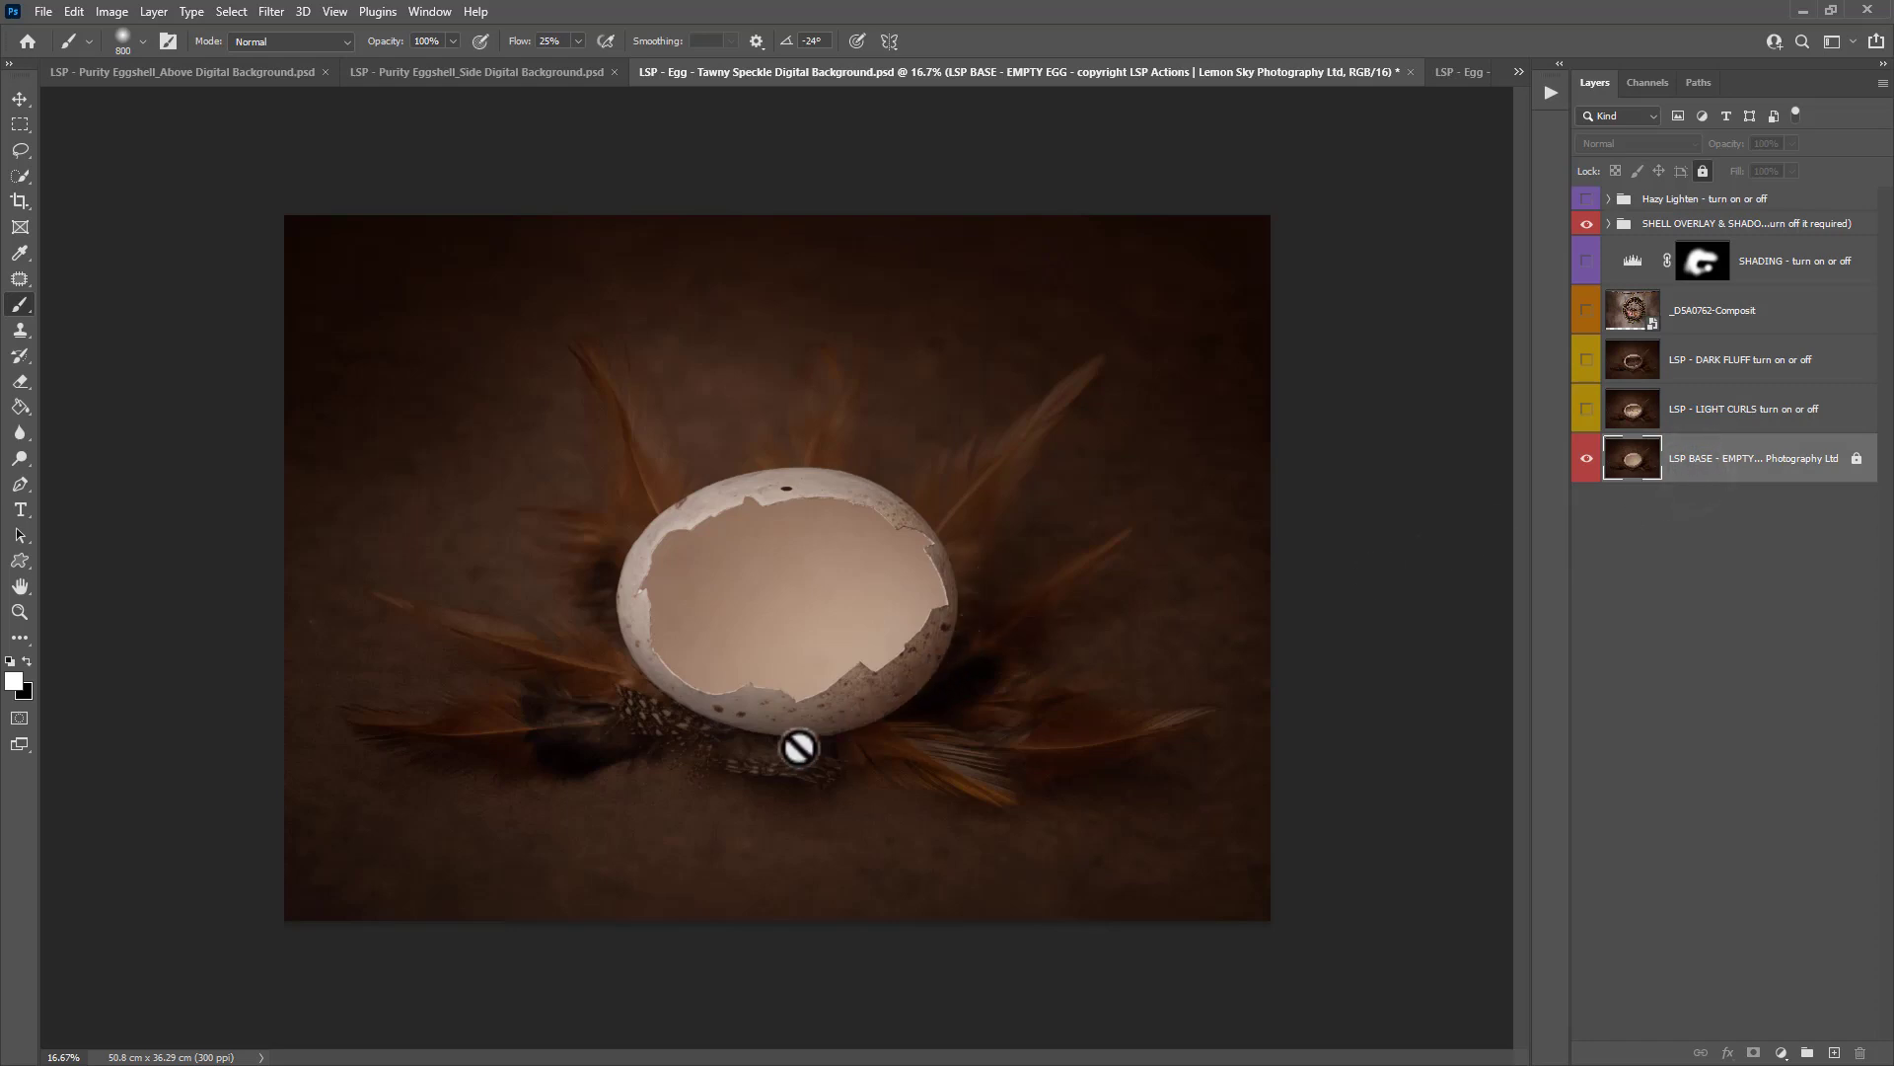
Show the LSP - LIGHT CURLS layer and the LSP - DARK FLUFF layer to preview each filling inside the egg
{"action": "left_click", "coordinate": [1677, 420]}
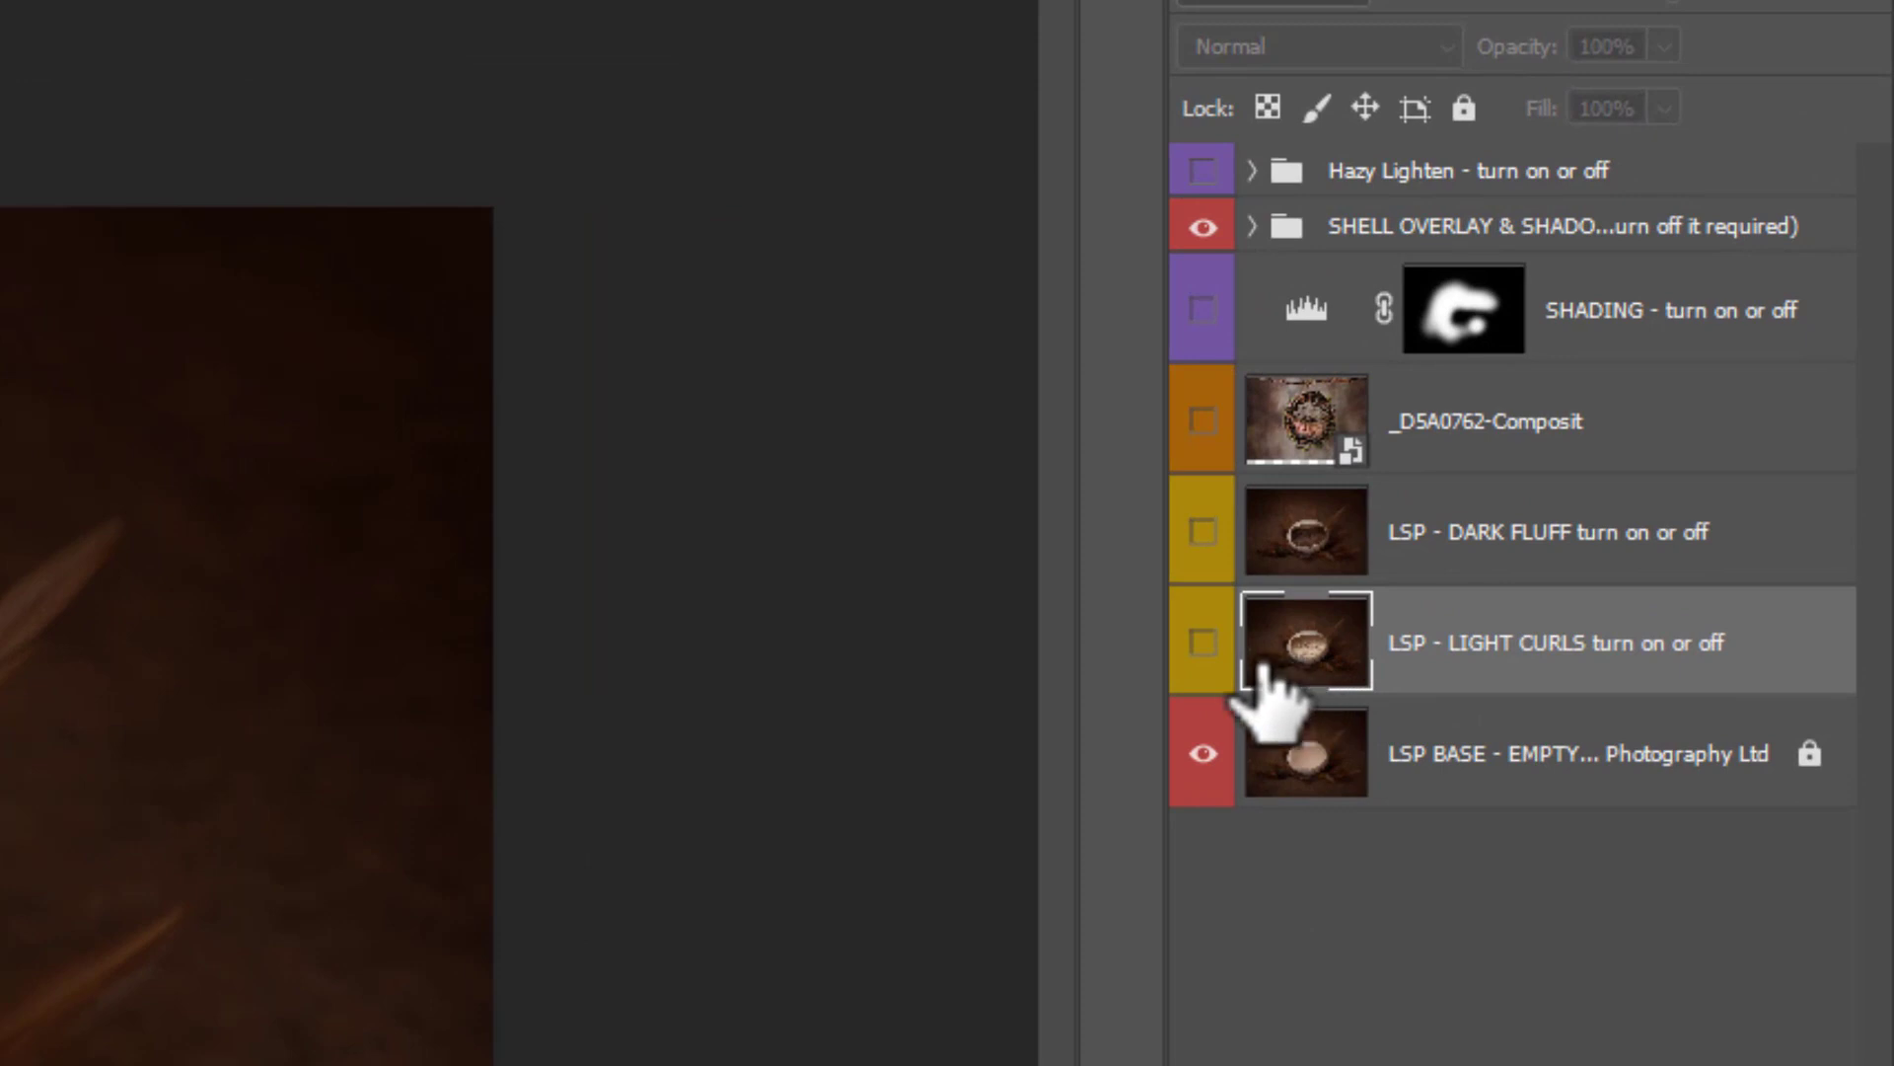
{"action": "left_click", "coordinate": [1202, 643]}
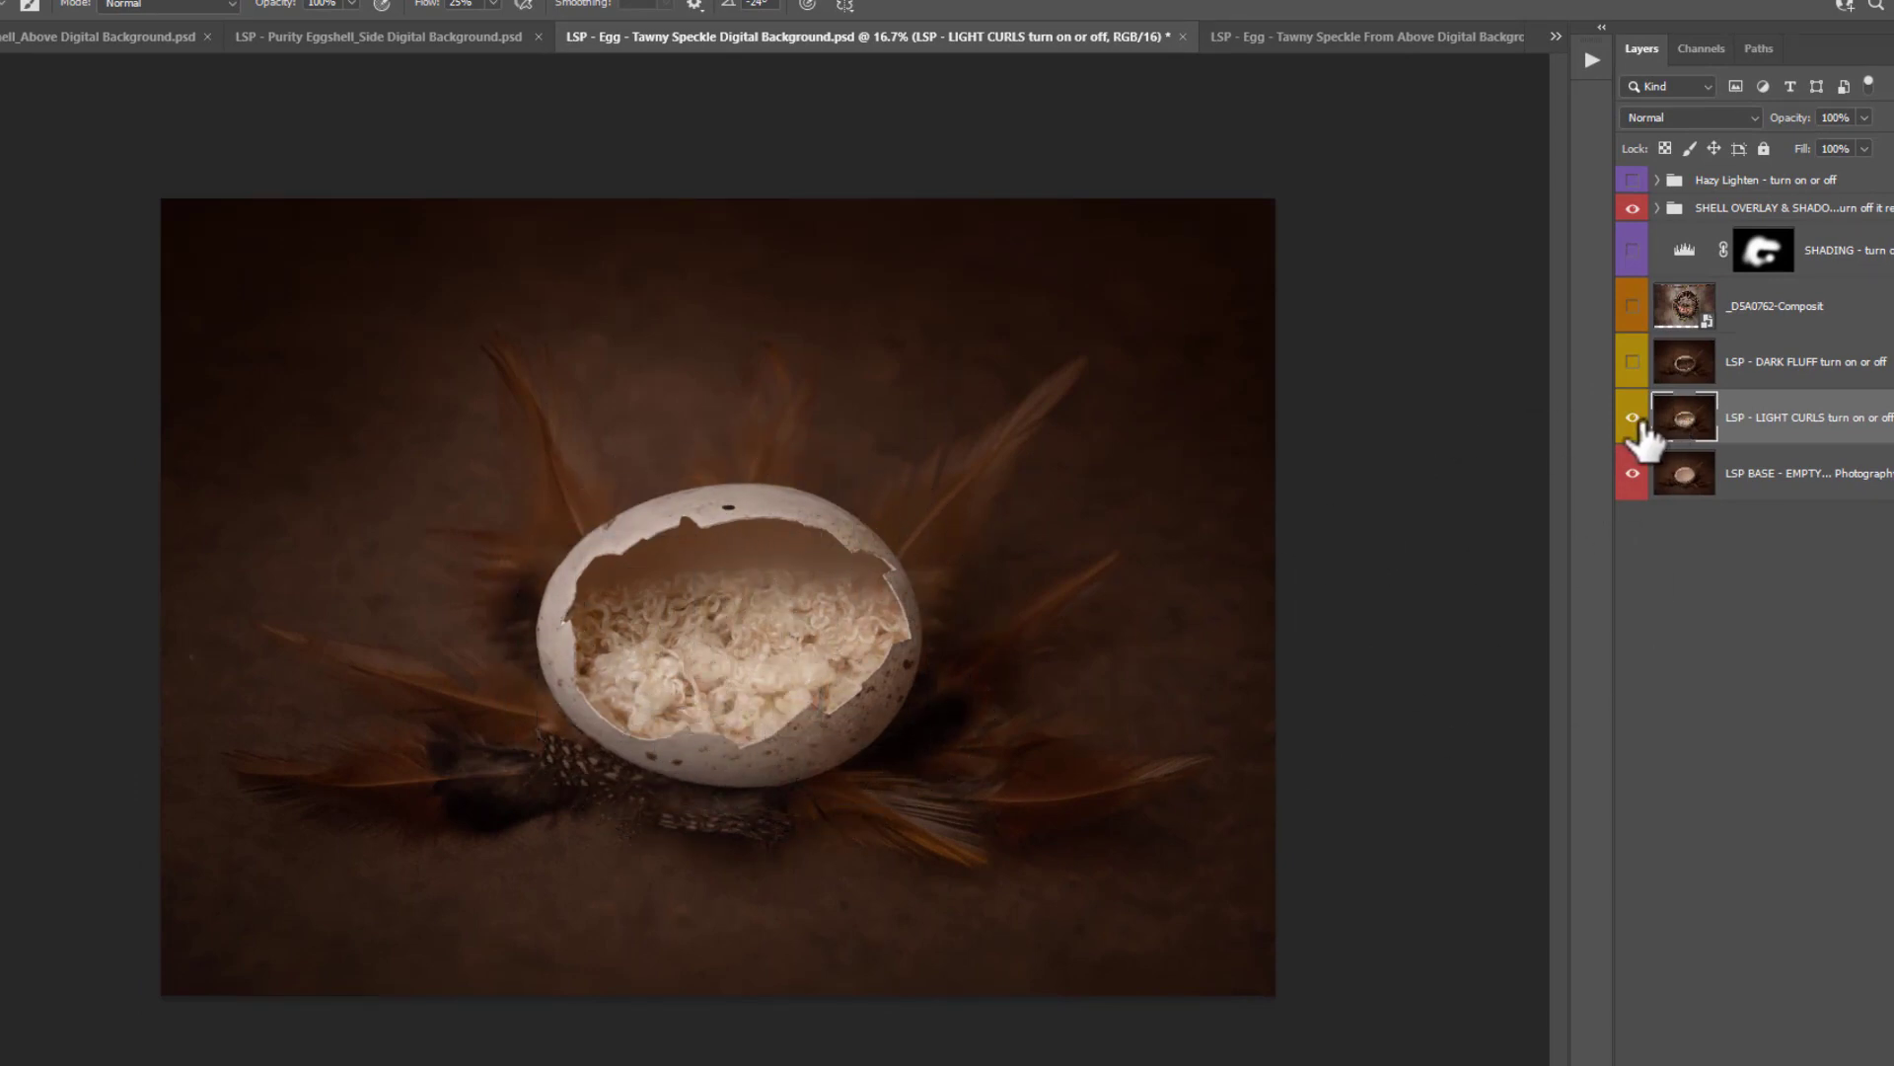
{"action": "left_click", "coordinate": [1683, 367]}
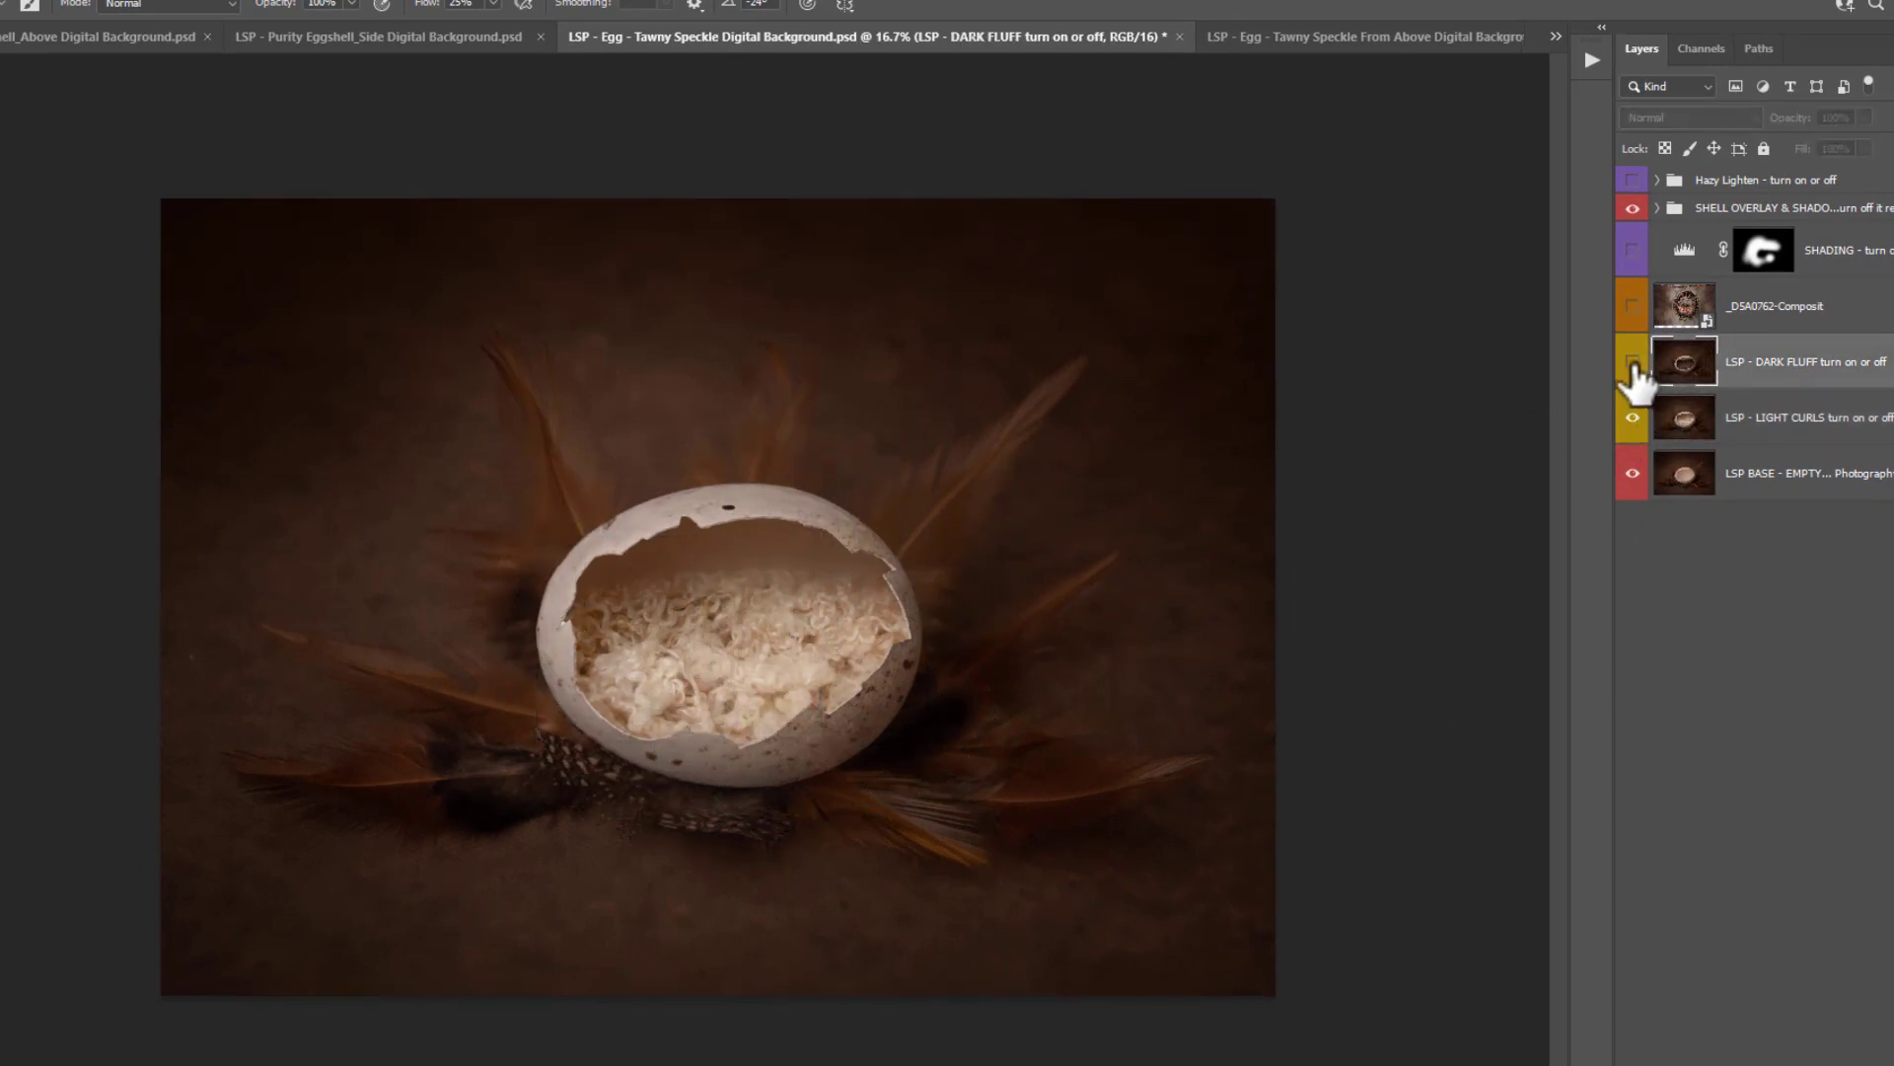
{"action": "left_click", "coordinate": [1632, 363]}
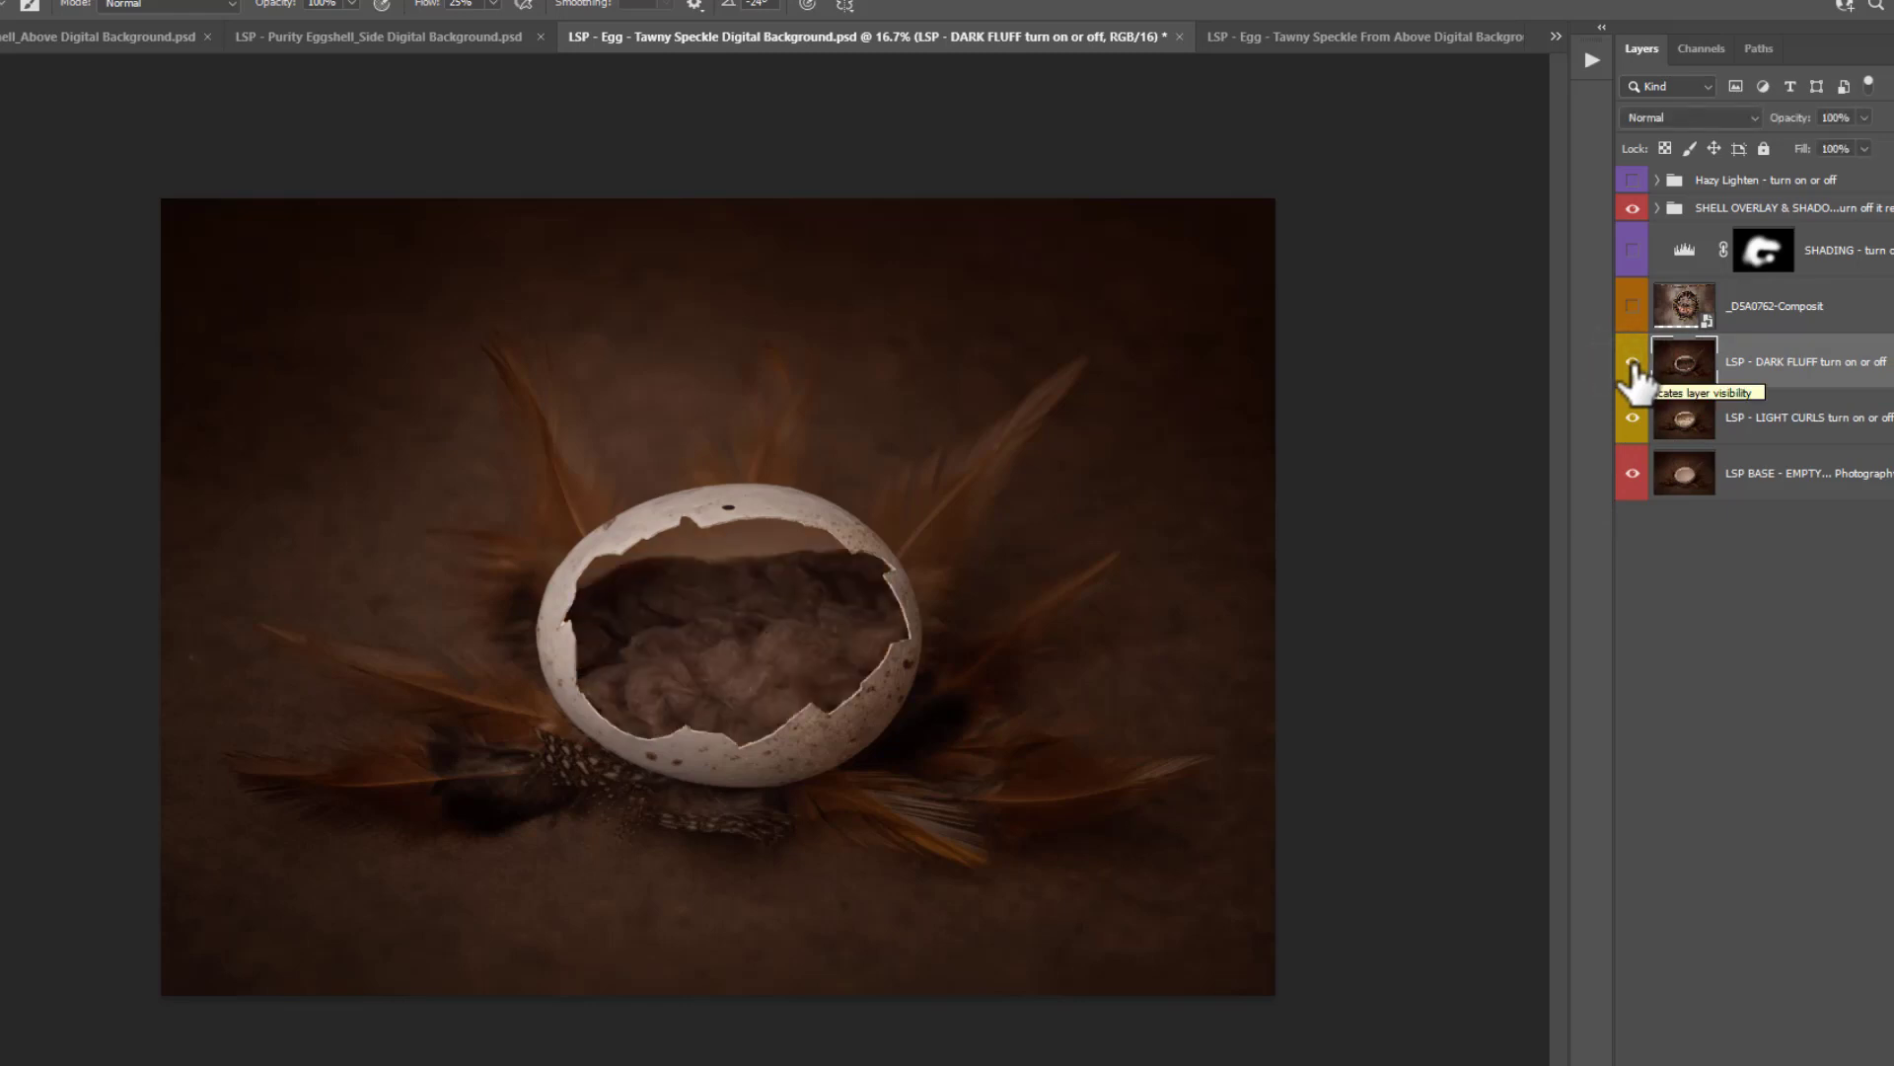
Show the _D5A0762-Composit baby photo and SHADING layers again, and select the baby photo layer
{"action": "left_click", "coordinate": [1633, 306]}
{"action": "left_click", "coordinate": [1633, 249]}
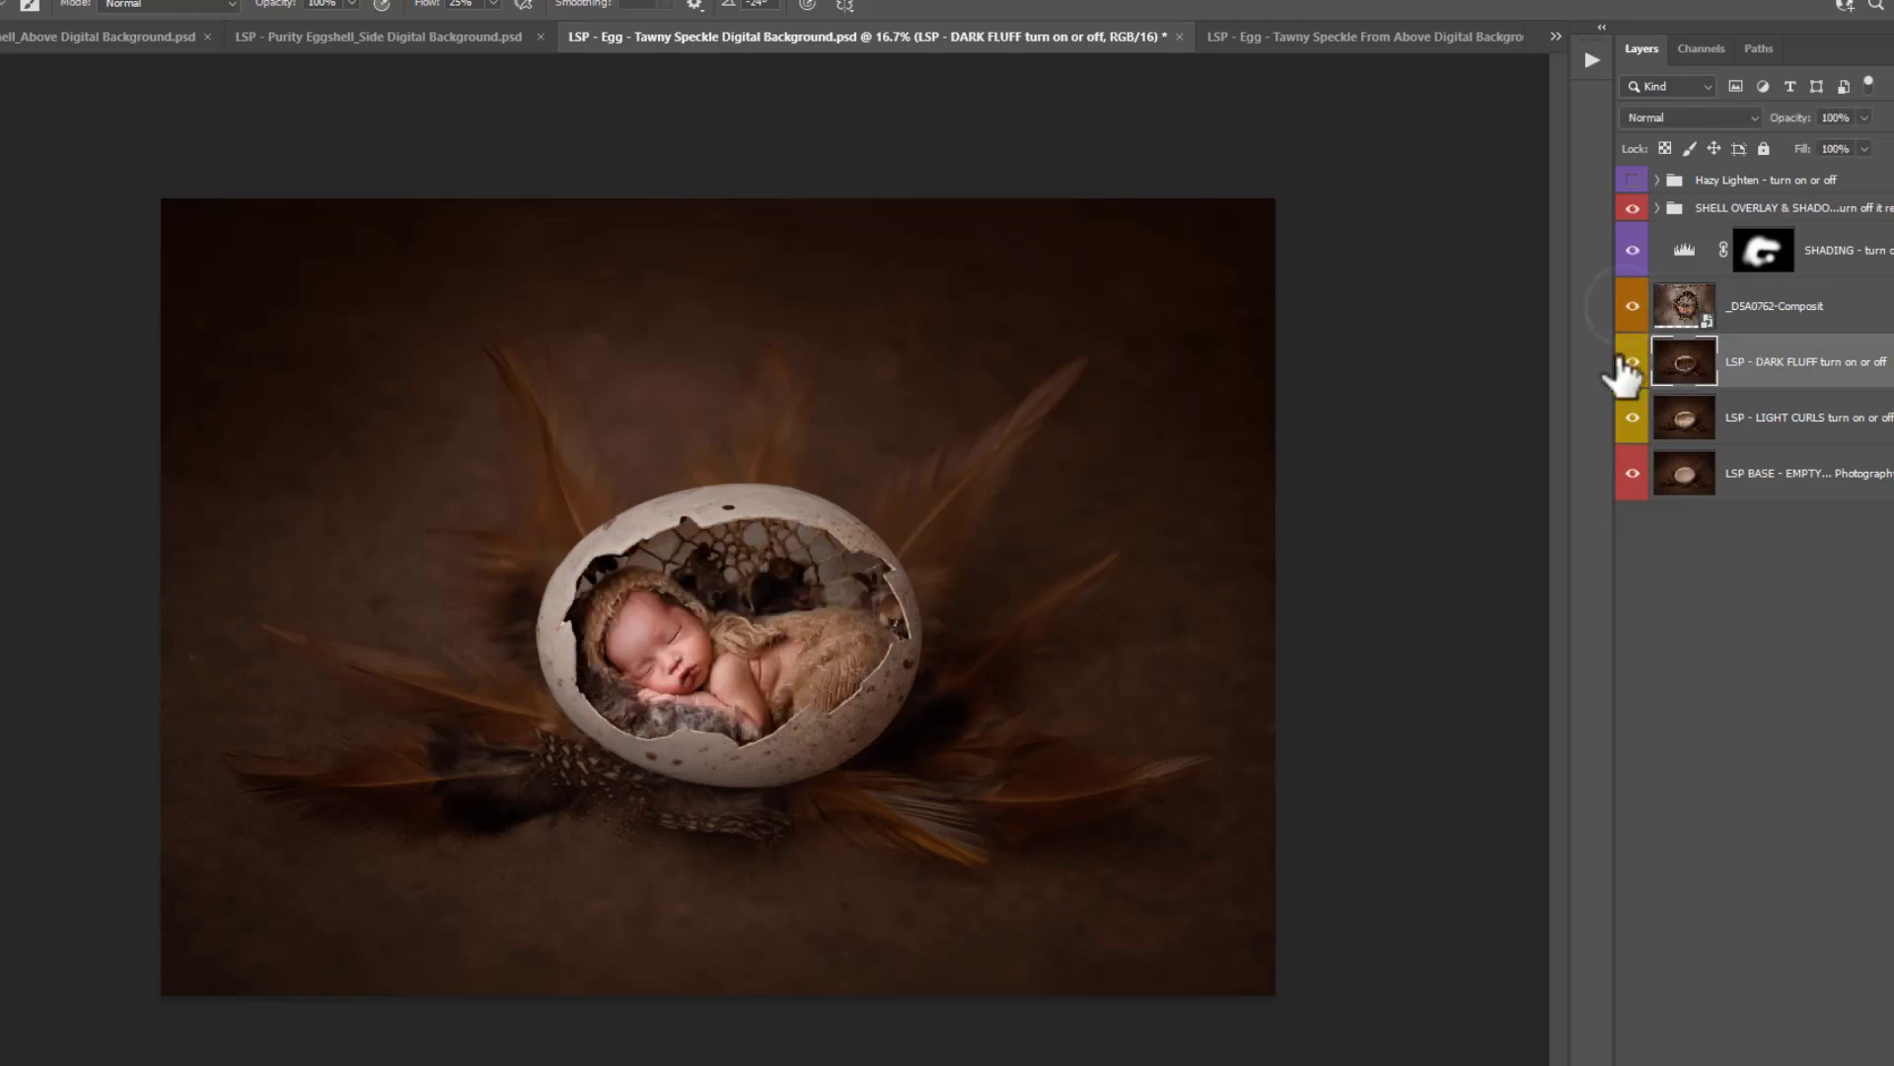
{"action": "left_click", "coordinate": [1686, 317]}
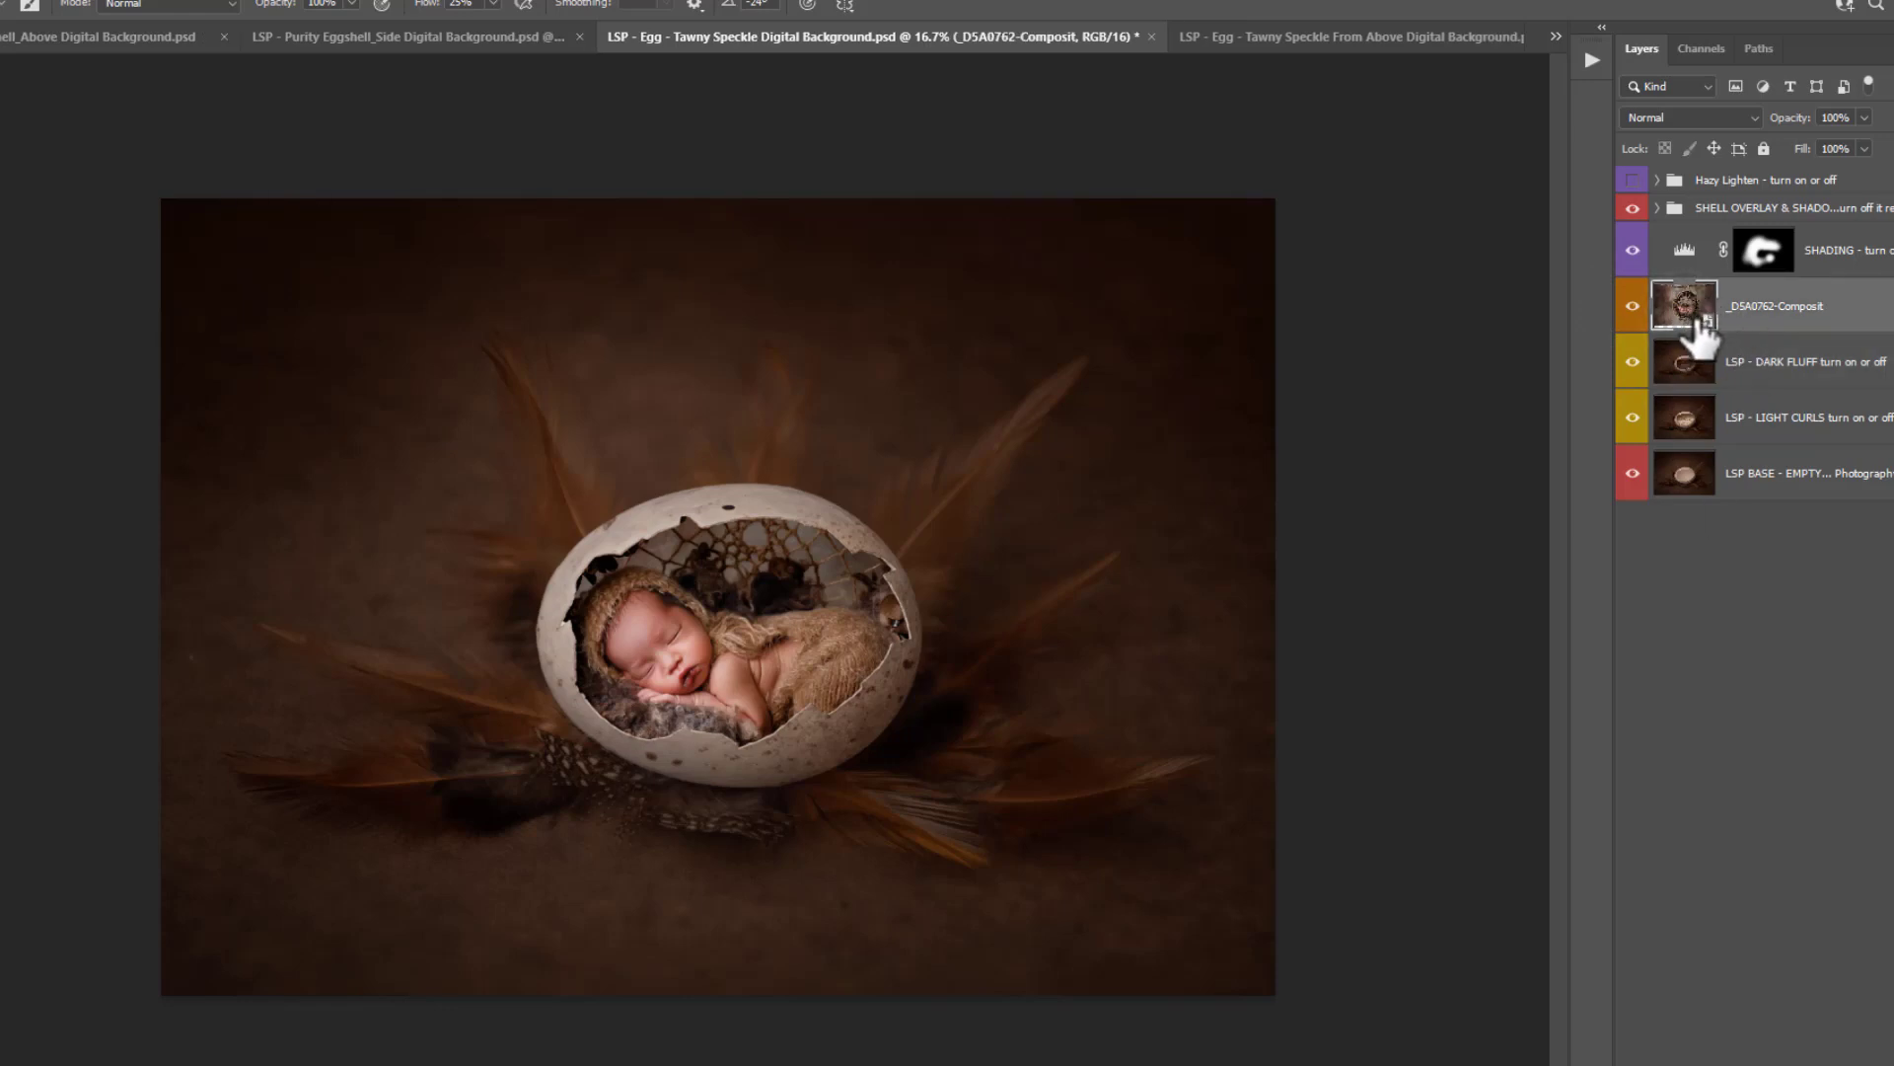
View the LSP BABY COMPOSITE ACTION SET and collapse the actions list again
{"action": "left_click", "coordinate": [1592, 61]}
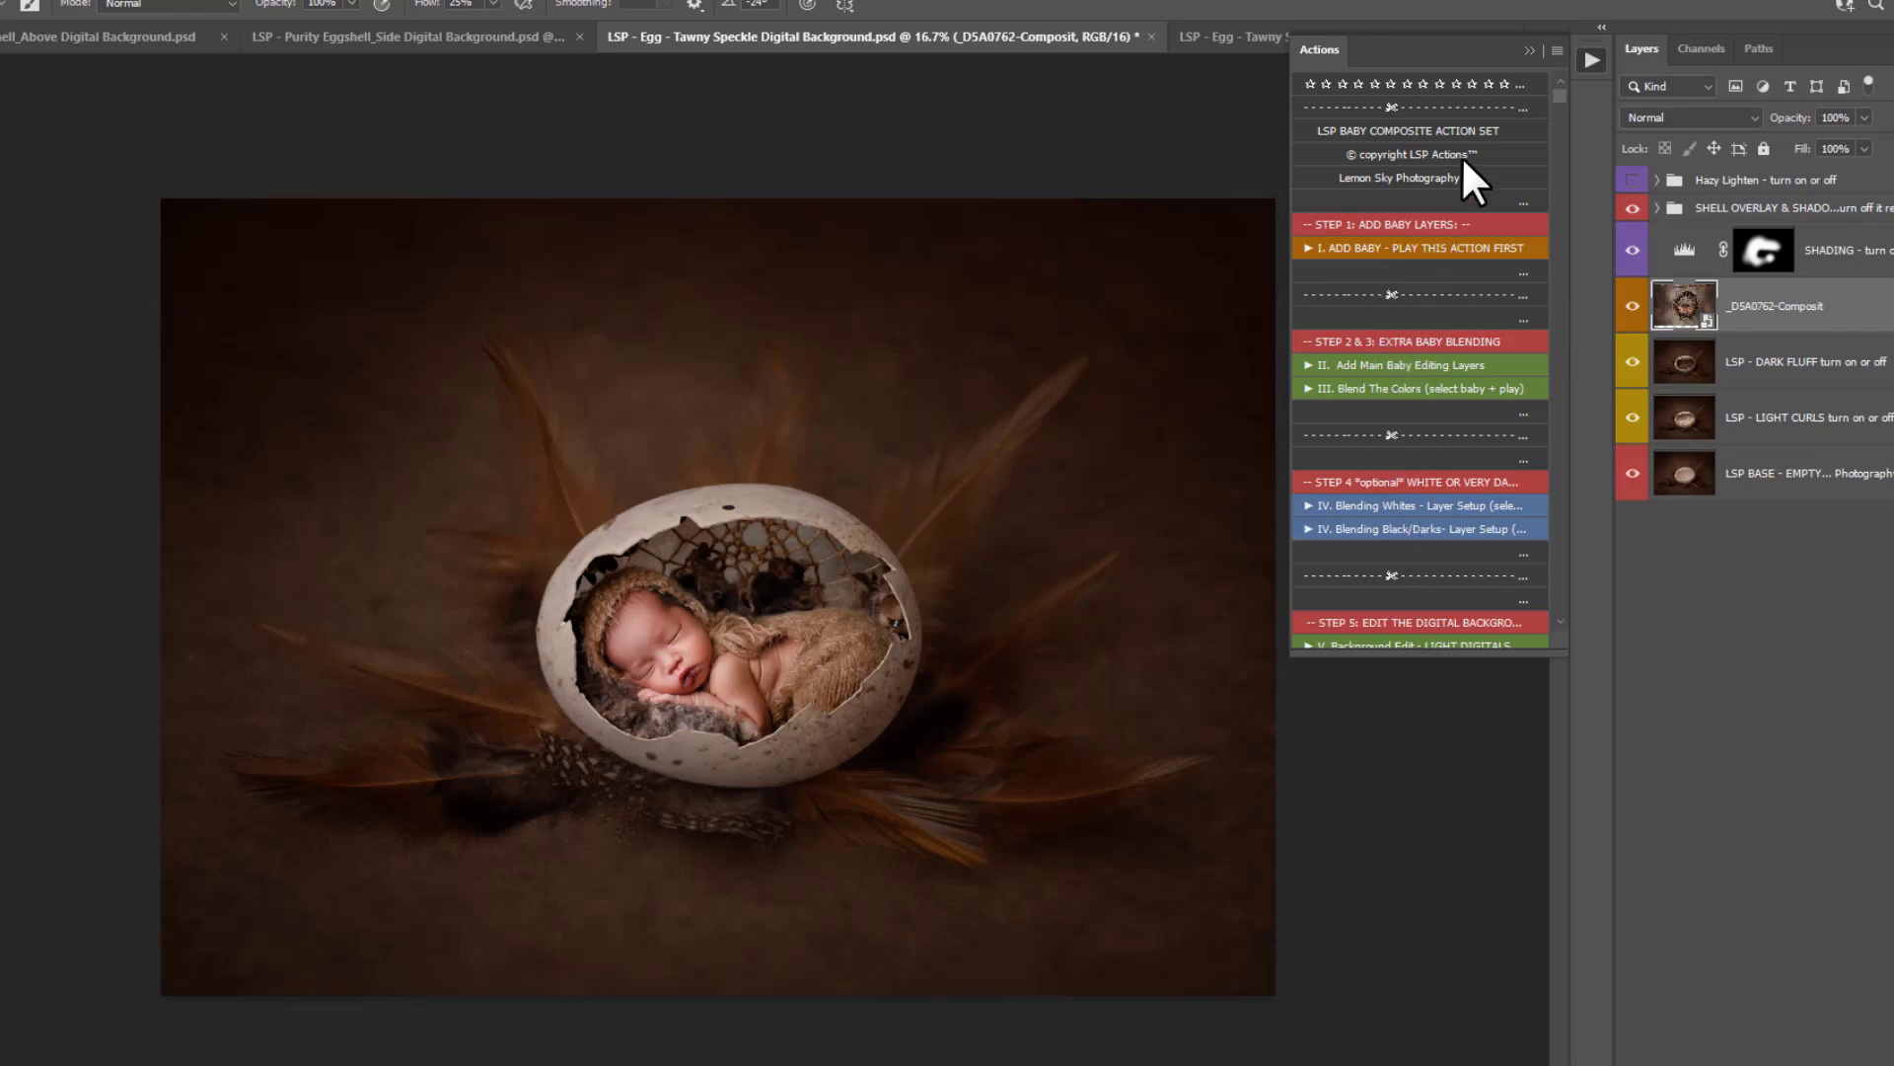
{"action": "left_click", "coordinate": [1530, 50]}
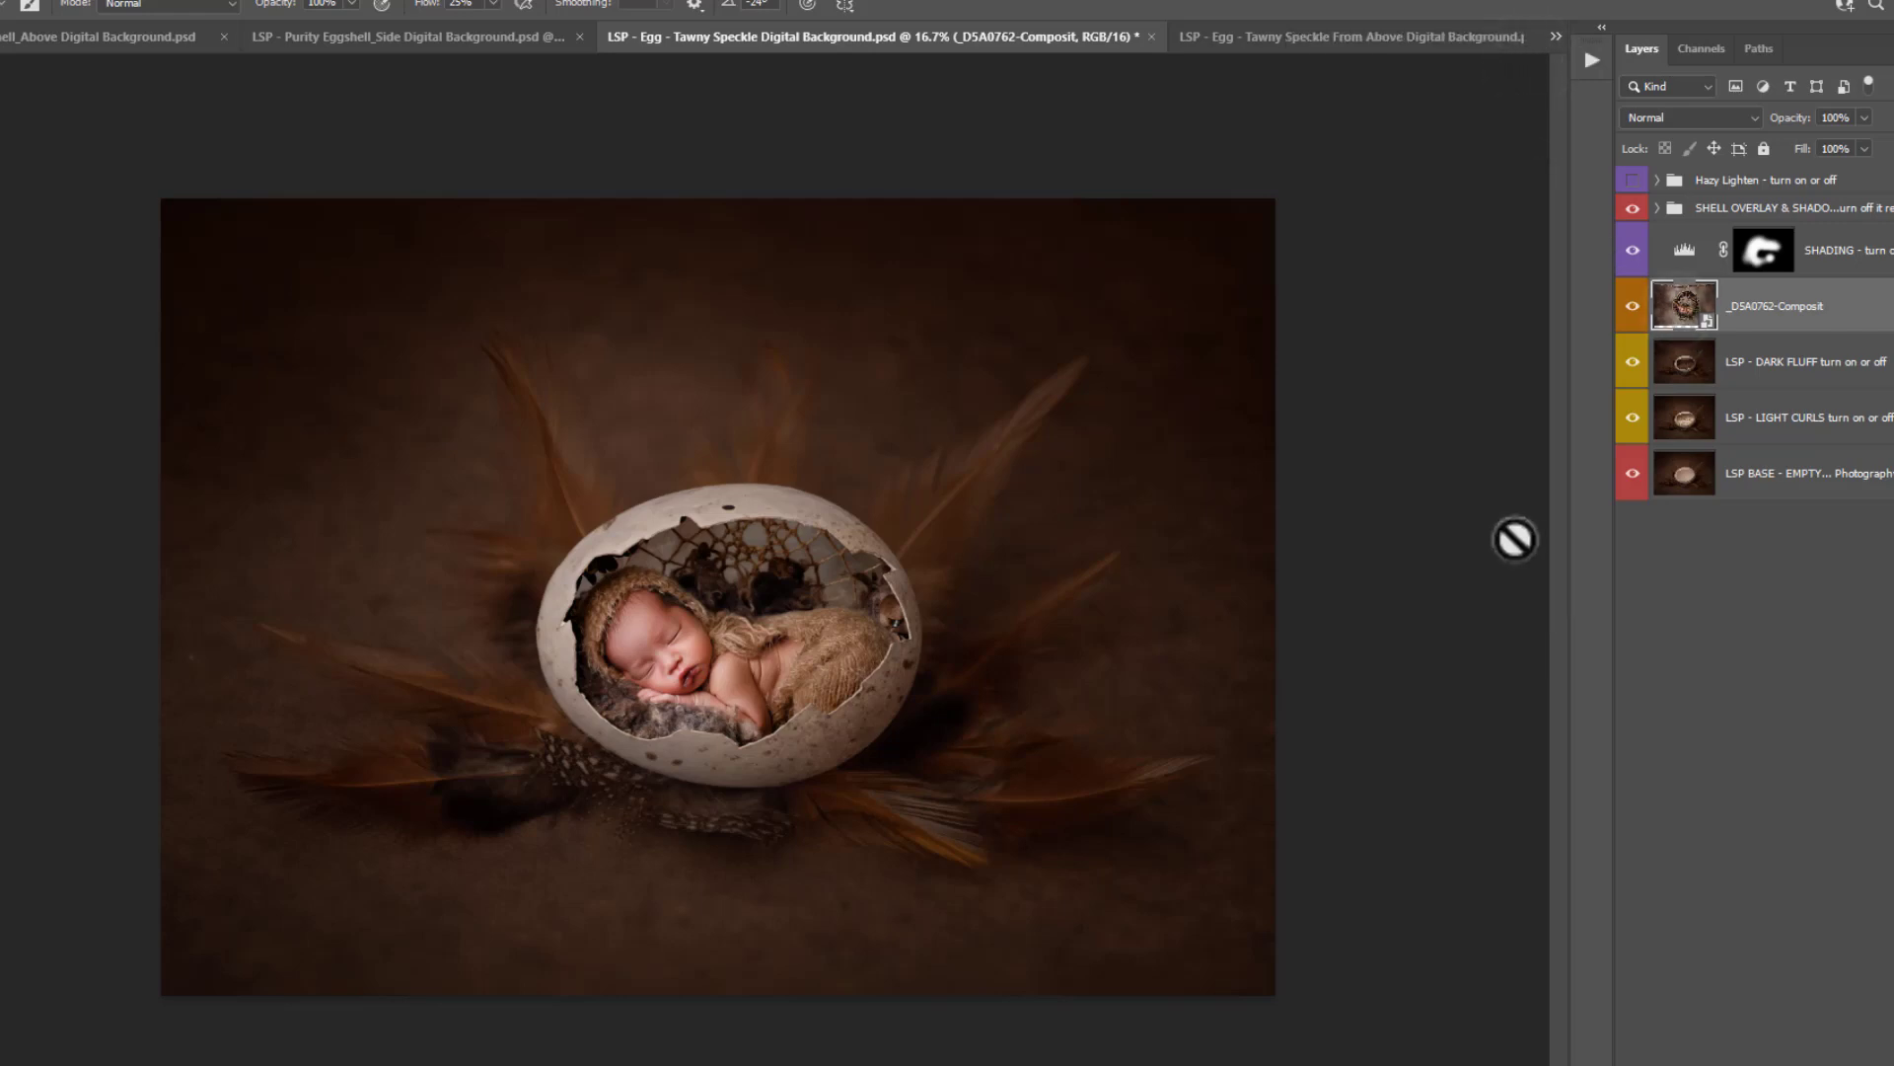
Add a white layer mask to the _D5A0762-Composit baby photo layer and make the mask active for painting
{"action": "key", "text": "z"}
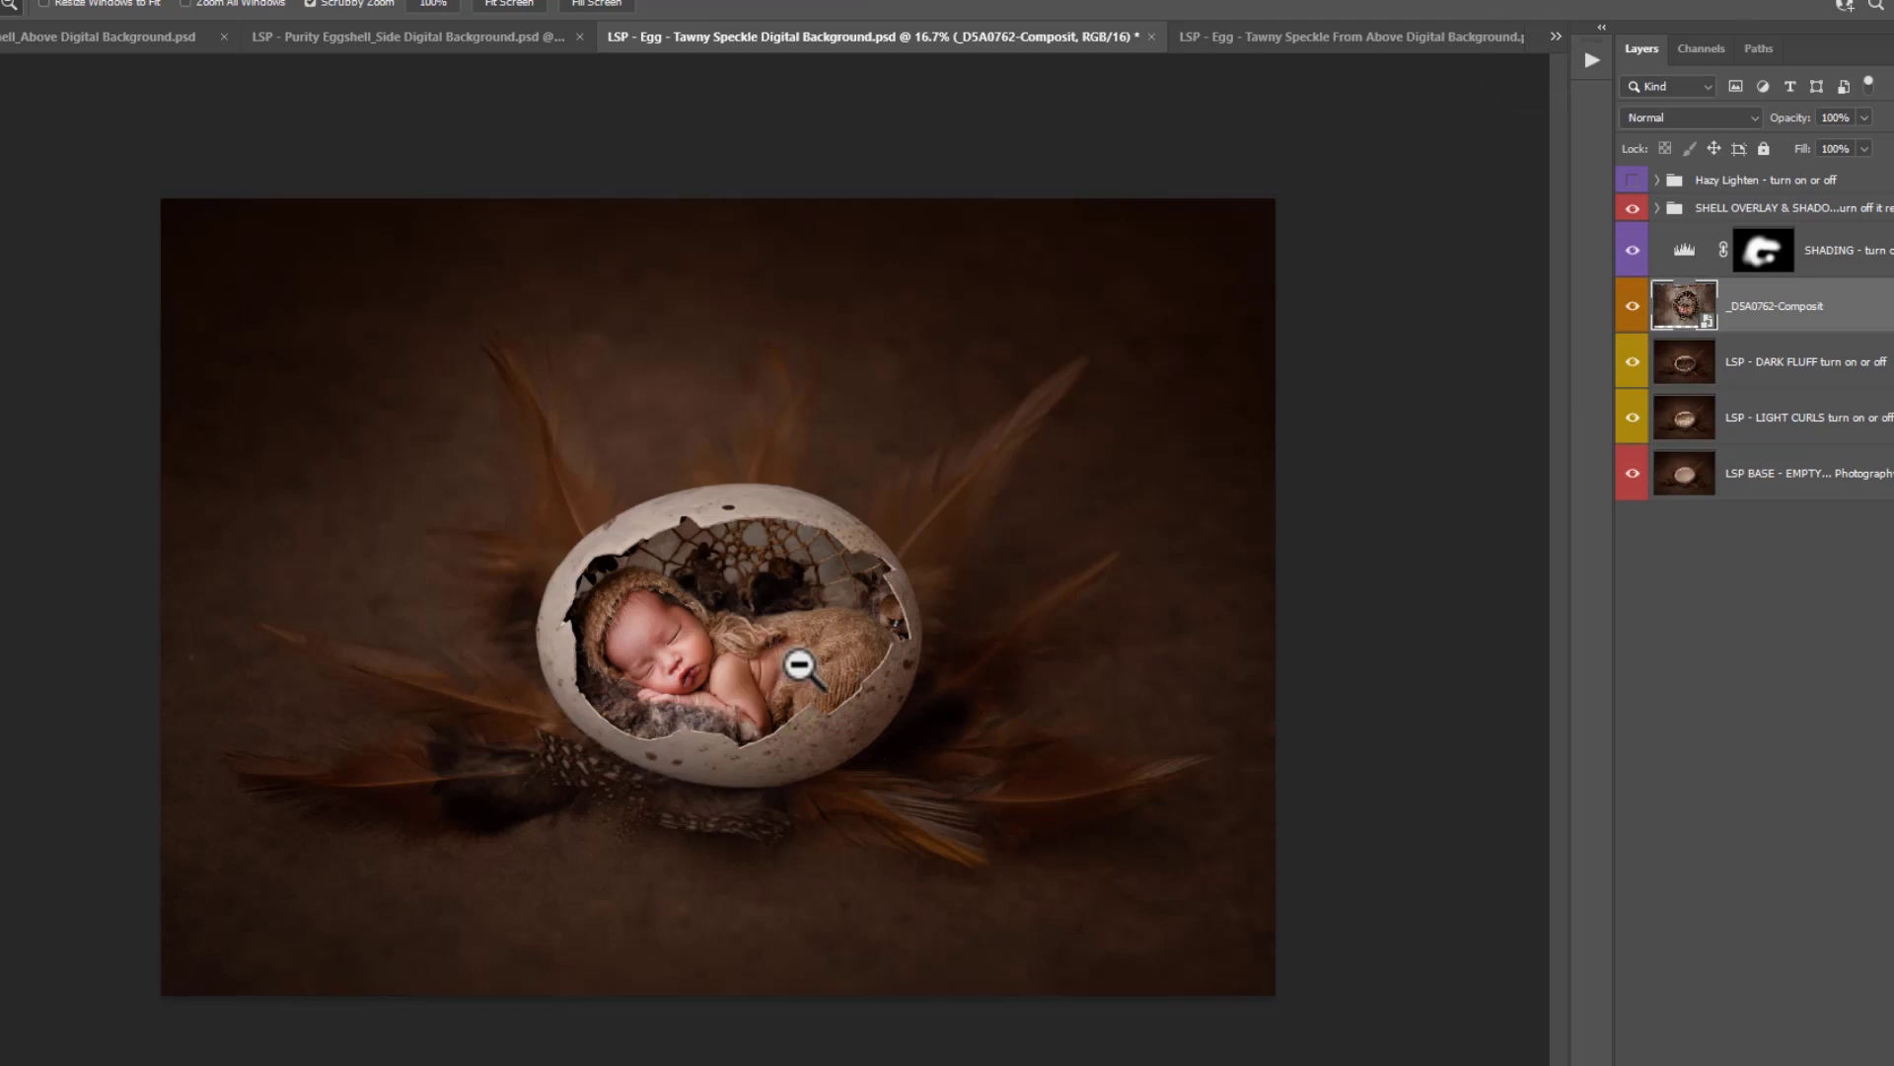
{"action": "left_click_drag", "start_coordinate": [799, 666], "coordinate": [976, 714]}
{"action": "key", "text": "space"}
{"action": "left_click_drag", "start_coordinate": [827, 648], "coordinate": [959, 666]}
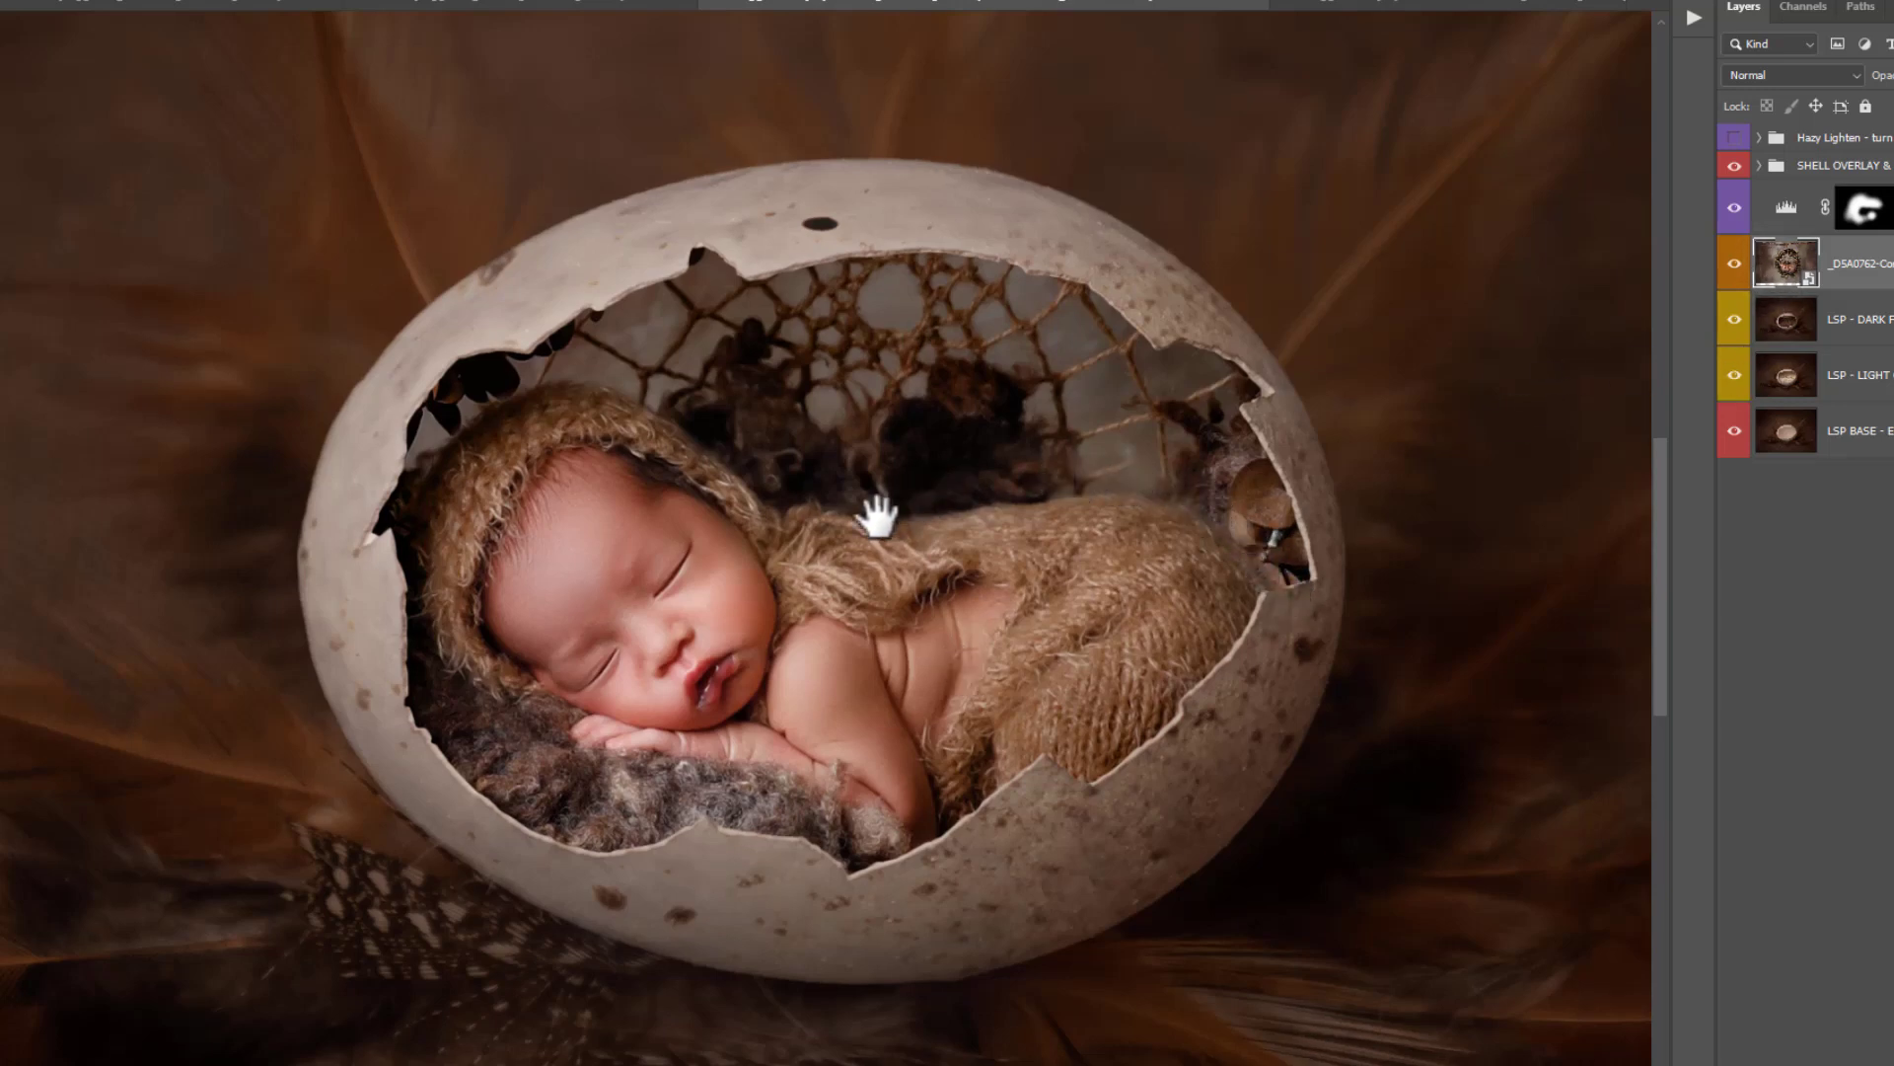
{"action": "left_click", "coordinate": [1808, 343]}
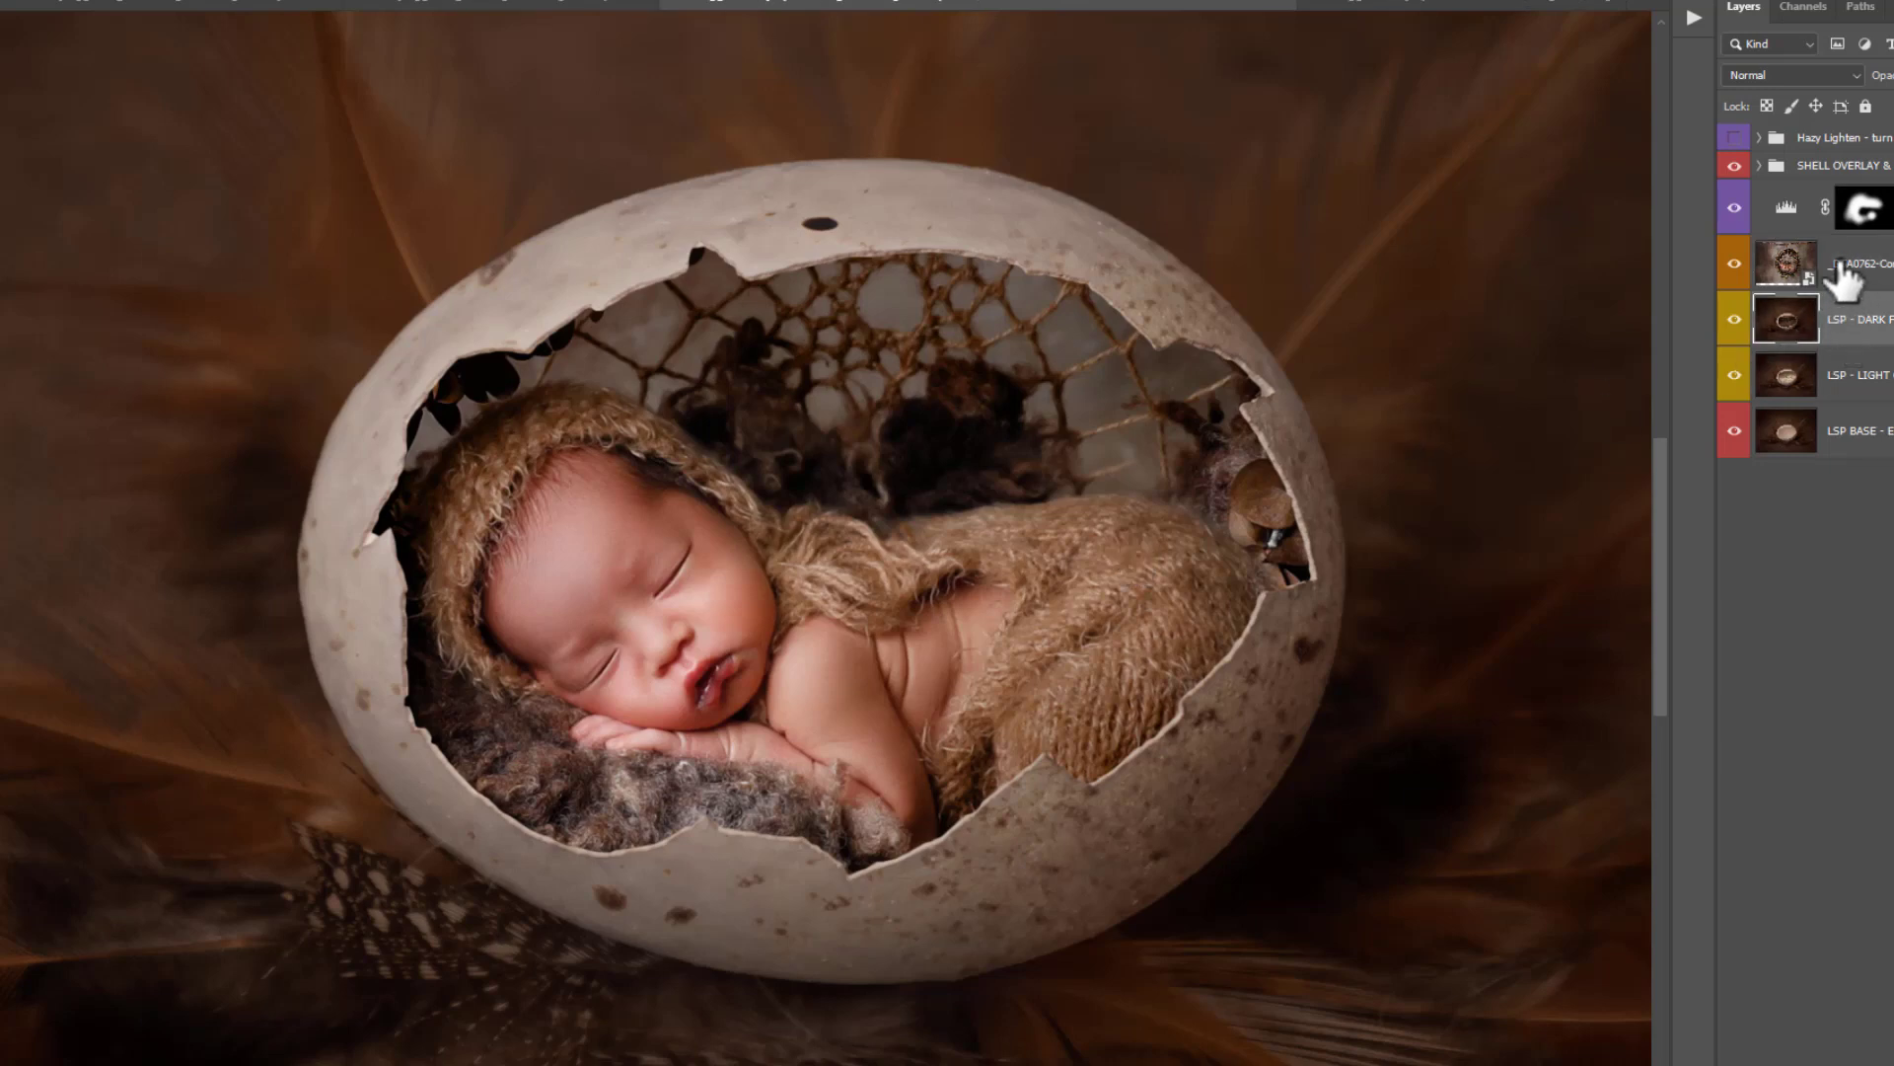
{"action": "left_click", "coordinate": [1790, 272]}
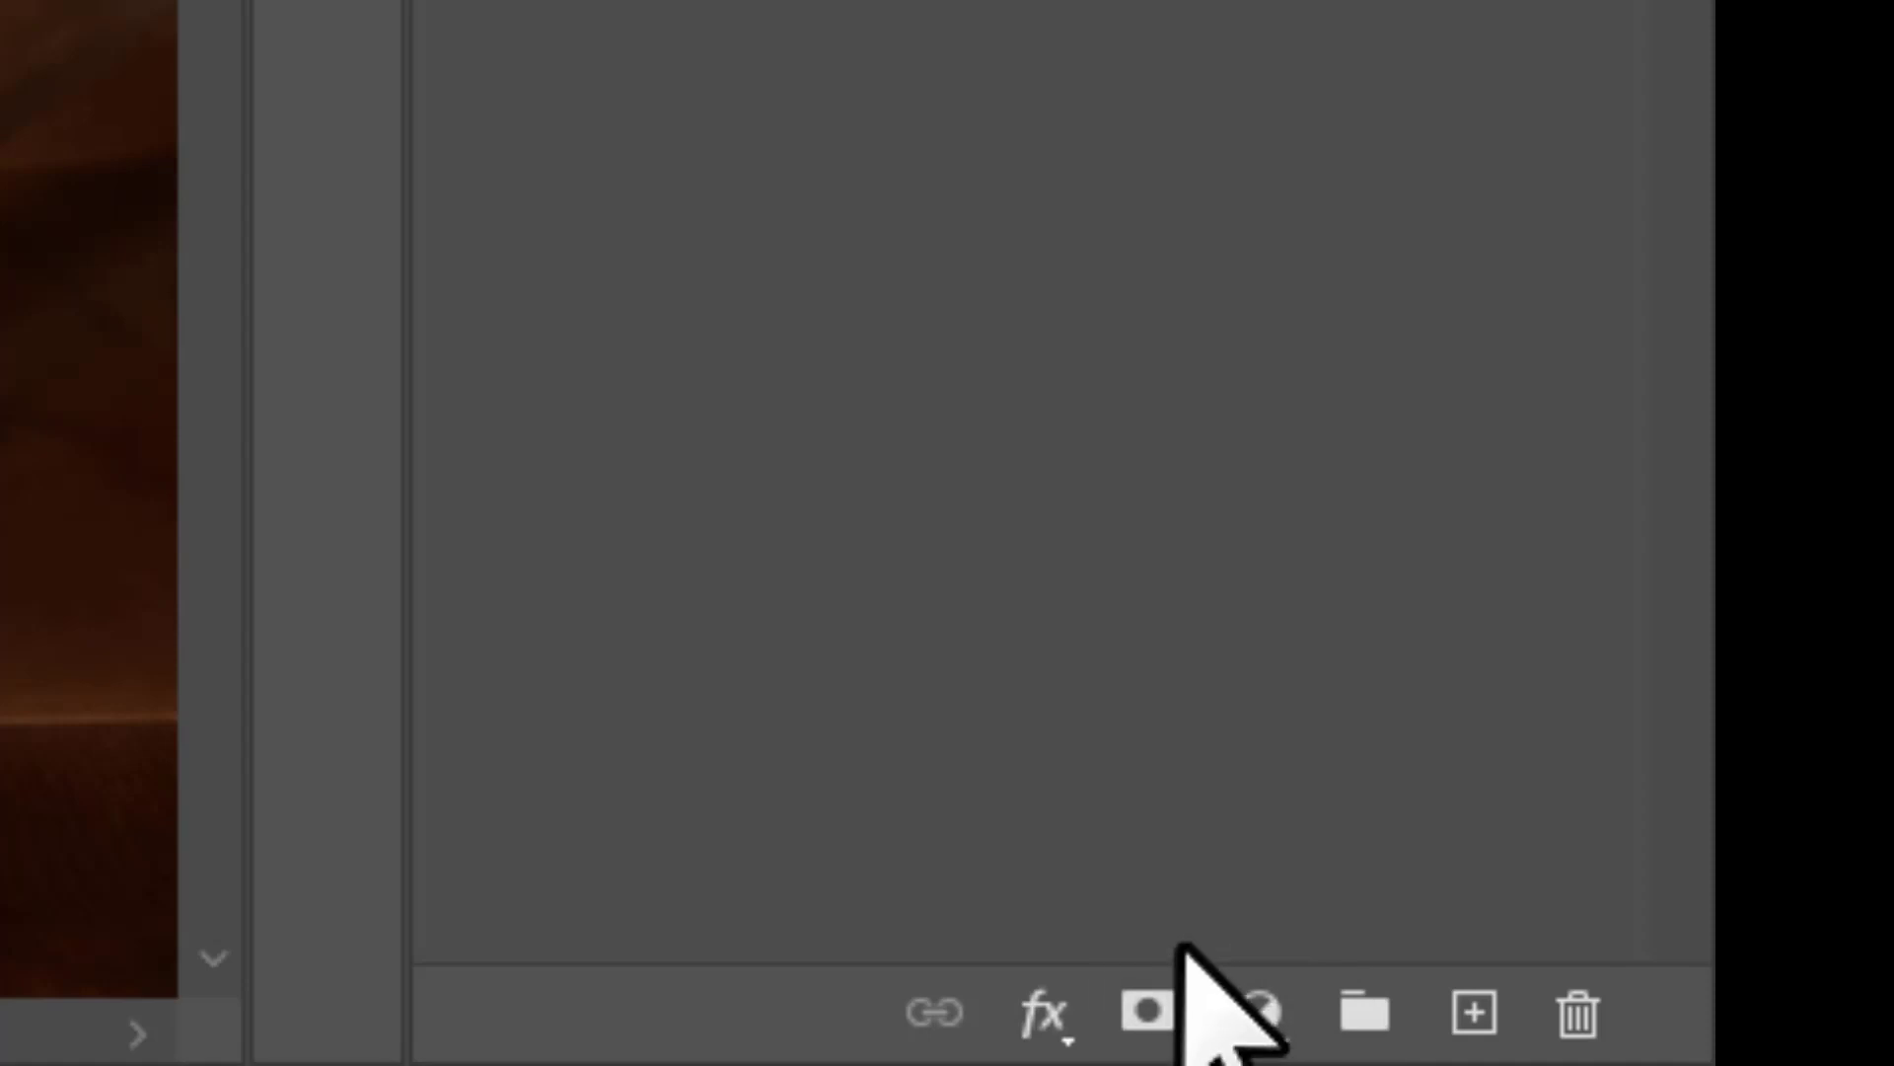
{"action": "left_click", "coordinate": [1154, 1014]}
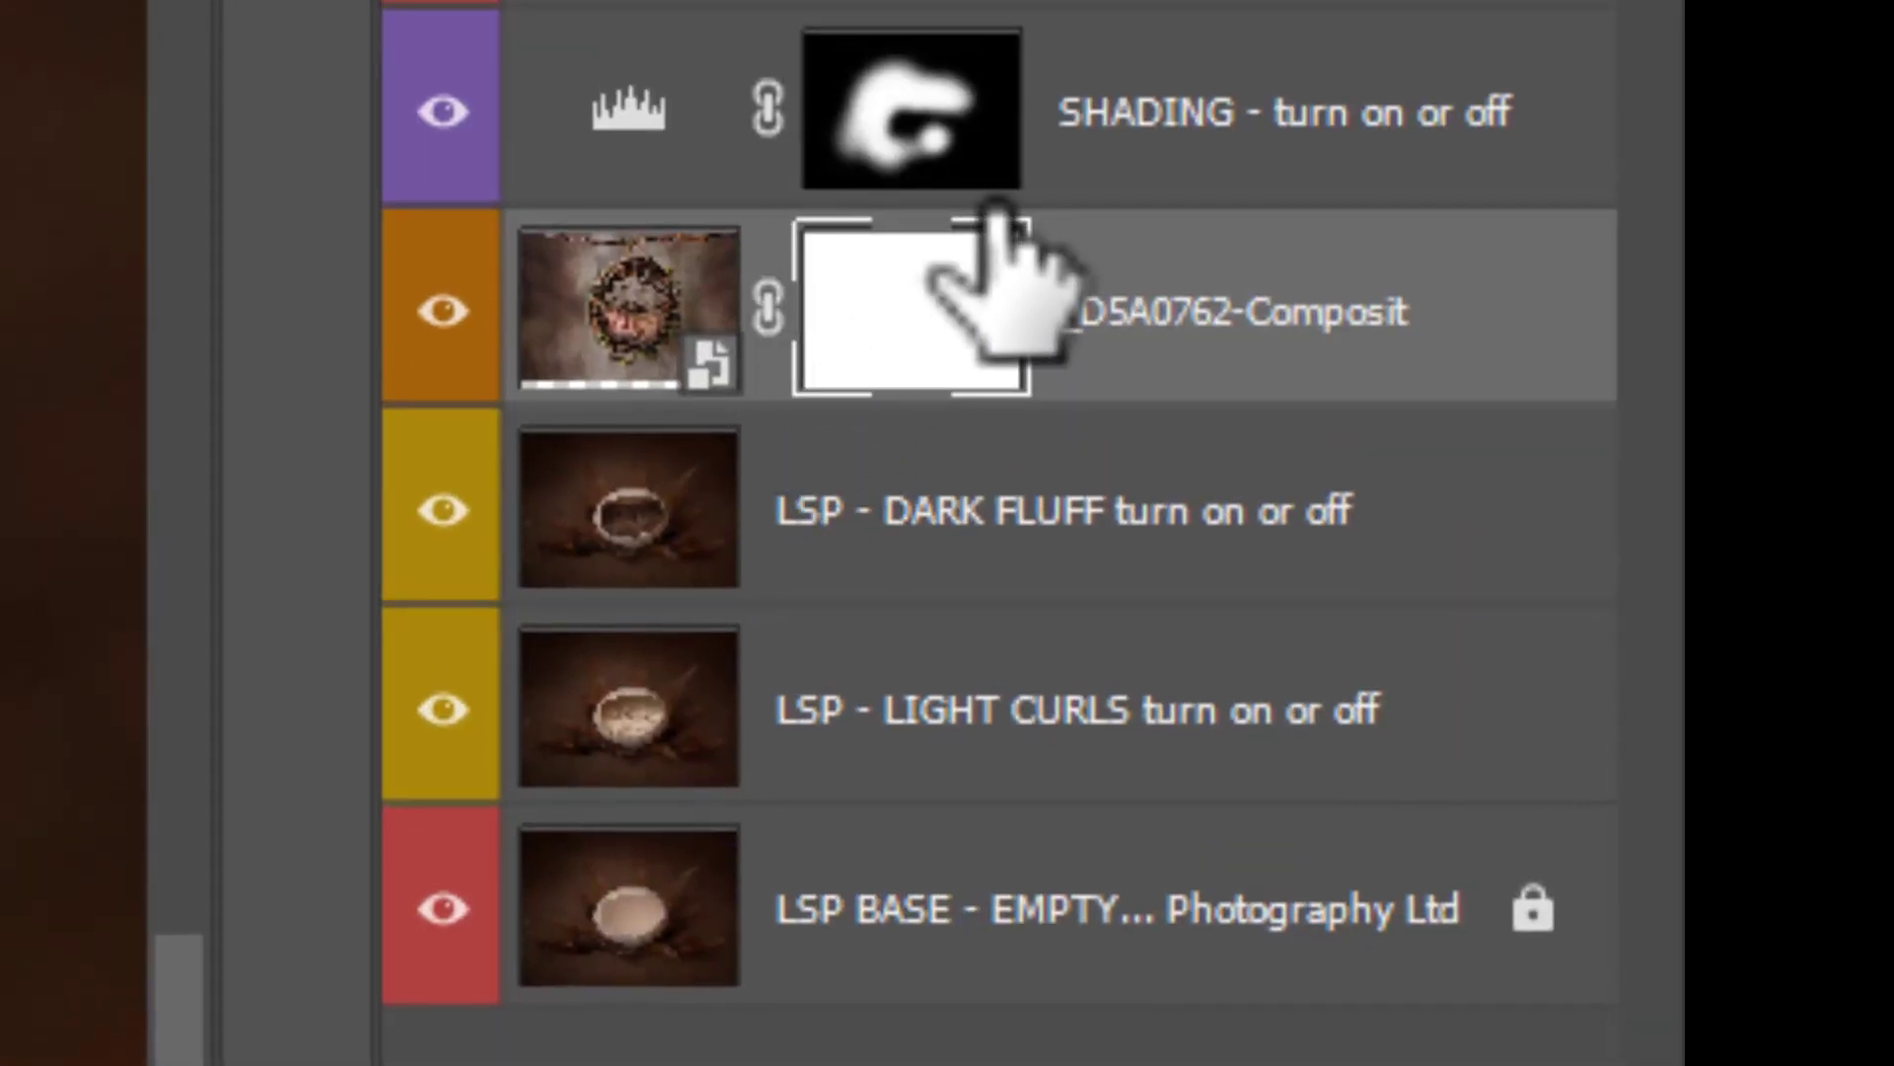
{"action": "left_click", "coordinate": [620, 340]}
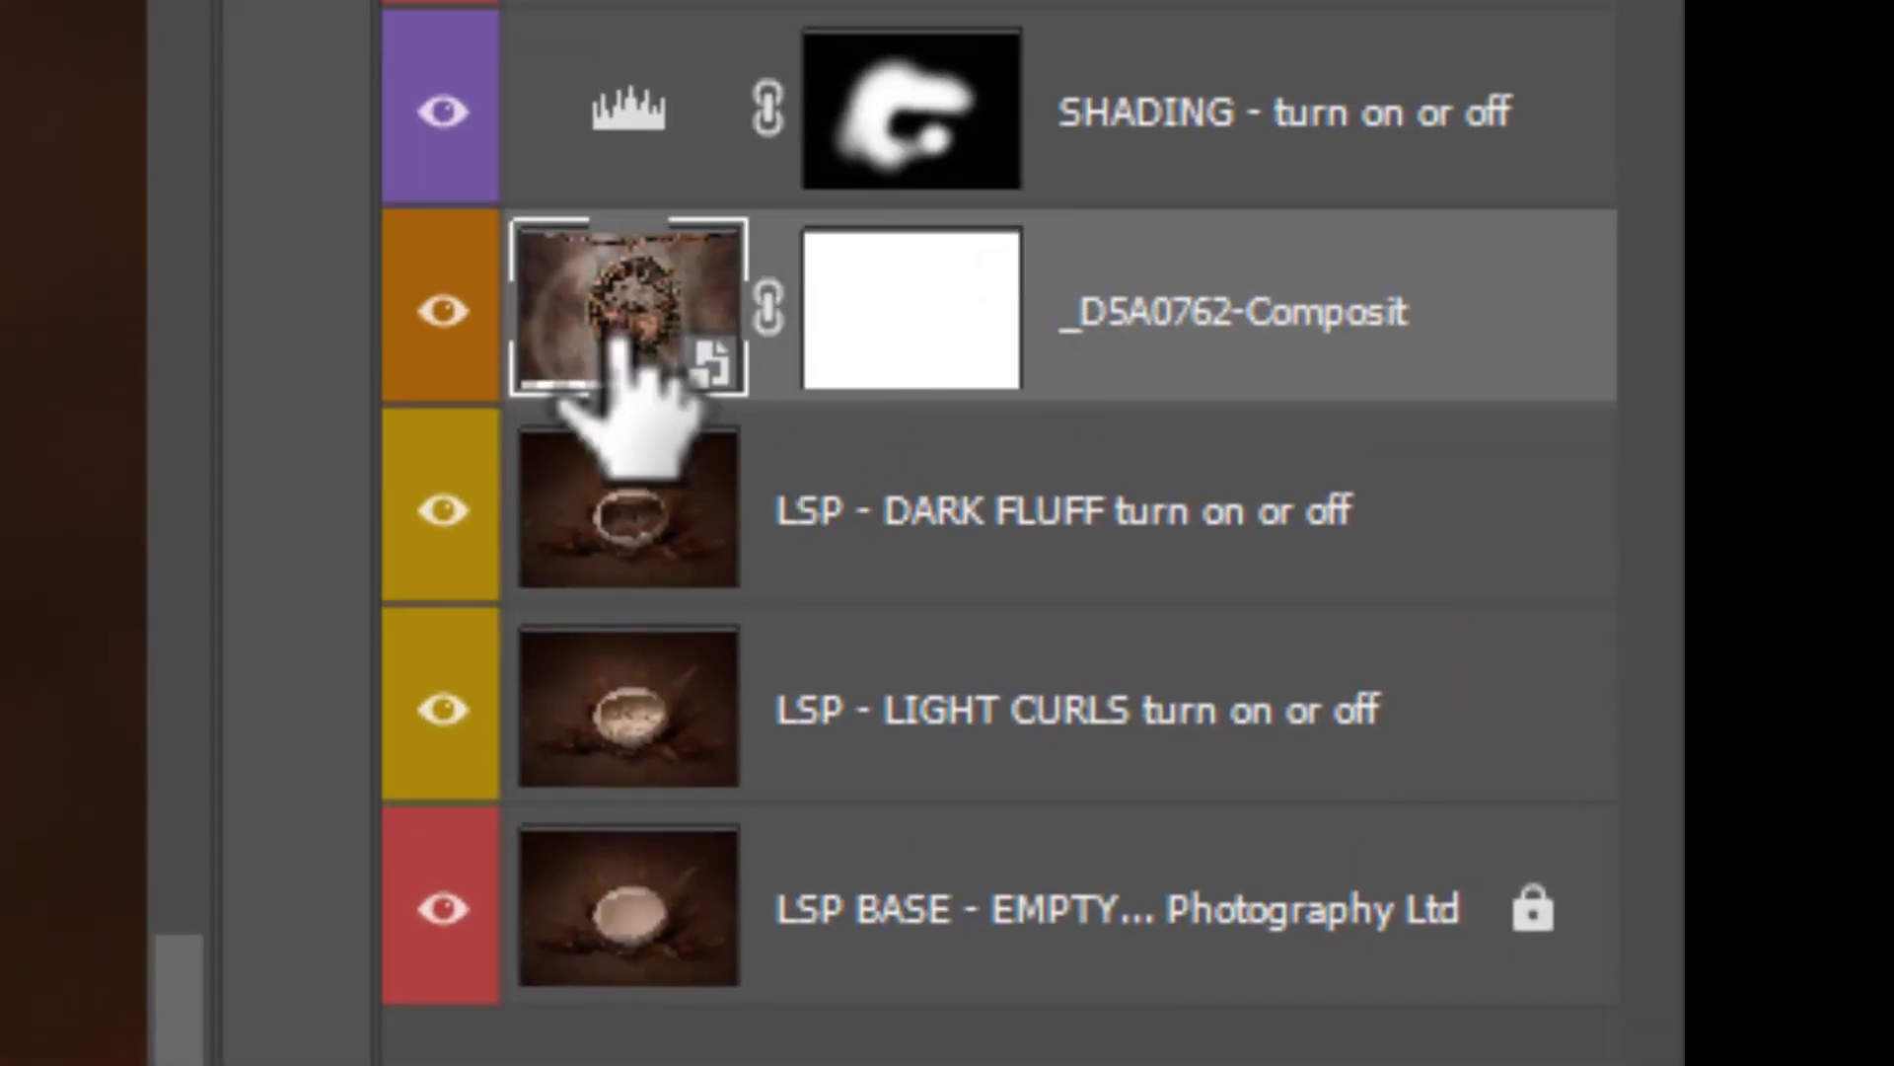
{"action": "left_click", "coordinate": [876, 339]}
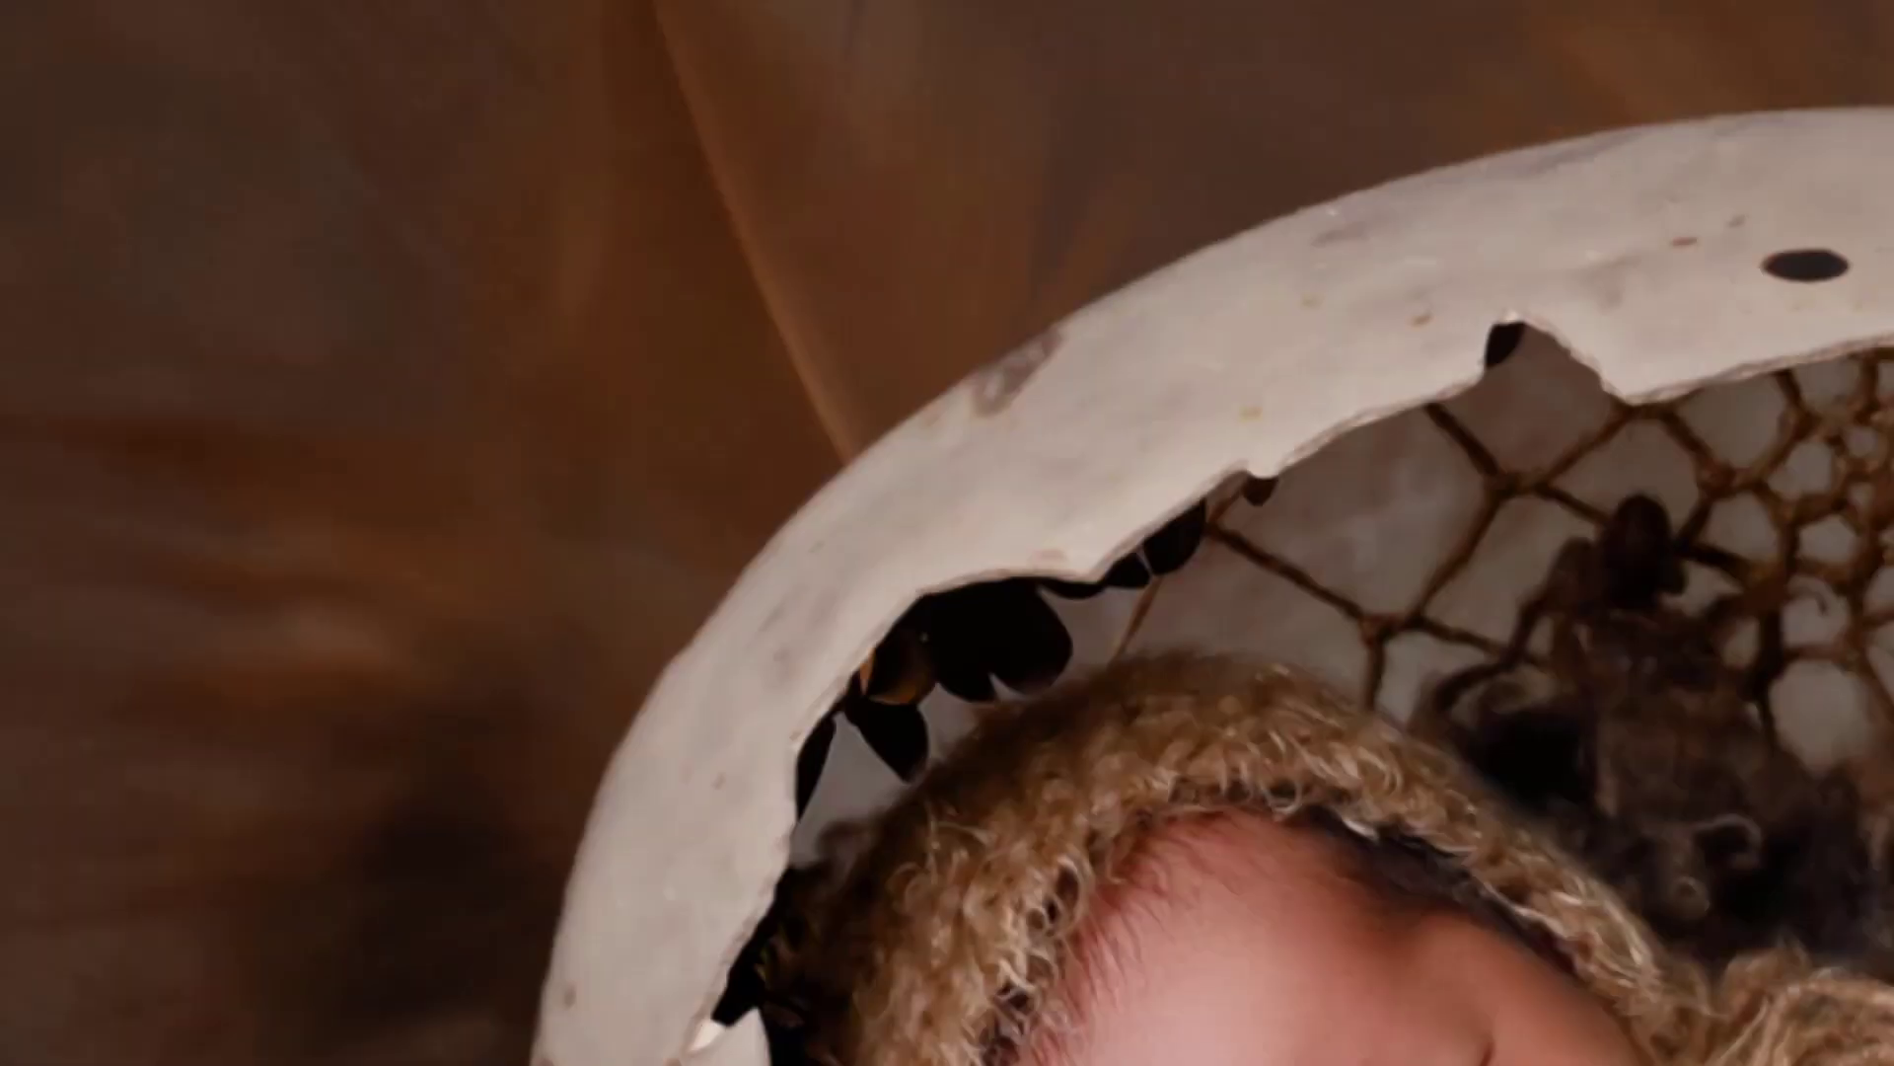
Prepare a brush with black foreground, 100 px size and 48% hardness for painting on the baby photo's mask
{"action": "left_click", "coordinate": [200, 350]}
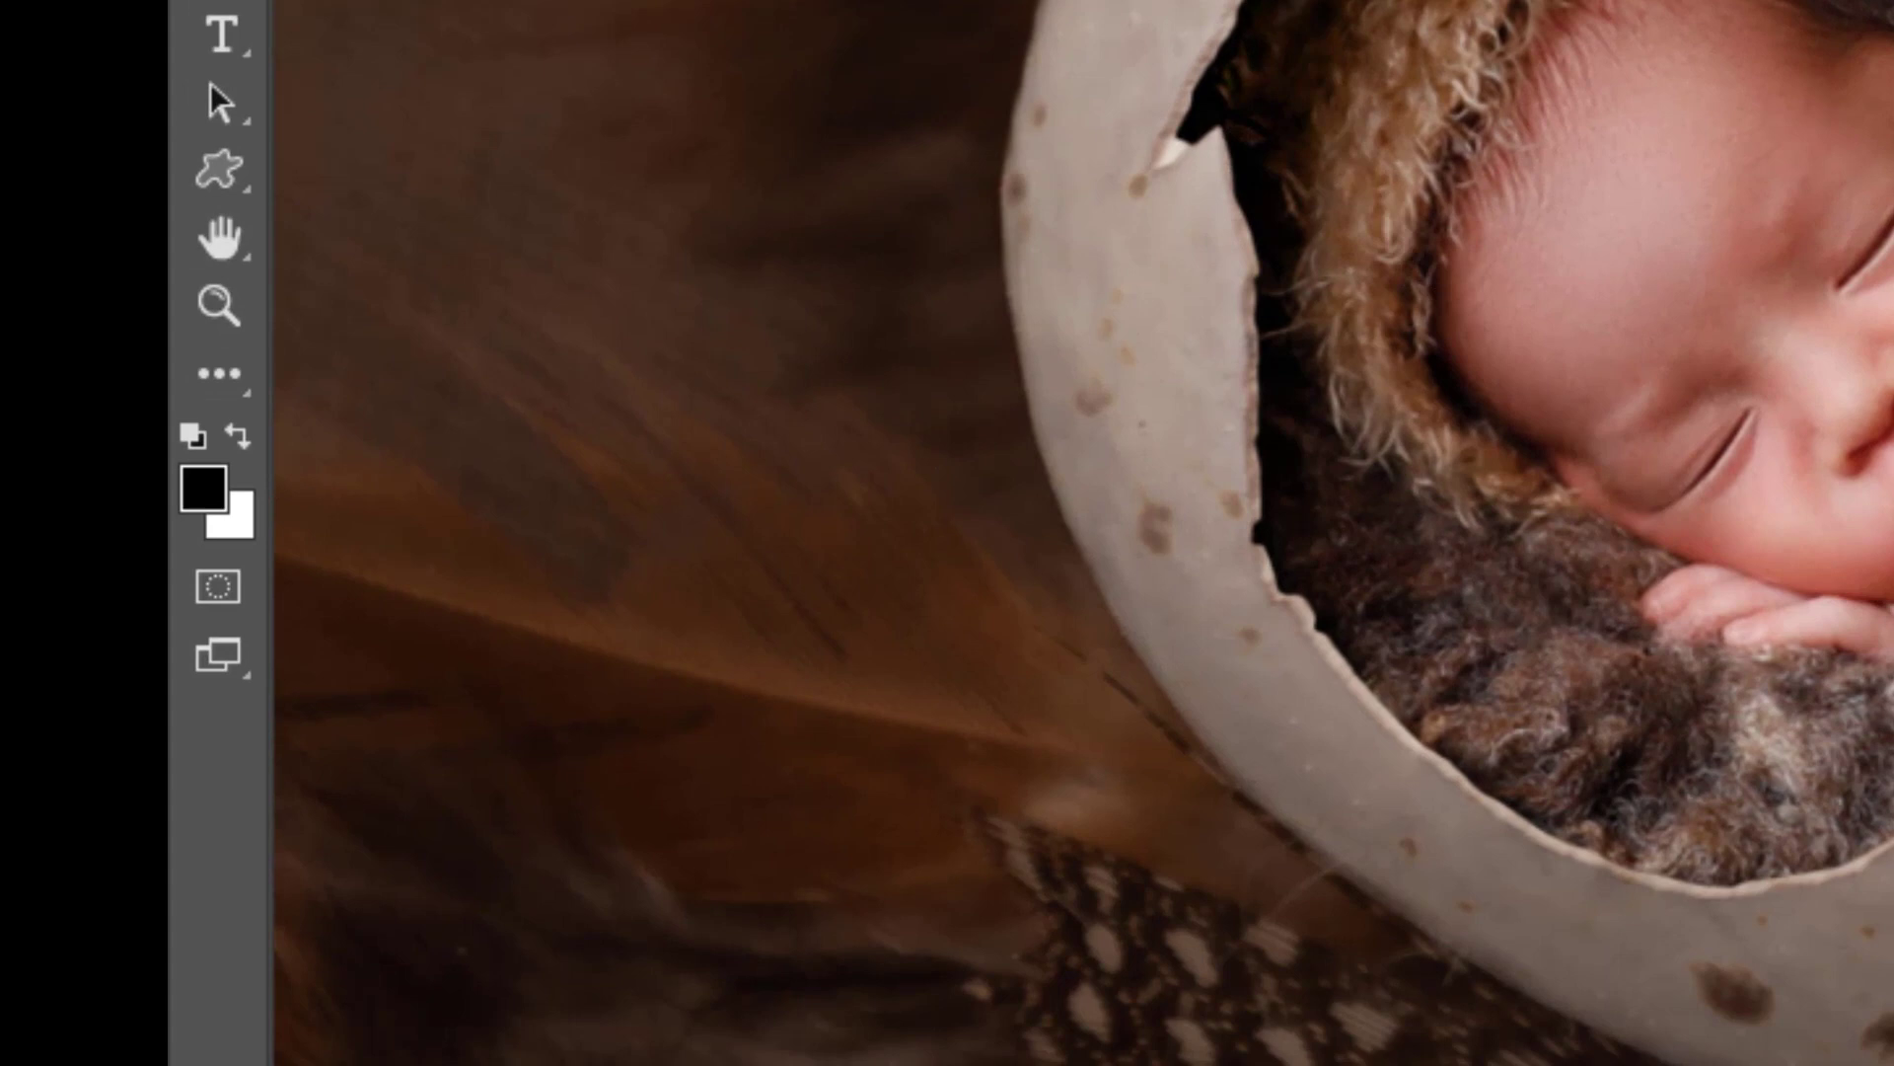
{"action": "right_click", "coordinate": [909, 512]}
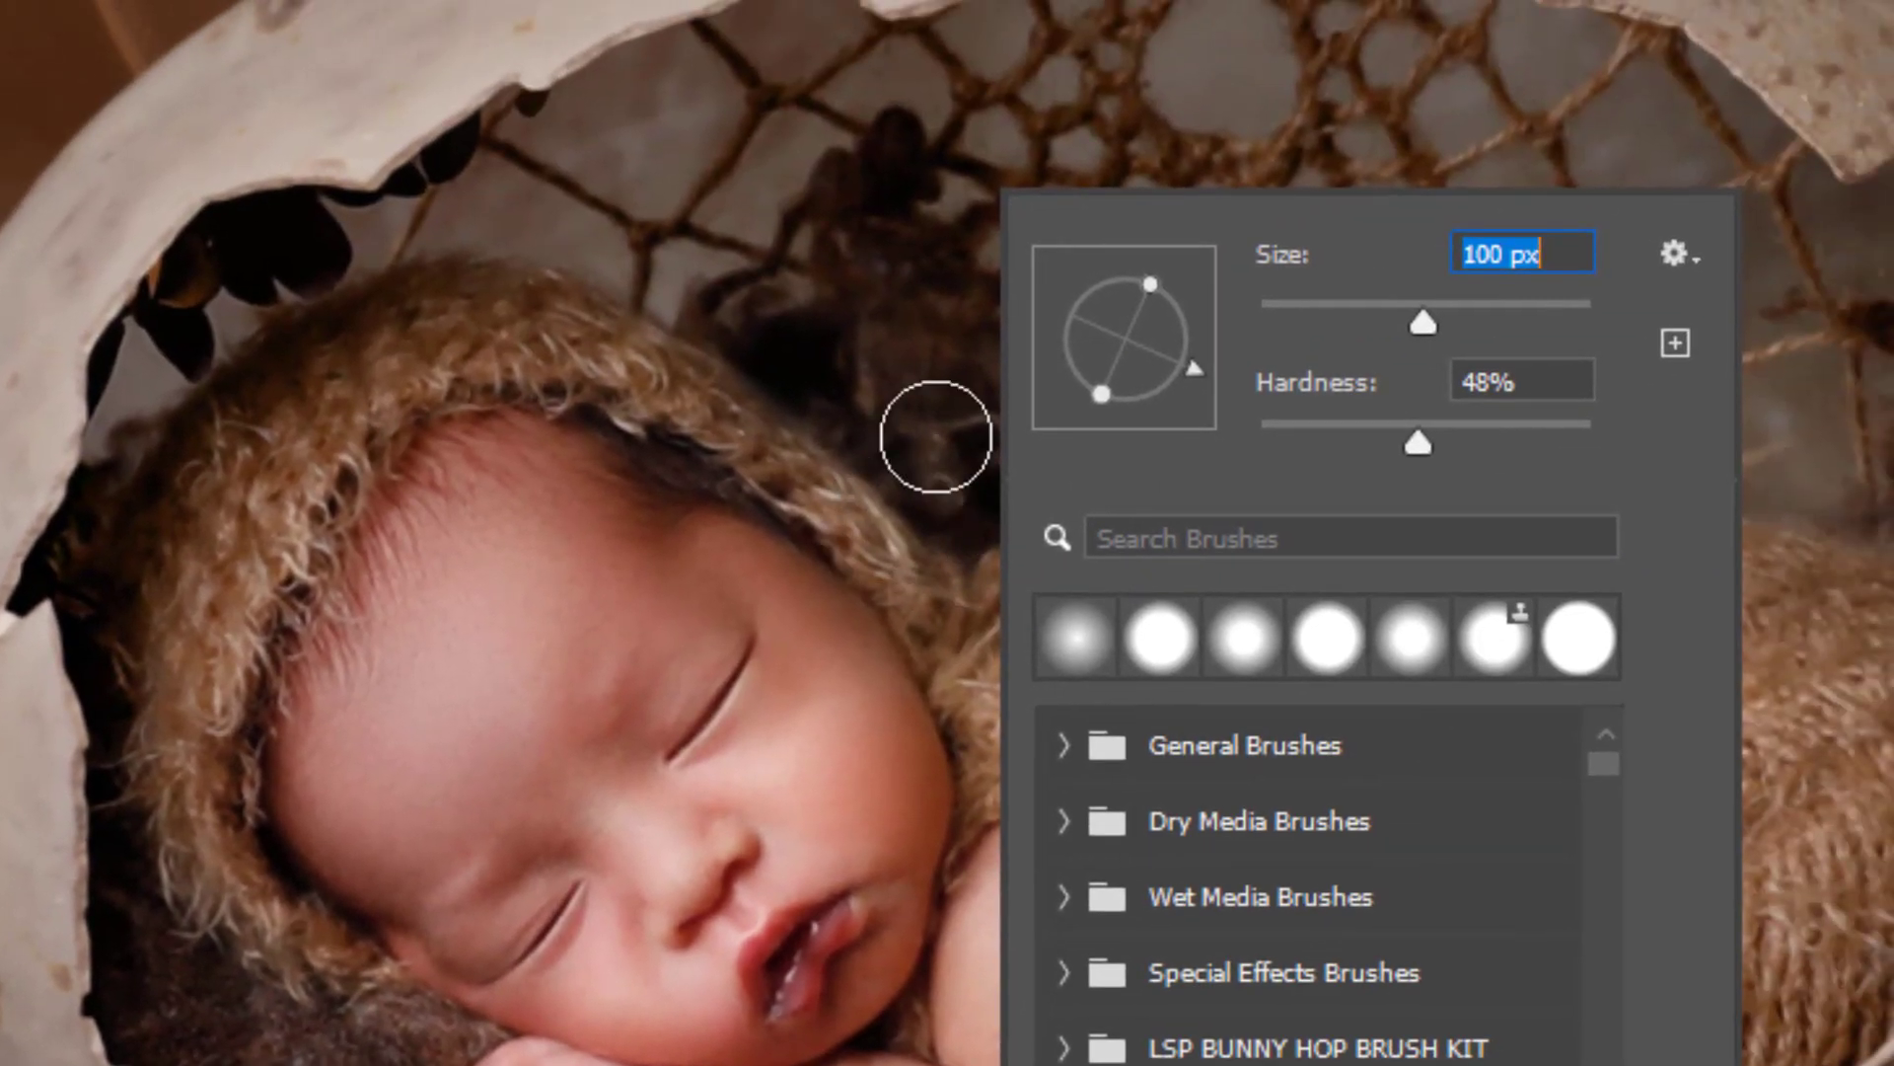
{"action": "key", "text": "Return"}
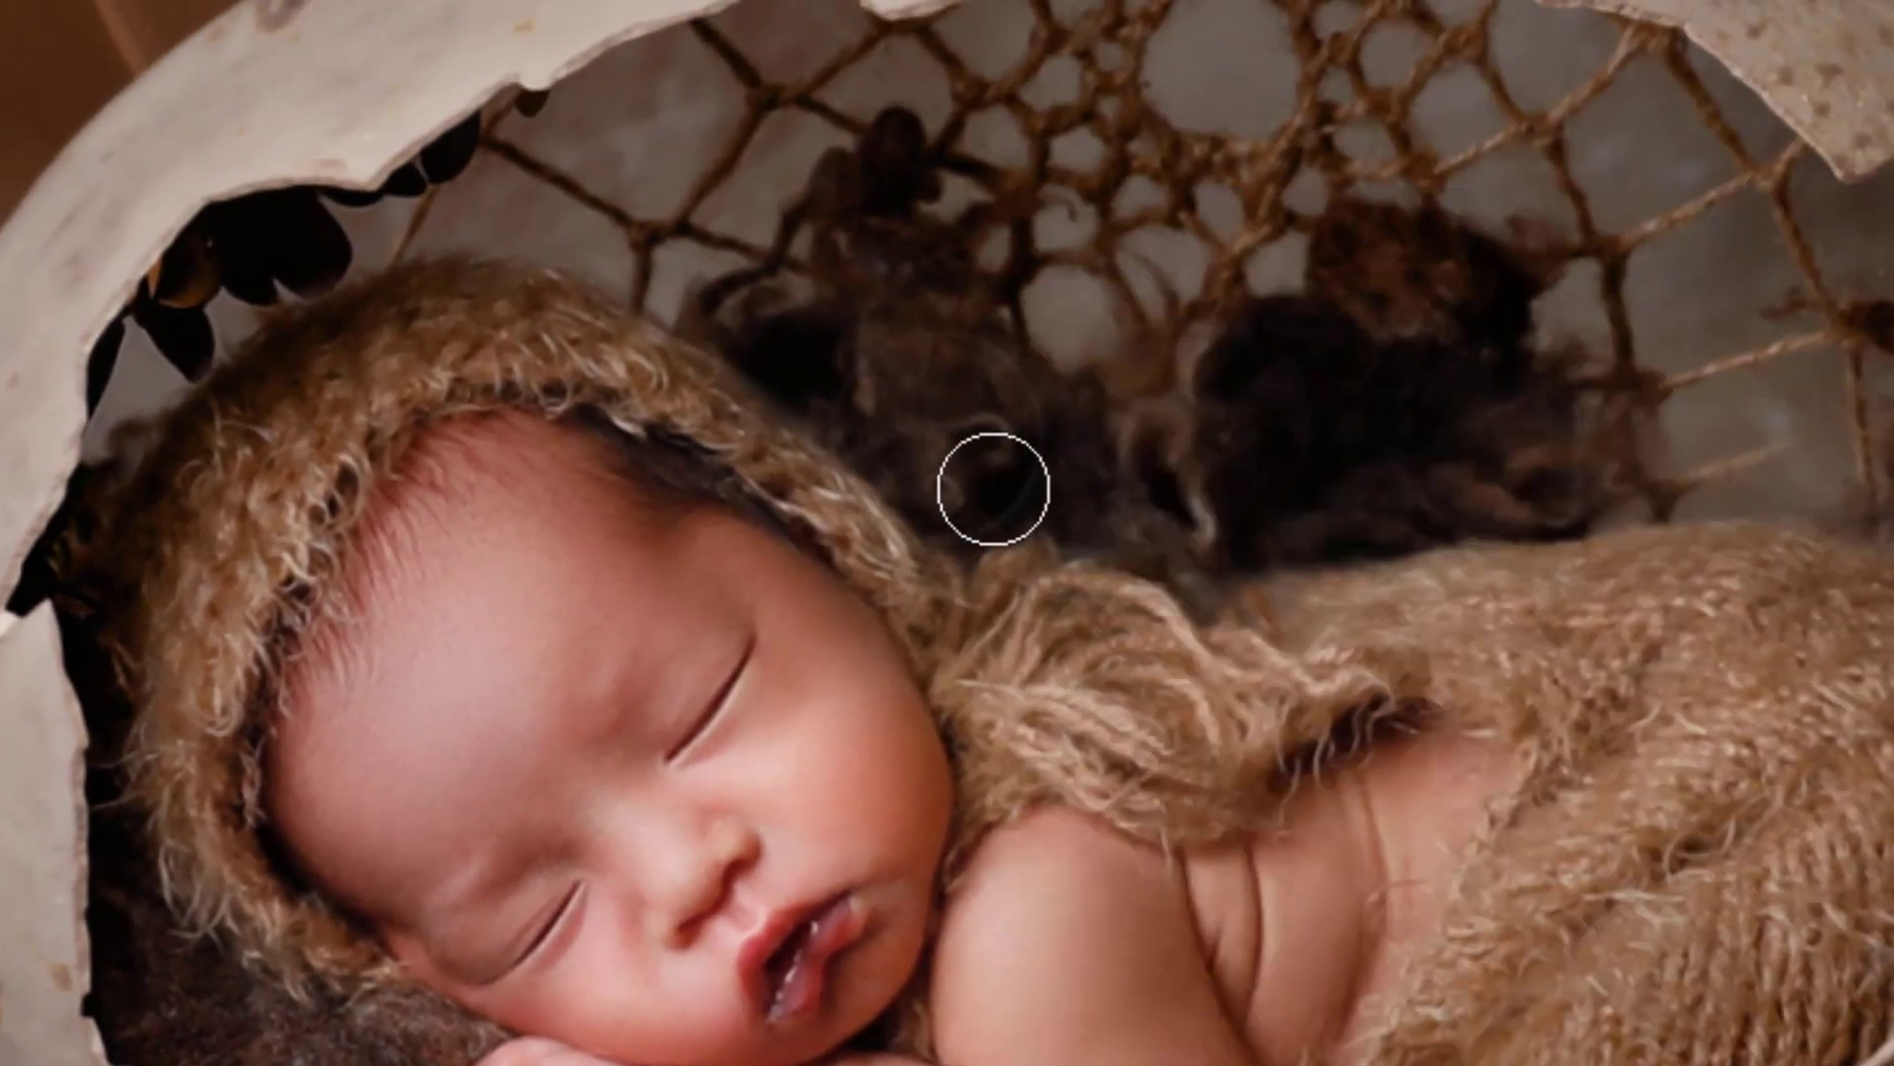